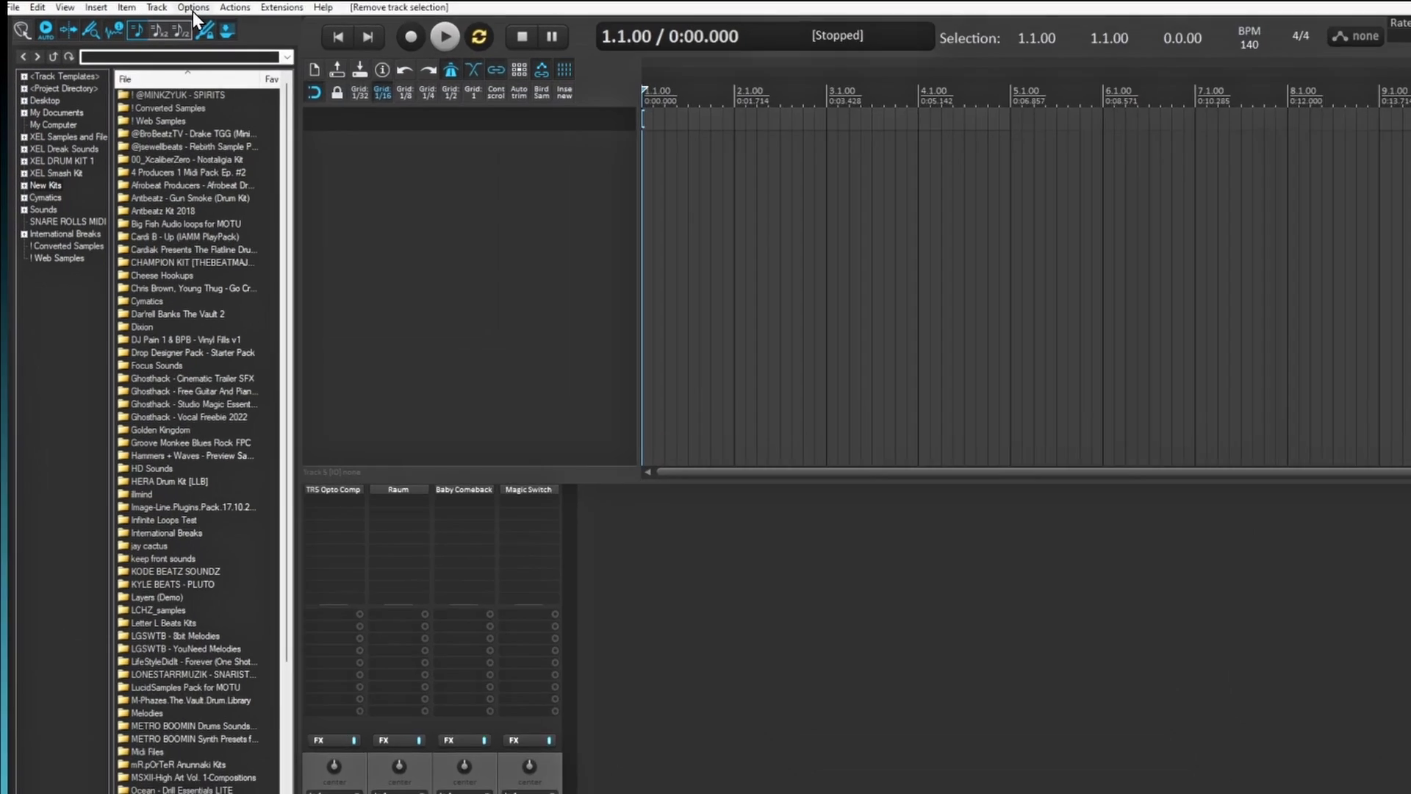
# In Preferences' project settings, browse for a template file for new projects
pyautogui.click(193, 11)
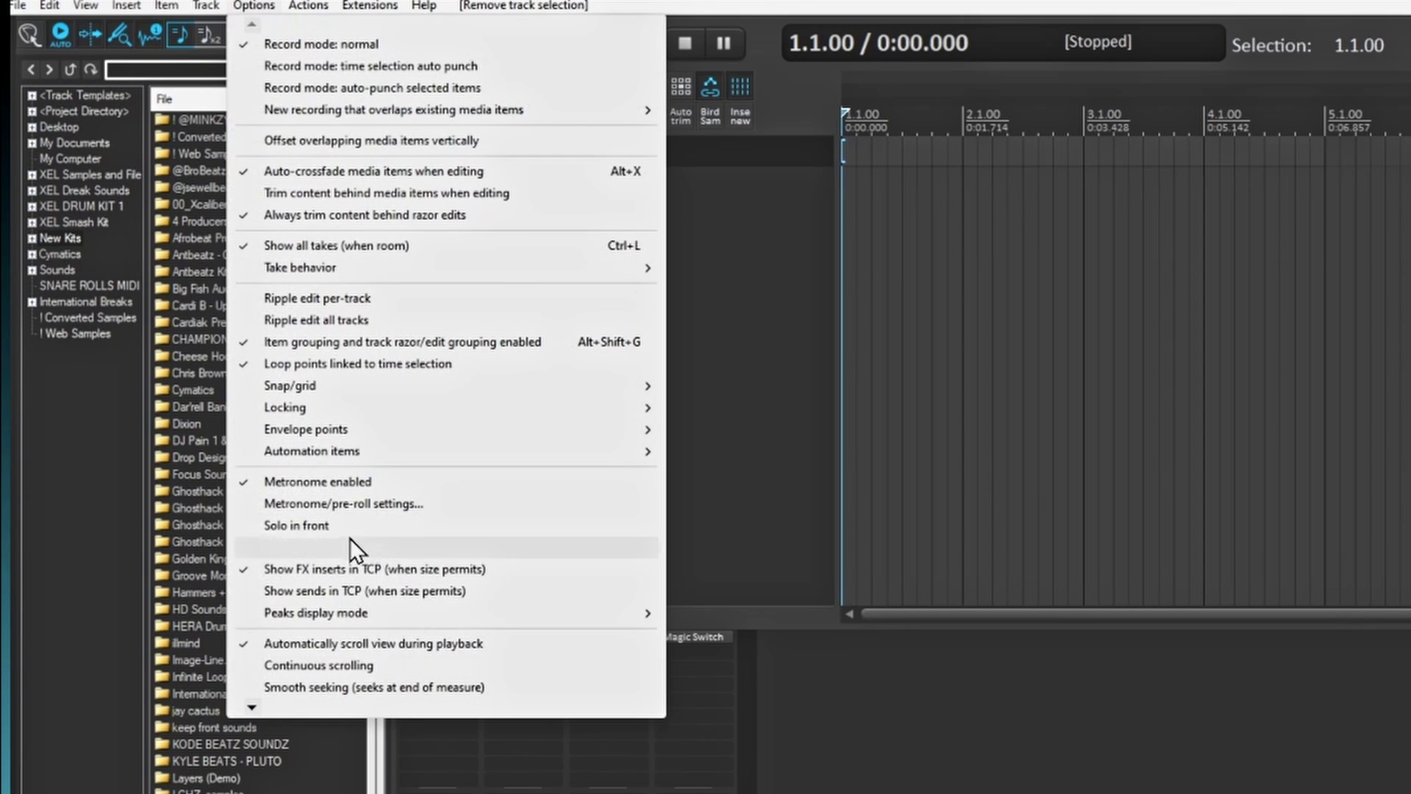
pyautogui.click(306, 677)
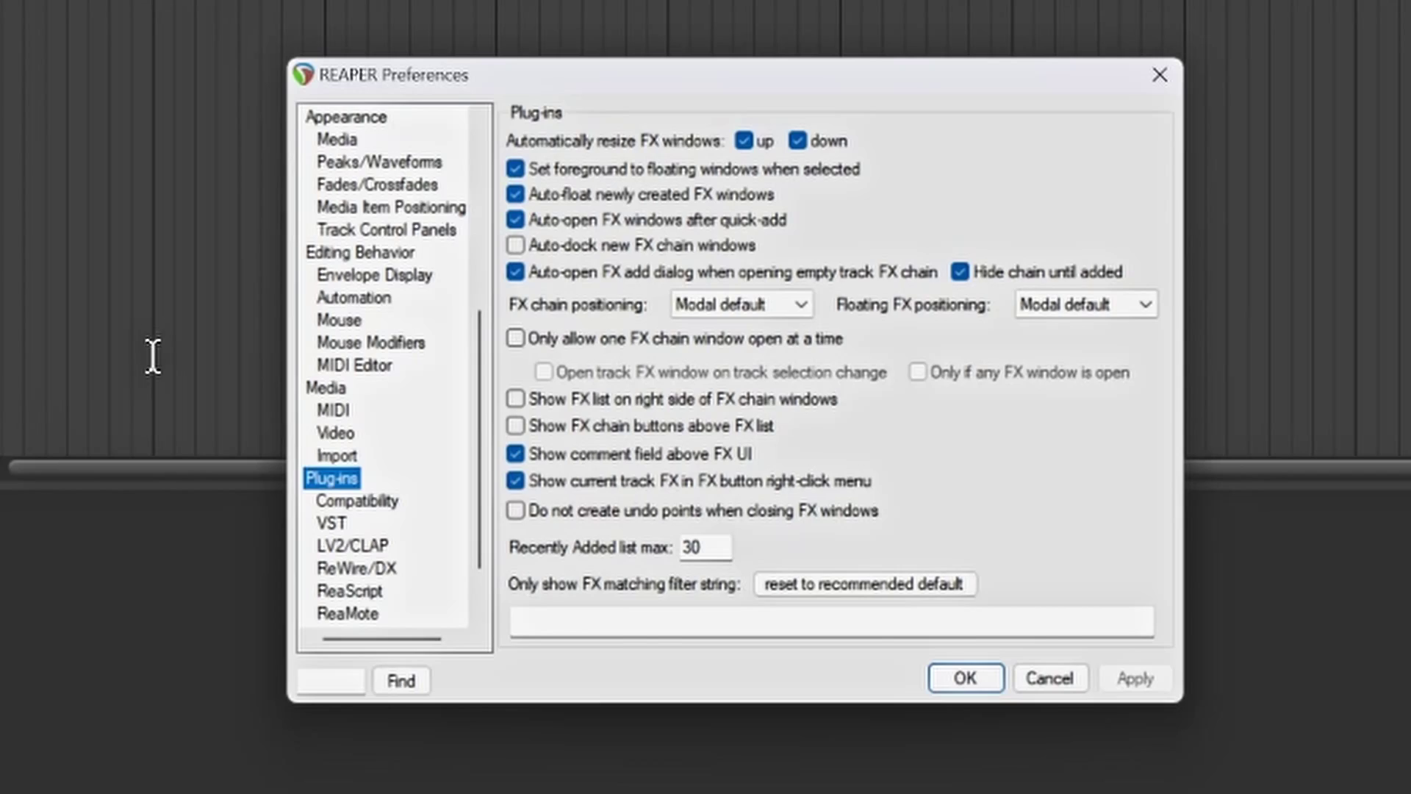
pyautogui.press('Home')
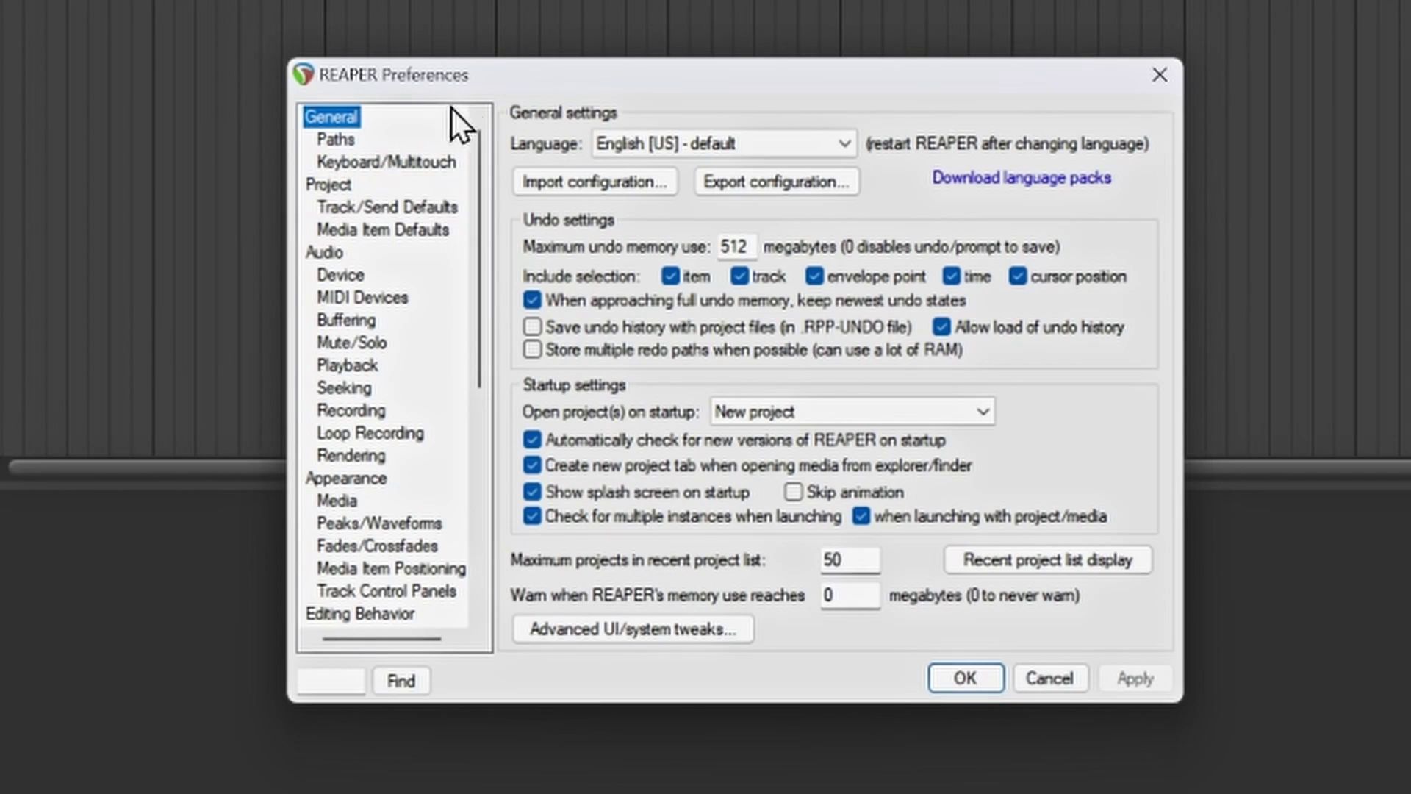
pyautogui.click(328, 186)
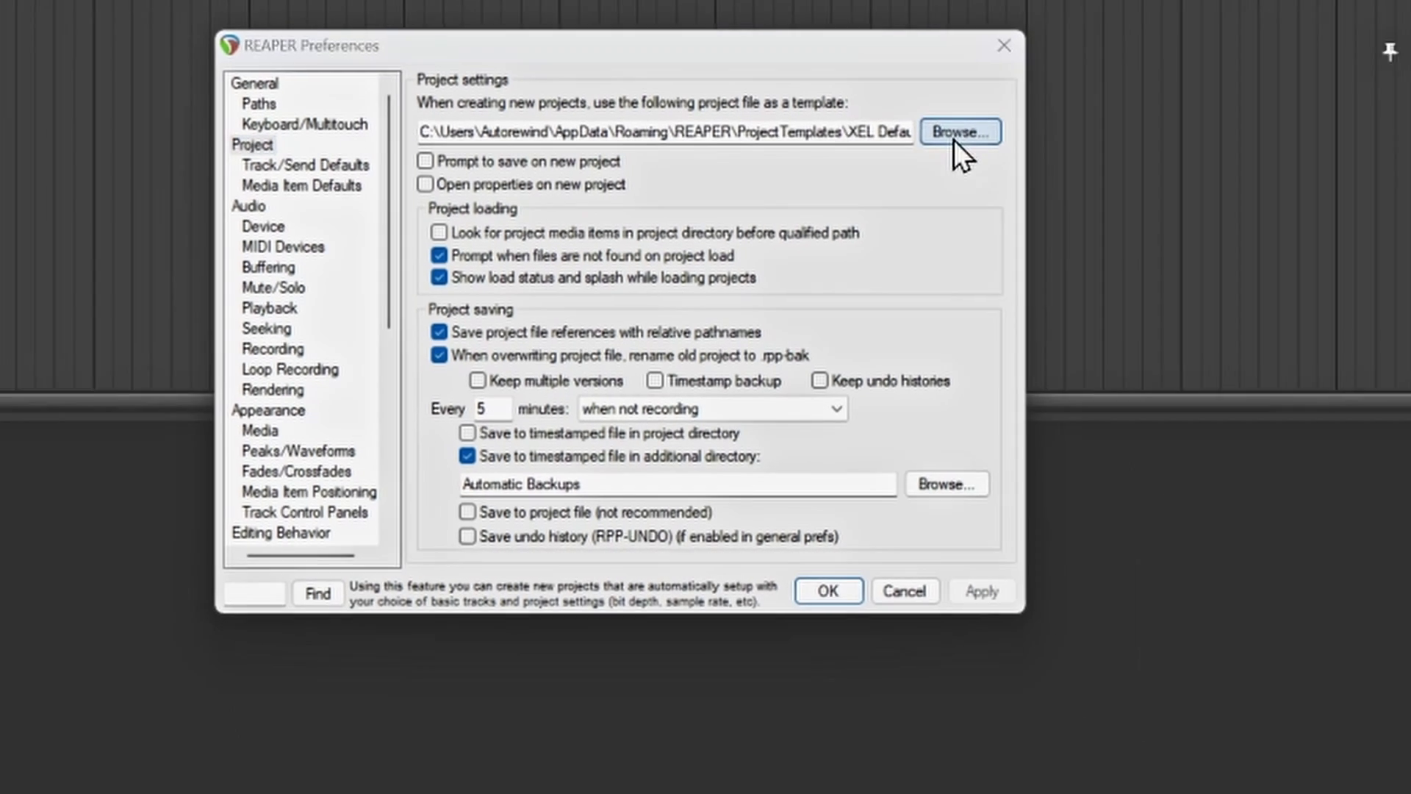
pyautogui.click(954, 140)
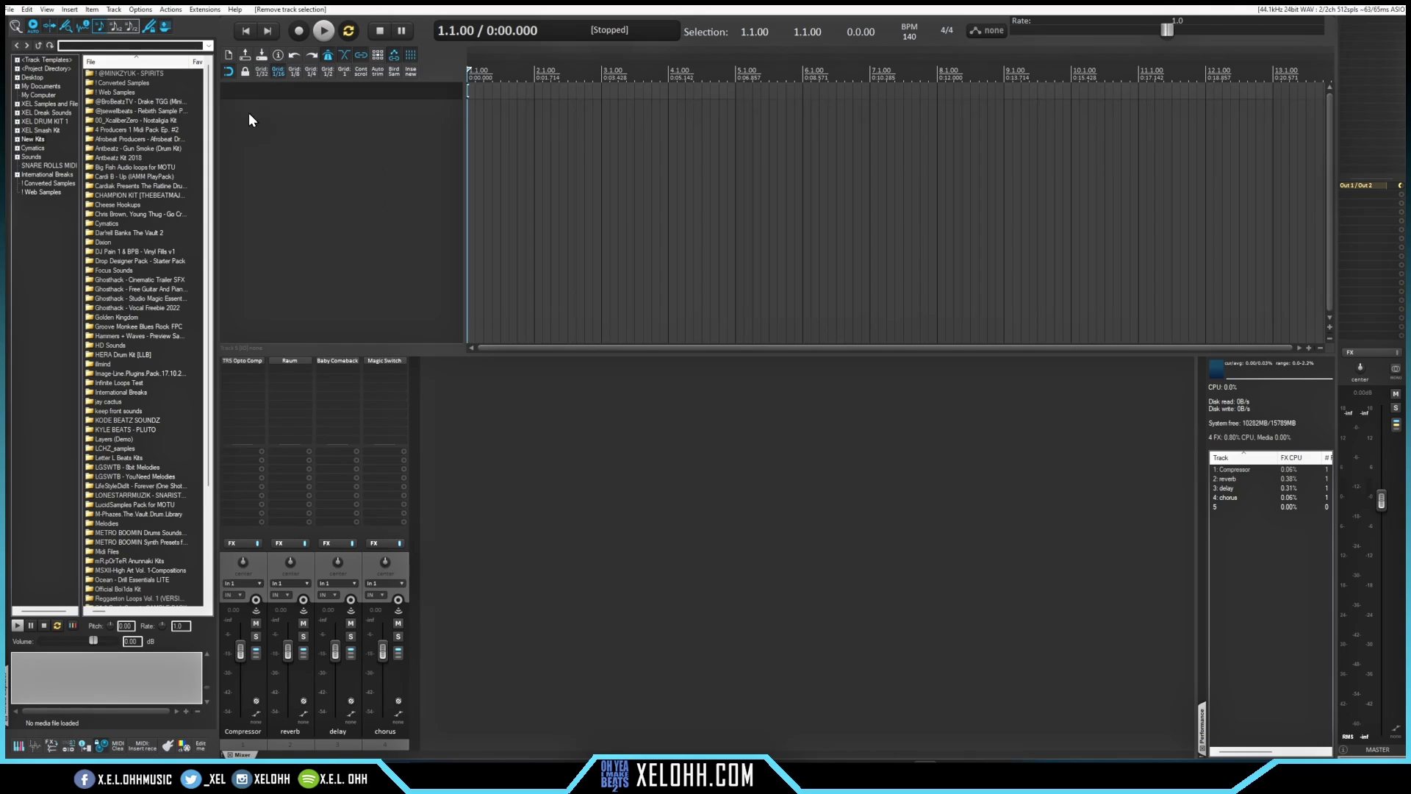
# Load the XEL TV Film Trap Default 1 project template
pyautogui.click(11, 11)
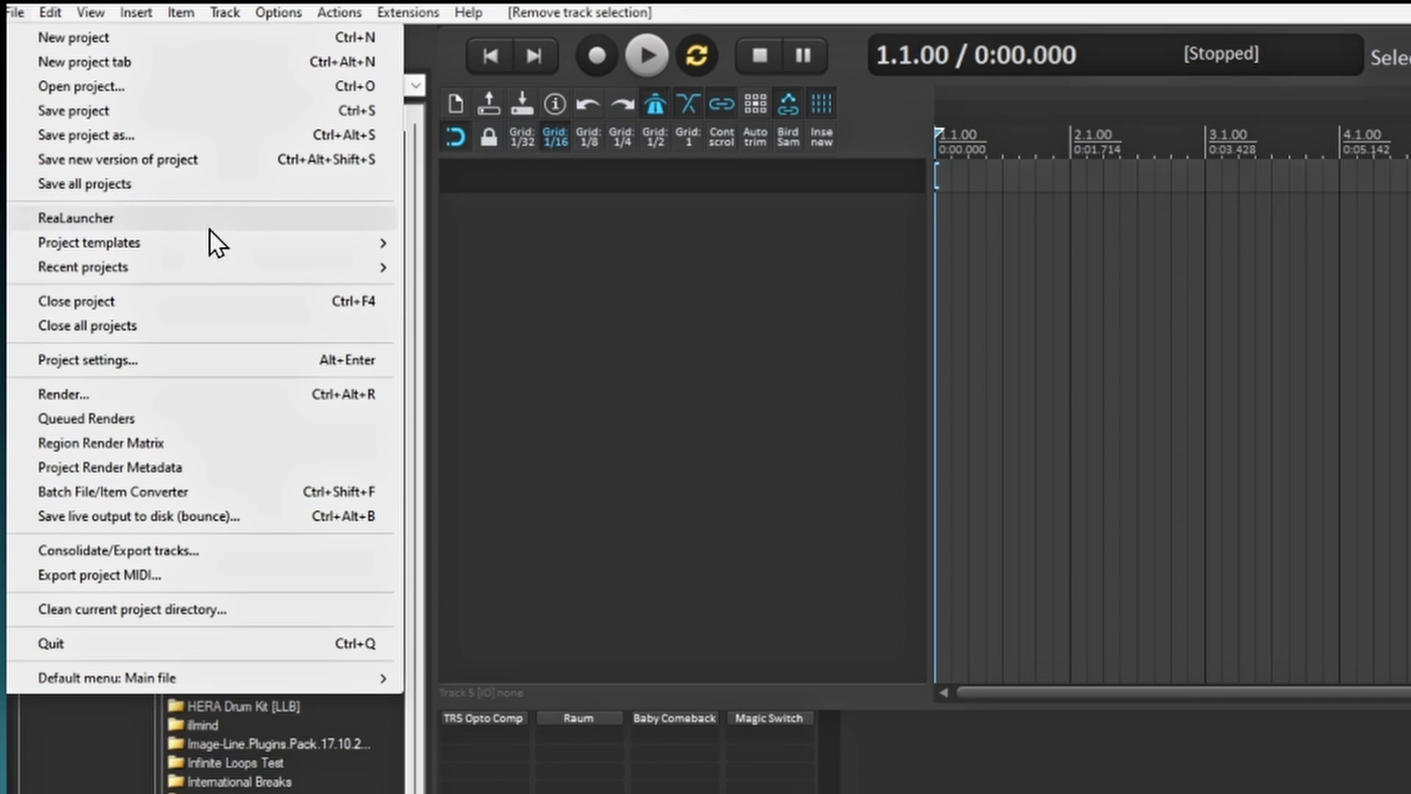
pyautogui.moveTo(172, 250)
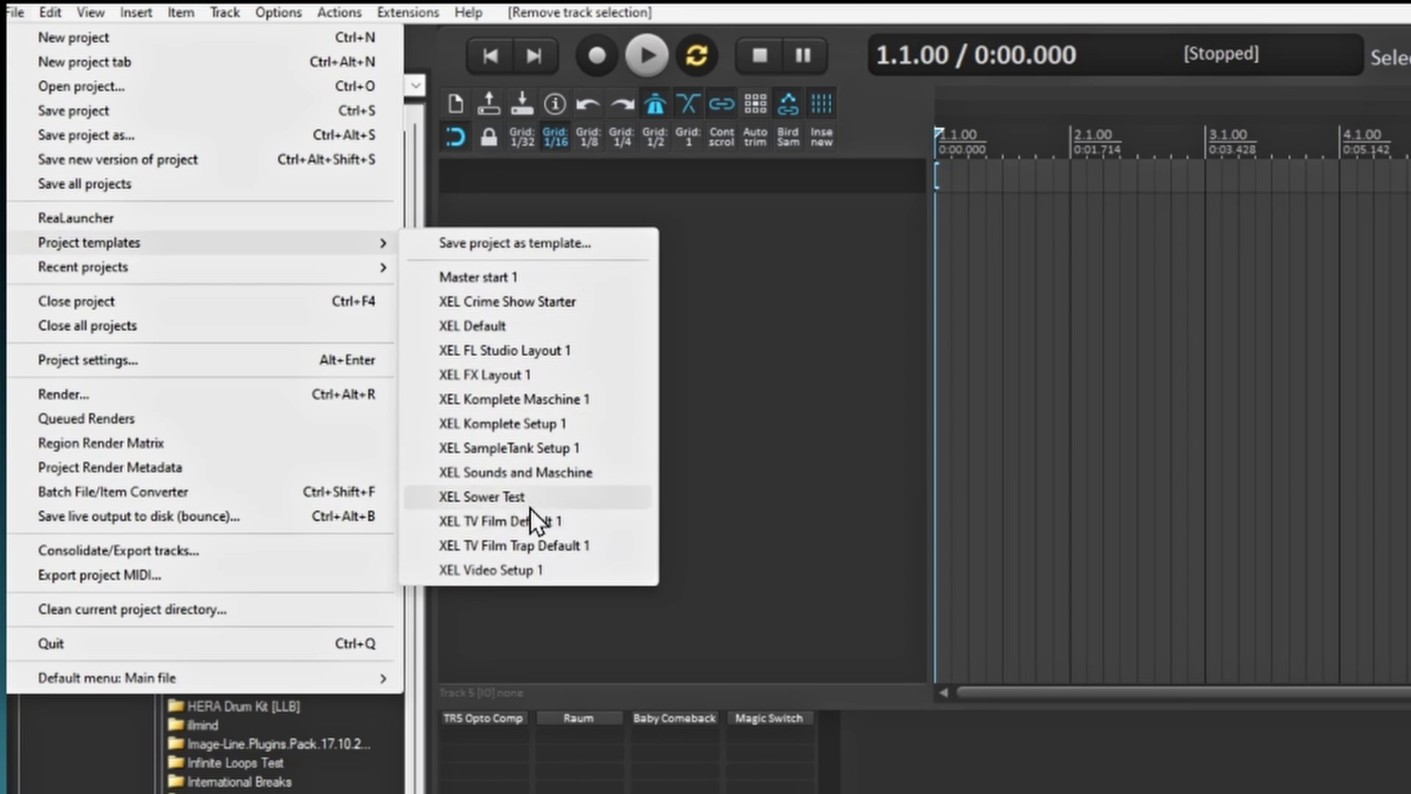
pyautogui.click(554, 550)
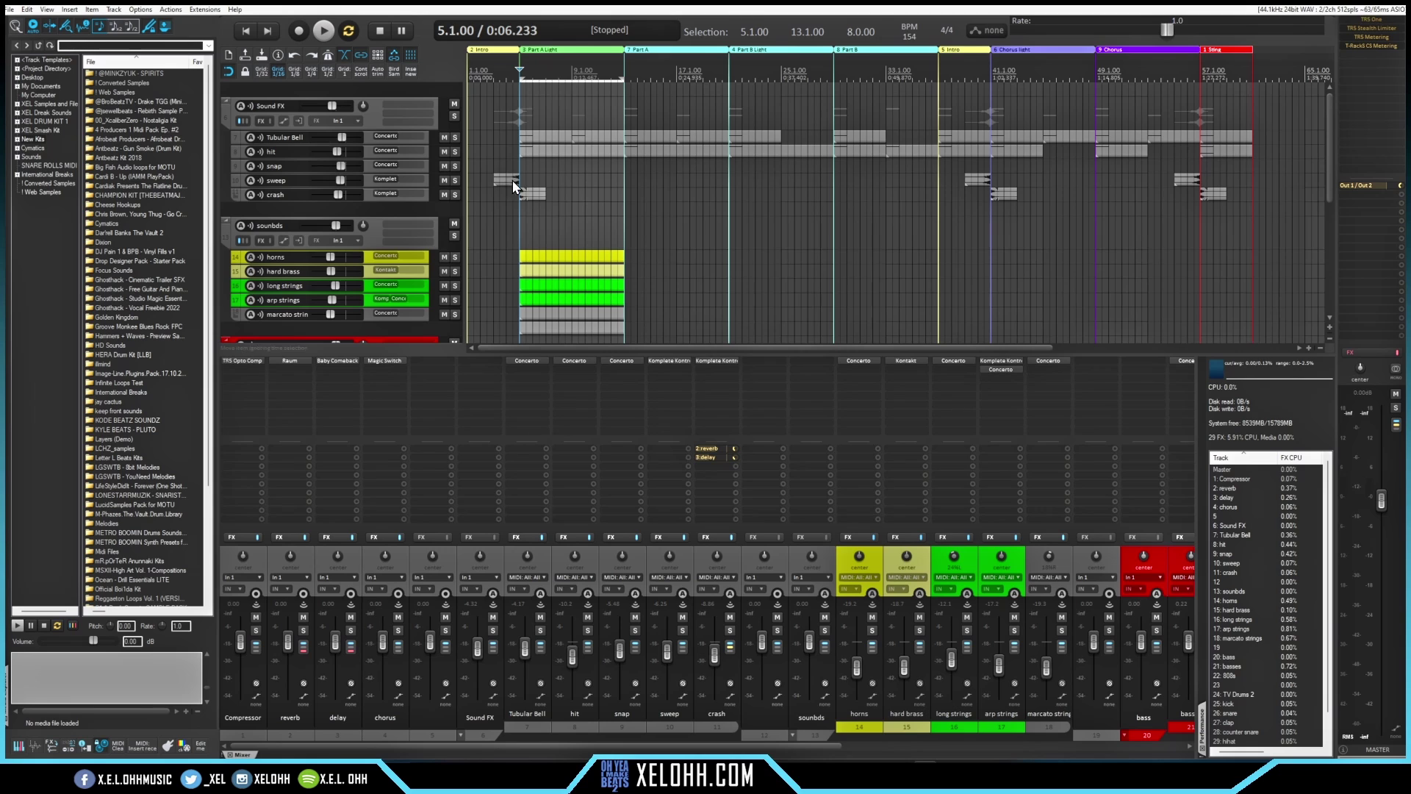
pyautogui.scroll(-1, 586, 221)
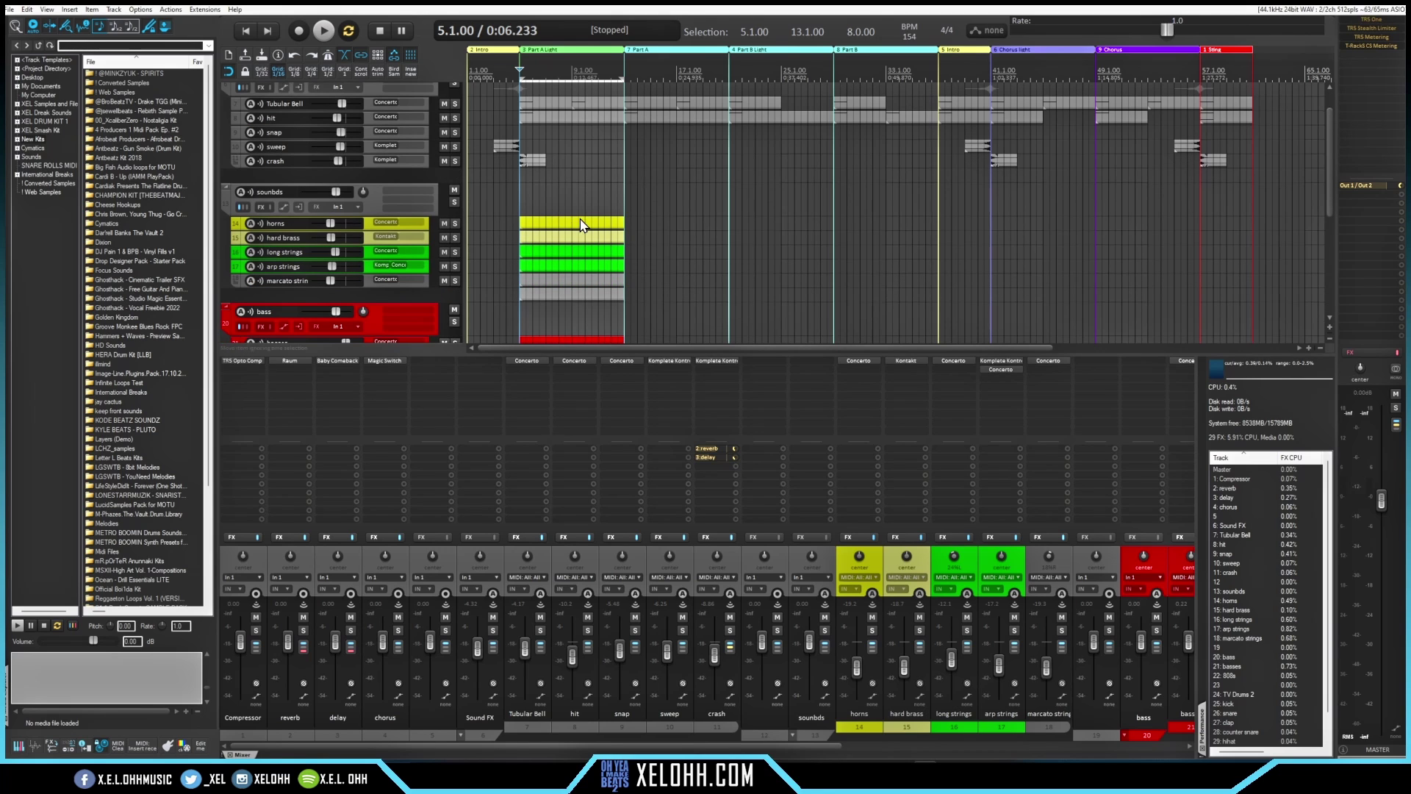
pyautogui.scroll(-2, 571, 233)
pyautogui.scroll(-5, 569, 231)
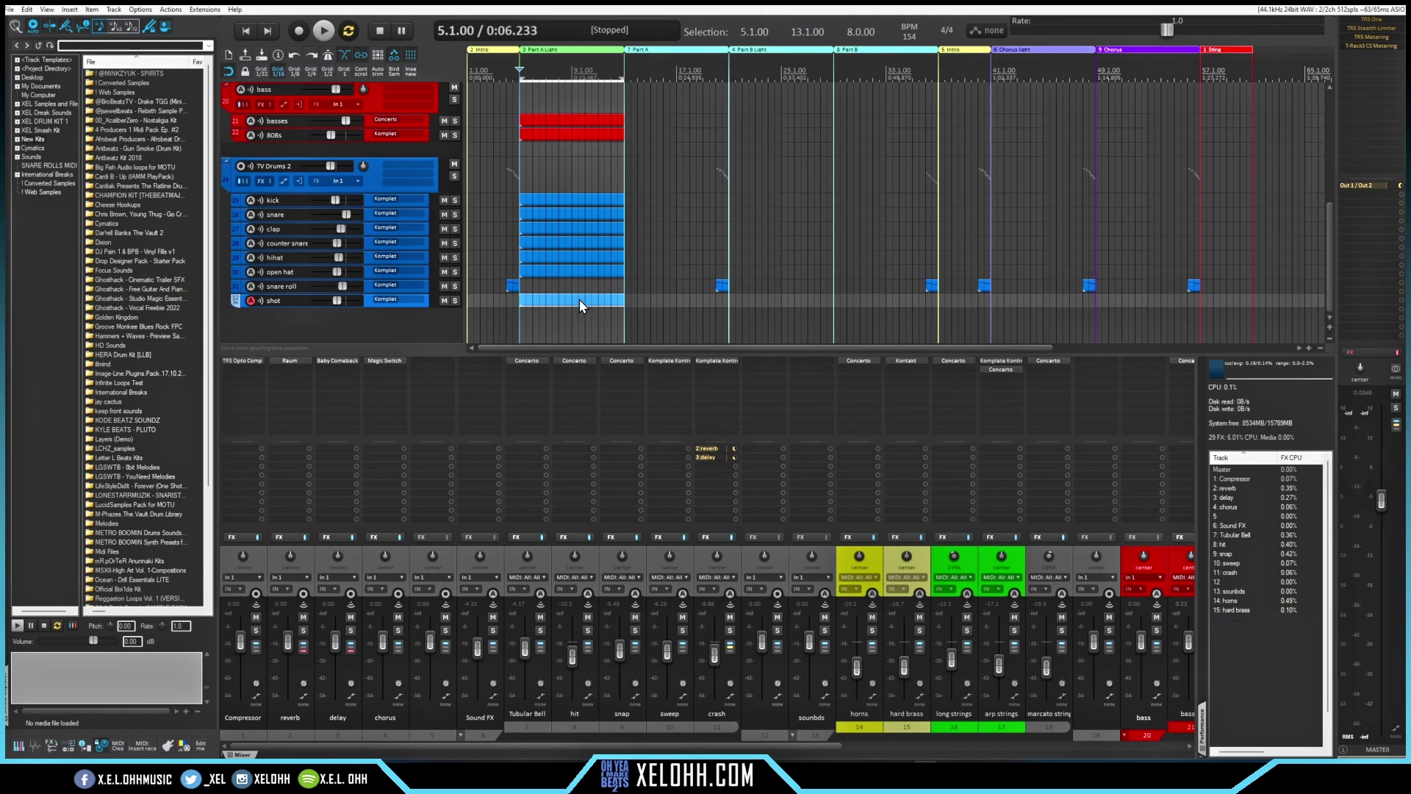
pyautogui.scroll(5, 583, 288)
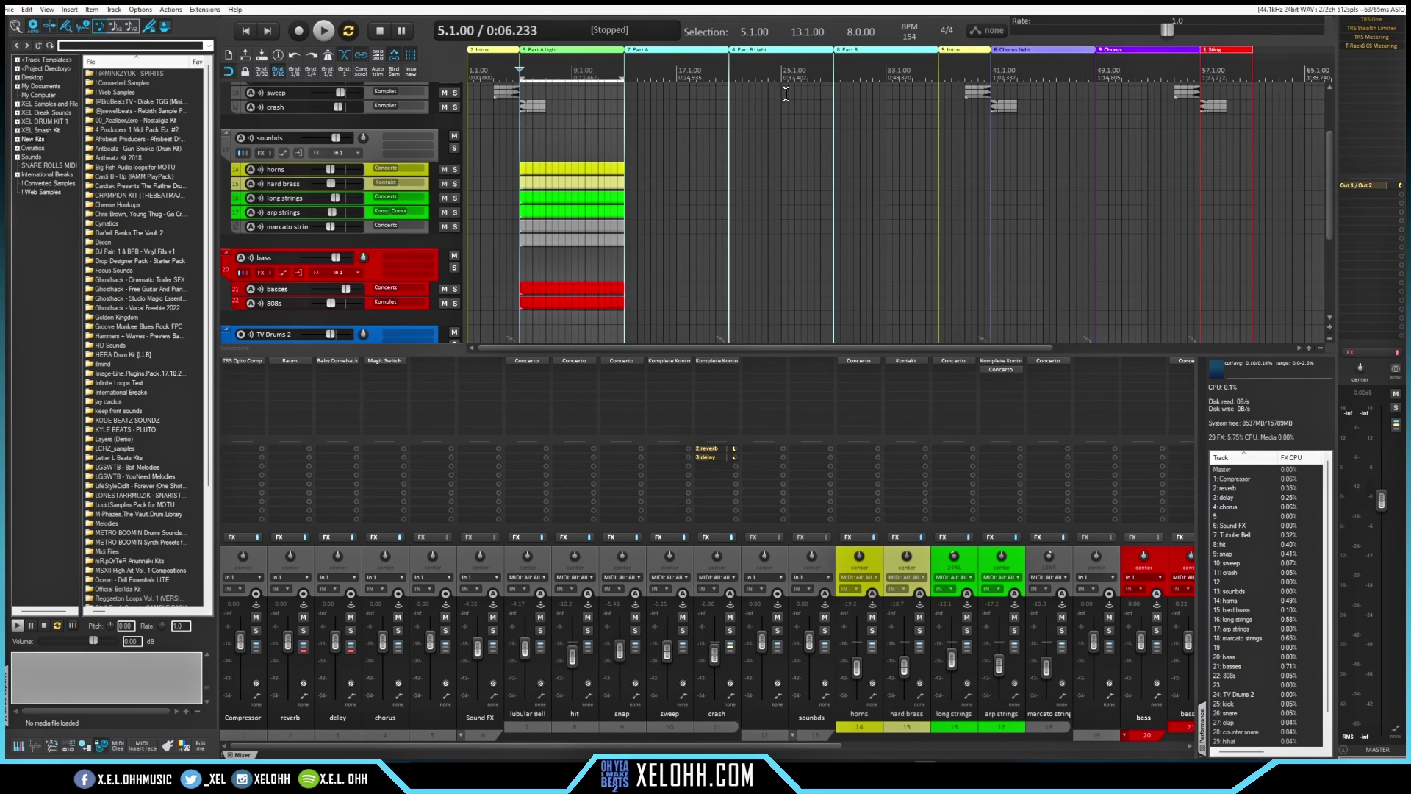
pyautogui.scroll(3, 694, 209)
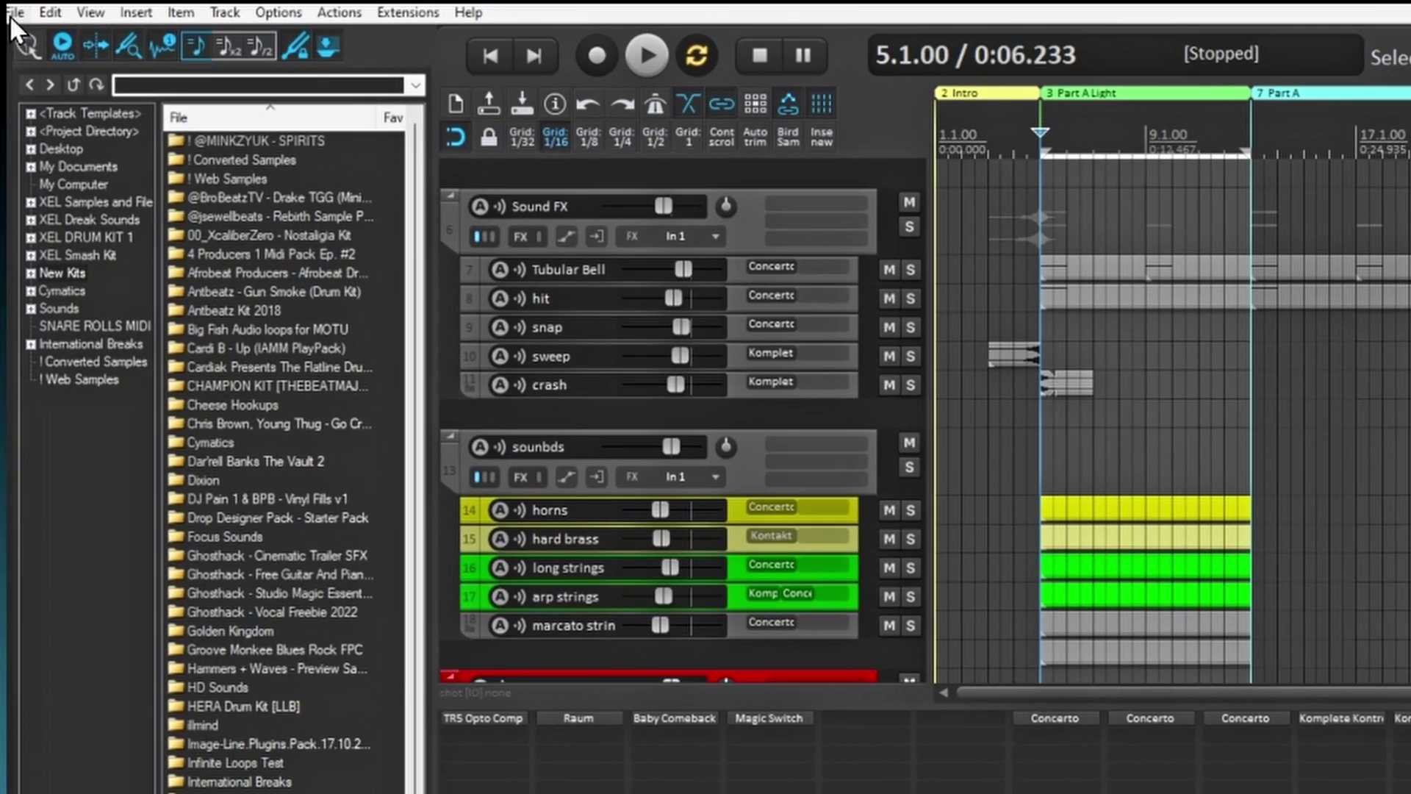
# Load the XEL FL Studio Layout 1 drum template with its Sower step sequencer
pyautogui.click(11, 10)
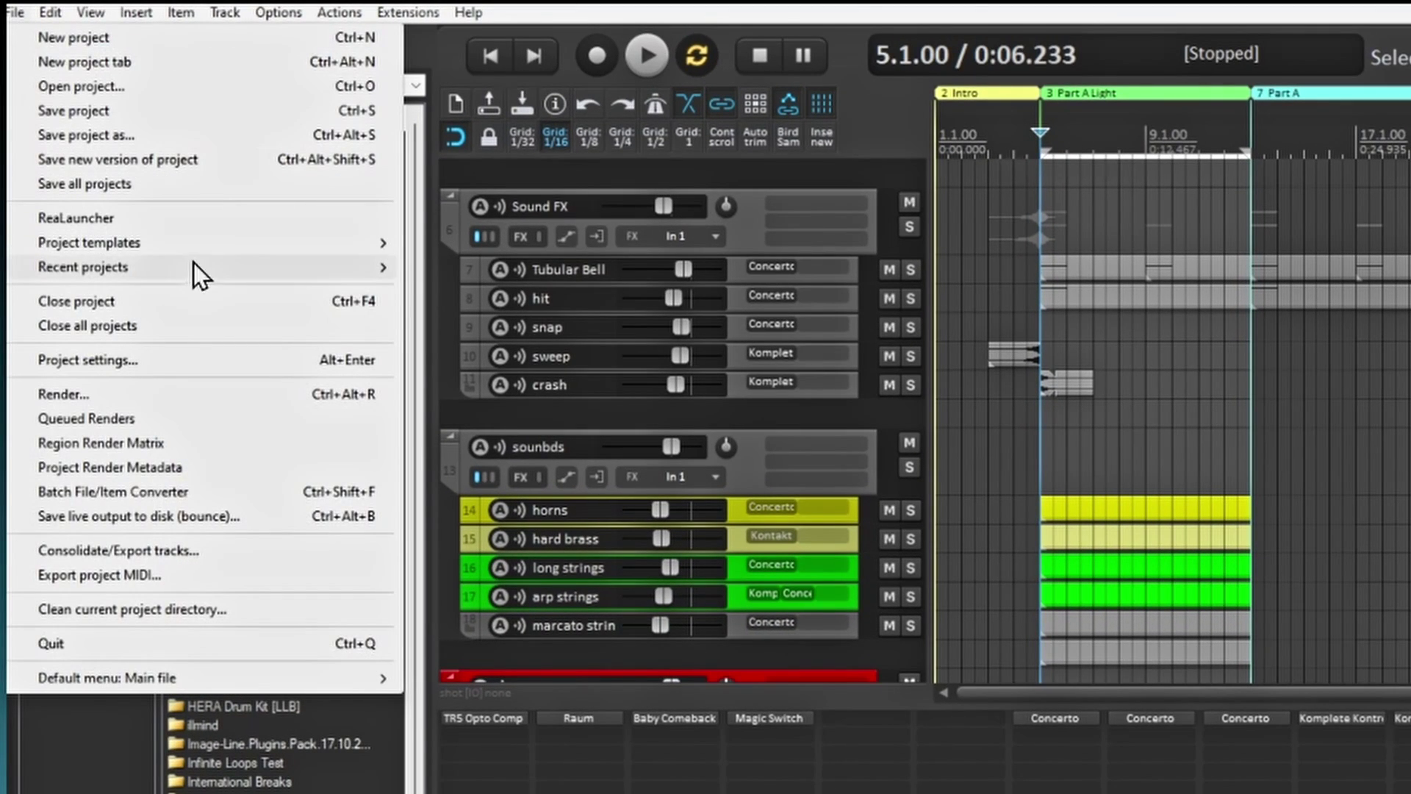
pyautogui.moveTo(312, 249)
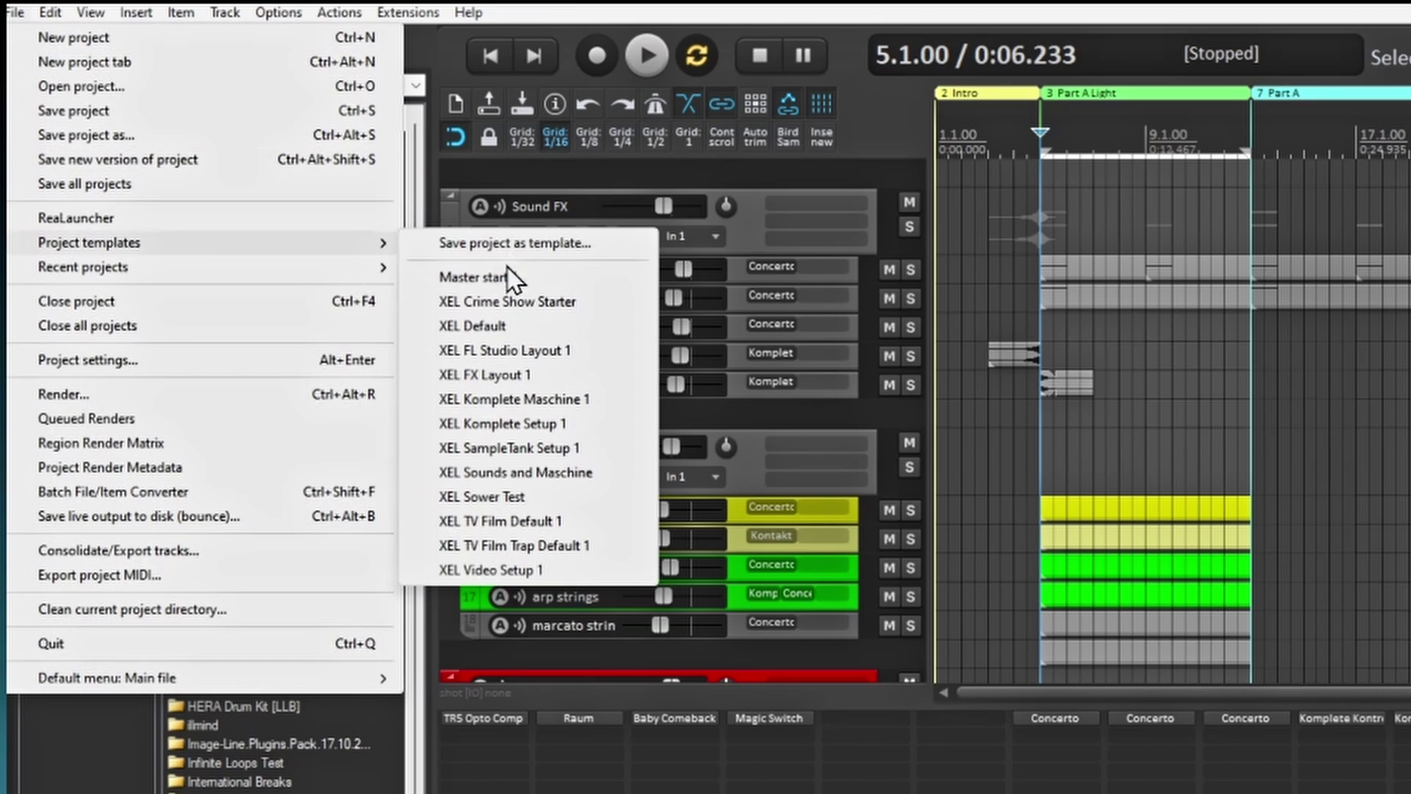
pyautogui.click(508, 355)
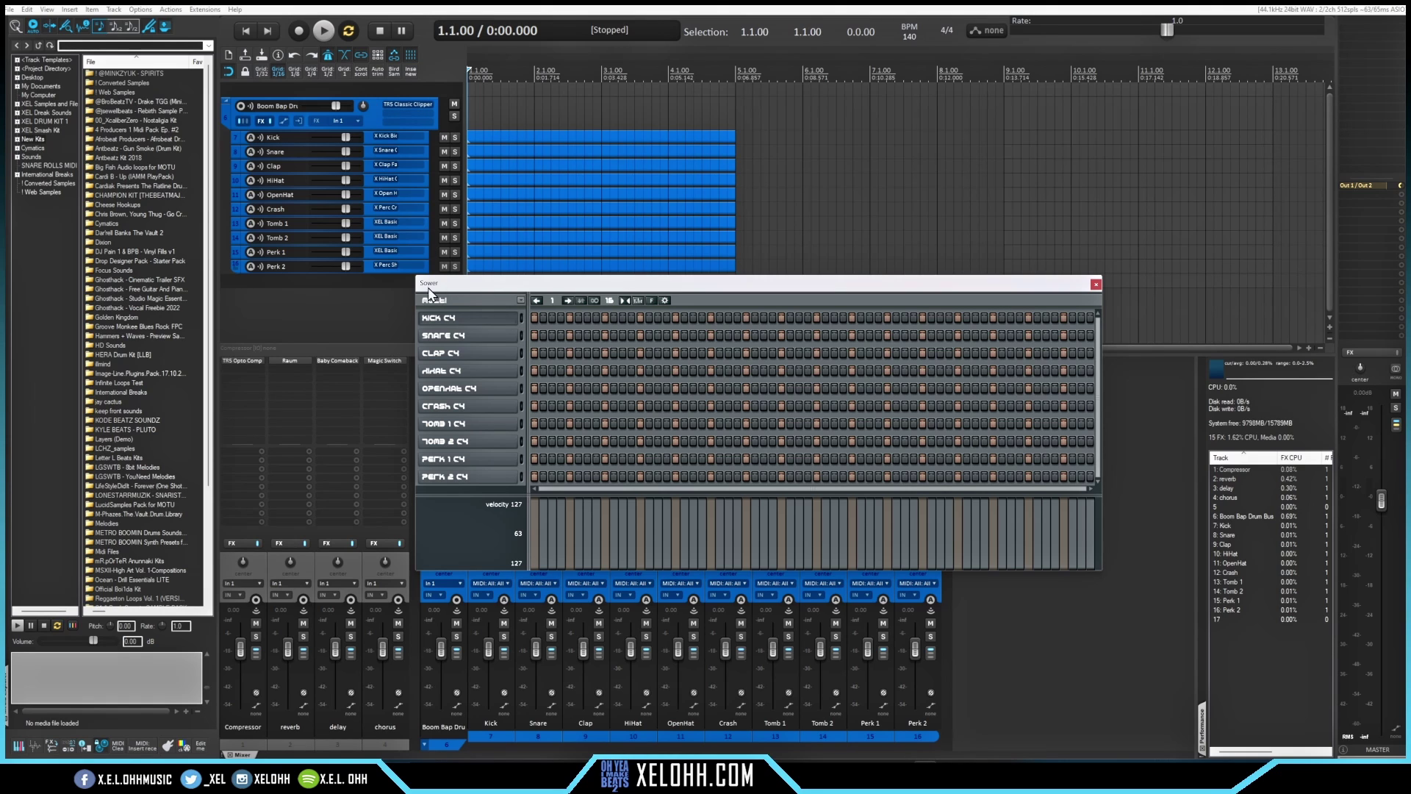
# Preview the kick and snare, then program two kick and two snare hits in Sower
pyautogui.click(461, 322)
pyautogui.click(471, 332)
pyautogui.click(480, 324)
pyautogui.click(534, 318)
pyautogui.click(606, 335)
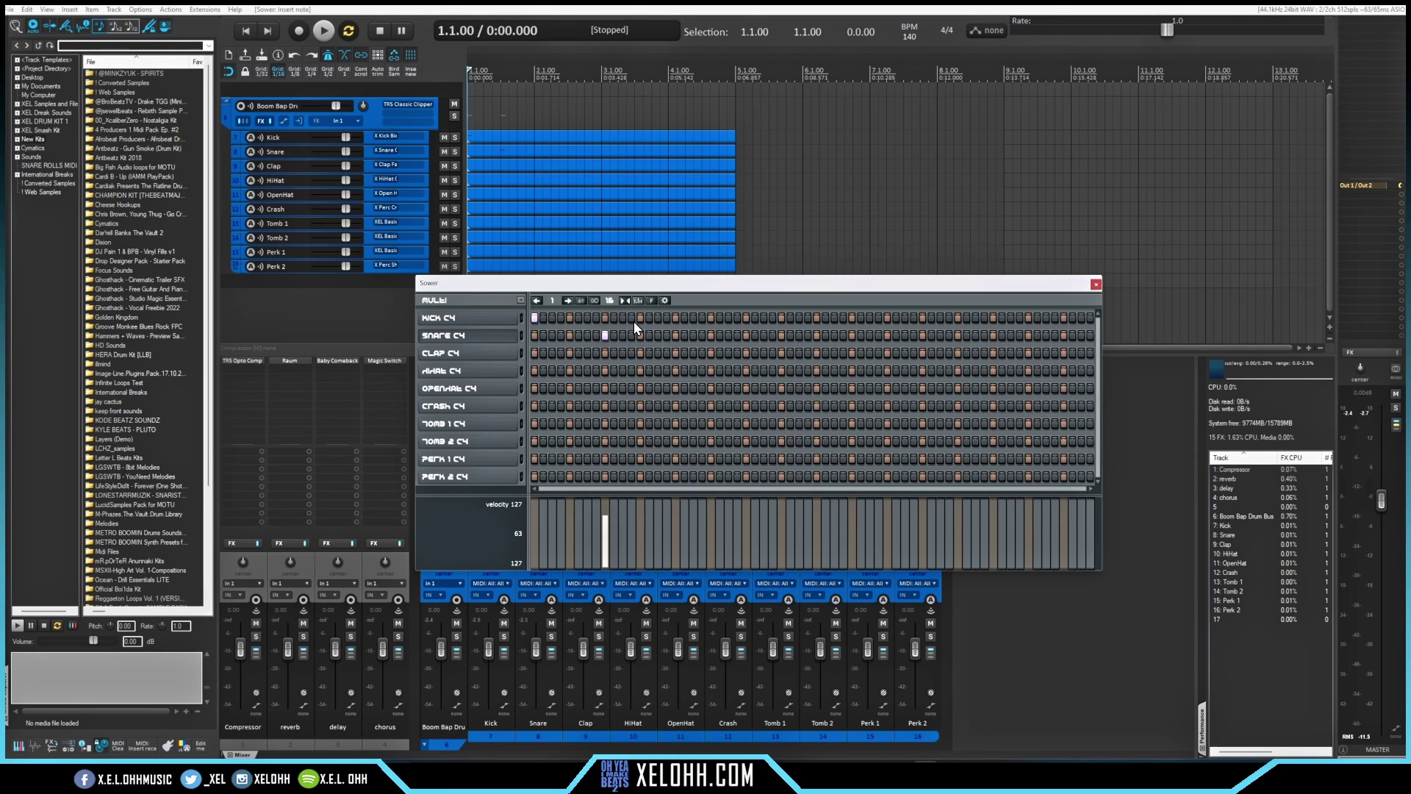
pyautogui.click(676, 318)
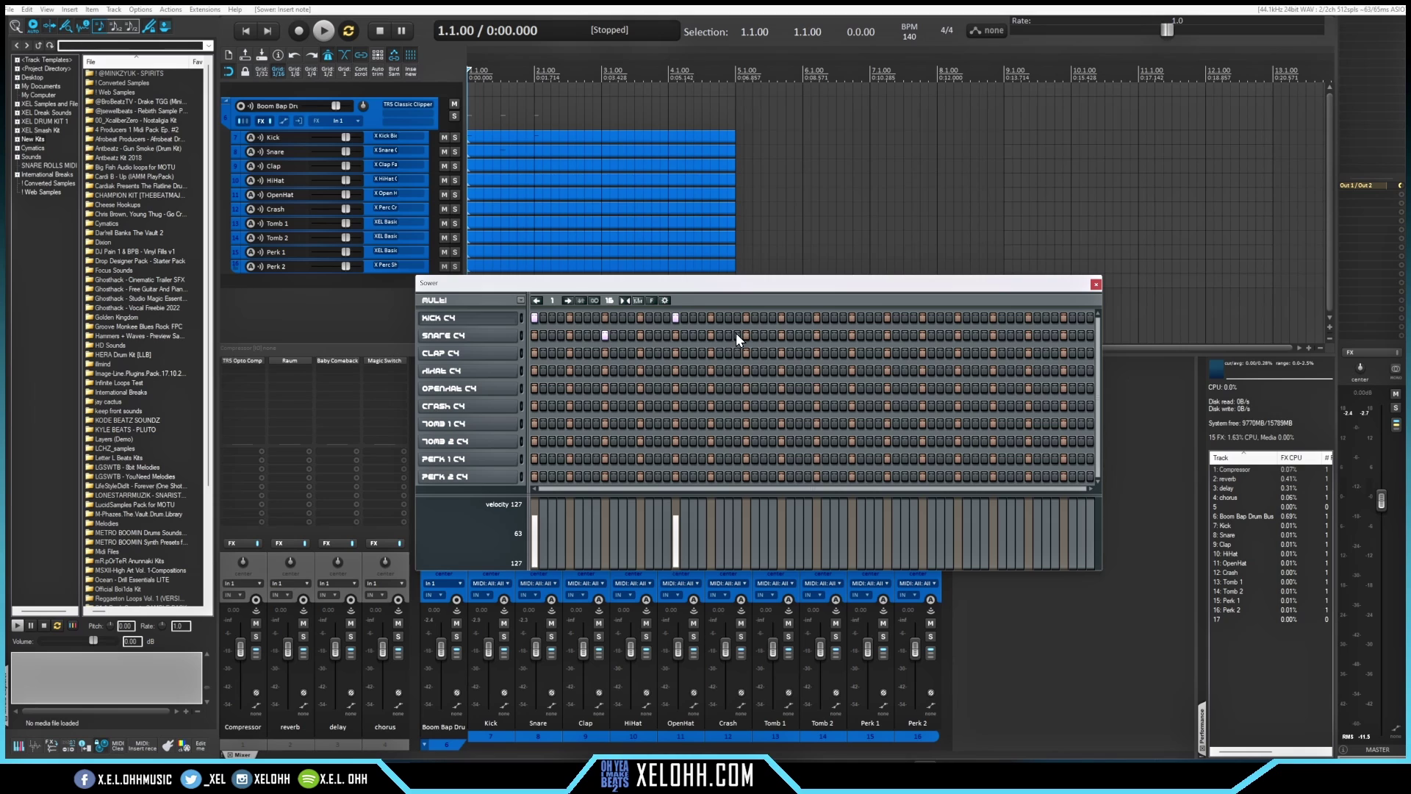
pyautogui.click(737, 335)
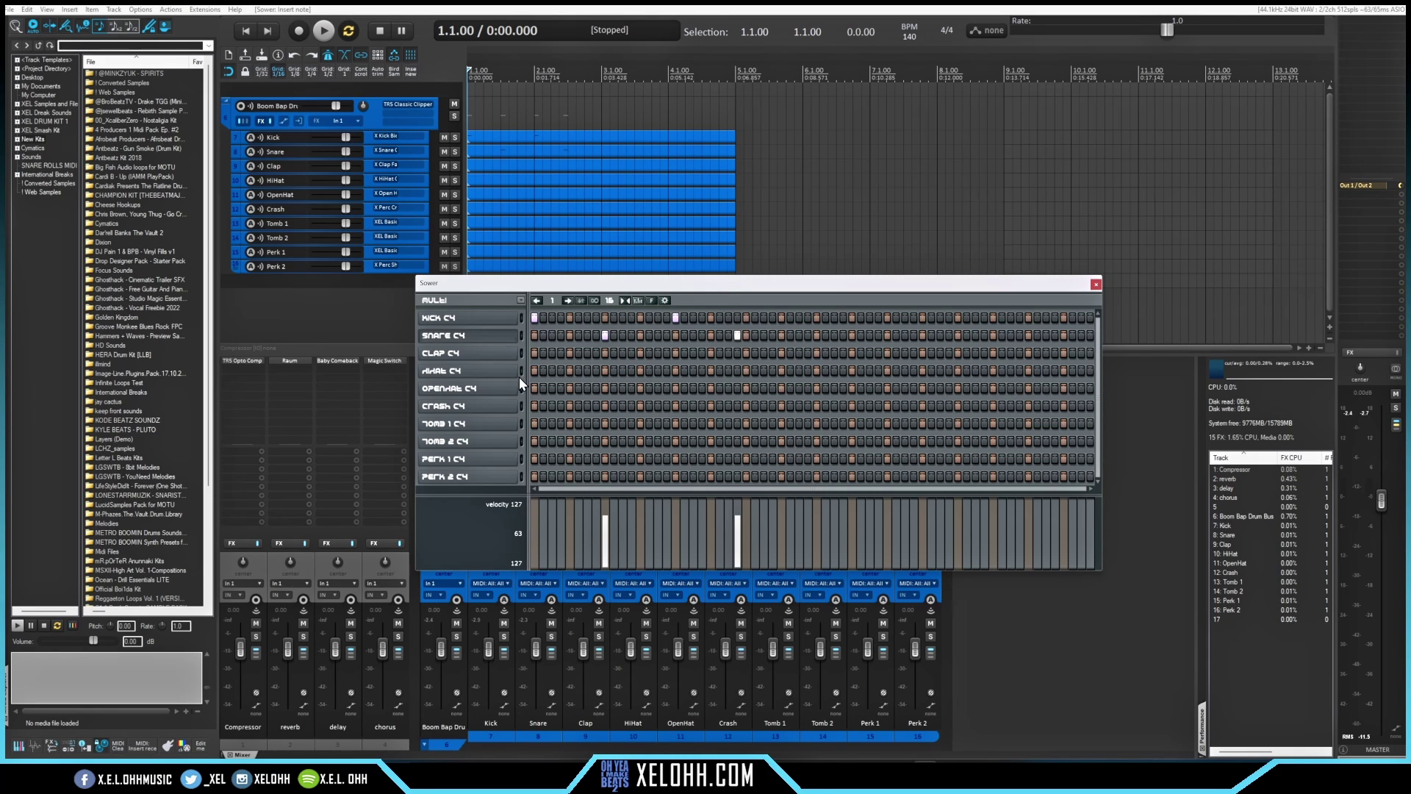
# Paint hi-hat and open-hat runs with varied velocity ramps, then close Sower
pyautogui.moveTo(535, 370); pyautogui.dragTo(1087, 373)
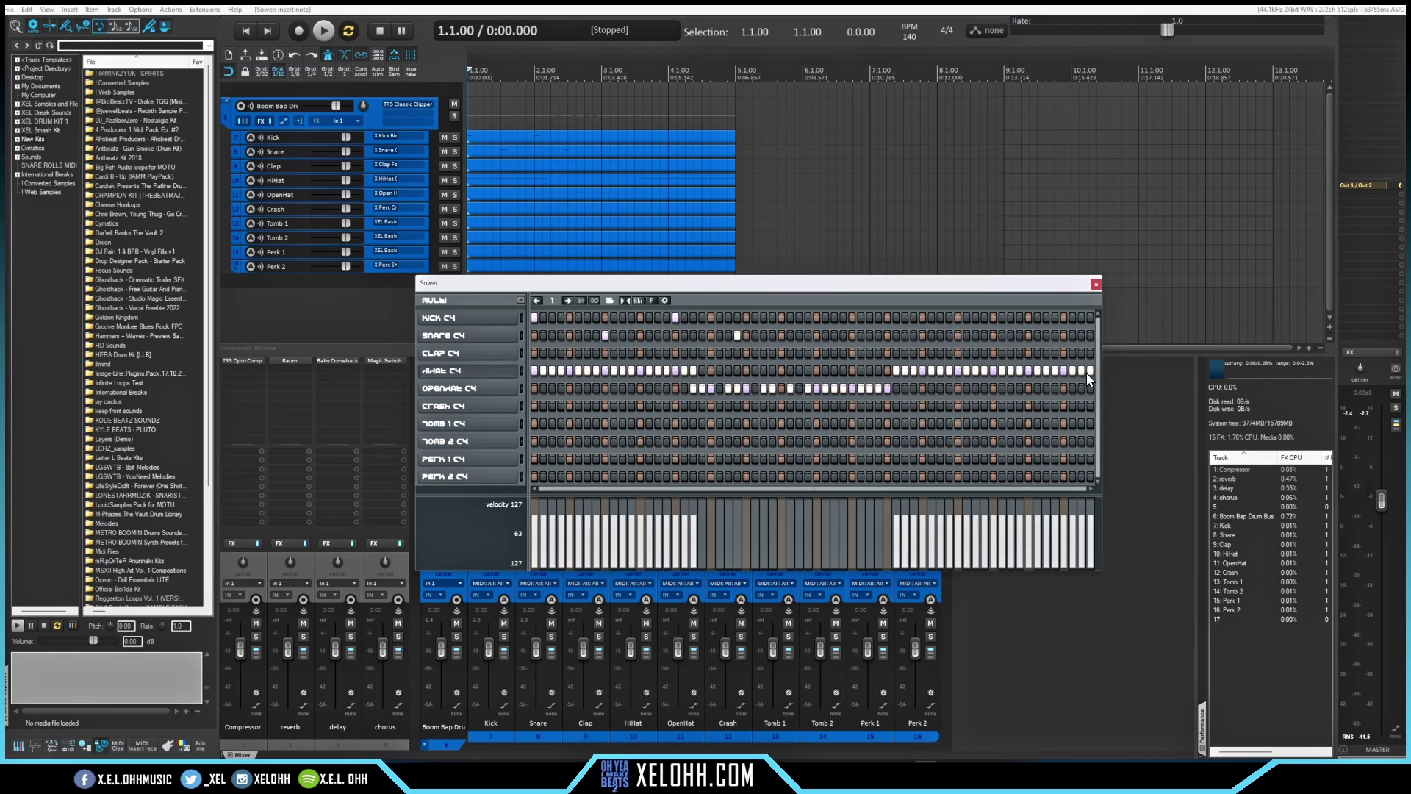
pyautogui.moveTo(925, 545)
pyautogui.mouseDown()
pyautogui.moveTo(981, 540)
pyautogui.moveTo(1071, 511)
pyautogui.moveTo(1079, 547)
pyautogui.moveTo(895, 535)
pyautogui.mouseUp()
pyautogui.moveTo(675, 518)
pyautogui.mouseDown()
pyautogui.moveTo(539, 540)
pyautogui.moveTo(574, 550)
pyautogui.moveTo(607, 541)
pyautogui.mouseUp()
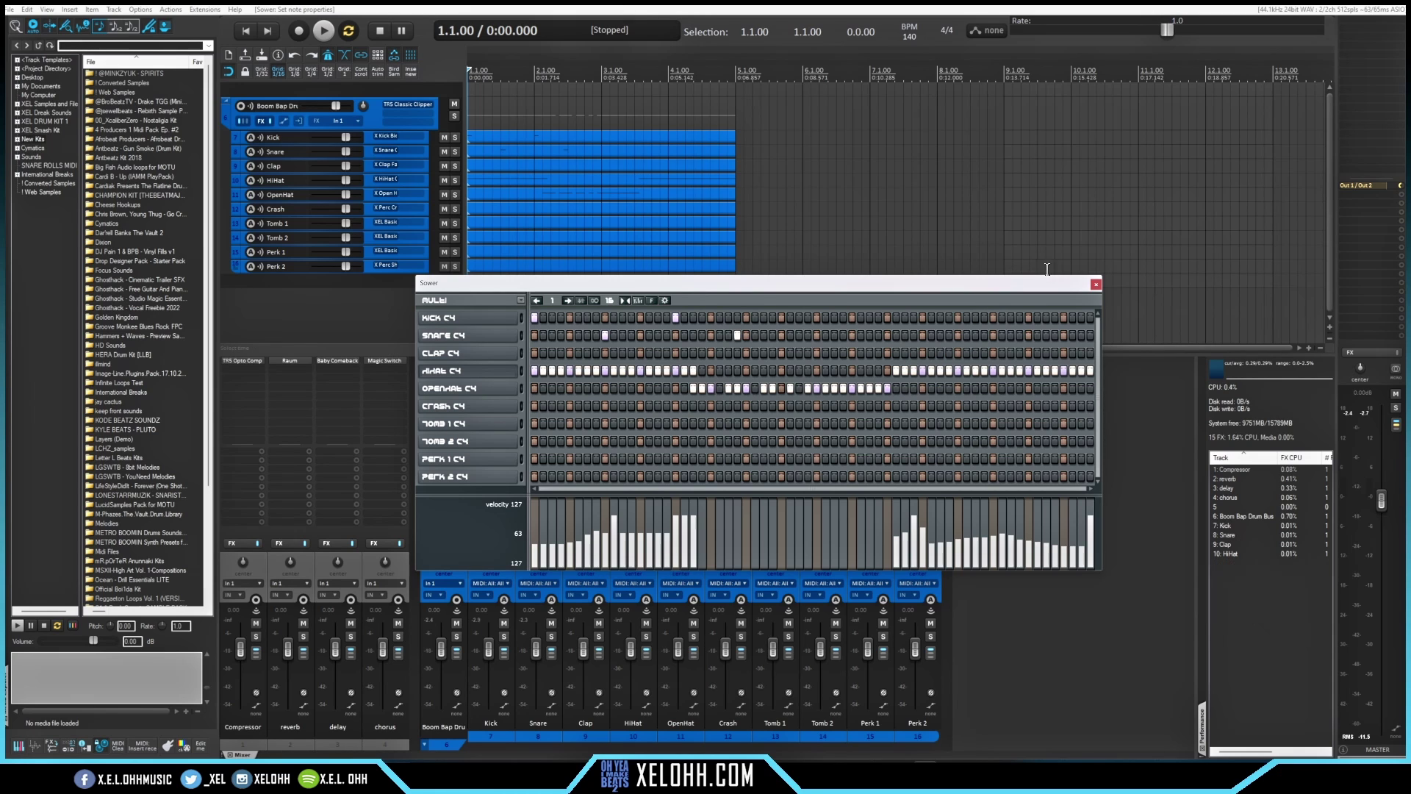
pyautogui.click(1095, 285)
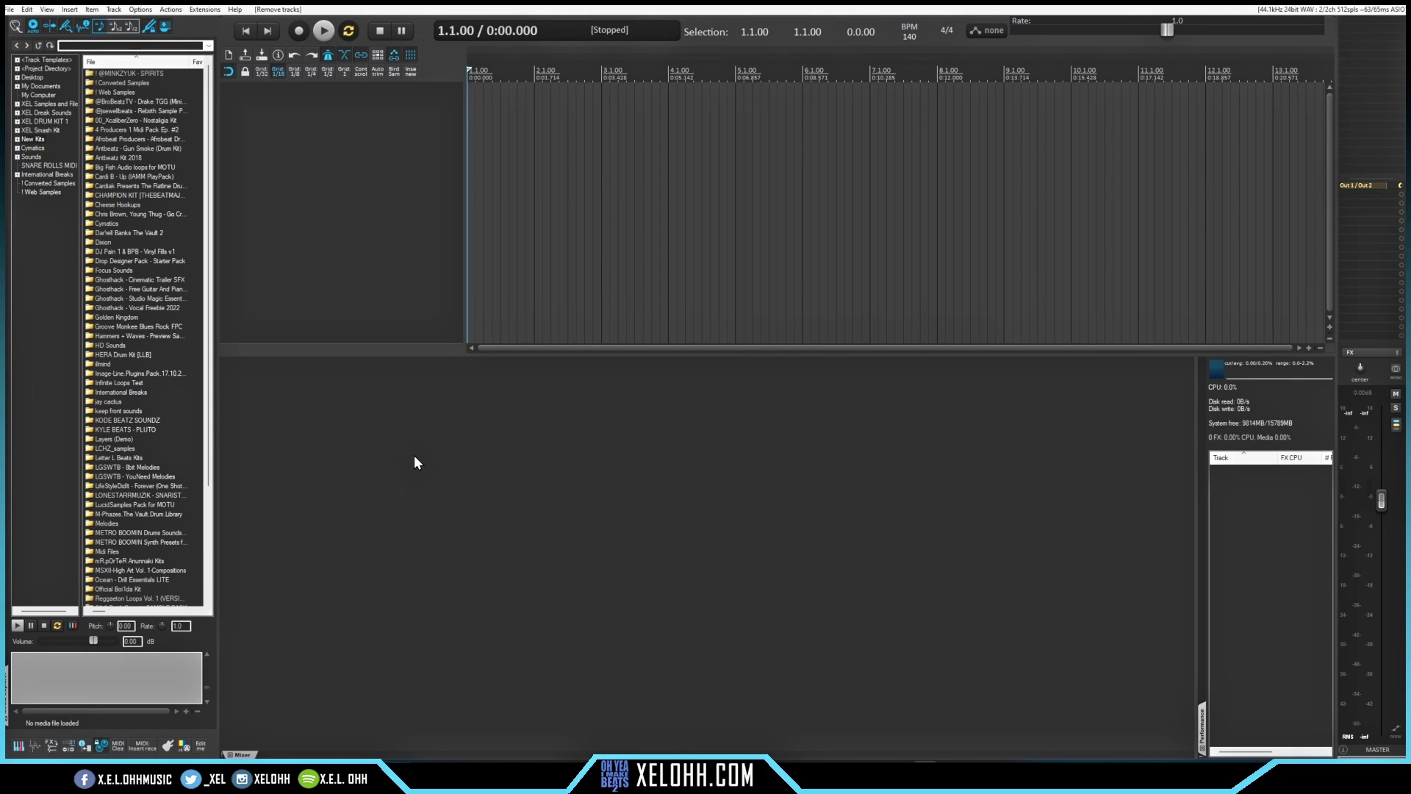
# Add four new empty tracks to the project
pyautogui.doubleClick(359, 170)
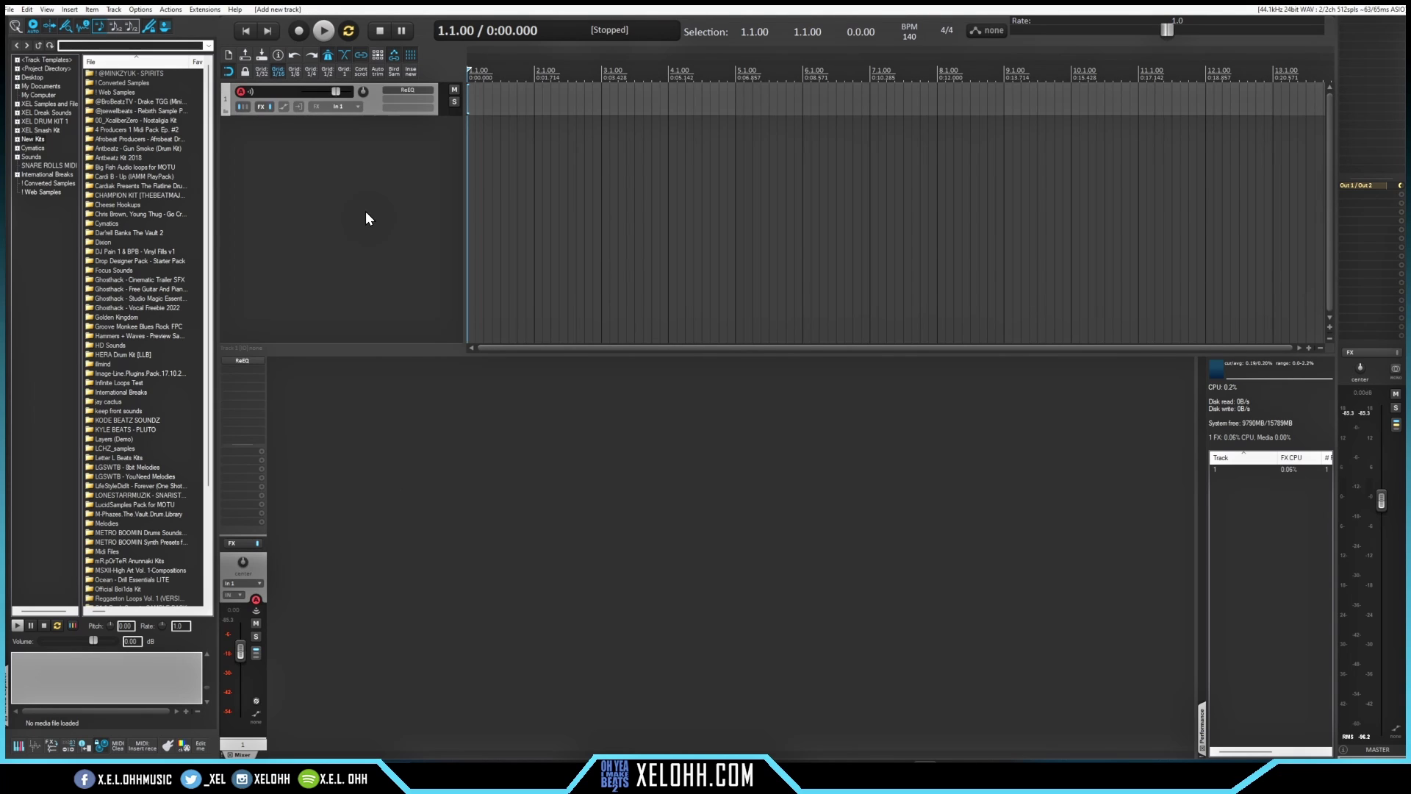
pyautogui.doubleClick(365, 213)
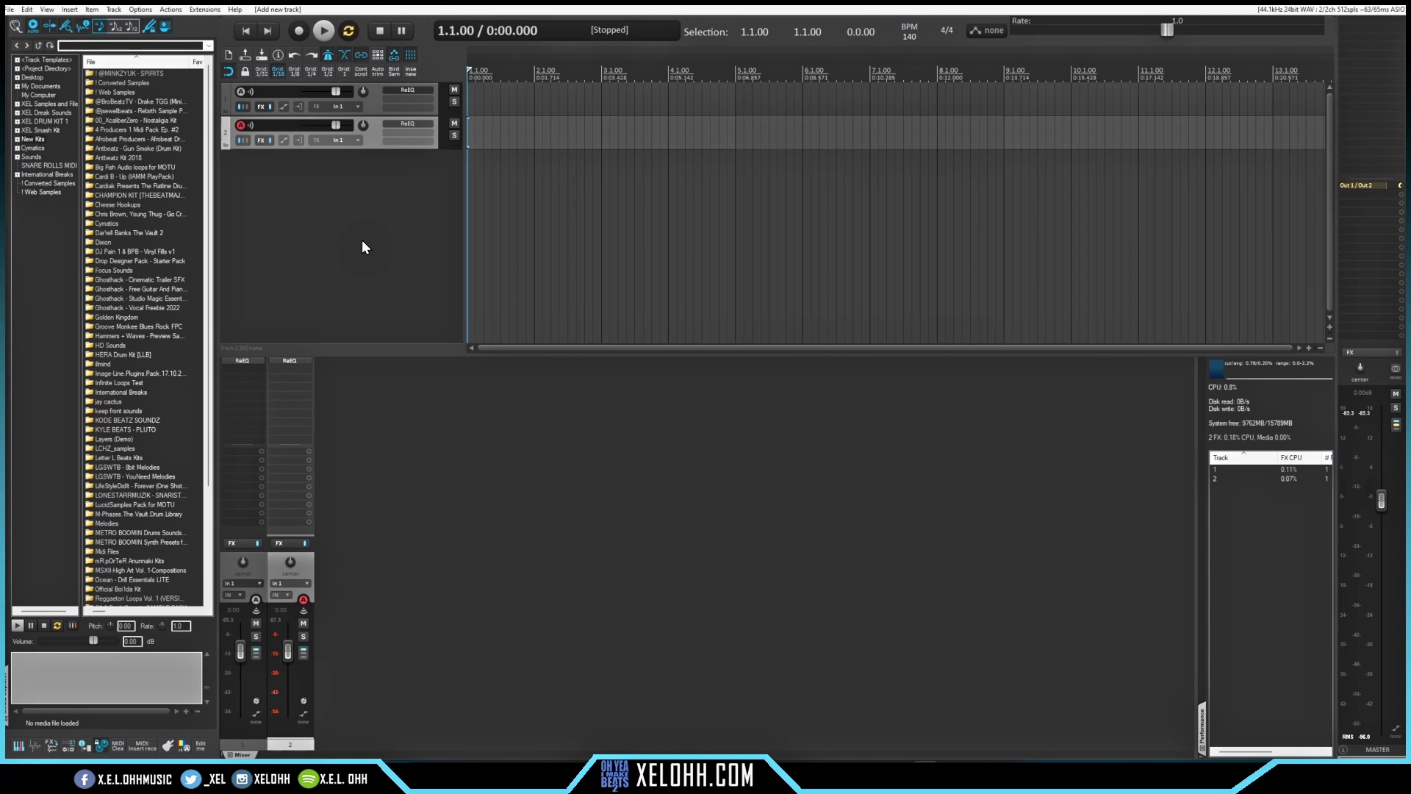
pyautogui.doubleClick(361, 243)
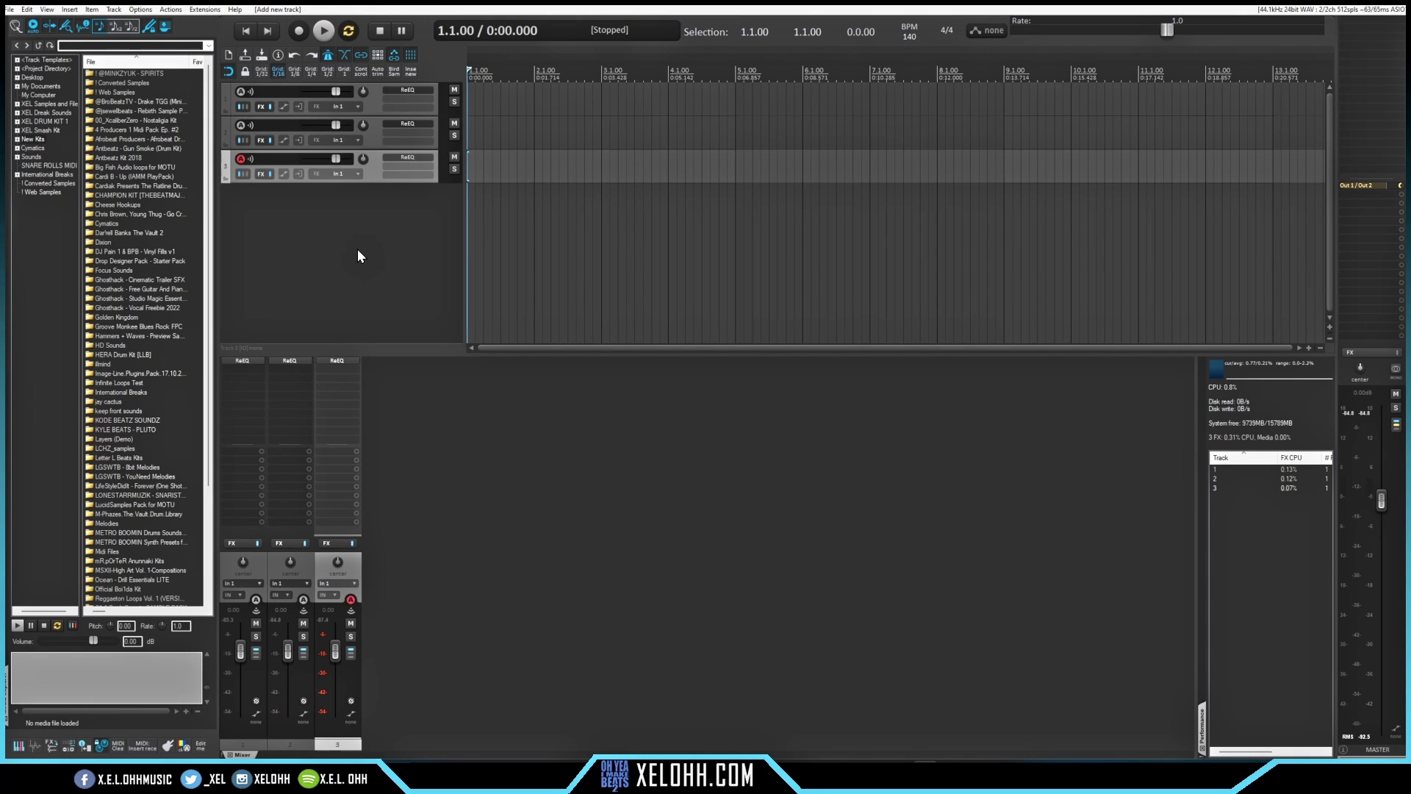
pyautogui.doubleClick(356, 250)
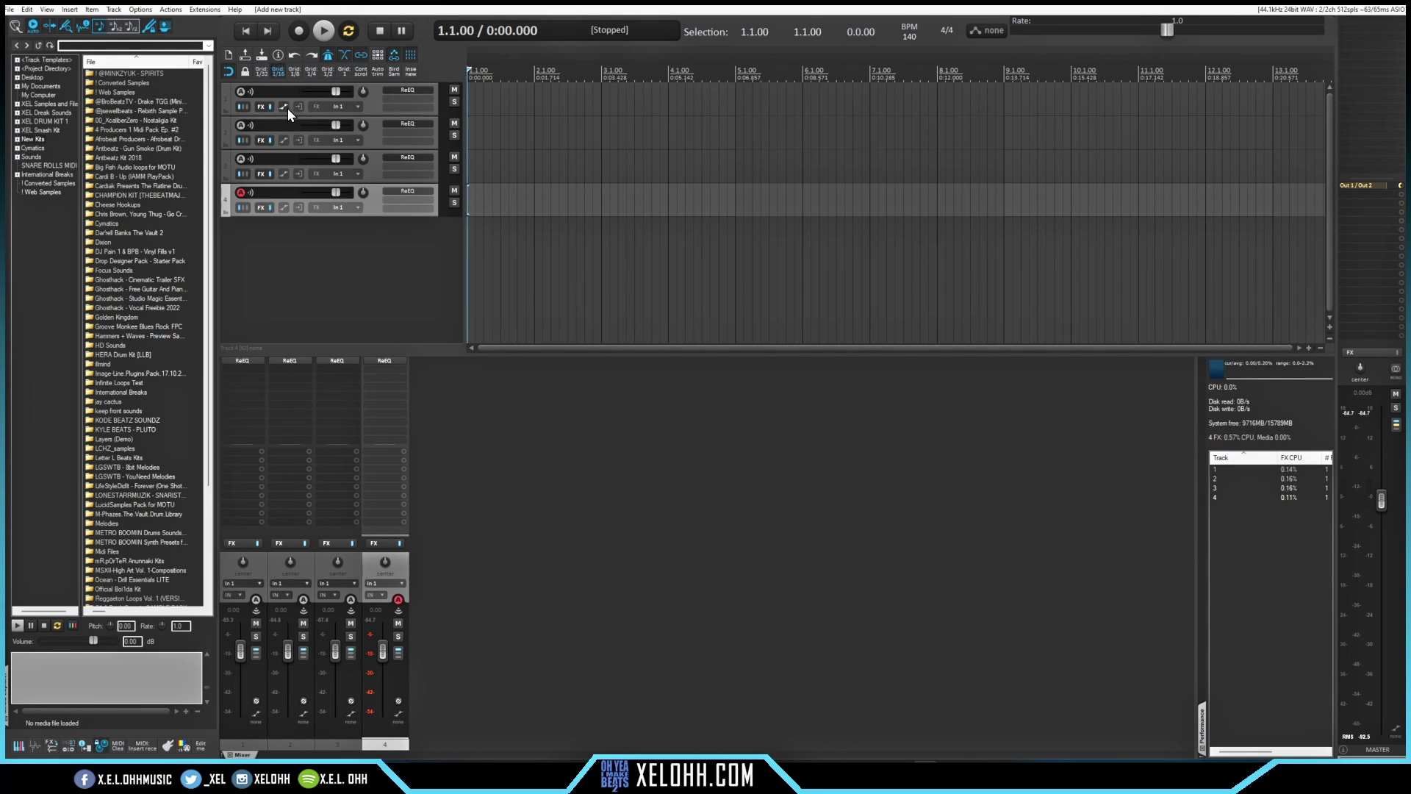
# Name the four tracks comp, rev, delay and chorus
pyautogui.doubleClick(262, 94)
pyautogui.write('comp')
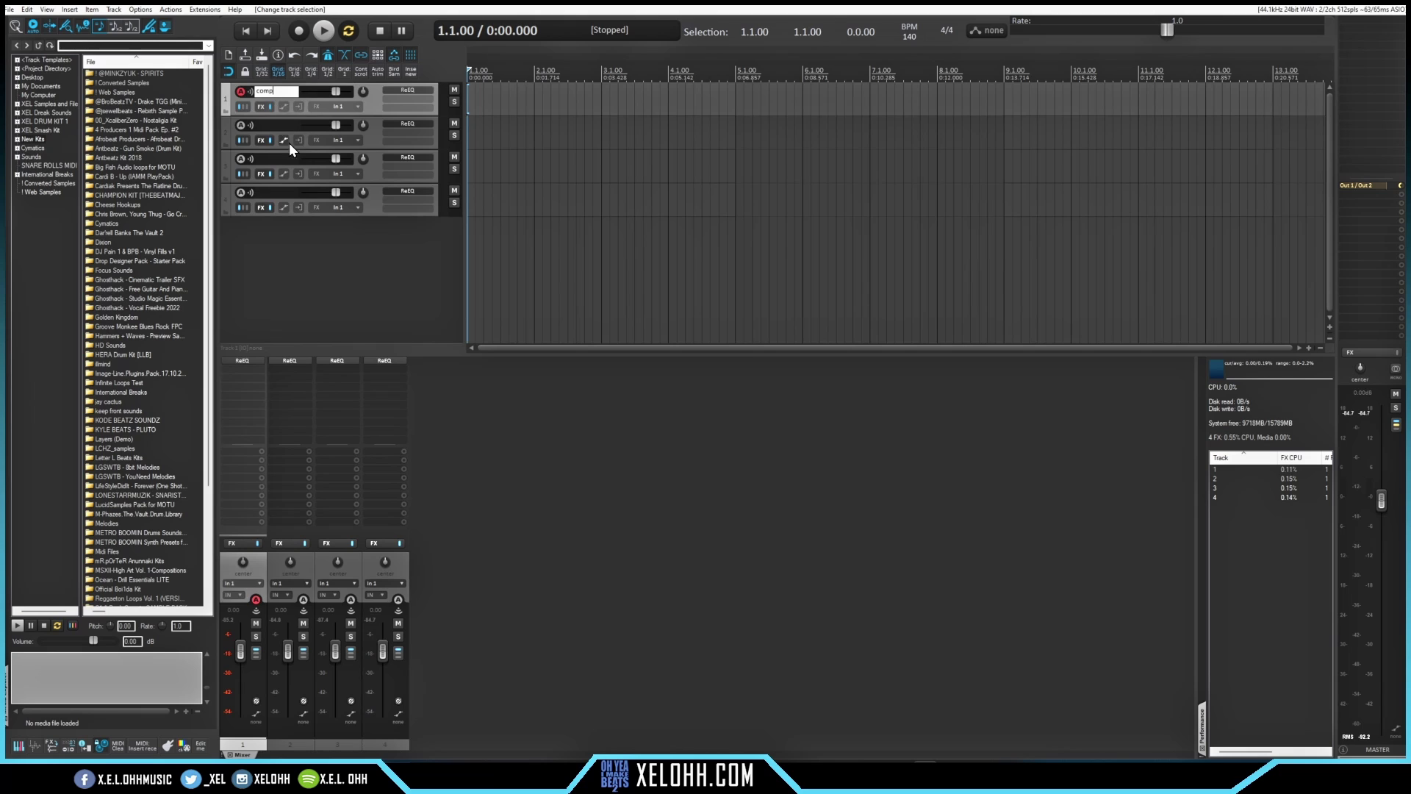
pyautogui.press('Tab')
pyautogui.write('rev')
pyautogui.press('Tab')
pyautogui.write('delay')
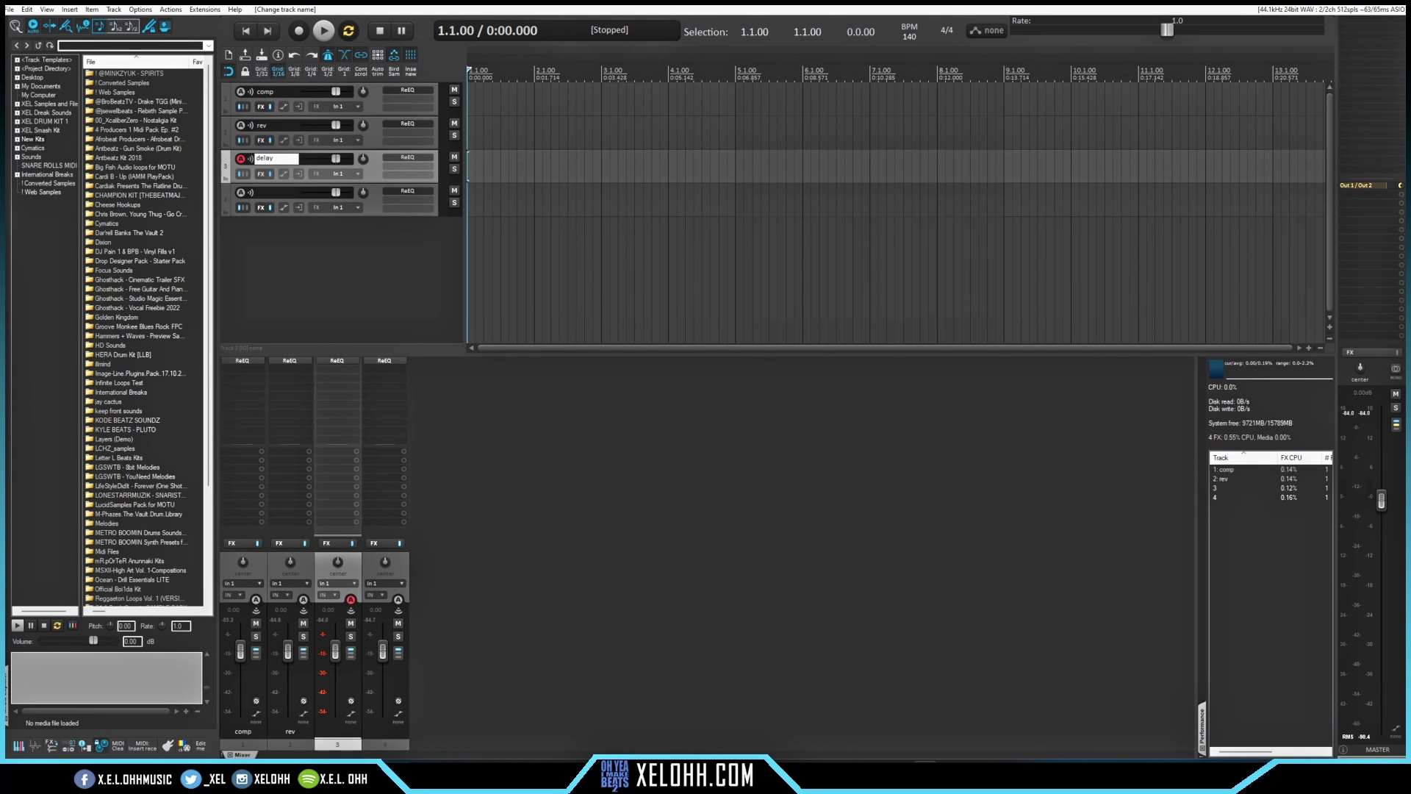
pyautogui.press('Tab')
pyautogui.write('chorus')
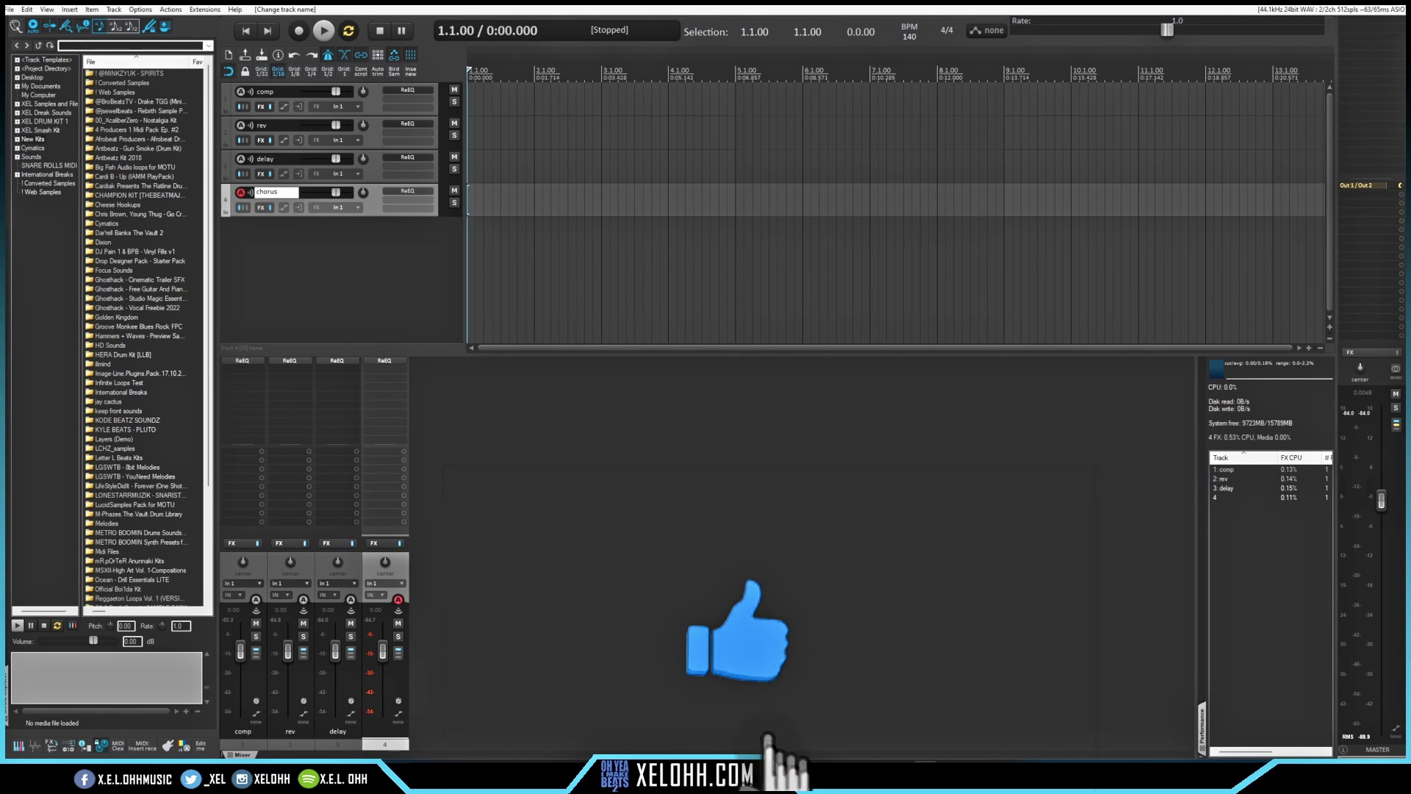
pyautogui.press('Return')
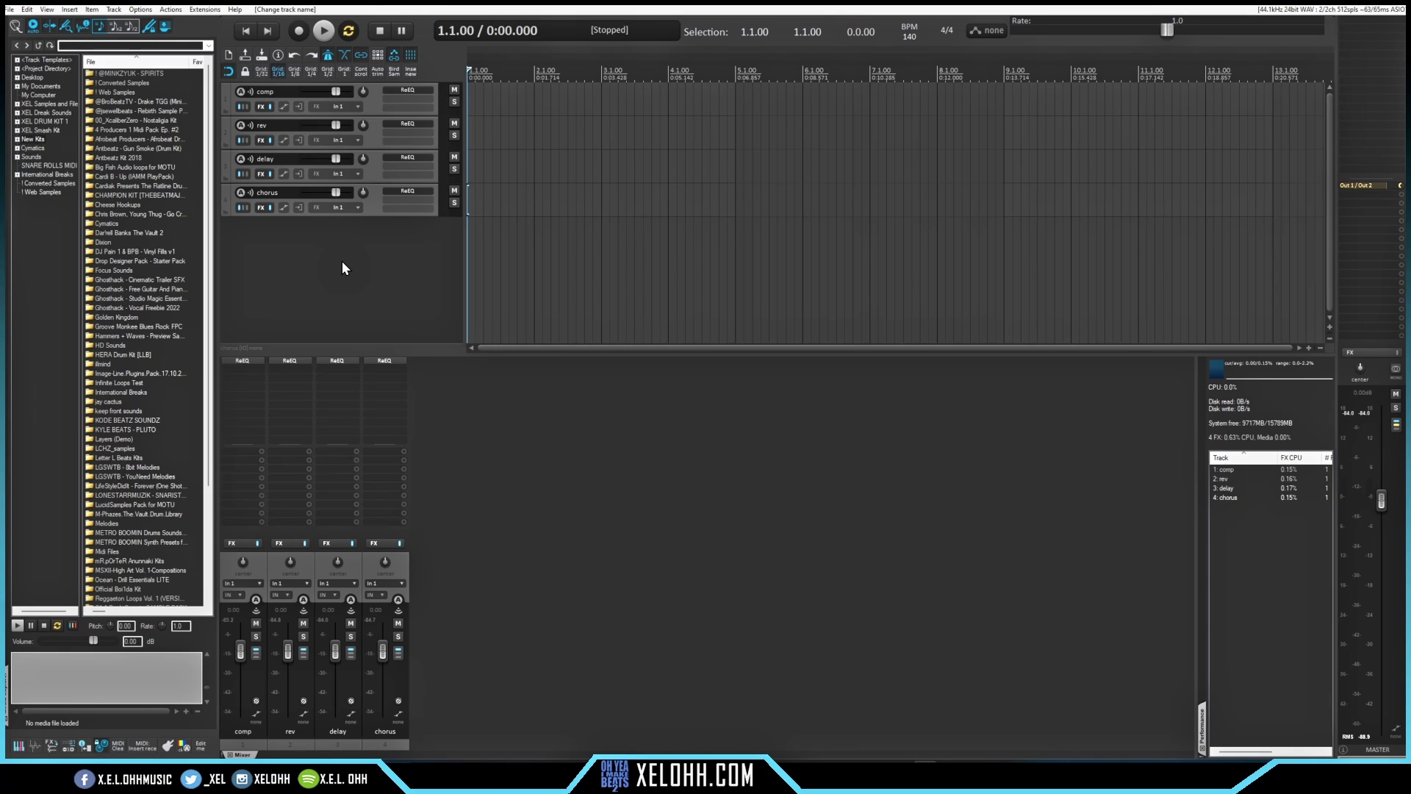
# Check the comp track's ReEQ effect, then add a fifth empty track
pyautogui.click(408, 89)
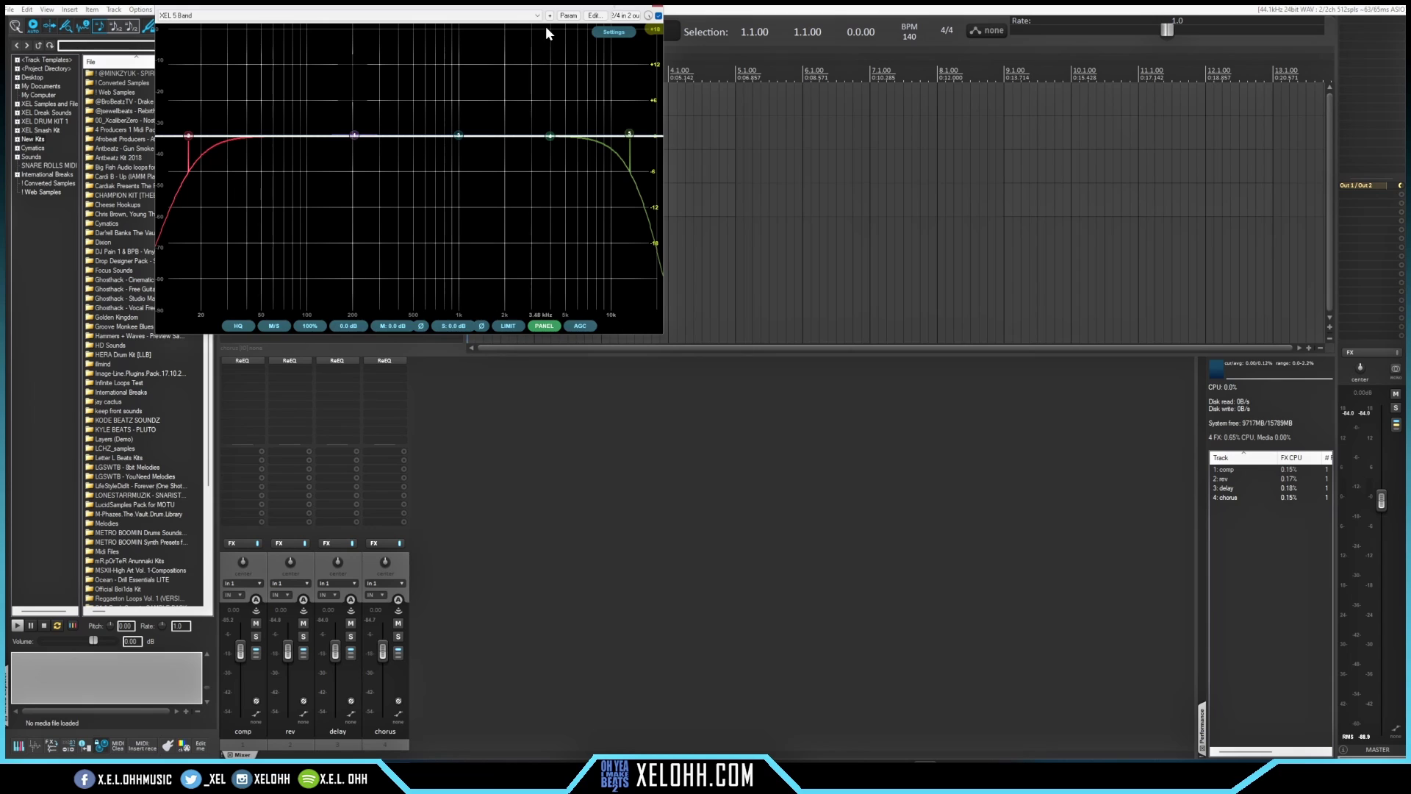
pyautogui.click(659, 9)
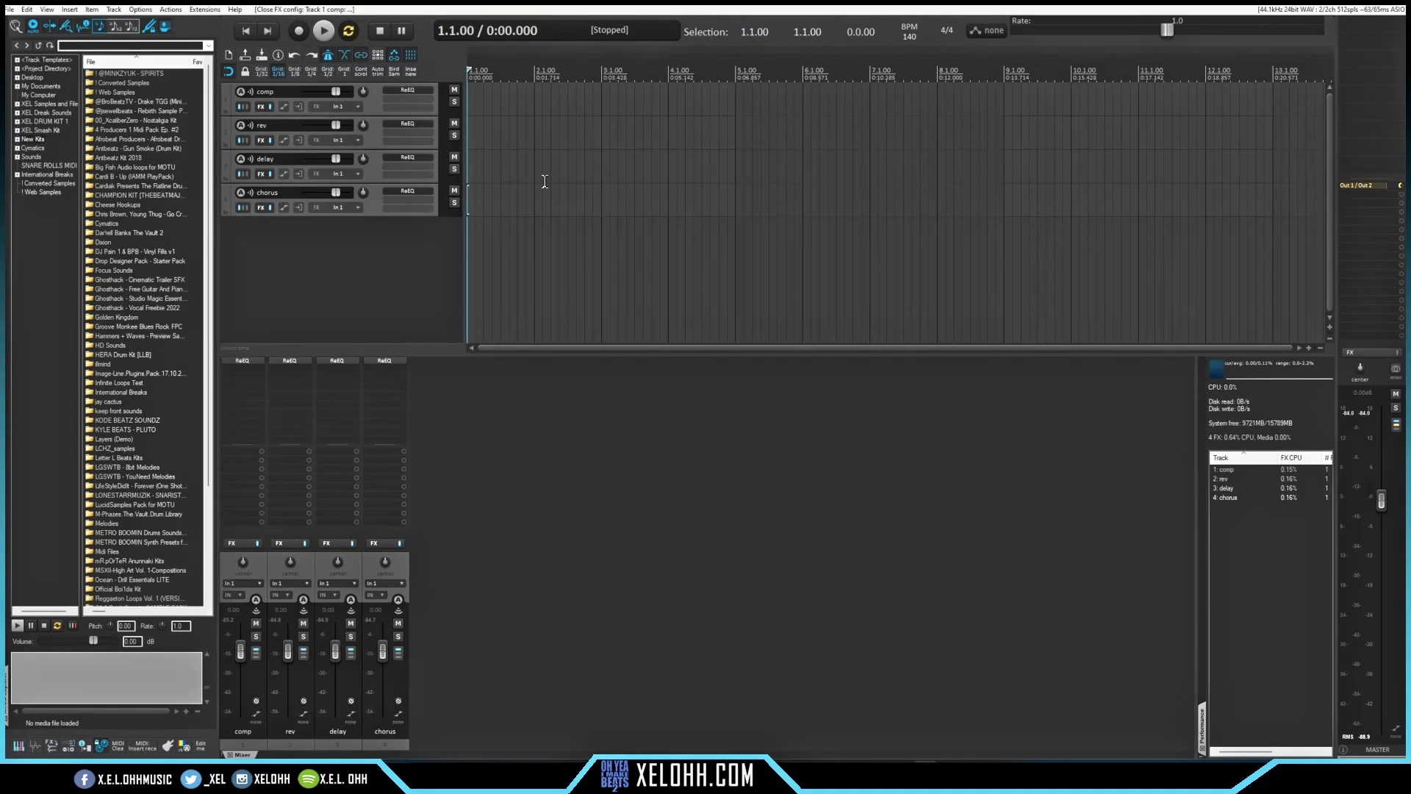
pyautogui.doubleClick(365, 270)
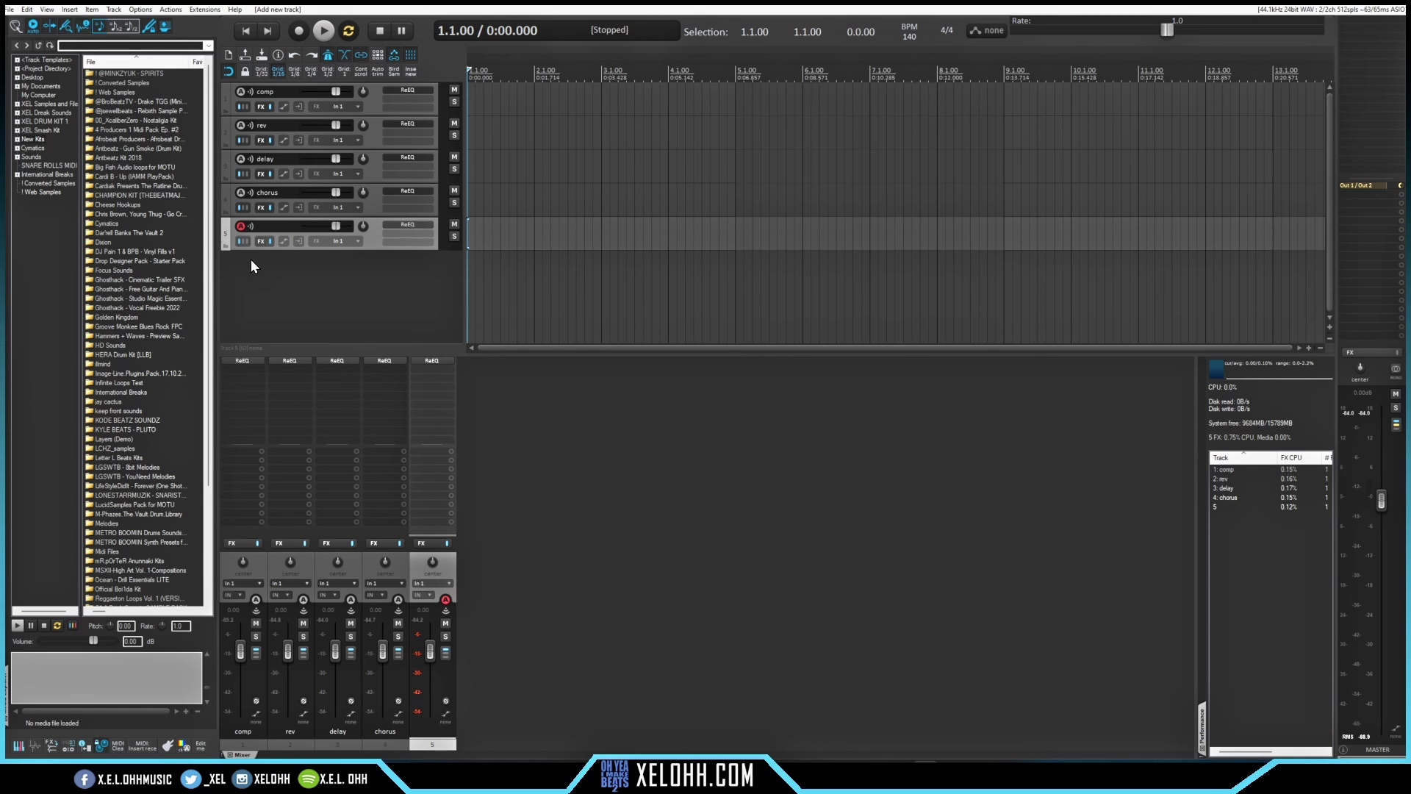
# Save track 5's FX chain as the default for new tracks and as an FX chain file
pyautogui.click(259, 241)
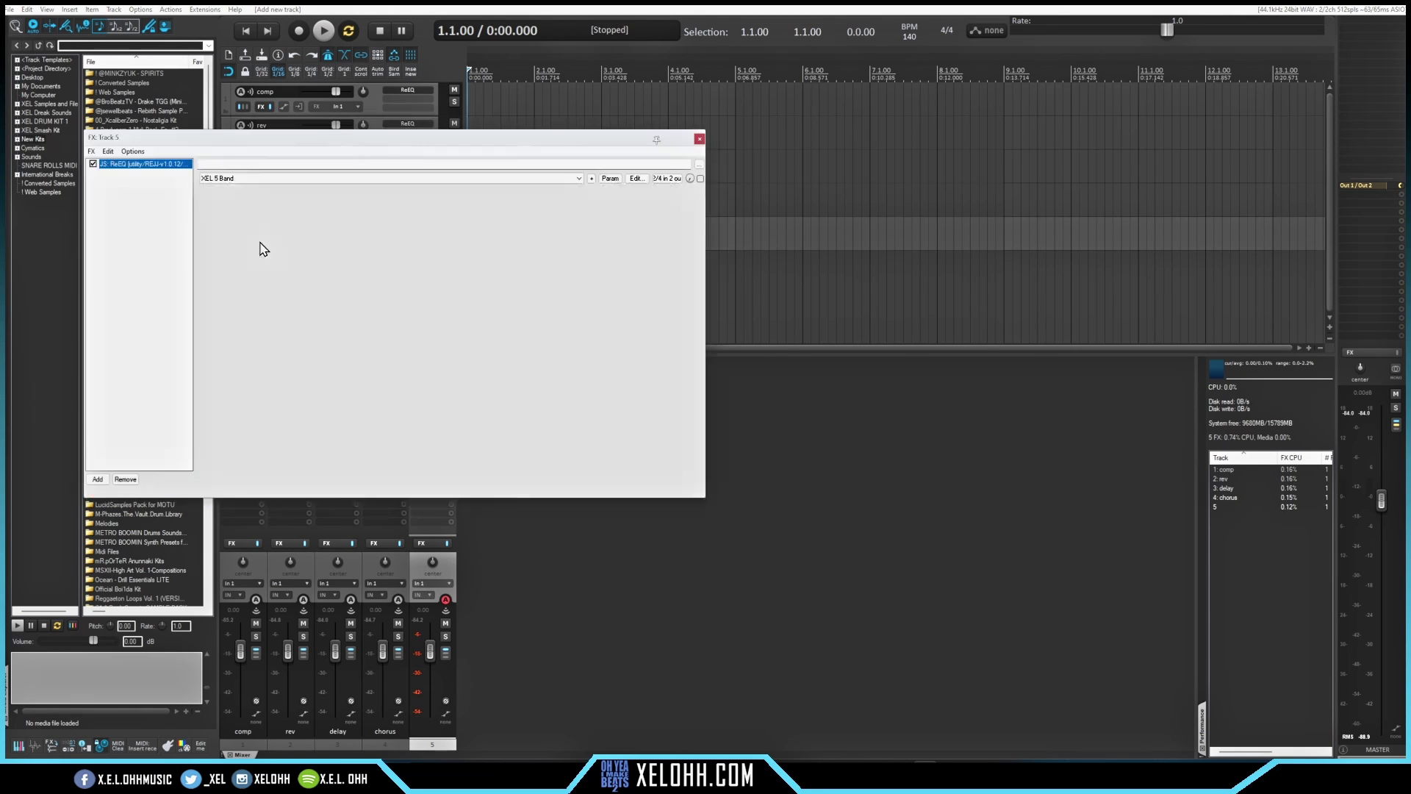
pyautogui.moveTo(381, 142); pyautogui.dragTo(731, 185)
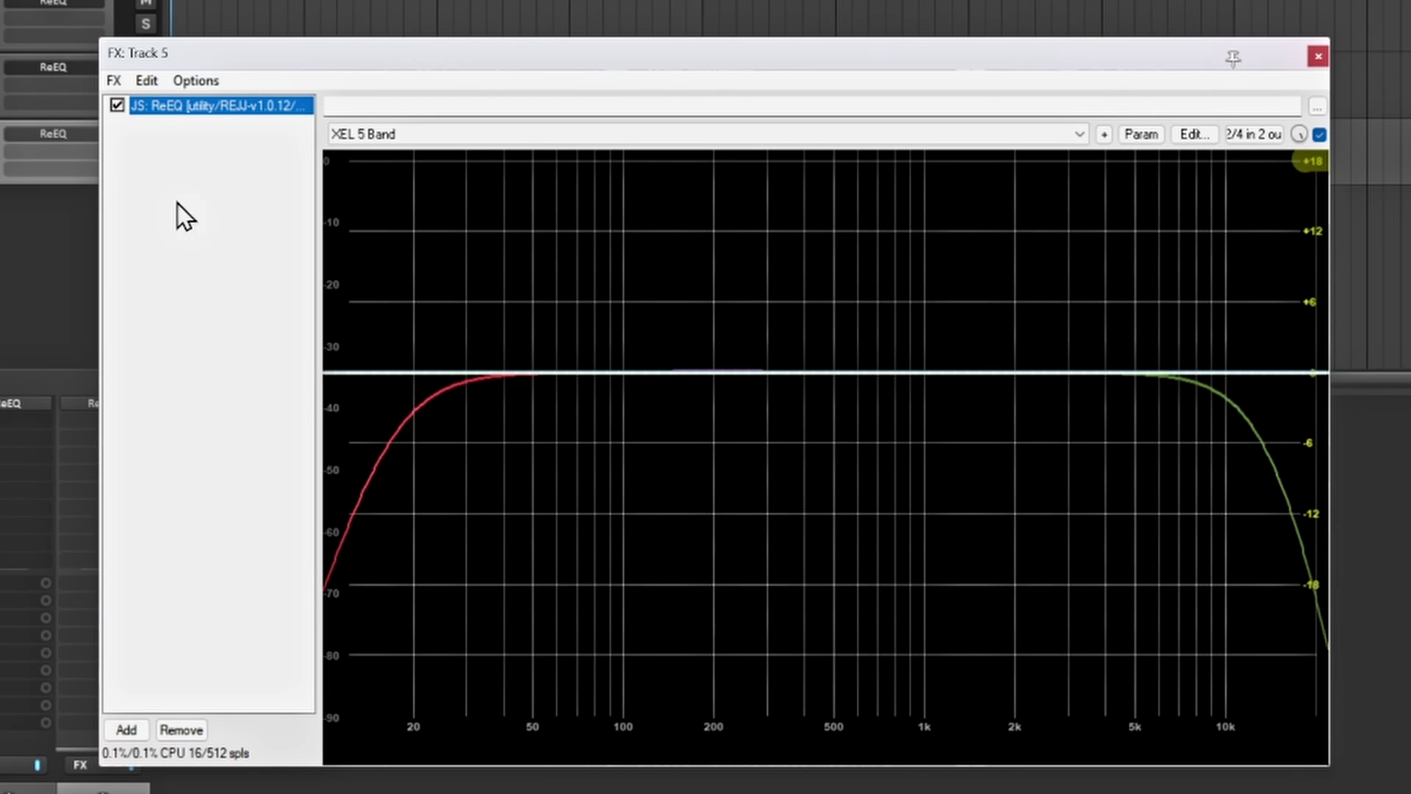
pyautogui.click(110, 81)
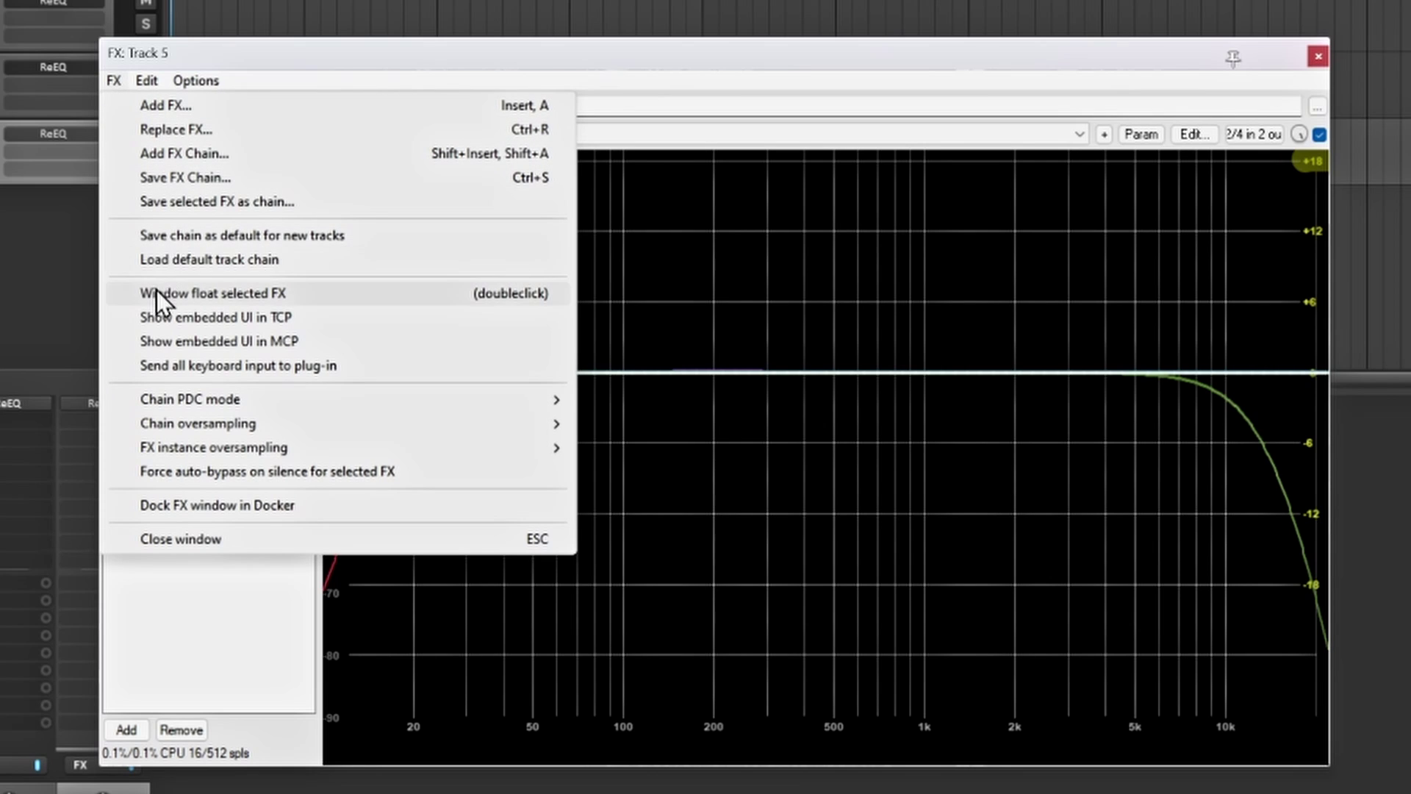
pyautogui.click(377, 233)
pyautogui.click(117, 81)
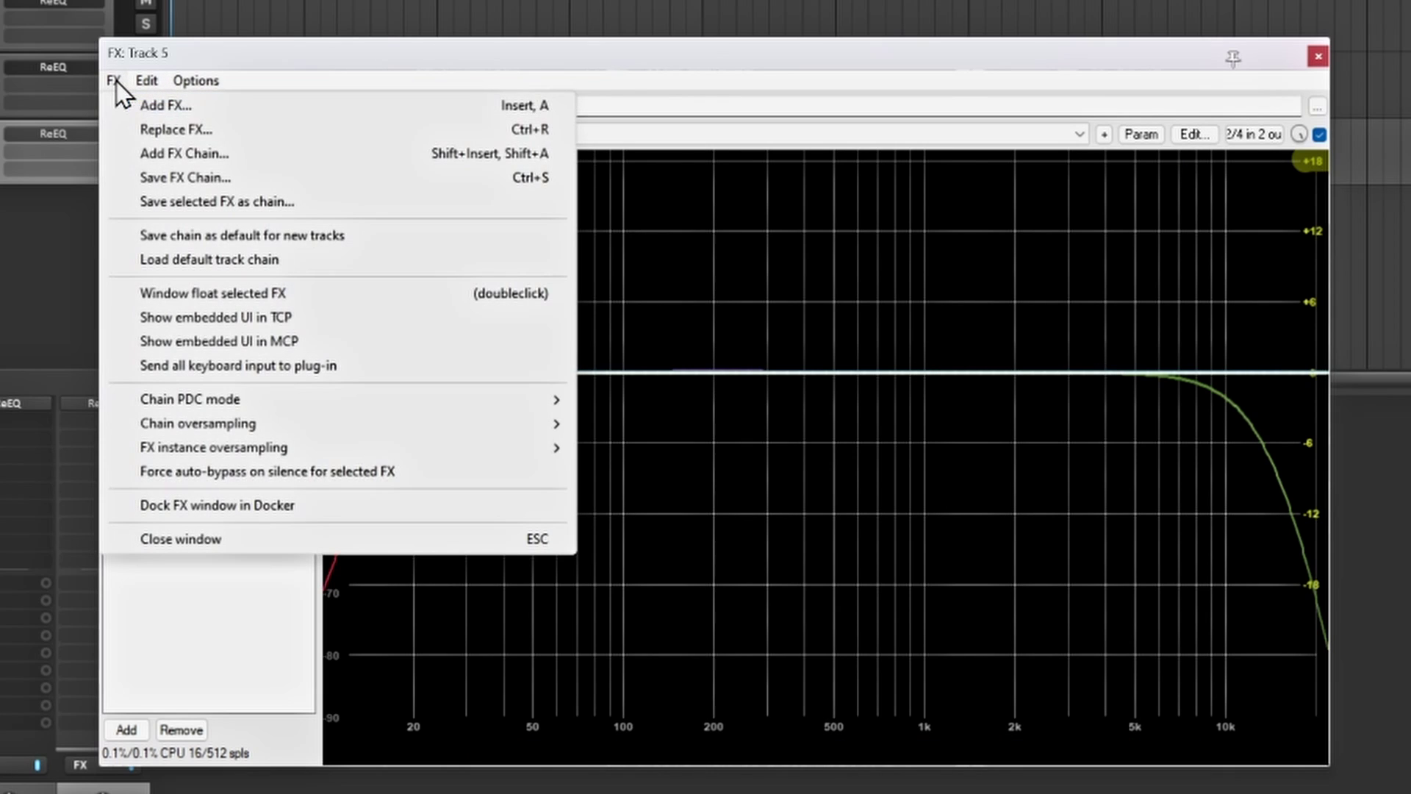
pyautogui.click(193, 182)
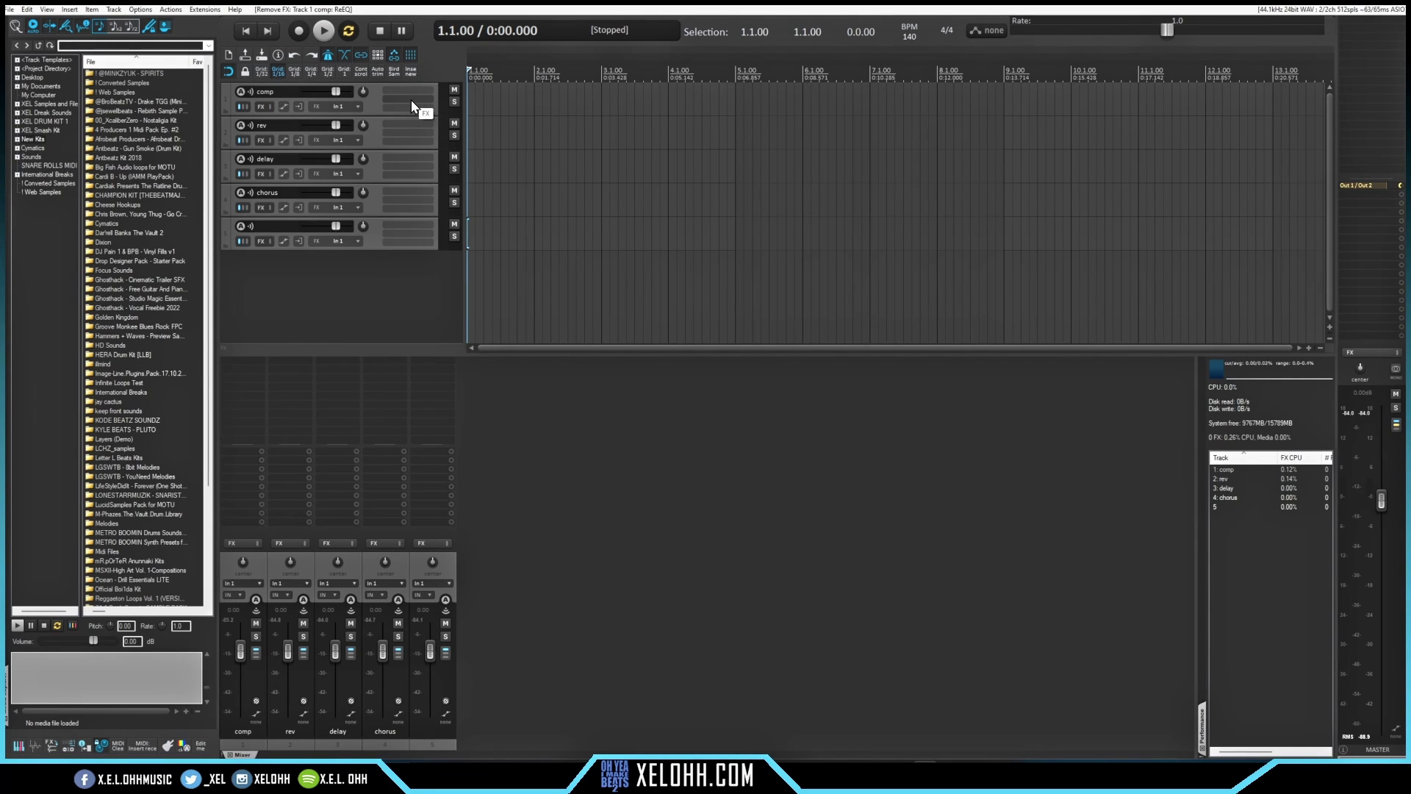
# Add ReaComp to the comp track from the full plugin list
pyautogui.click(404, 86)
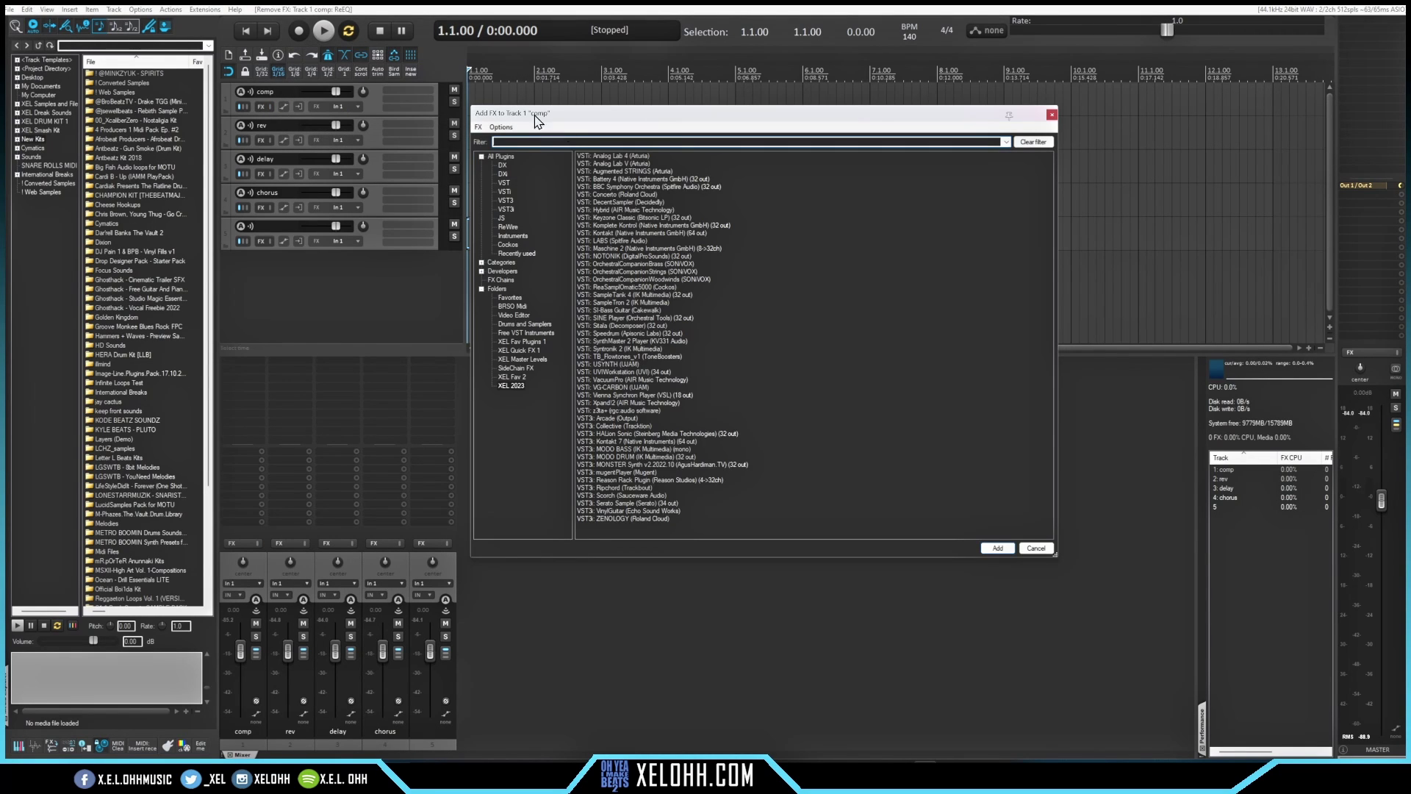
pyautogui.click(503, 157)
pyautogui.doubleClick(768, 290)
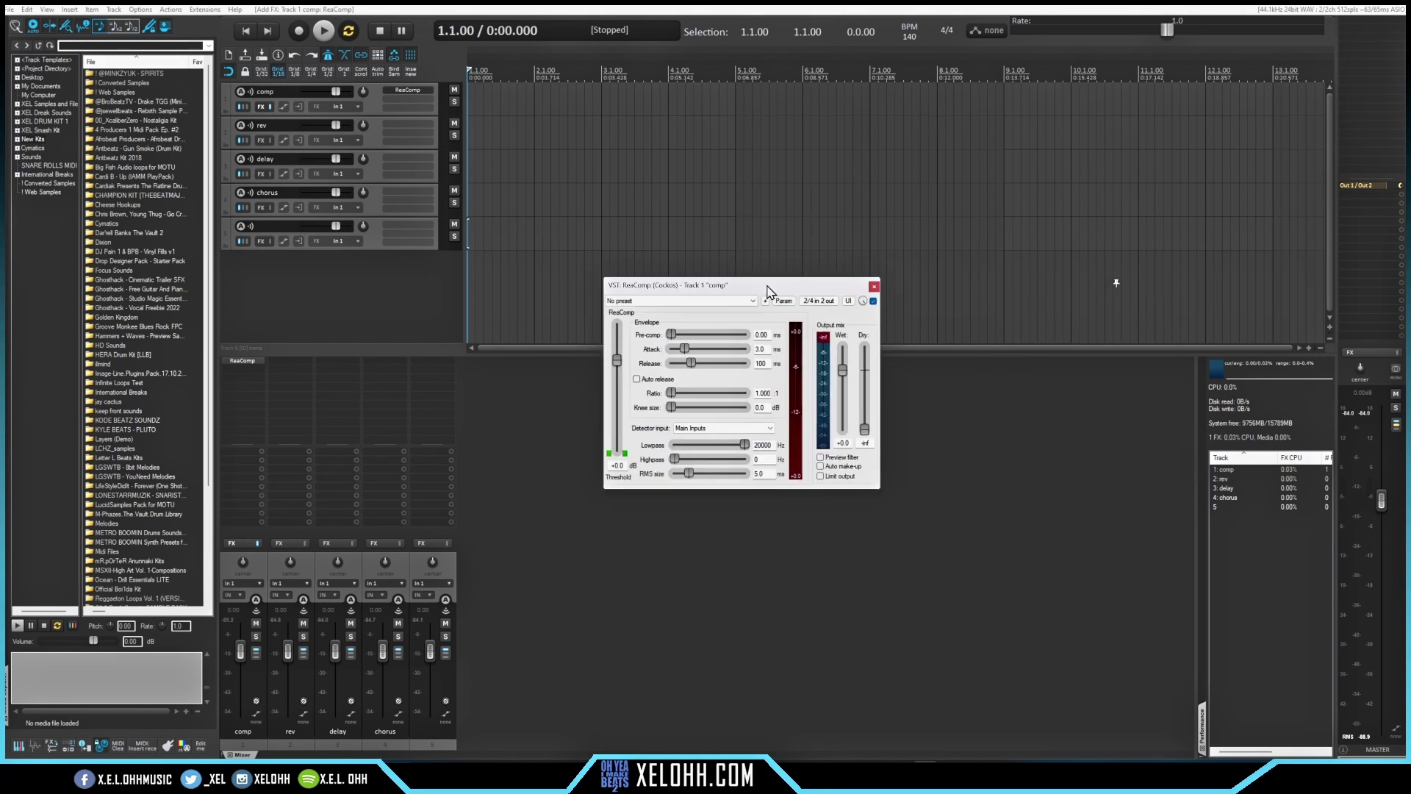
pyautogui.moveTo(767, 291); pyautogui.dragTo(710, 197)
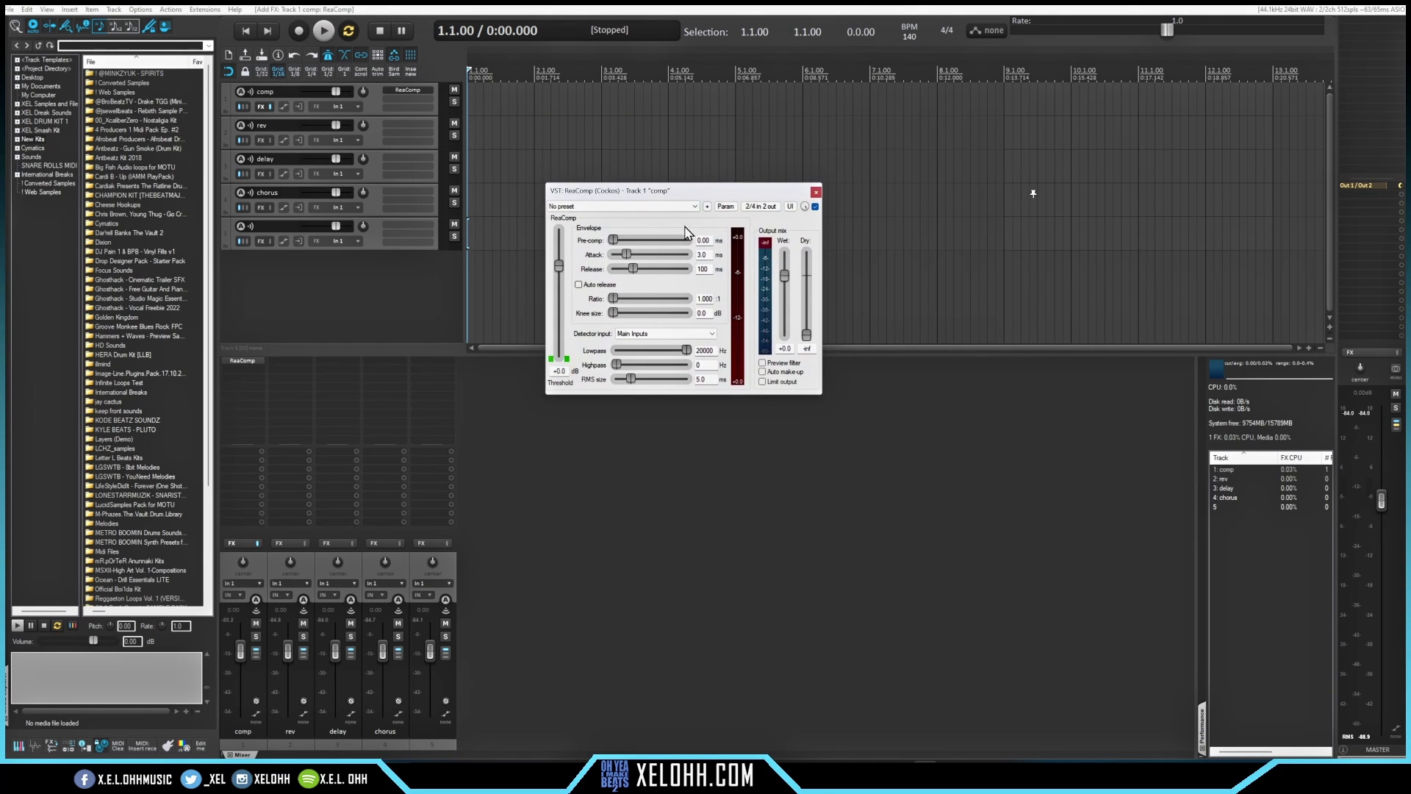
pyautogui.click(398, 123)
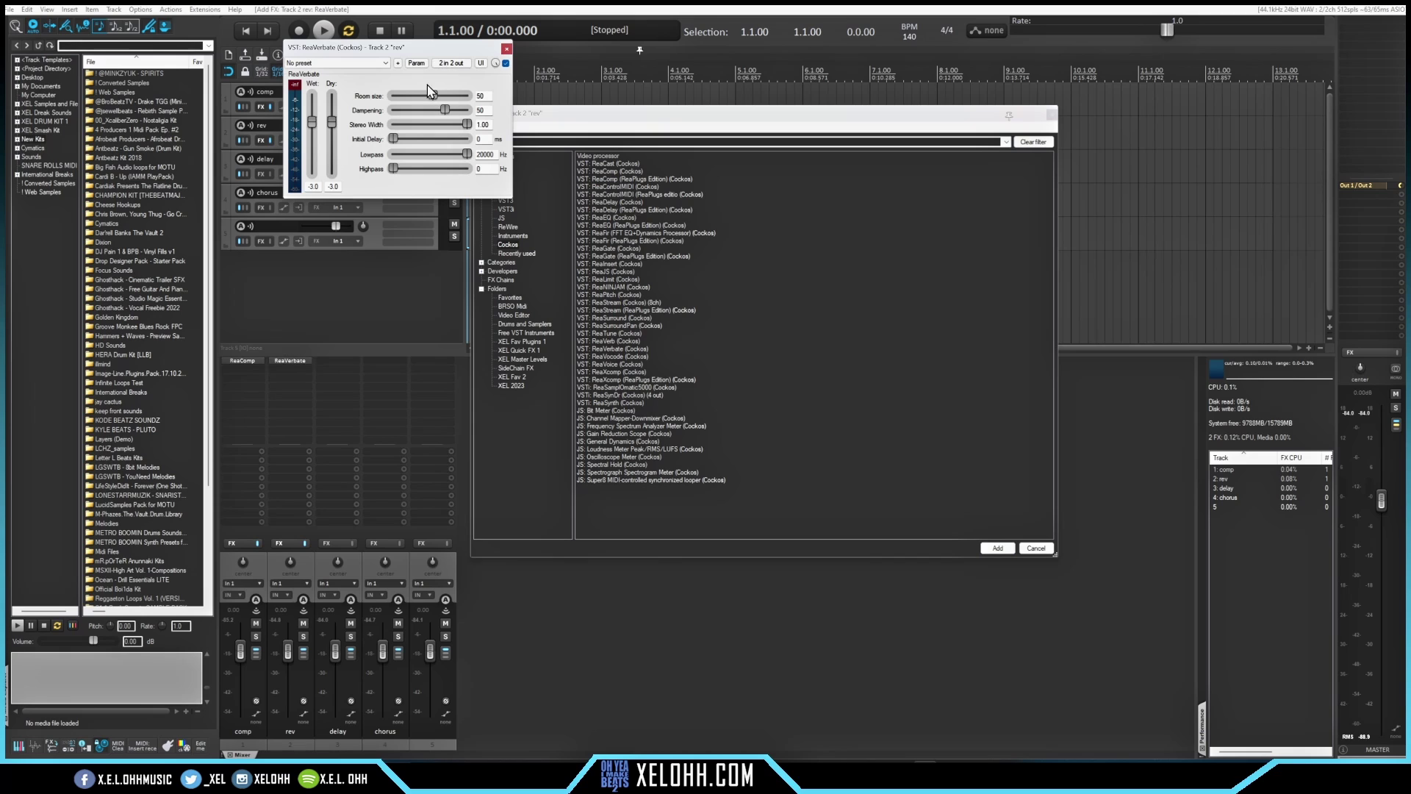
# Place ReaVerbate on the rev track and ReaDelay on the delay track
pyautogui.click(507, 49)
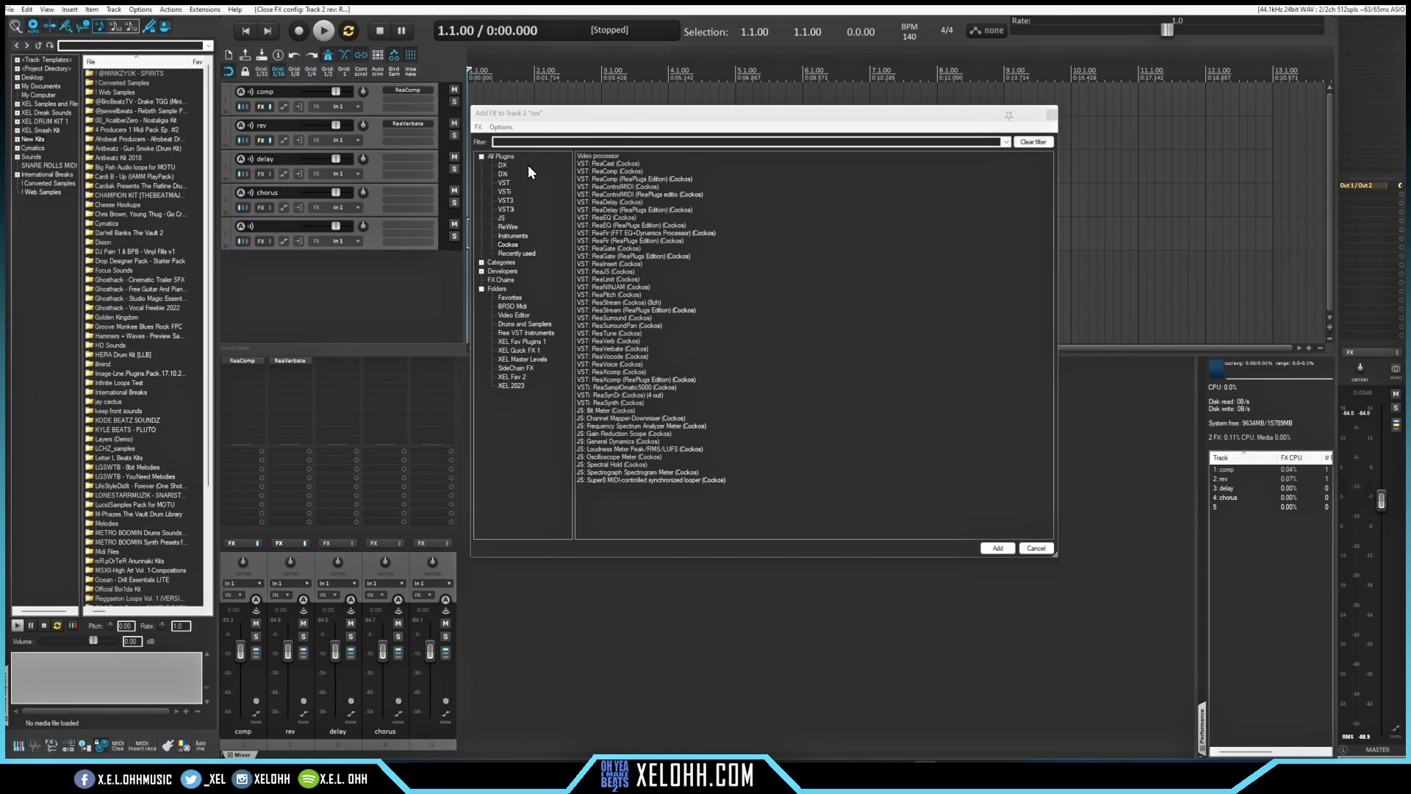
pyautogui.moveTo(610, 202); pyautogui.dragTo(395, 156)
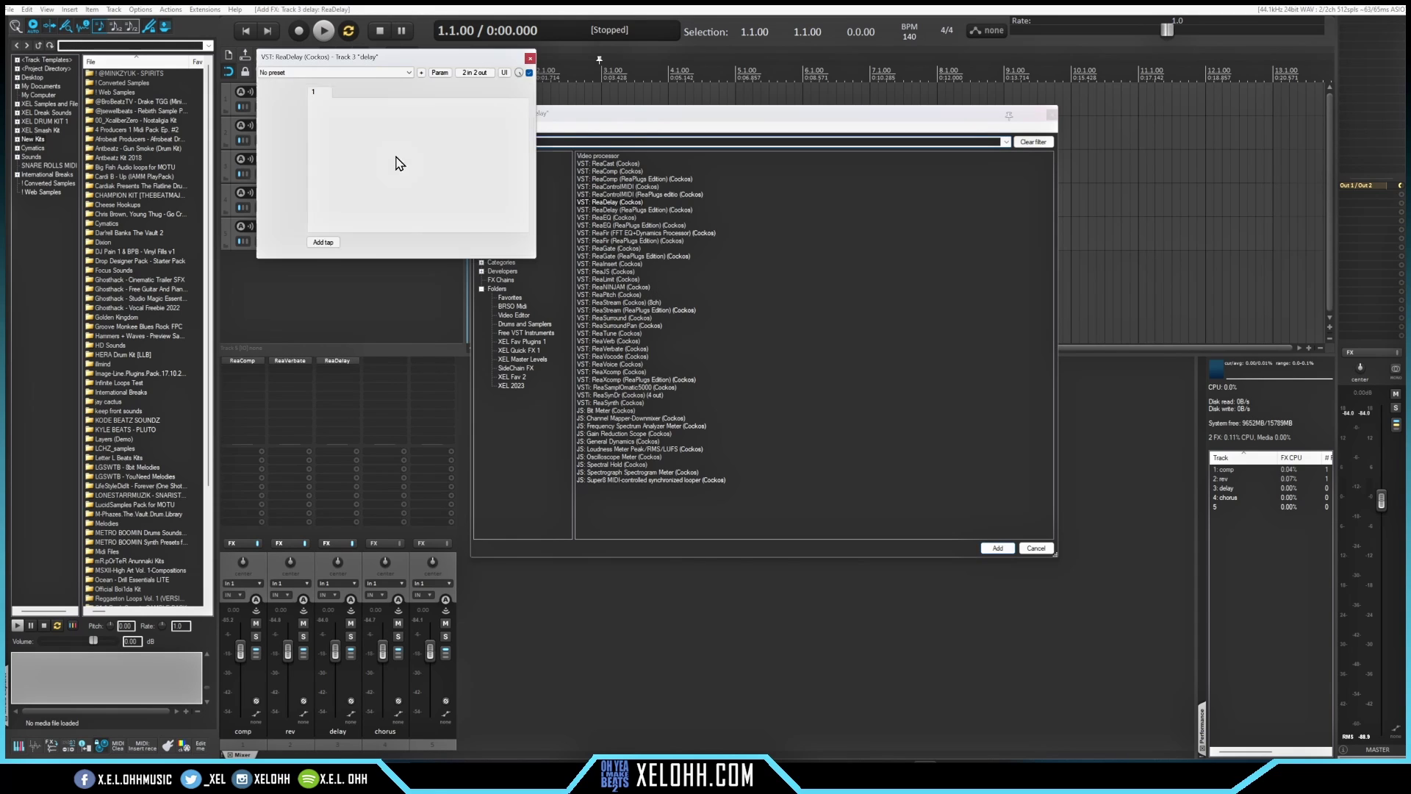
pyautogui.click(323, 73)
# Find kawa_XY_Chorus by filtering 'chorus' and put it on the chorus track
pyautogui.press('Escape')
pyautogui.press('Escape')
pyautogui.write('chorus')
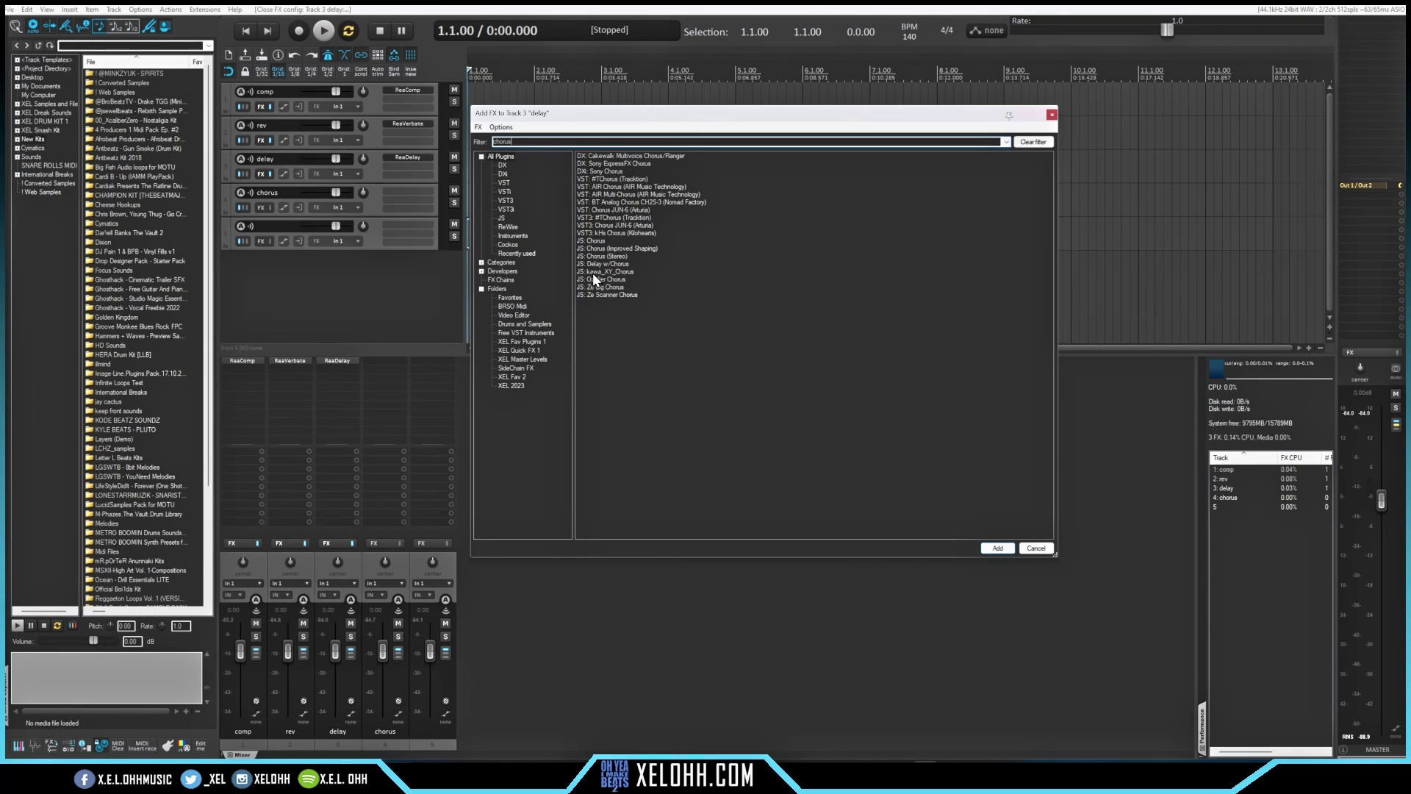
pyautogui.click(597, 273)
pyautogui.moveTo(612, 271); pyautogui.dragTo(393, 191)
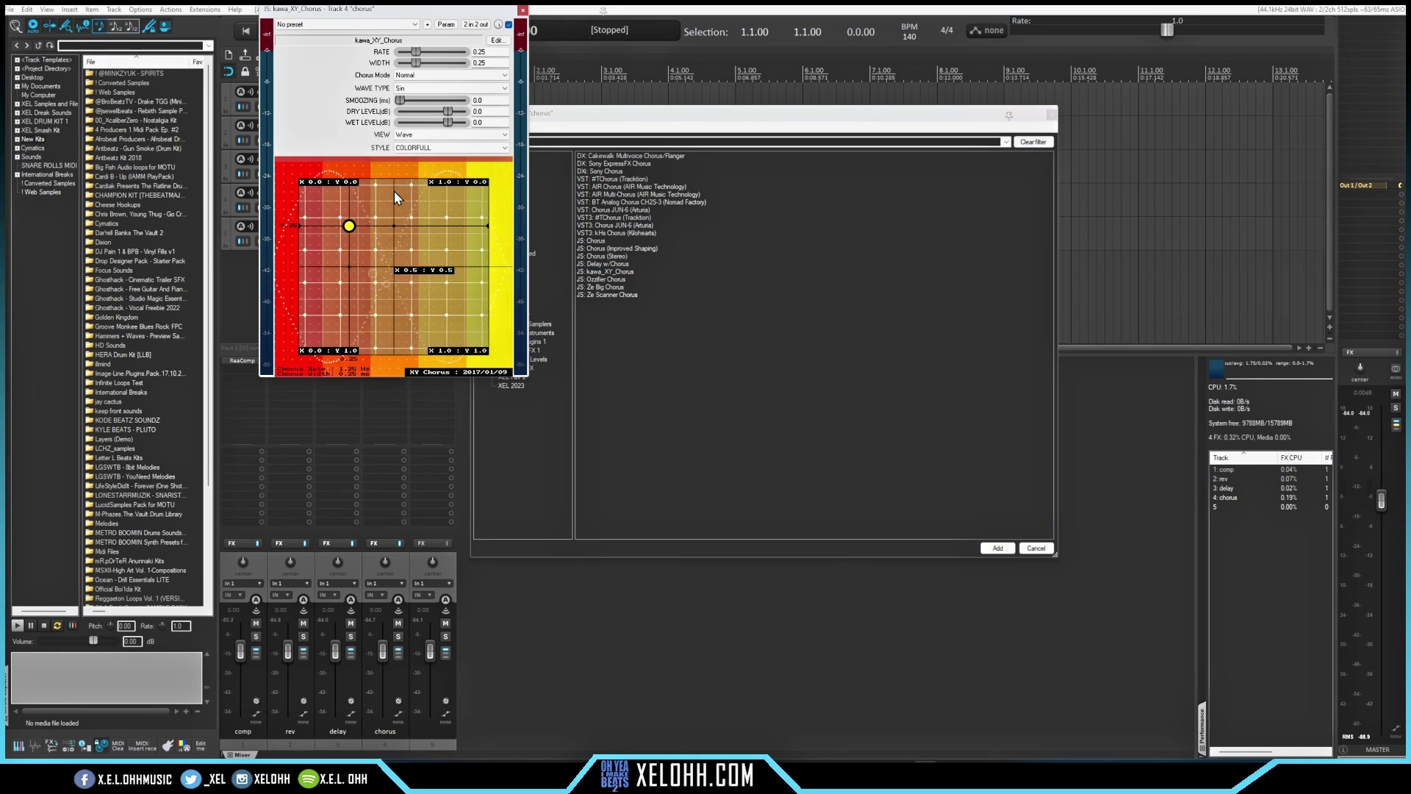
pyautogui.moveTo(409, 13); pyautogui.dragTo(673, 200)
pyautogui.click(1050, 111)
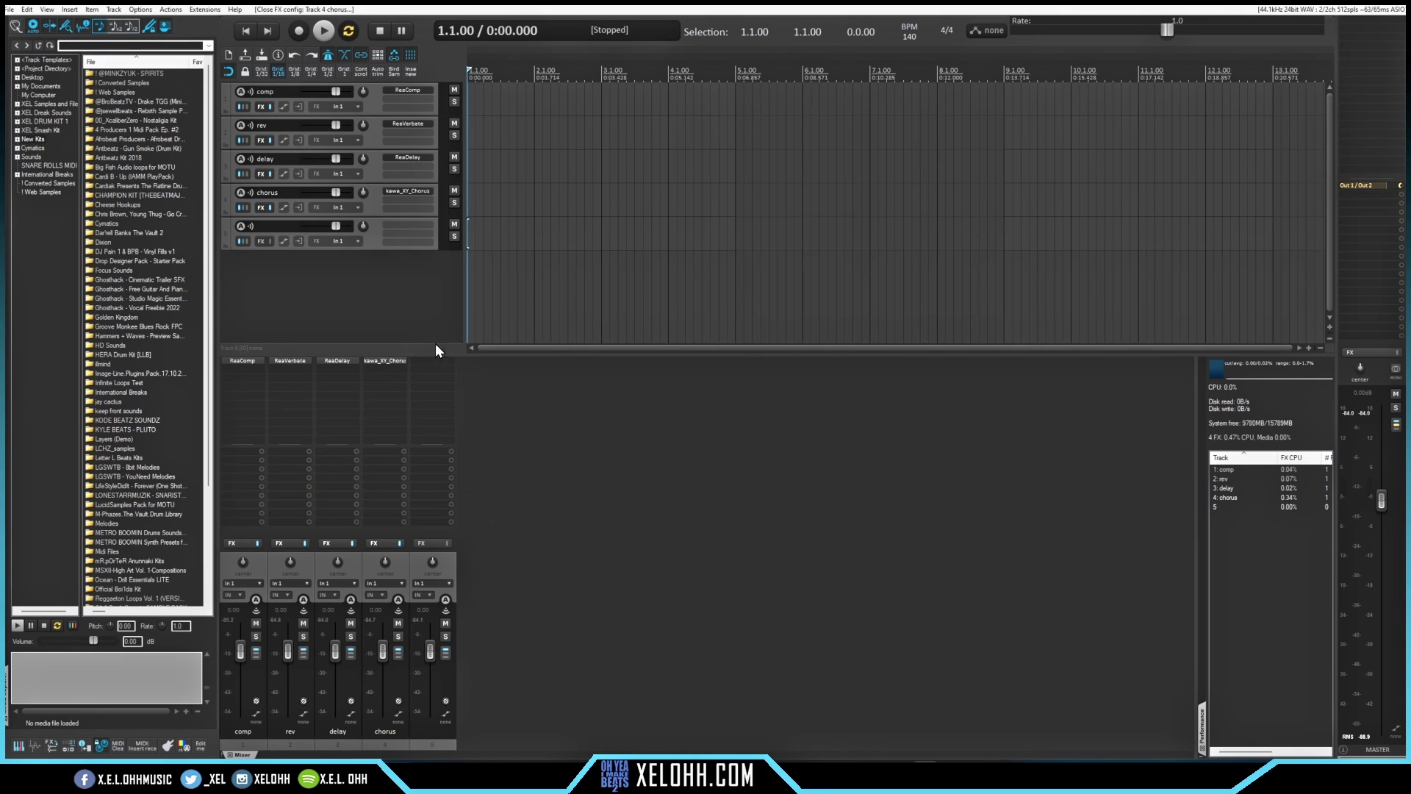
pyautogui.rightClick(371, 236)
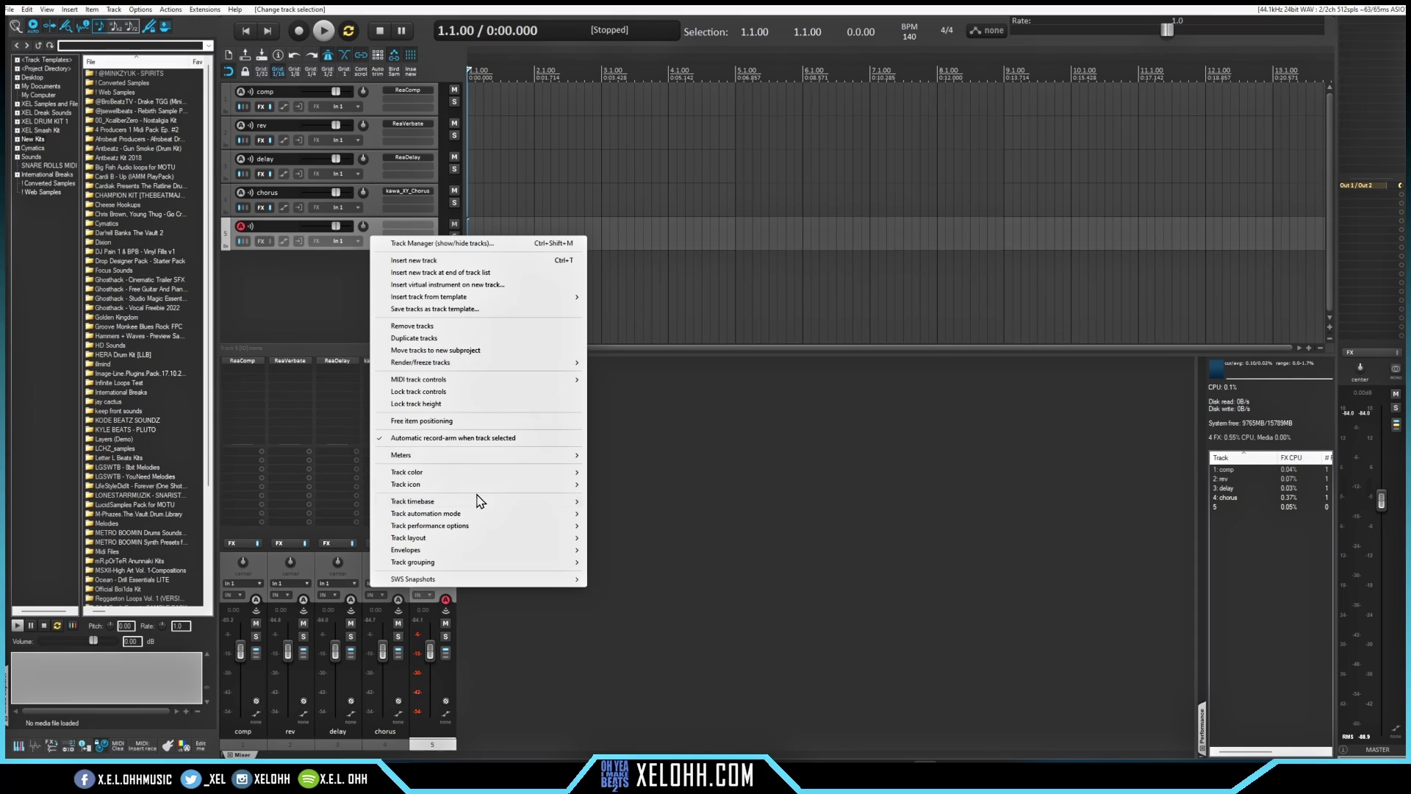
# Set track 5's Track Panel and Mixer Panel layouts to Separator
pyautogui.moveTo(512, 538)
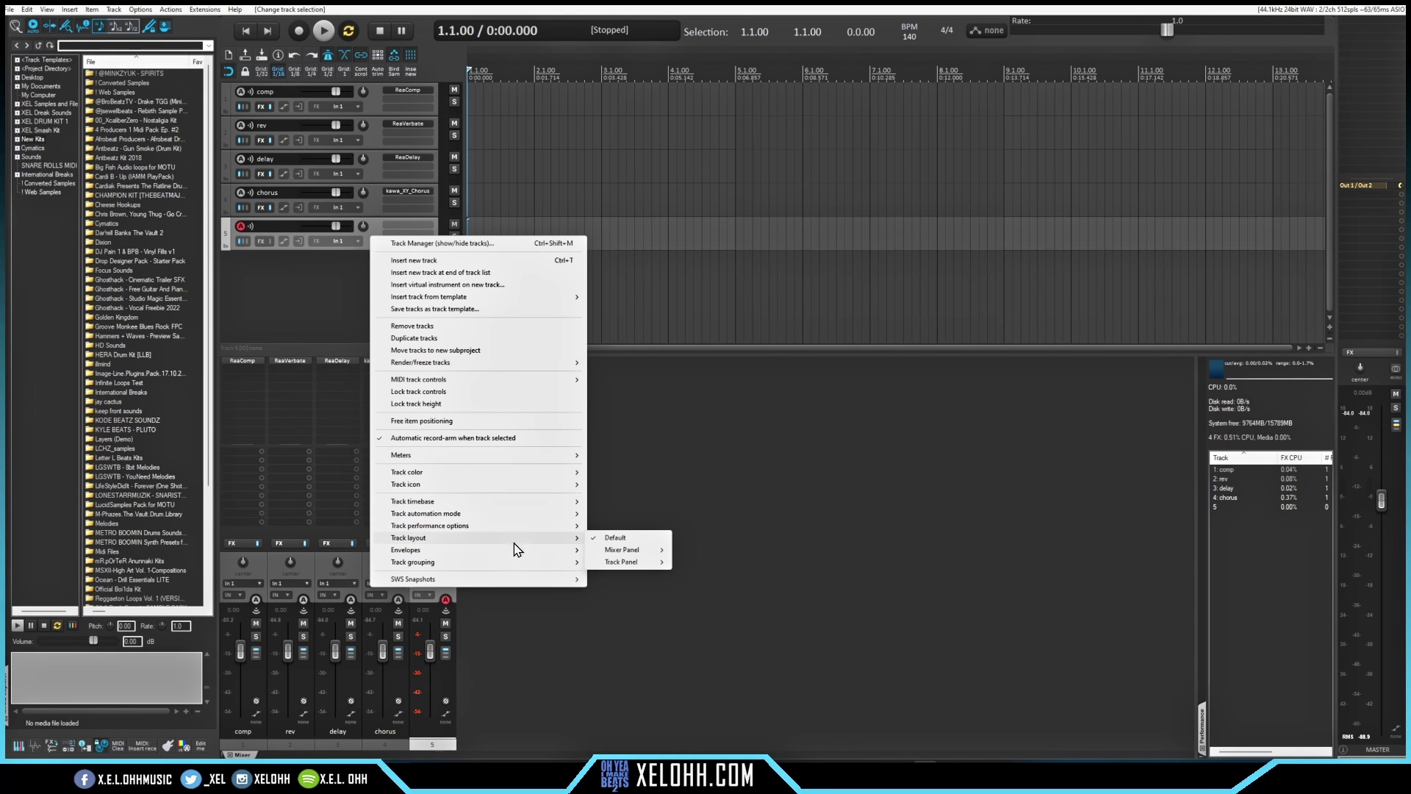
pyautogui.moveTo(650, 566)
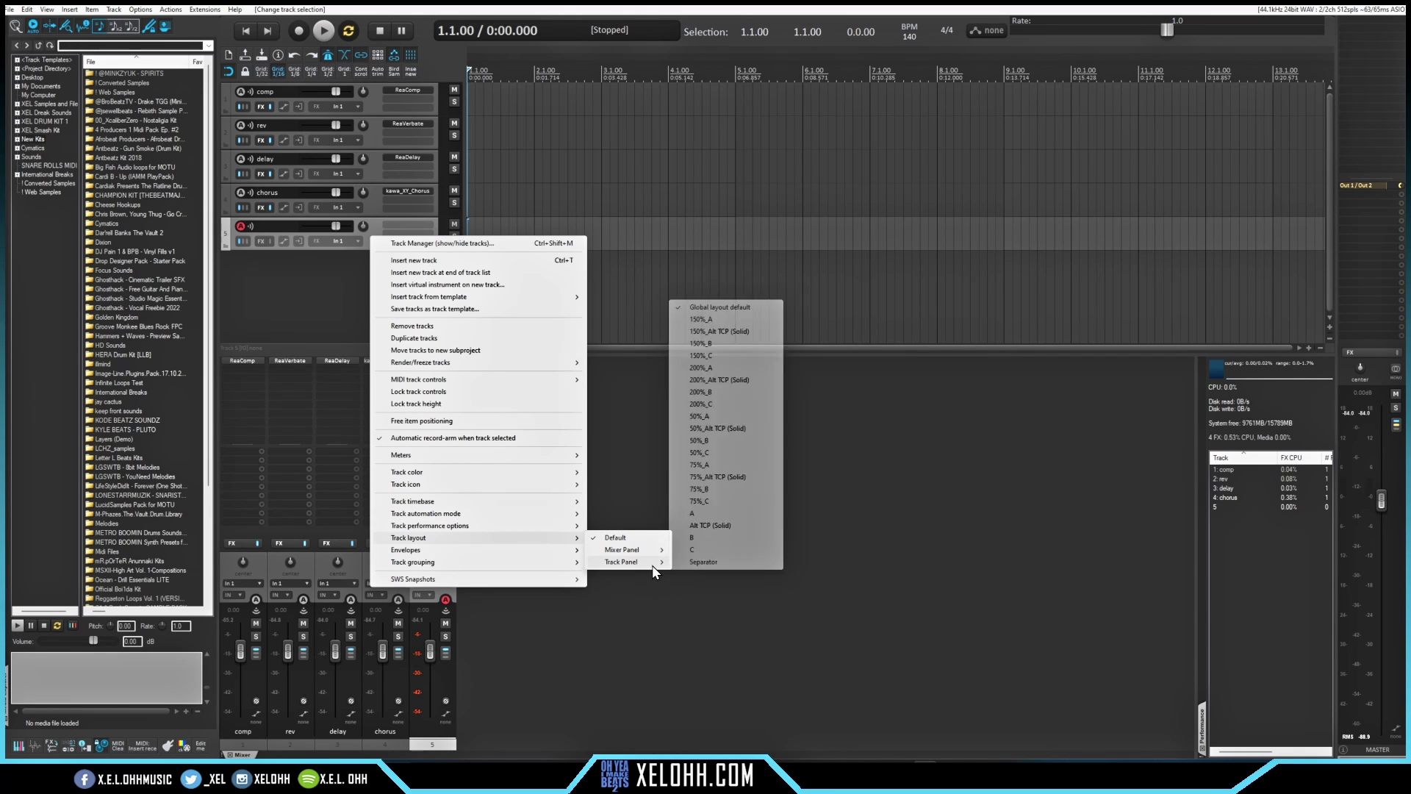
pyautogui.click(706, 563)
pyautogui.rightClick(450, 562)
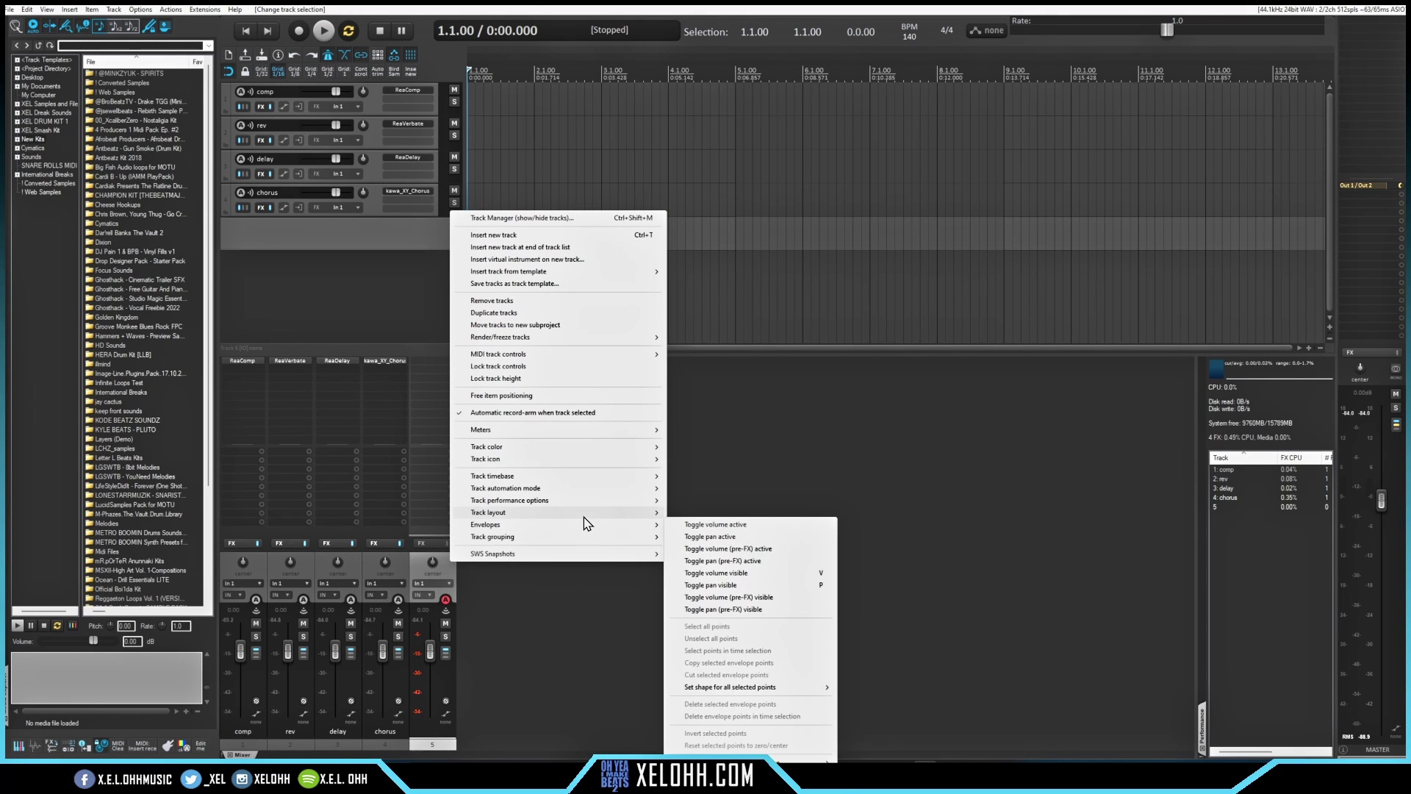
pyautogui.moveTo(603, 513)
pyautogui.moveTo(717, 530)
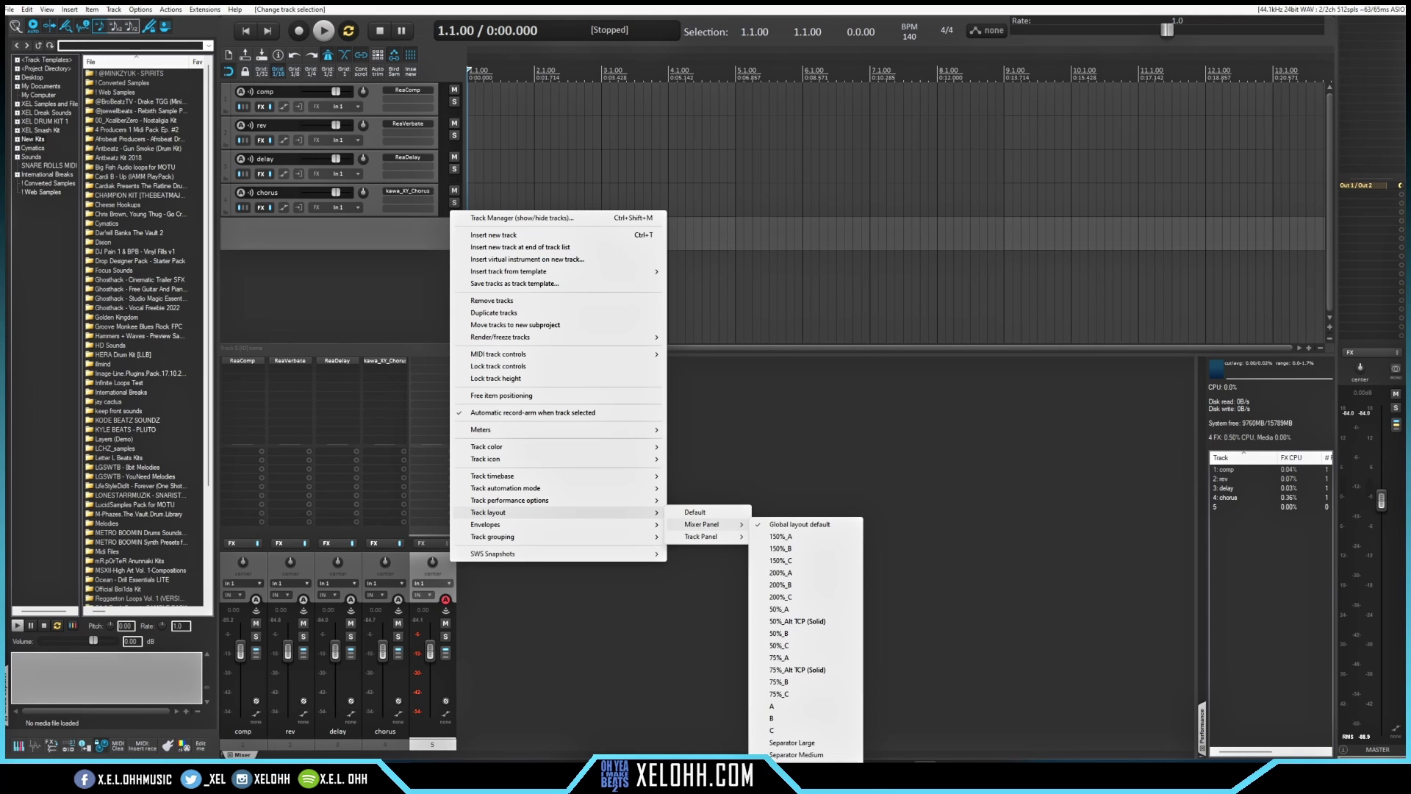
pyautogui.click(785, 670)
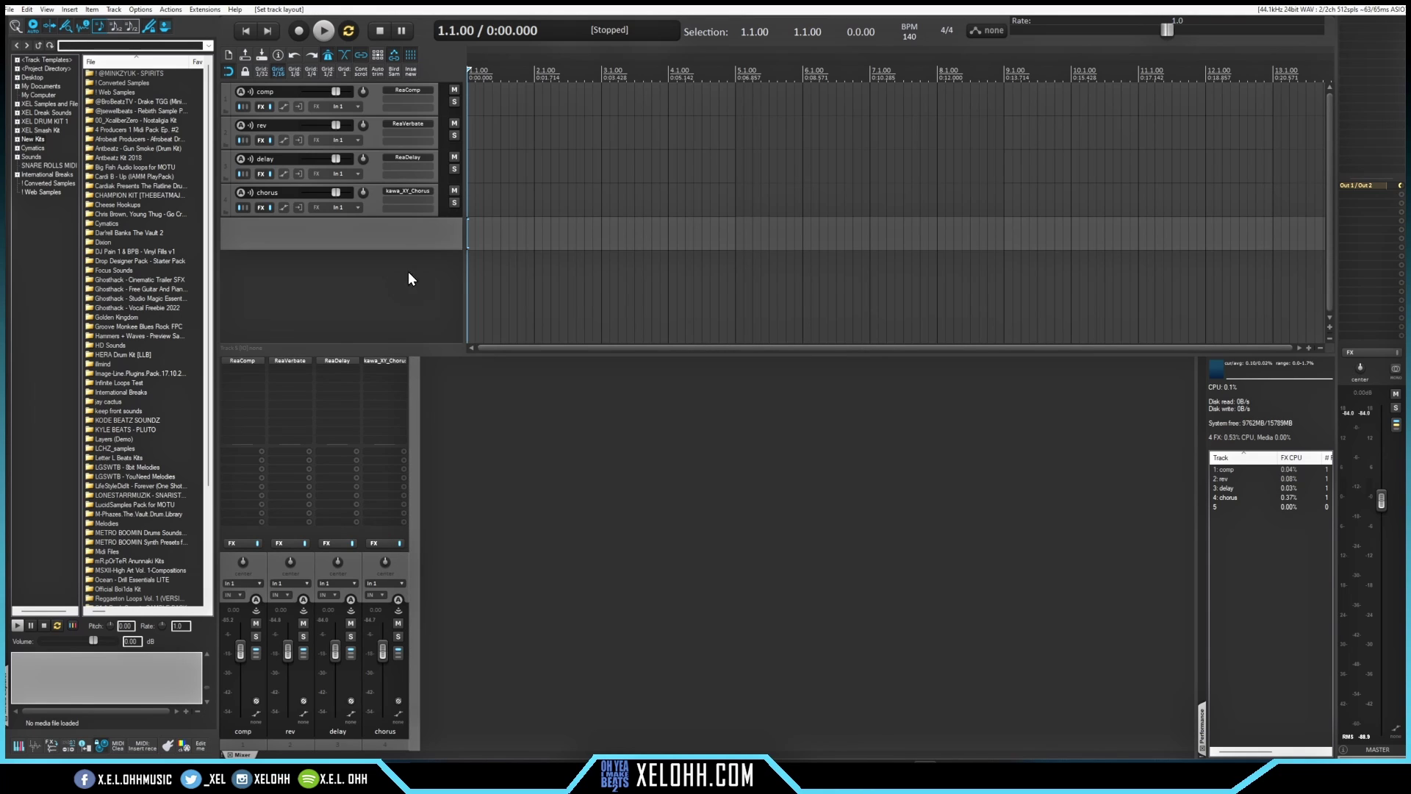
# Select the comp, rev, delay and chorus tracks together
pyautogui.click(453, 451)
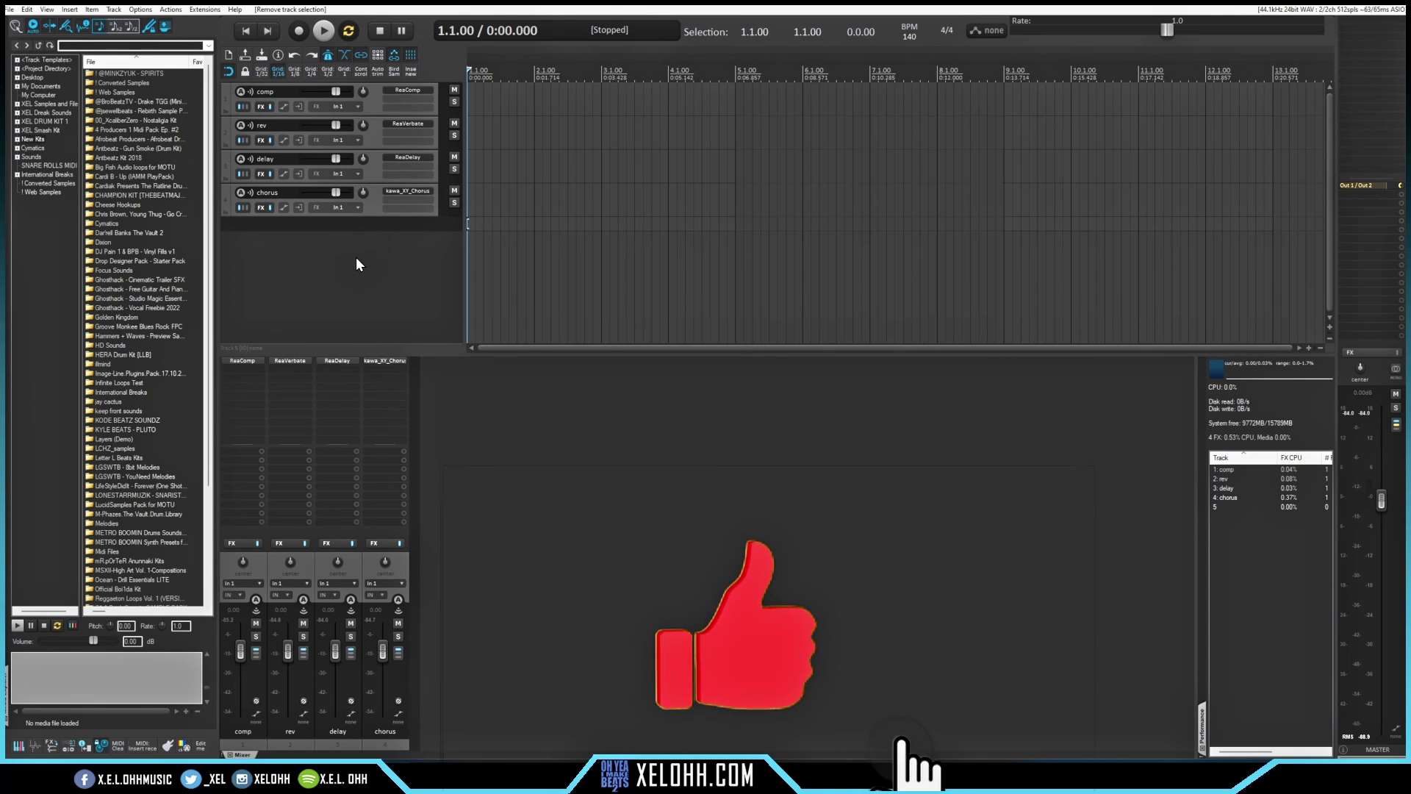
pyautogui.click(372, 106)
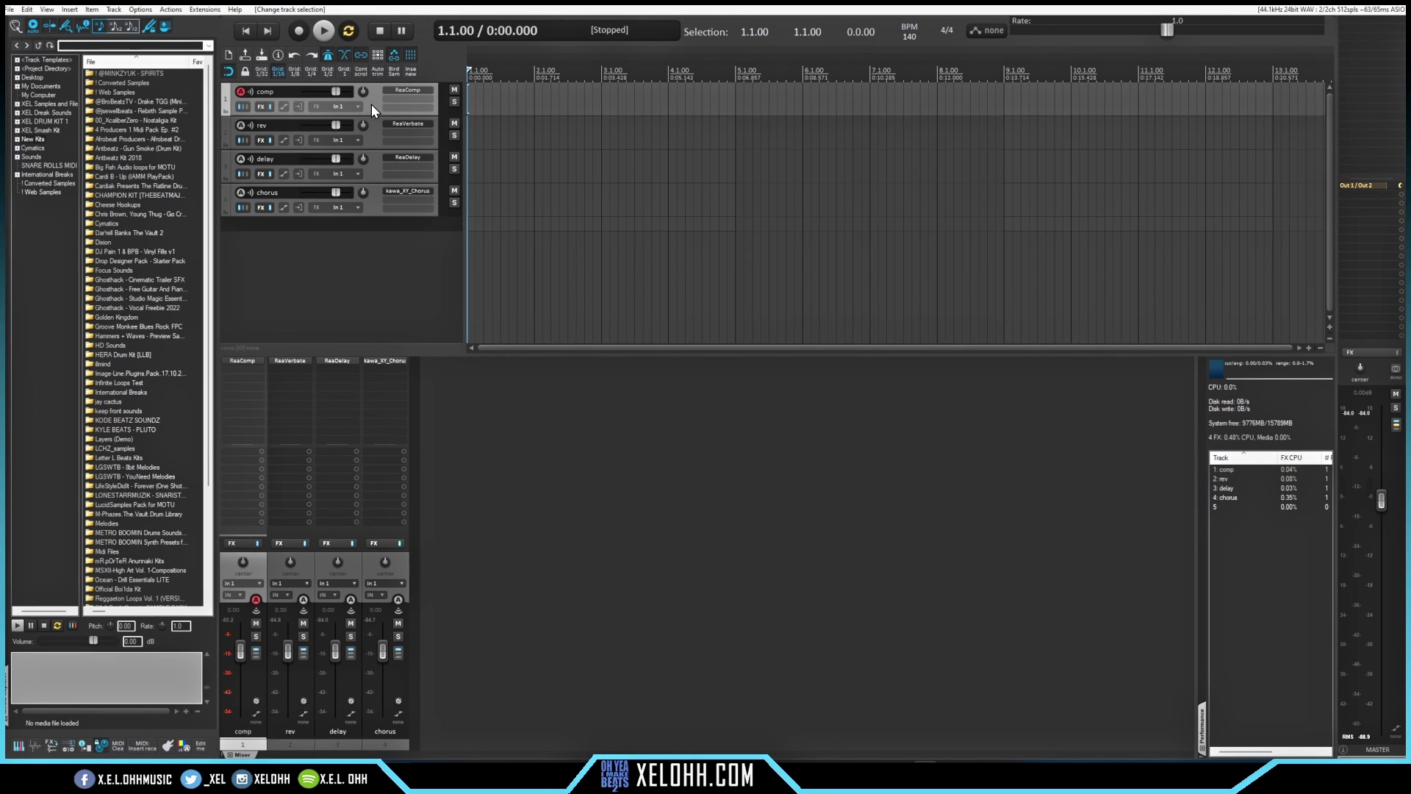
pyautogui.hotkey('ctrl', 'a')
pyautogui.rightClick(378, 223)
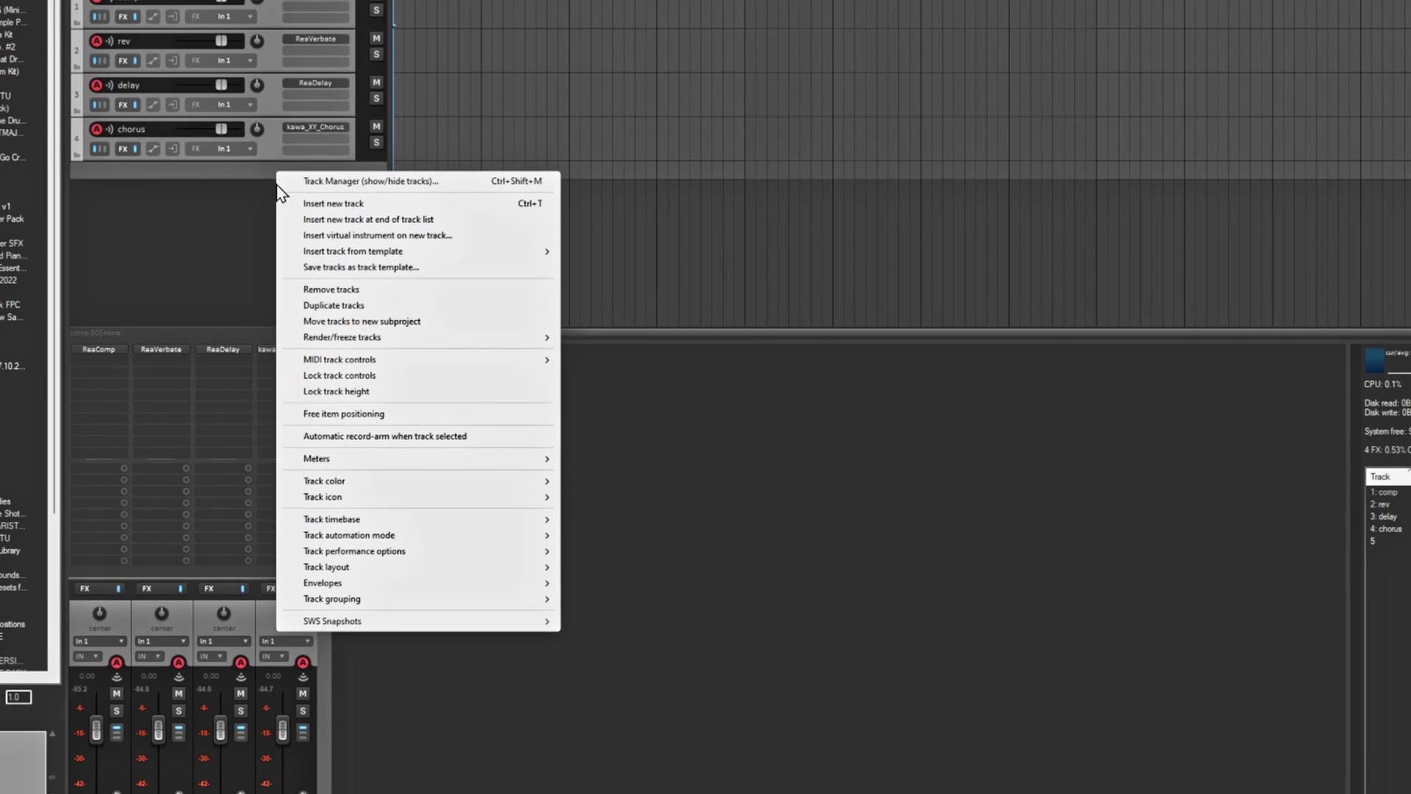
pyautogui.click(376, 270)
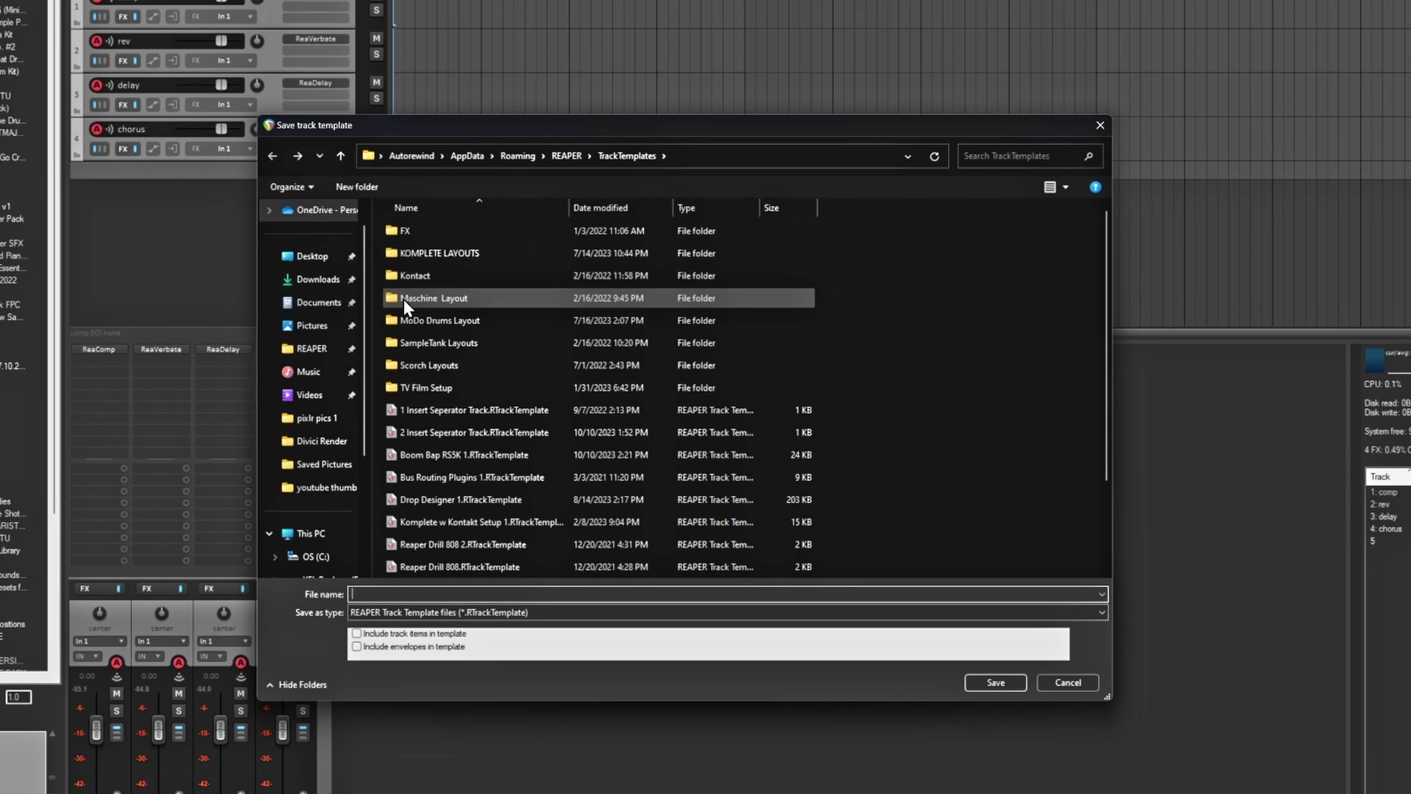
pyautogui.rightClick(375, 312)
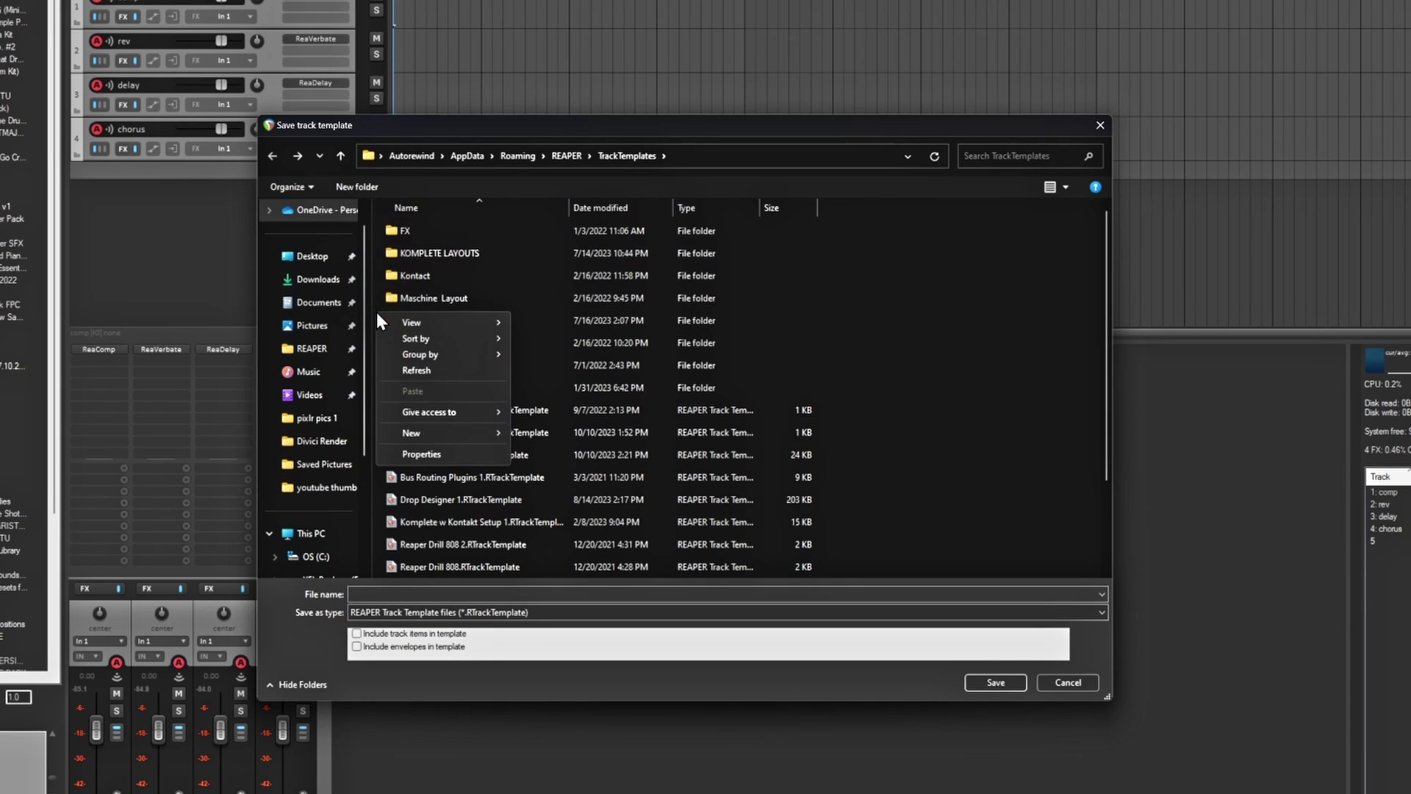
pyautogui.moveTo(449, 439)
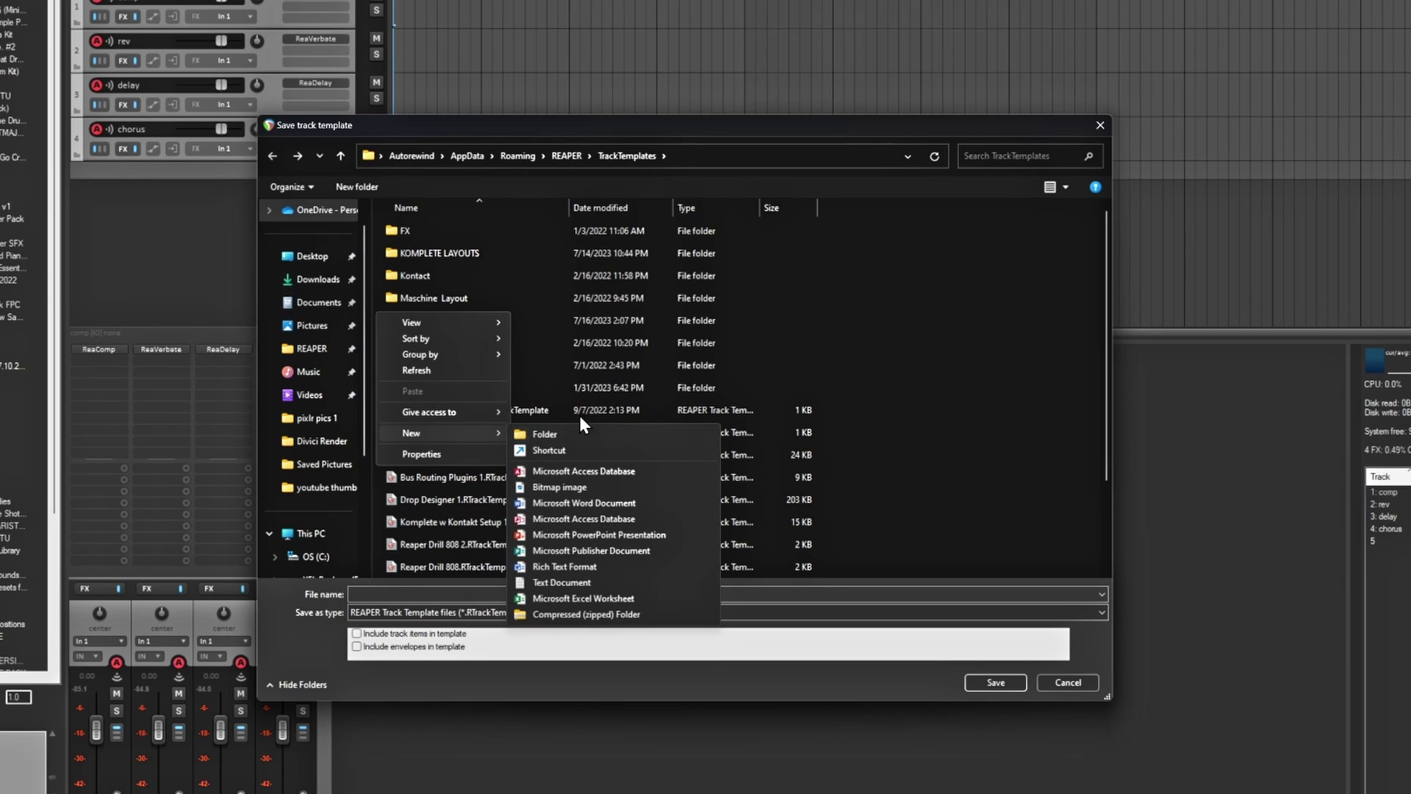
pyautogui.click(636, 126)
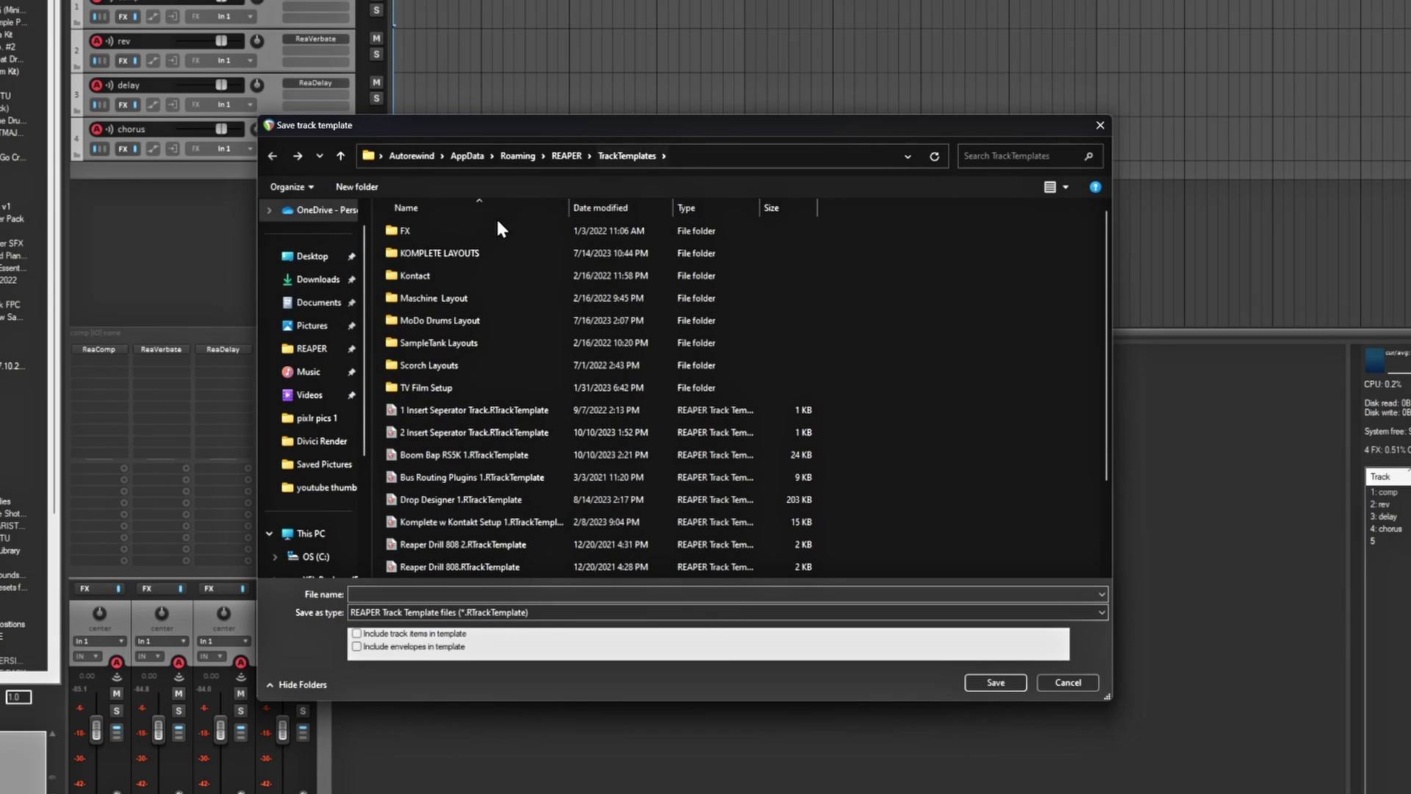
pyautogui.doubleClick(403, 231)
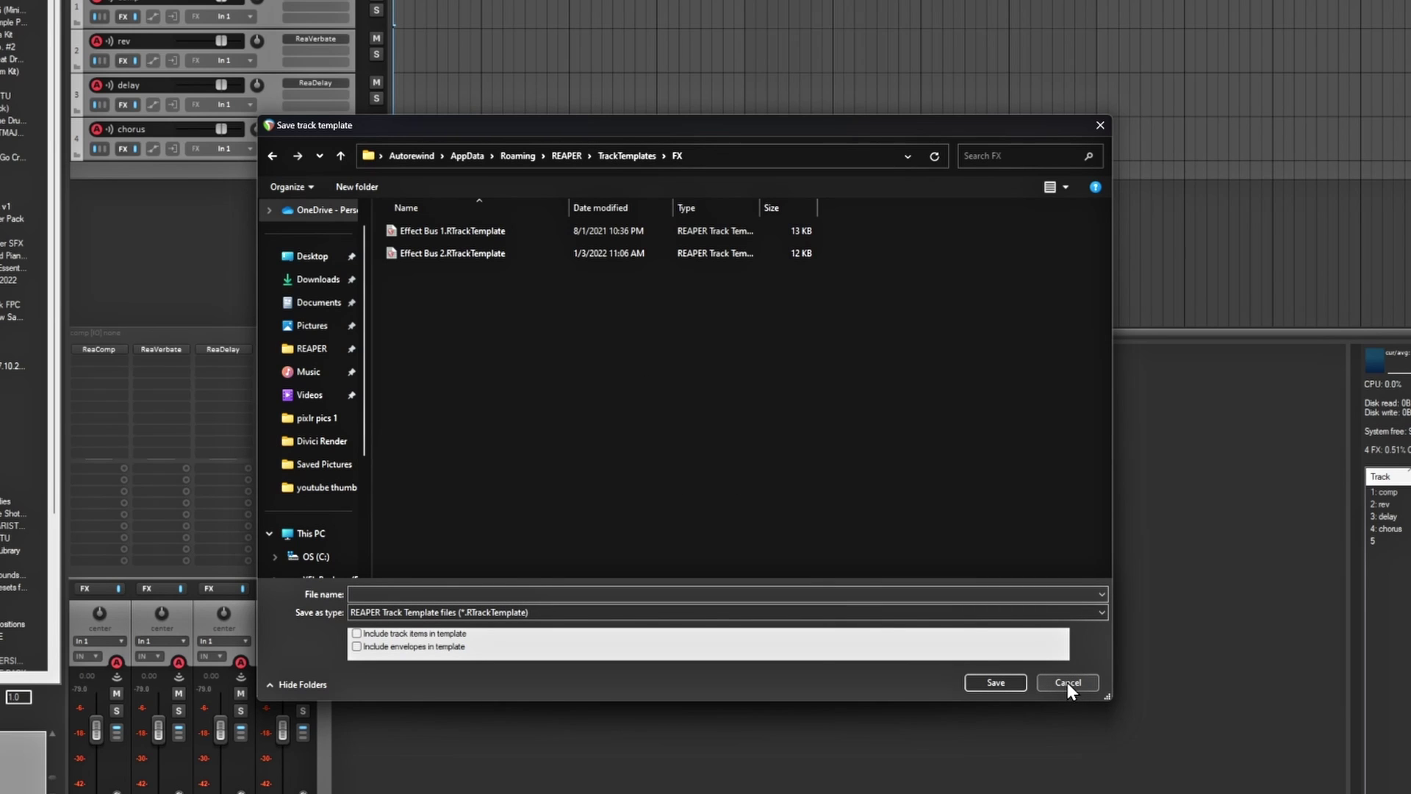
pyautogui.click(1067, 682)
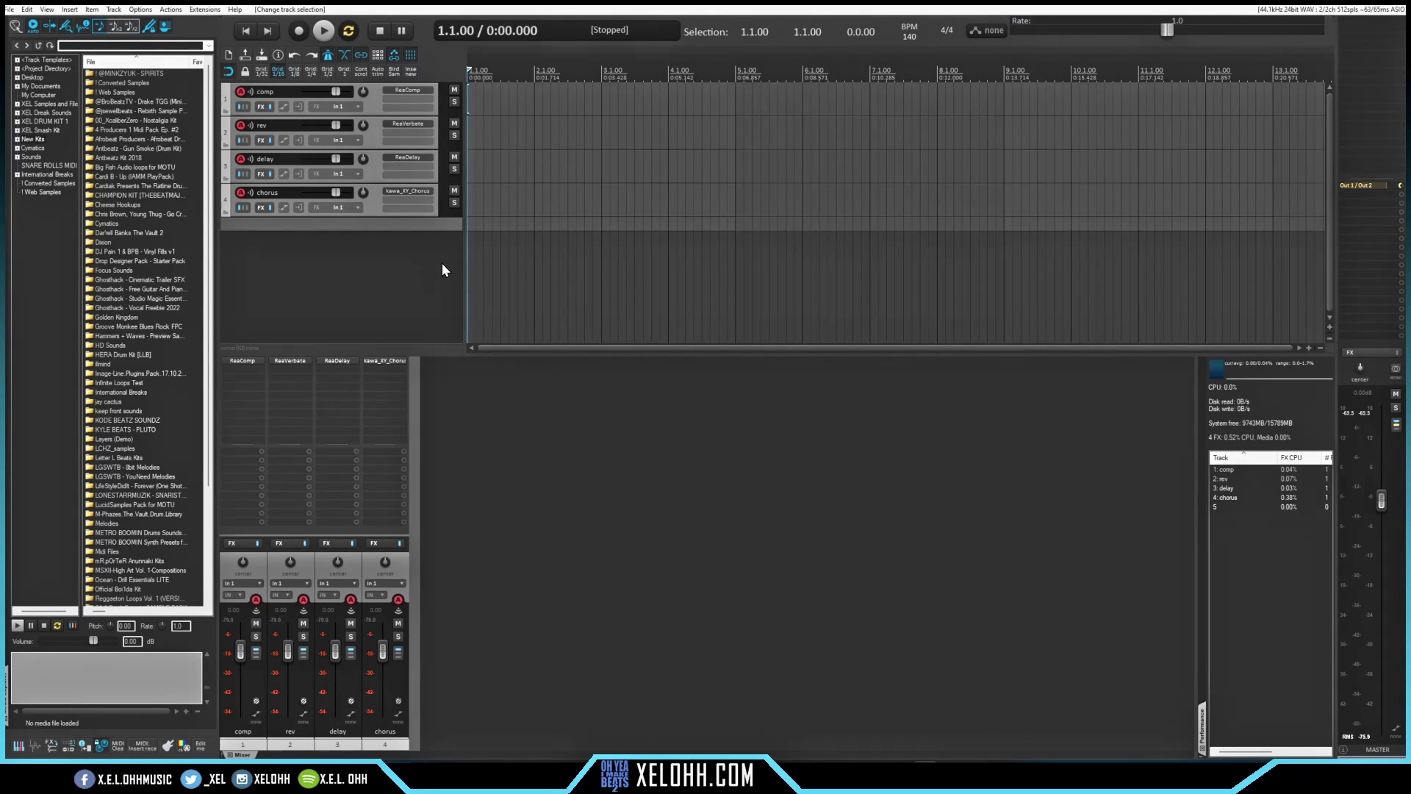
pyautogui.click(430, 275)
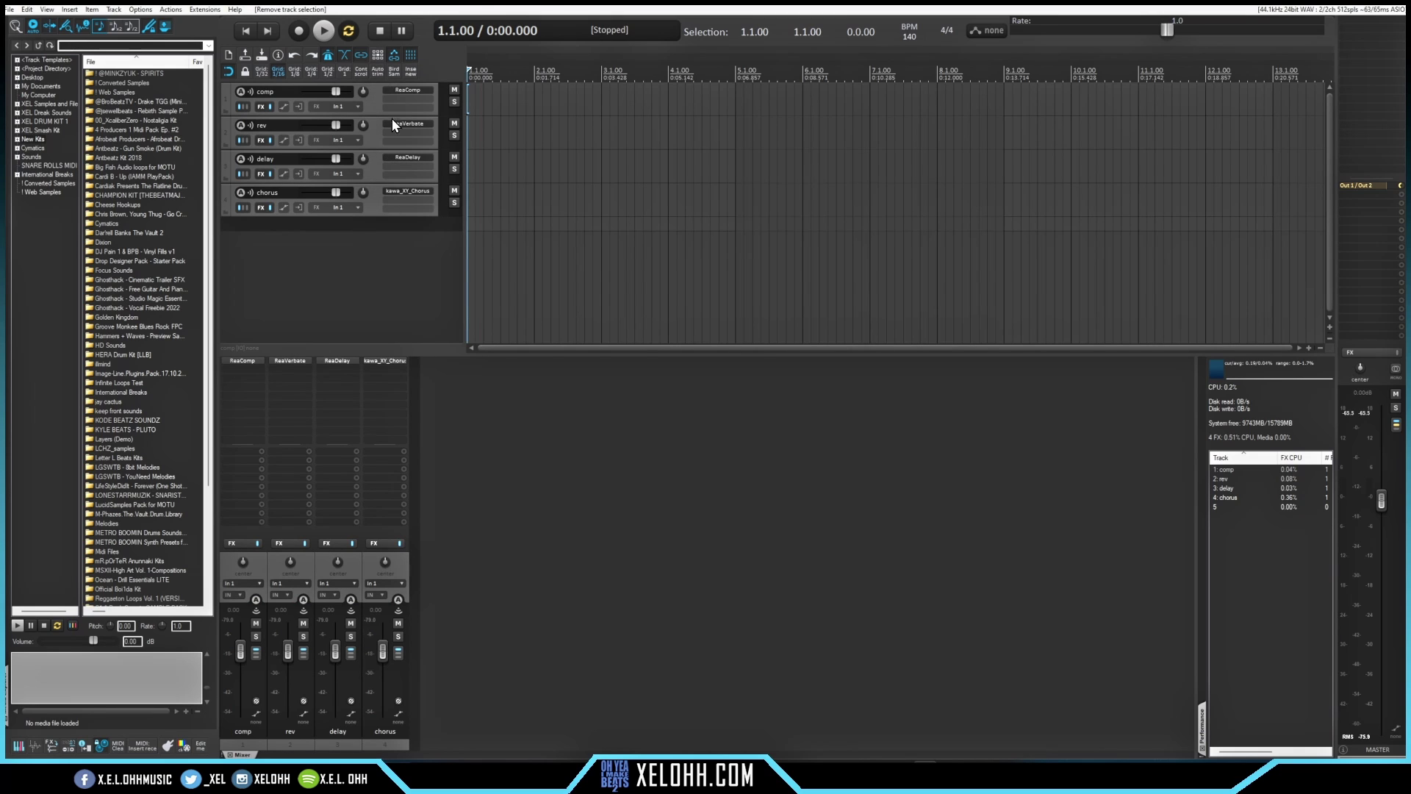
# In Track Manager, untick TCP for comp, rev, delay and chorus to hide them from arrange view
pyautogui.hotkey('ctrl', 'a')
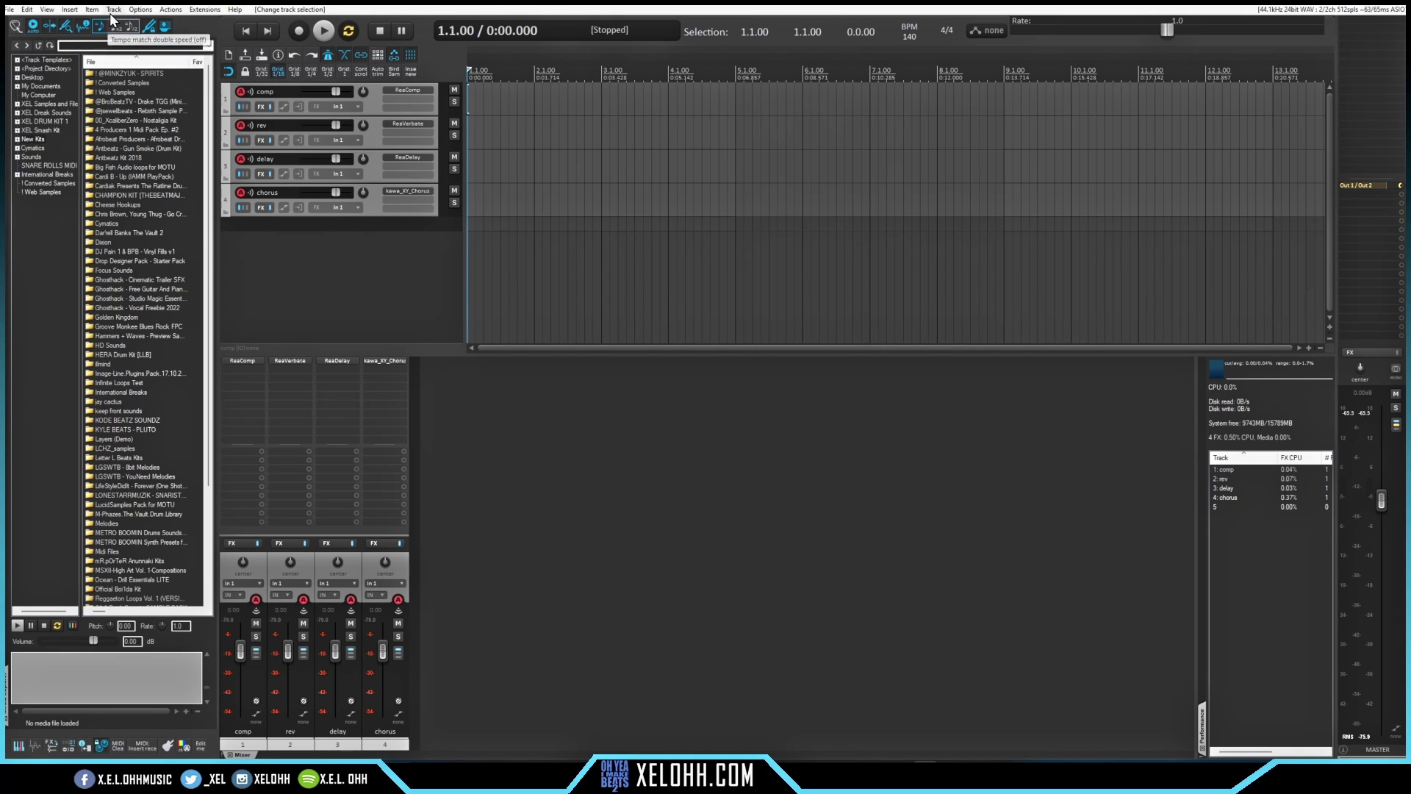
pyautogui.click(46, 9)
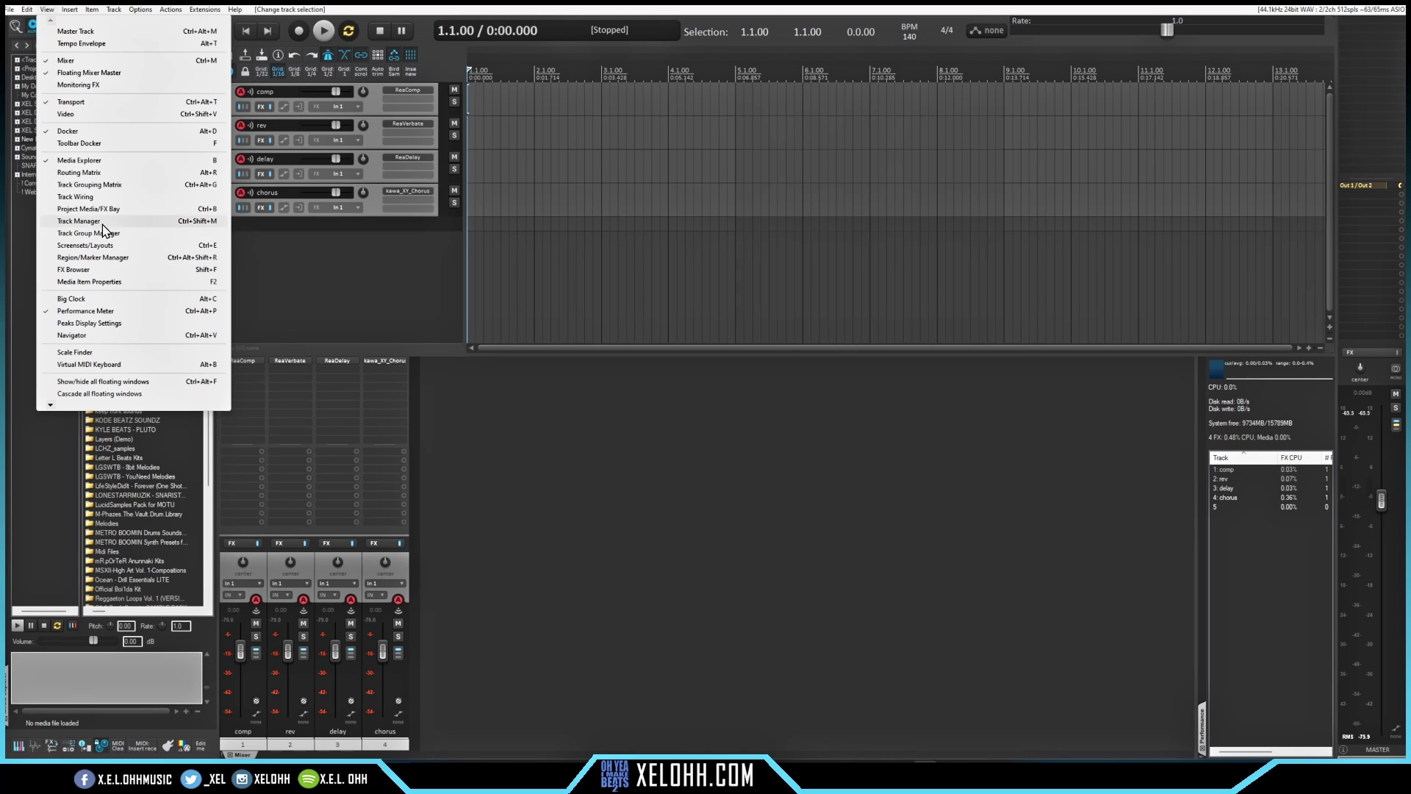
pyautogui.click(76, 221)
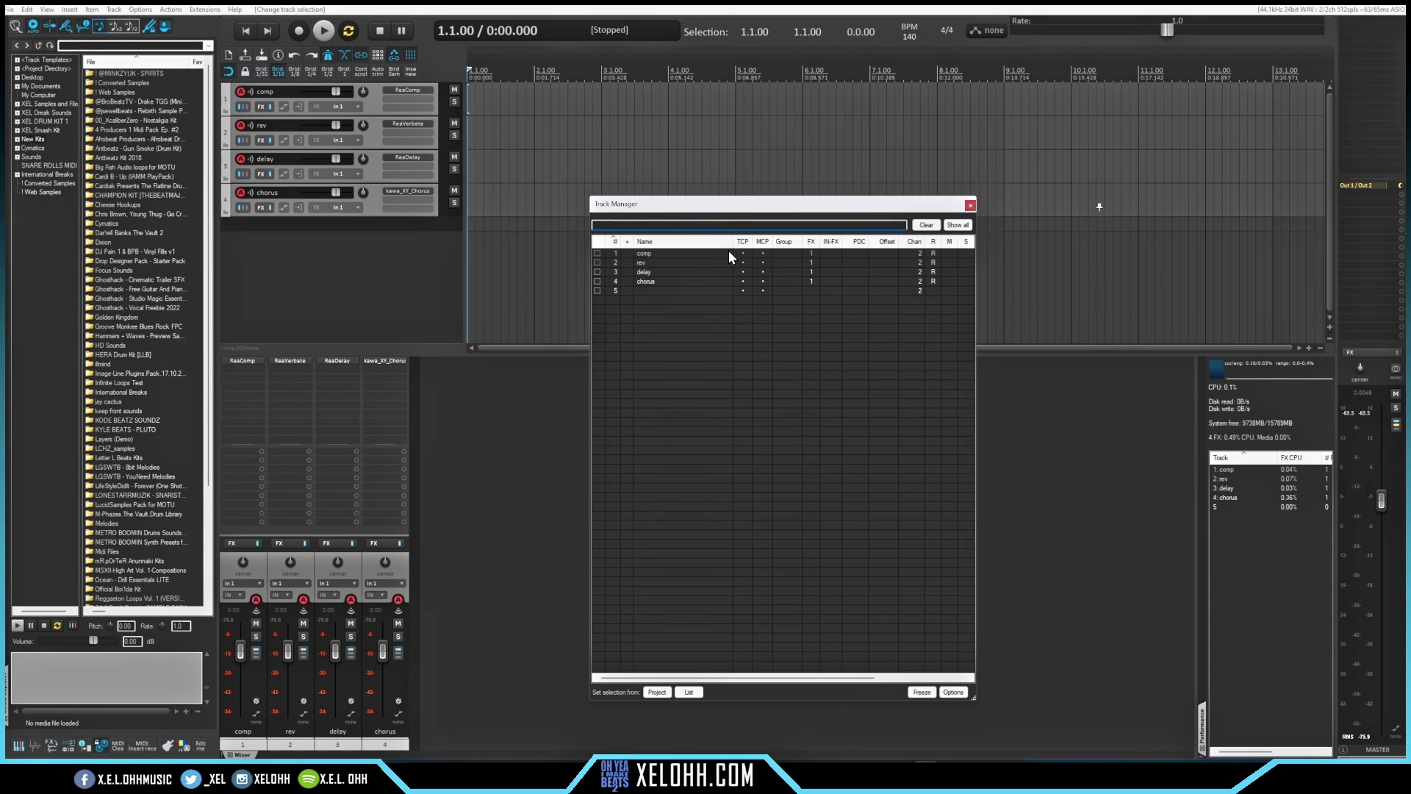
pyautogui.moveTo(743, 253); pyautogui.dragTo(743, 281)
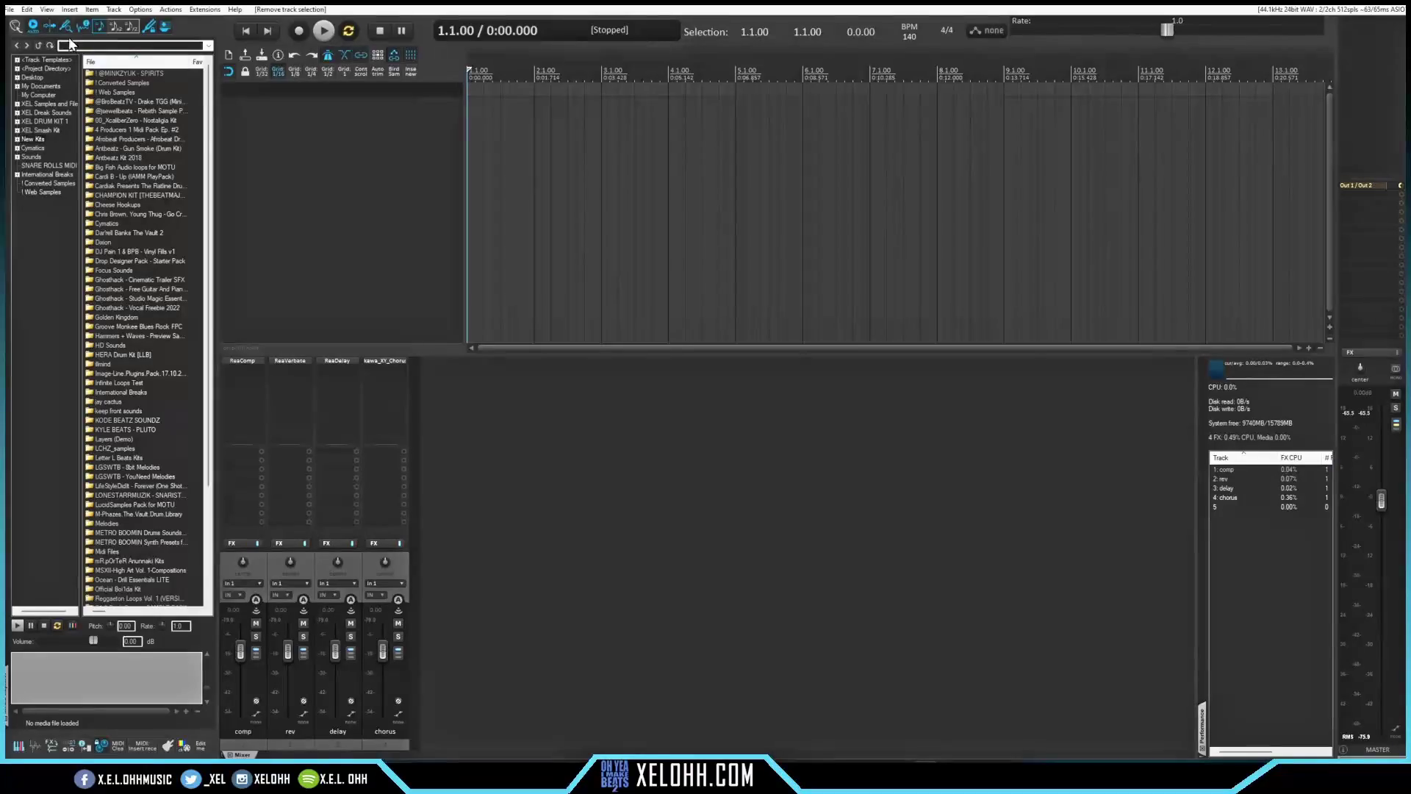
# Save the project with its mixer-only comp, rev, delay and chorus tracks as a project template
pyautogui.click(12, 10)
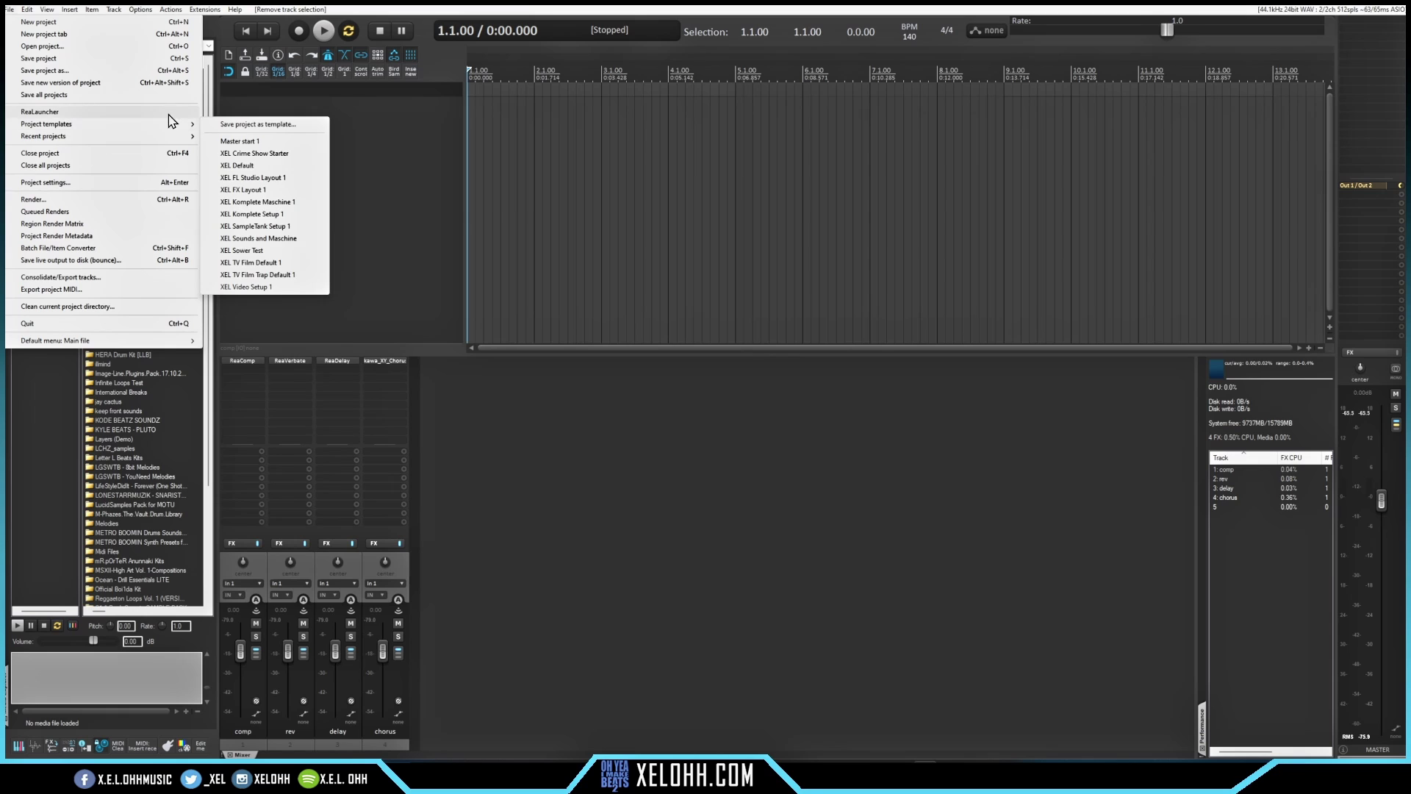
pyautogui.moveTo(171, 126)
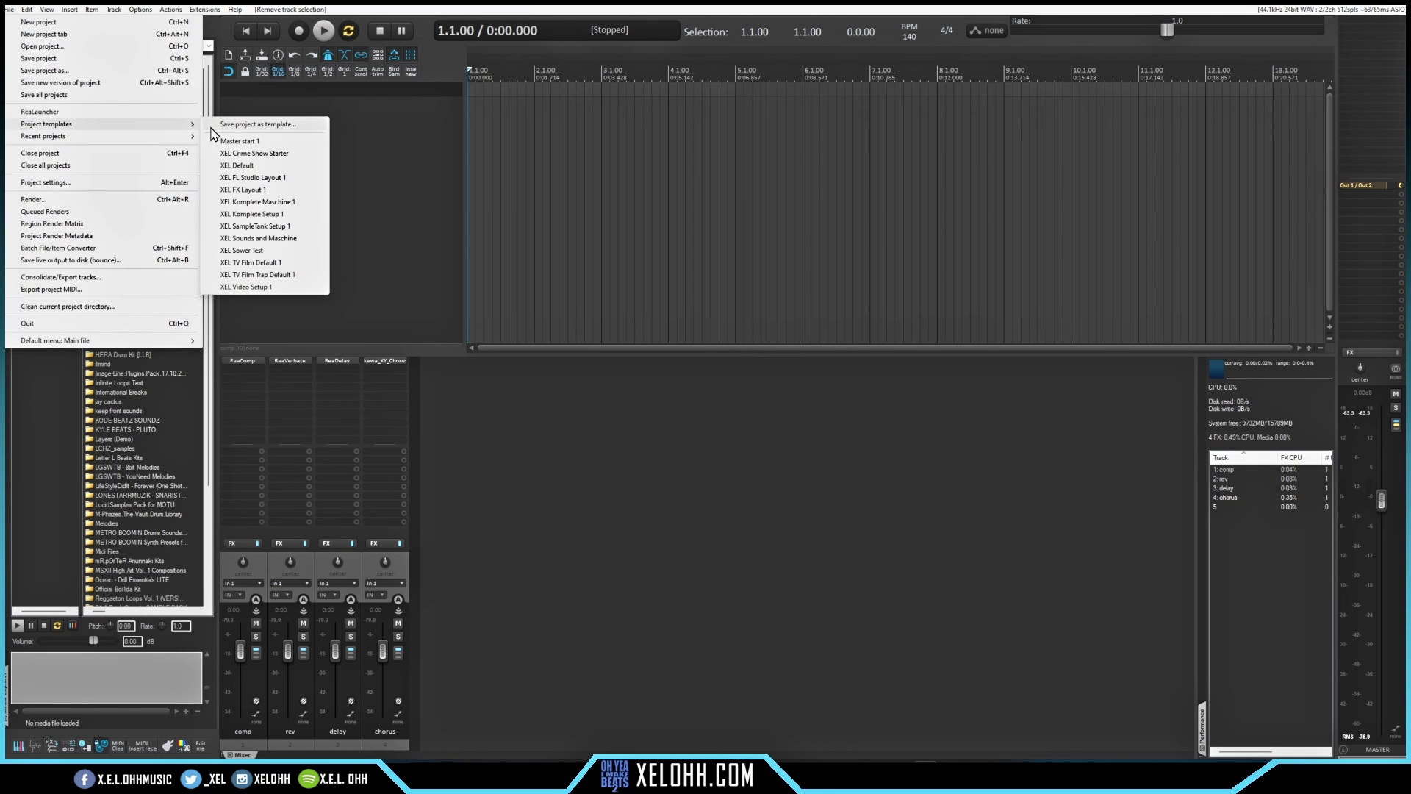
pyautogui.click(276, 127)
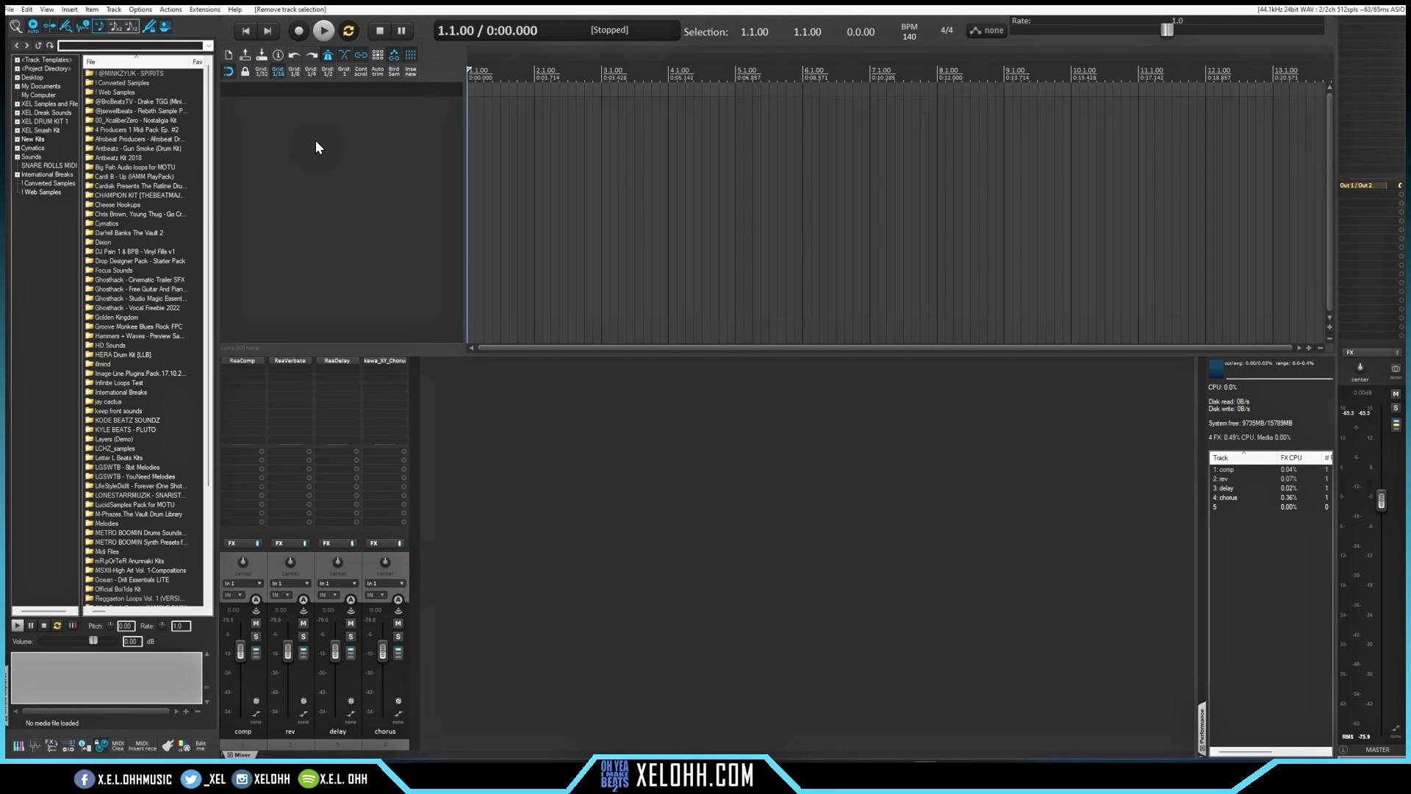
# Insert the Boom Bap RS5K 1 track template and move it below chorus
pyautogui.rightClick(316, 147)
pyautogui.rightClick(255, 130)
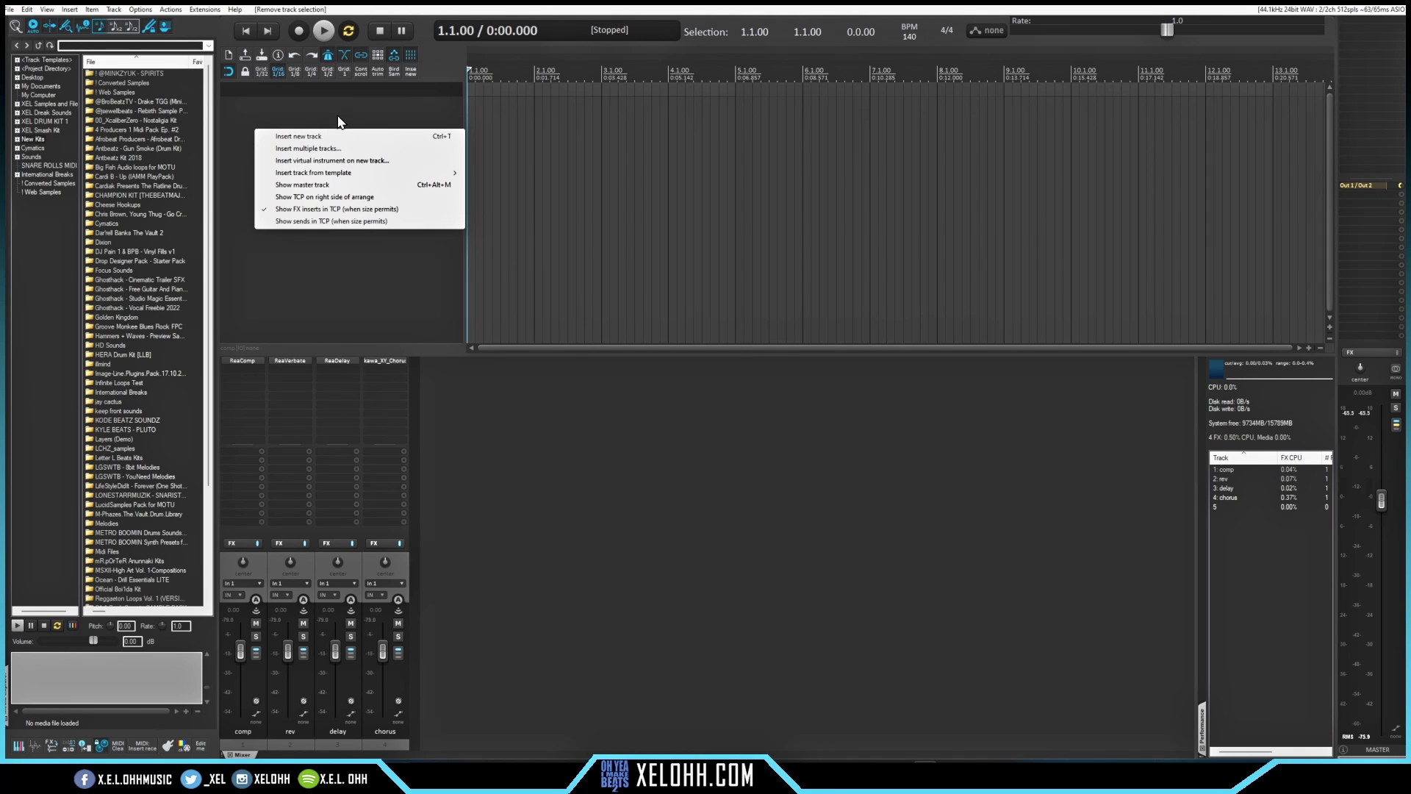
pyautogui.moveTo(321, 173)
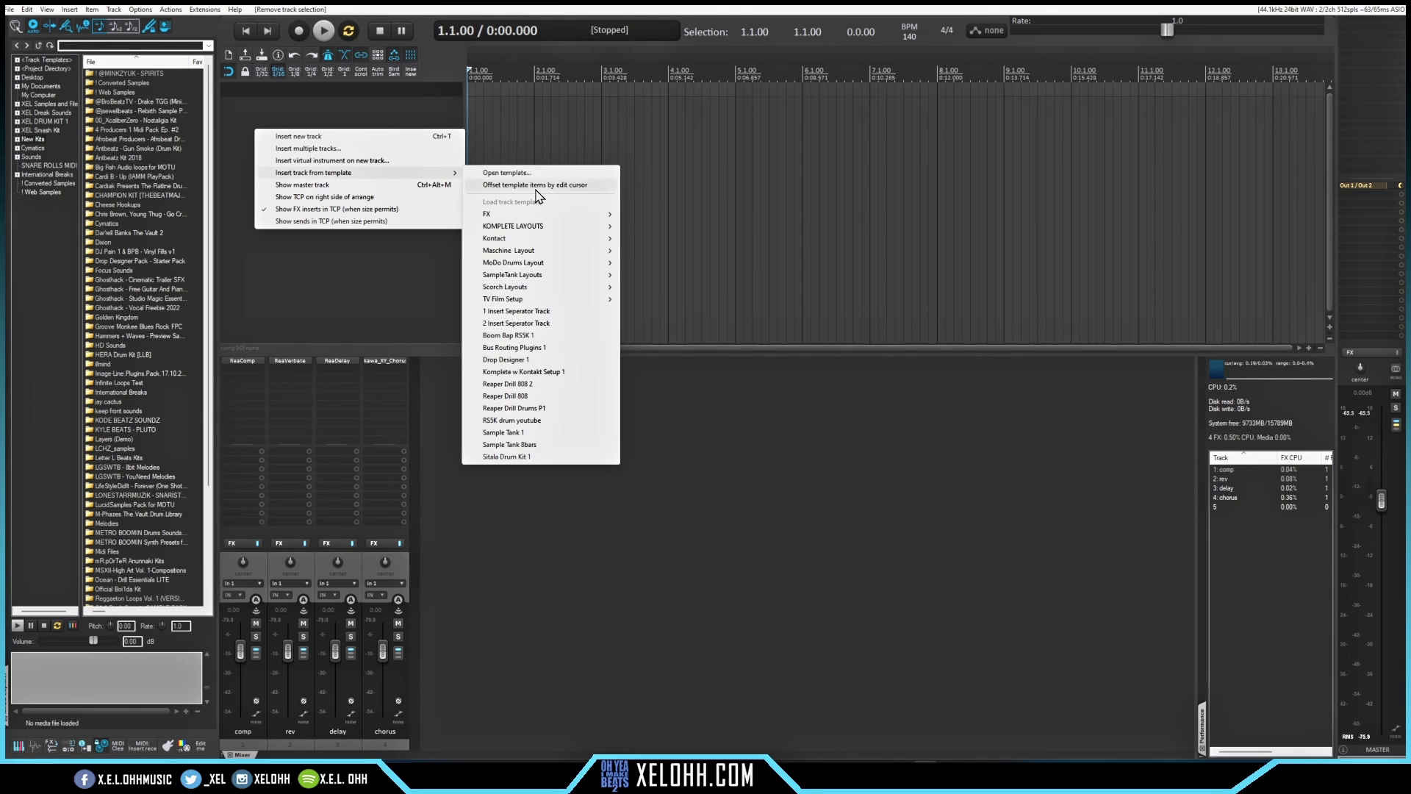
pyautogui.click(506, 335)
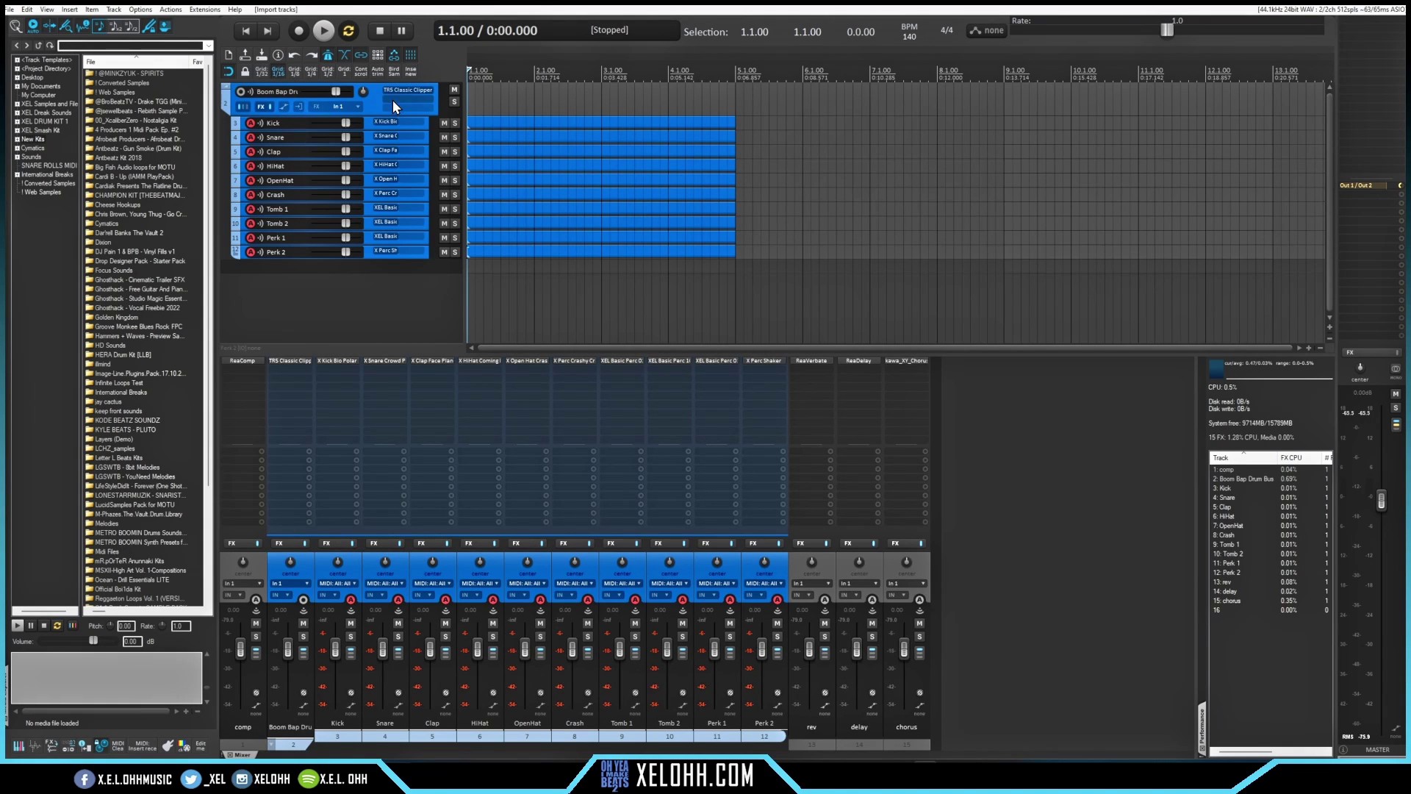
pyautogui.moveTo(426, 200); pyautogui.dragTo(261, 150)
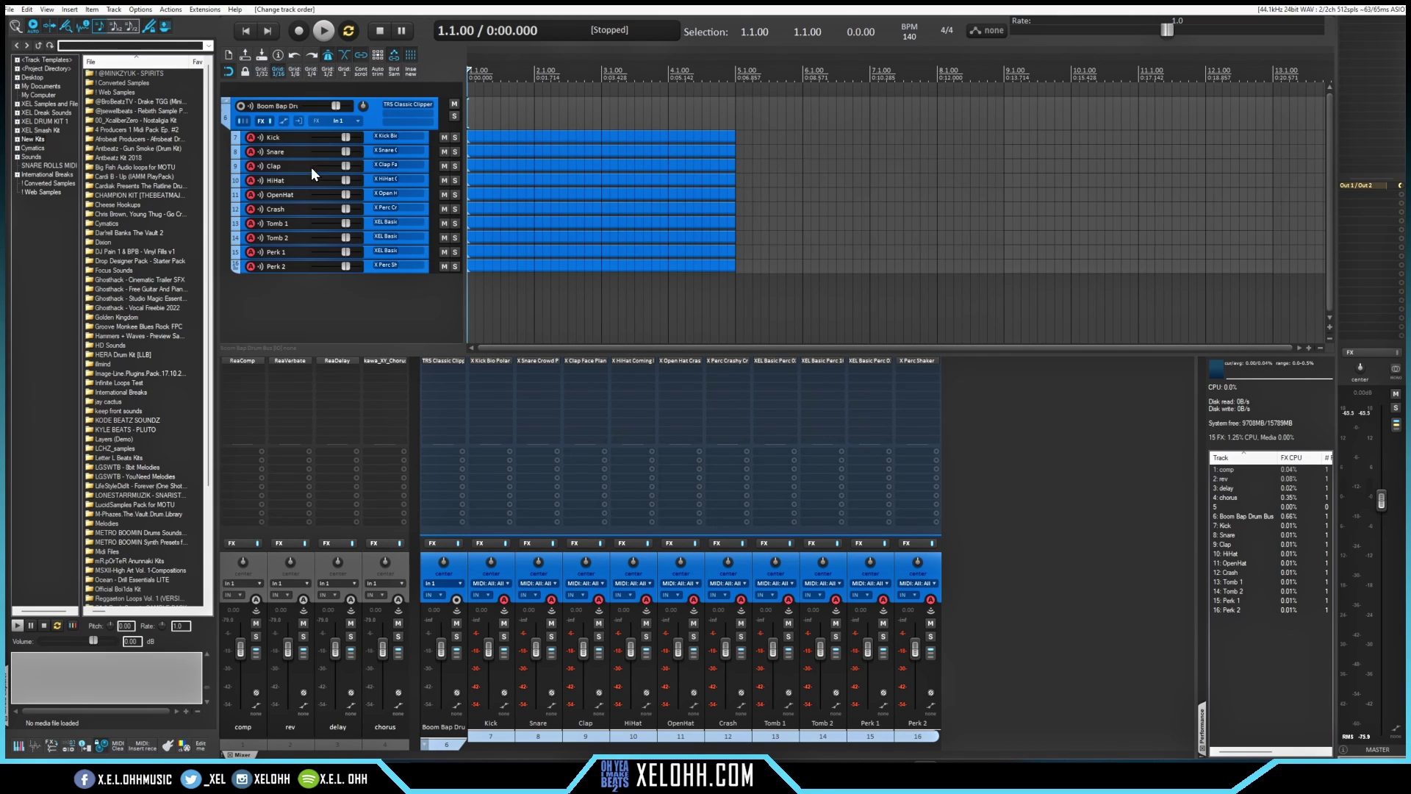
# Insert a separator track from a template and place it below Perk 2
pyautogui.rightClick(321, 290)
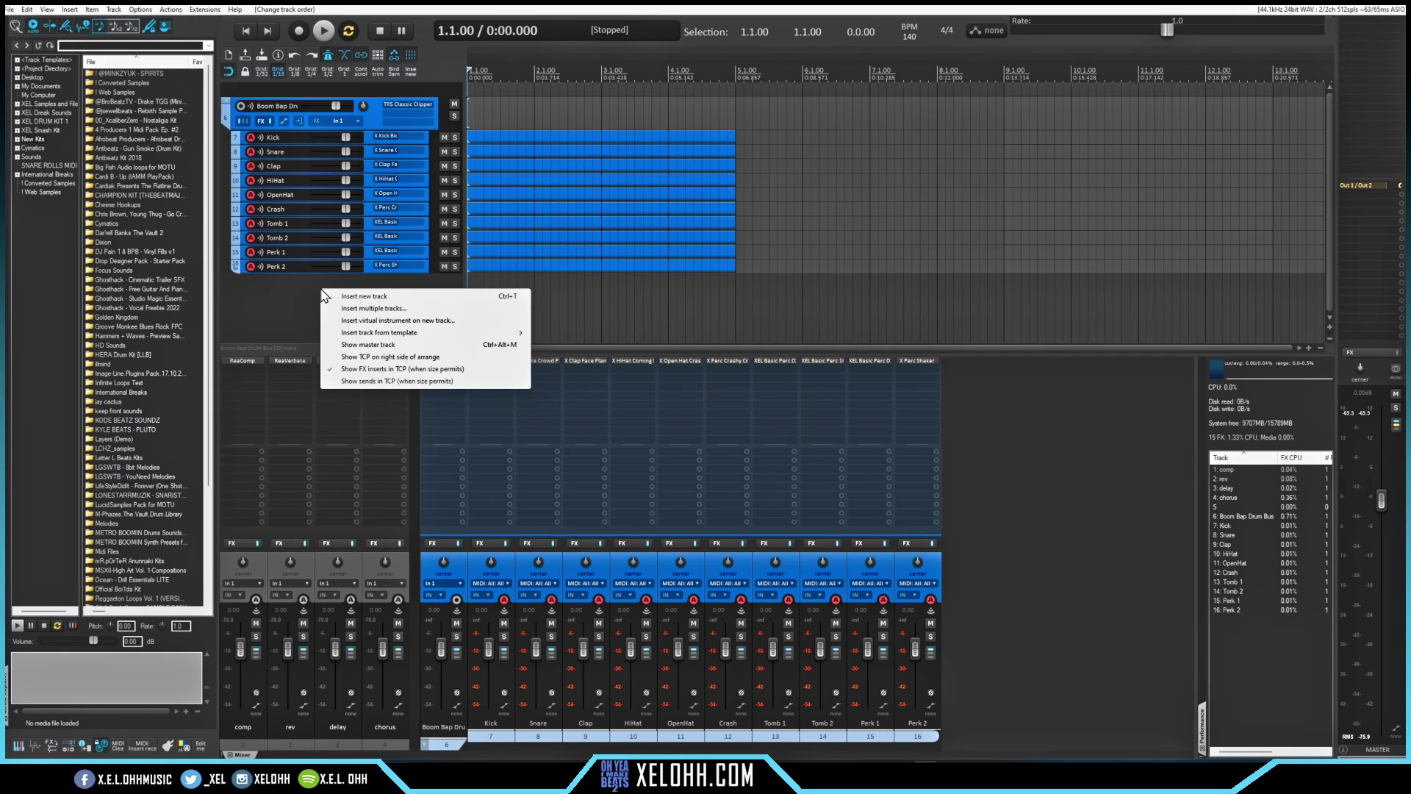
pyautogui.moveTo(397, 333)
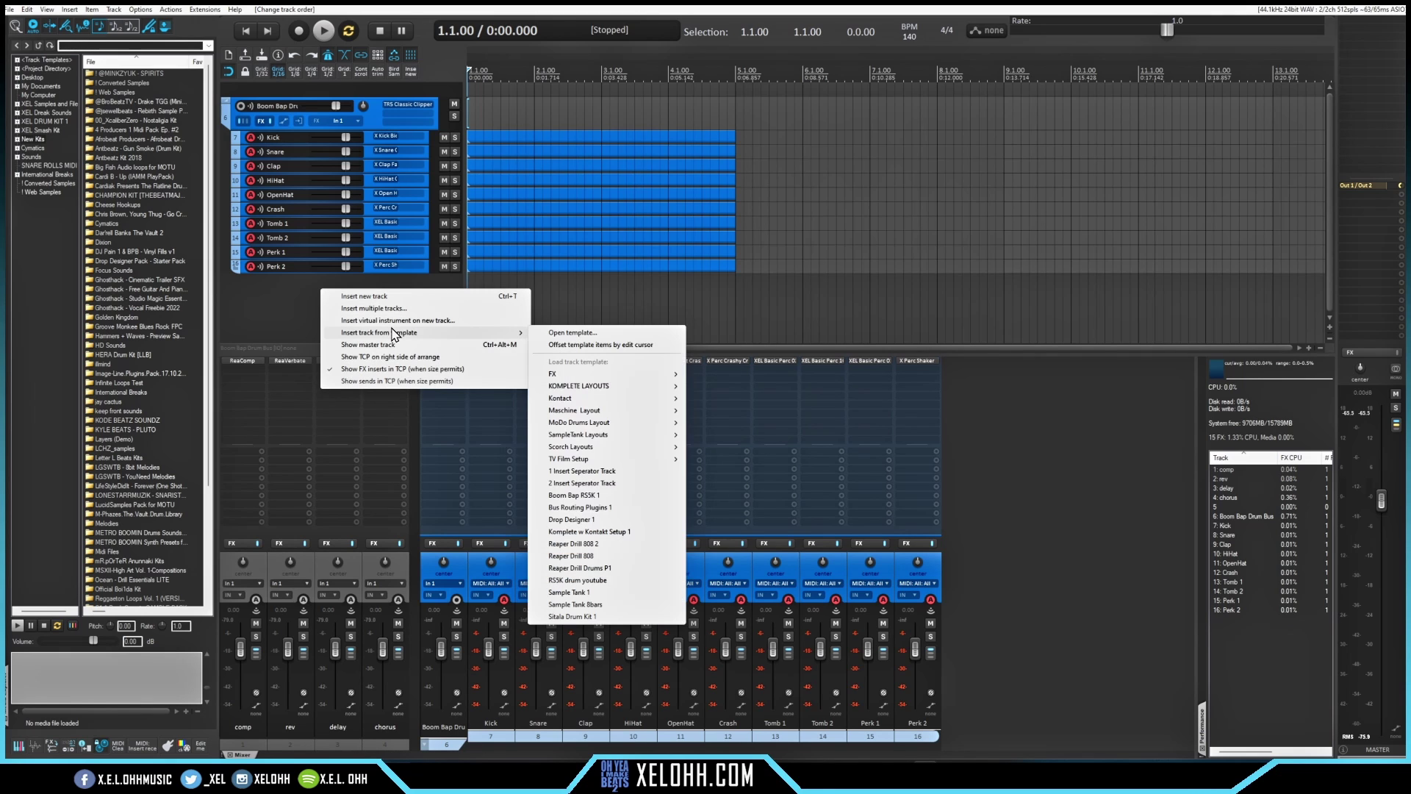
pyautogui.click(586, 483)
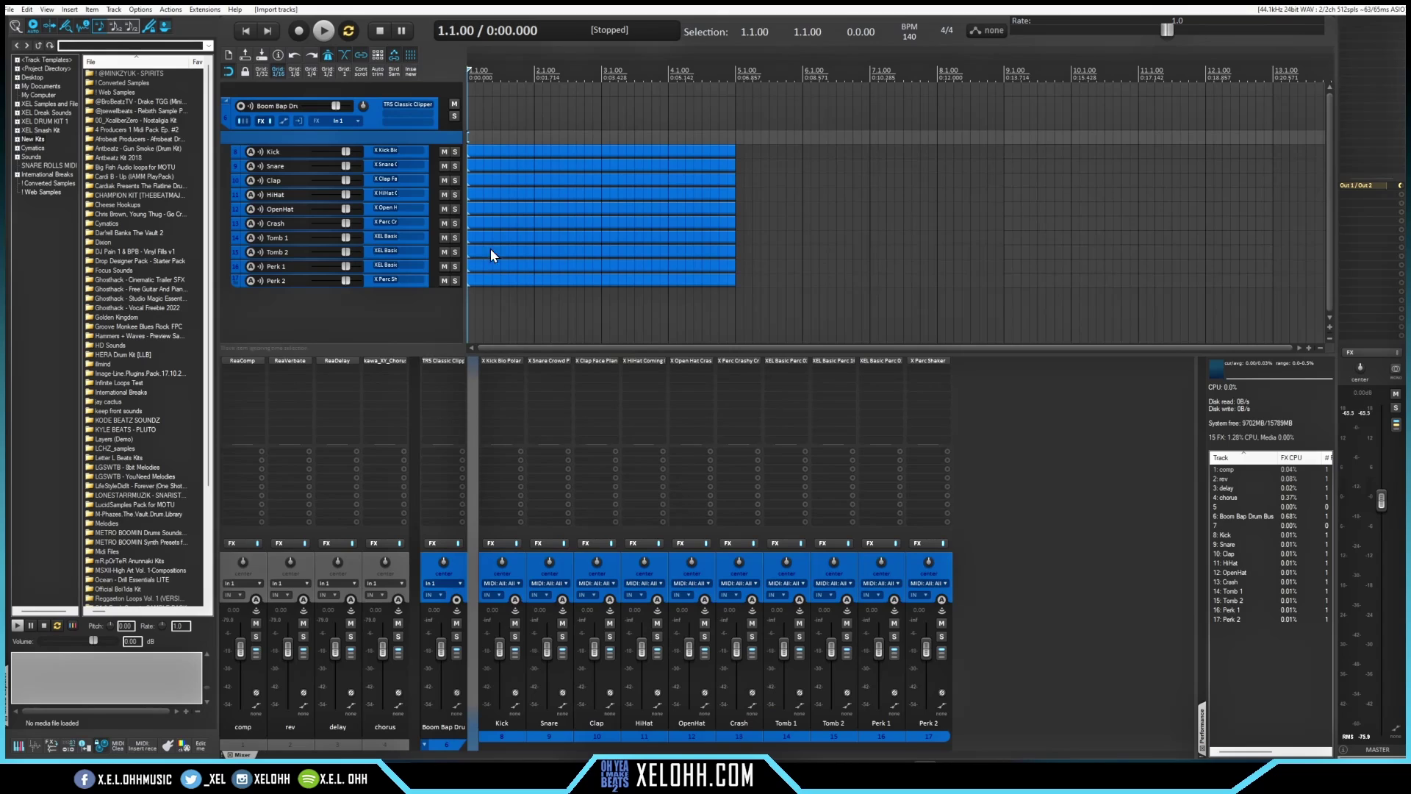
pyautogui.moveTo(392, 138); pyautogui.dragTo(329, 288)
pyautogui.click(301, 319)
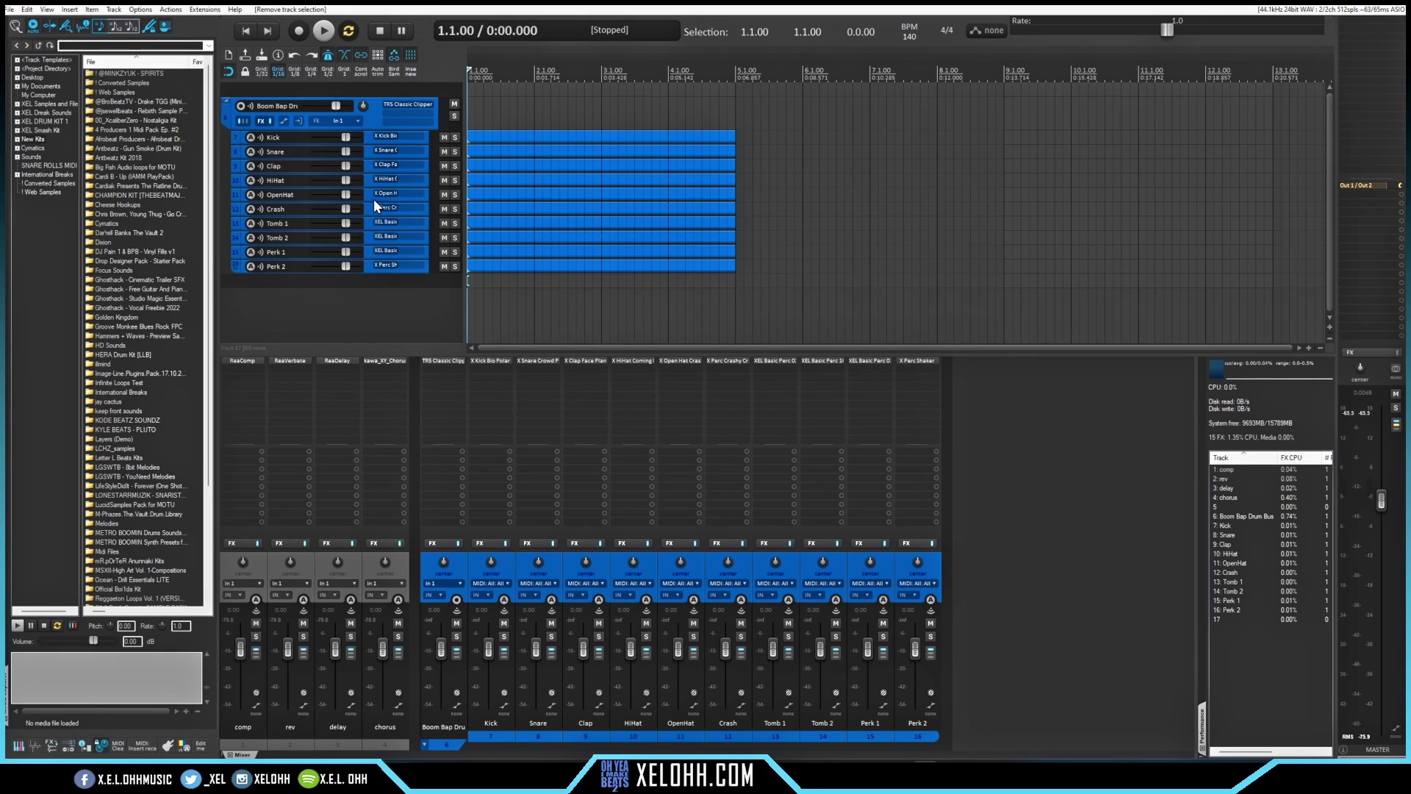
# Insert the KOMPLETE LAYOUTS Kontakt track template and load E-Piano.nki into Kontakt
pyautogui.rightClick(371, 302)
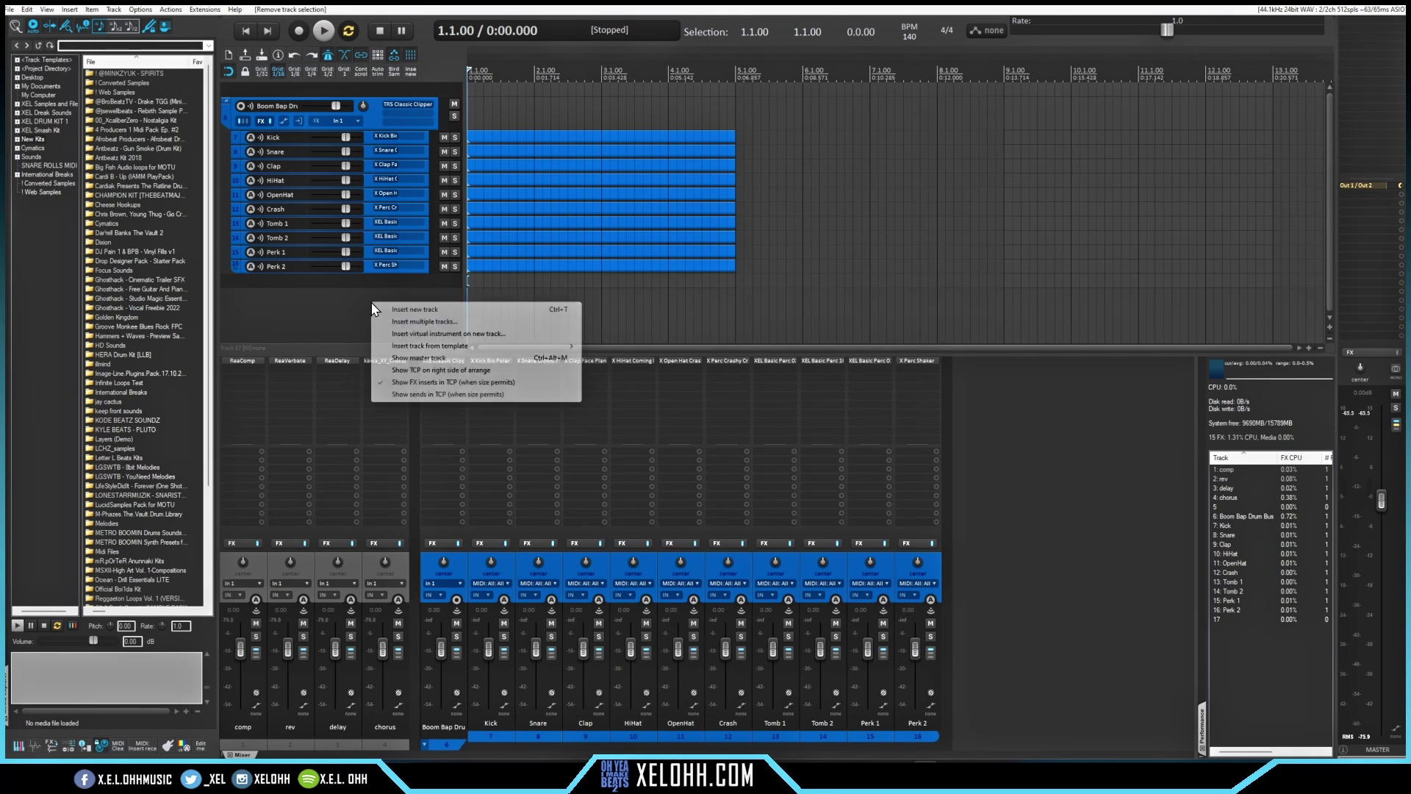
pyautogui.moveTo(445, 346)
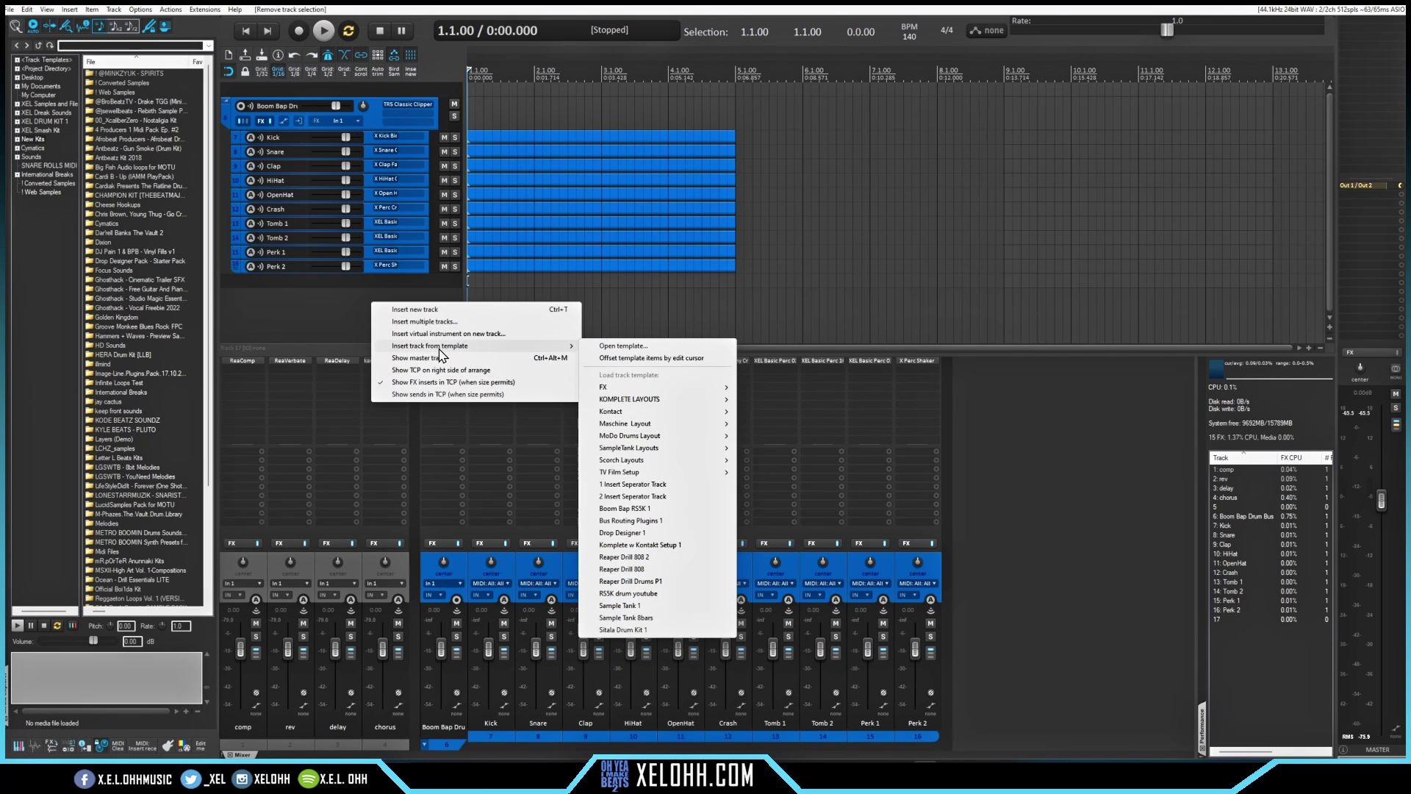
pyautogui.moveTo(656, 407)
pyautogui.click(807, 409)
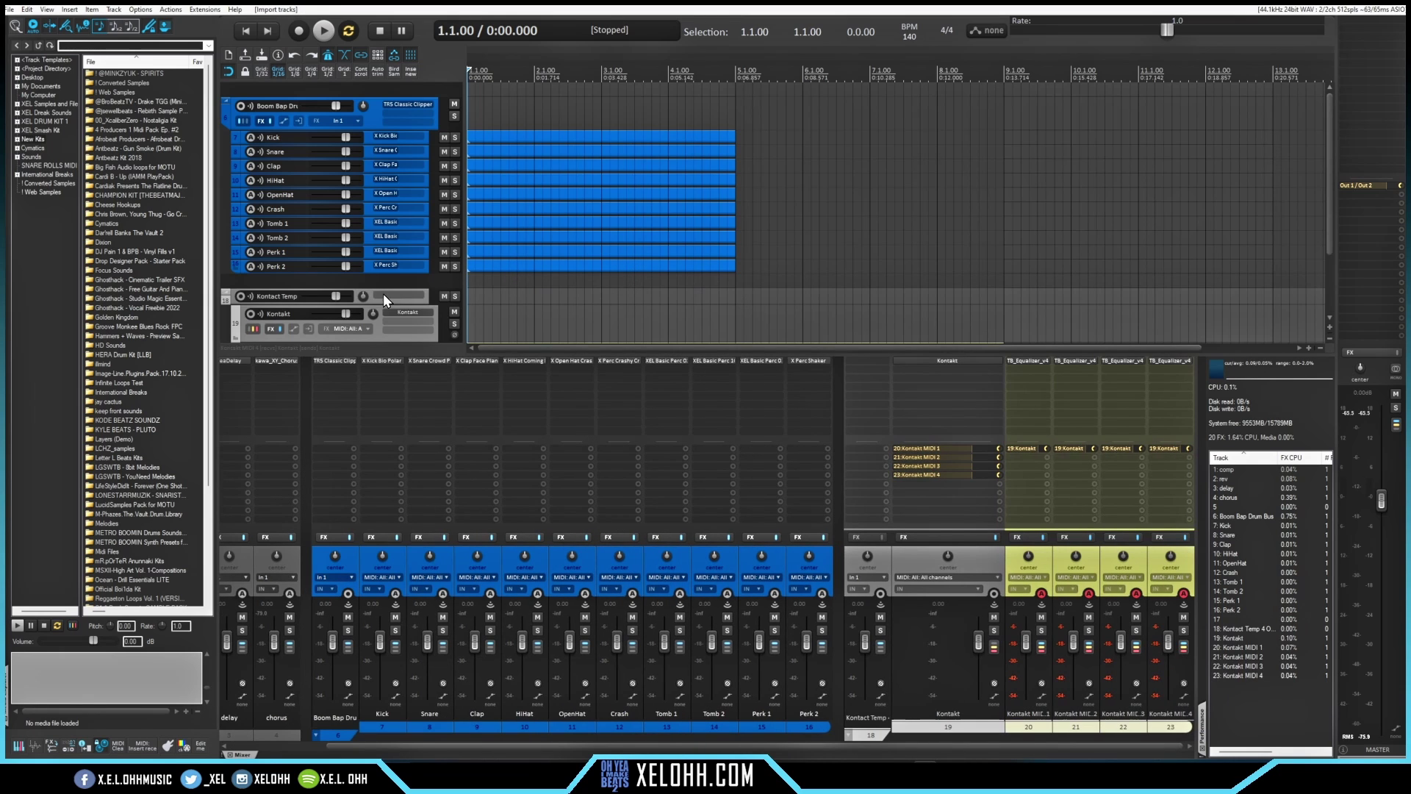
pyautogui.scroll(-3, 445, 298)
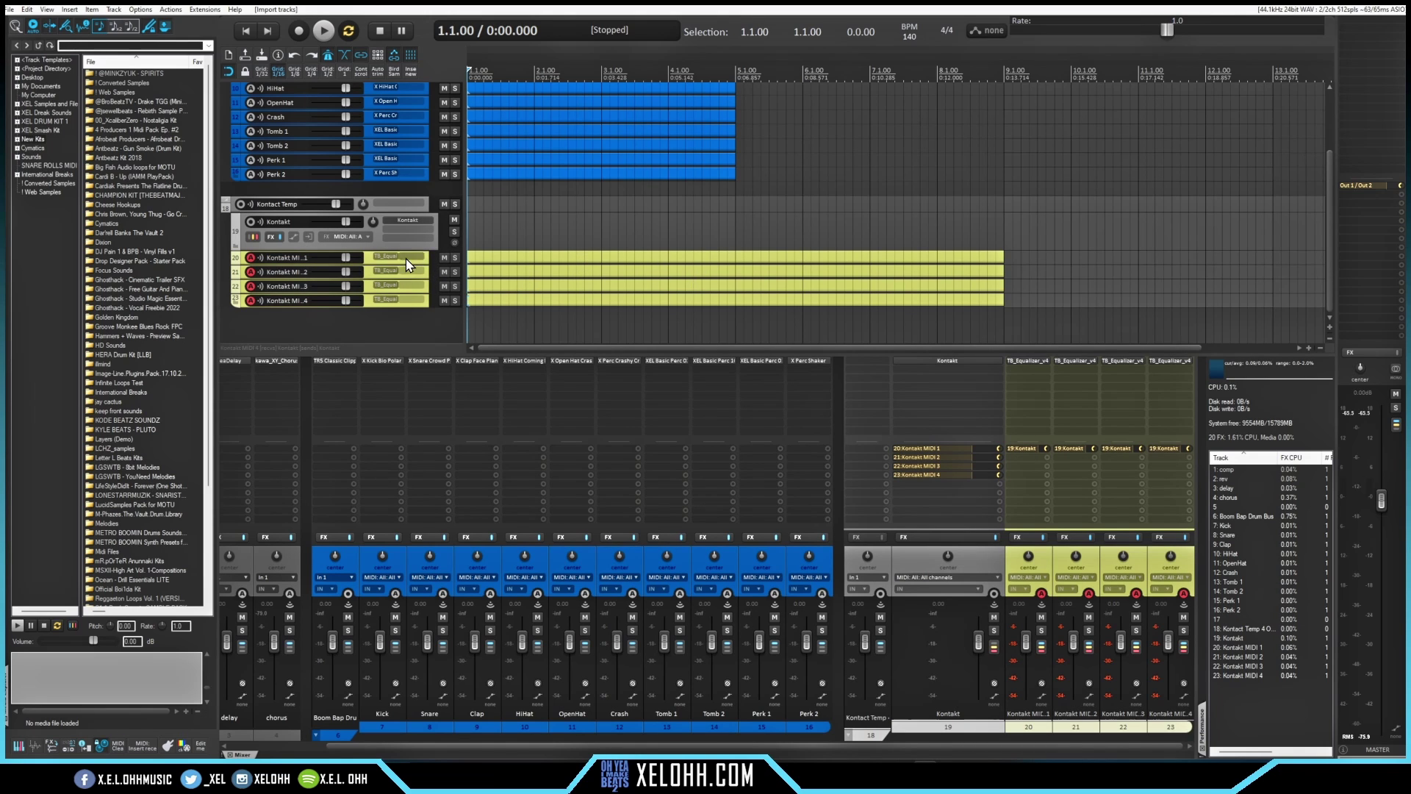
pyautogui.click(366, 266)
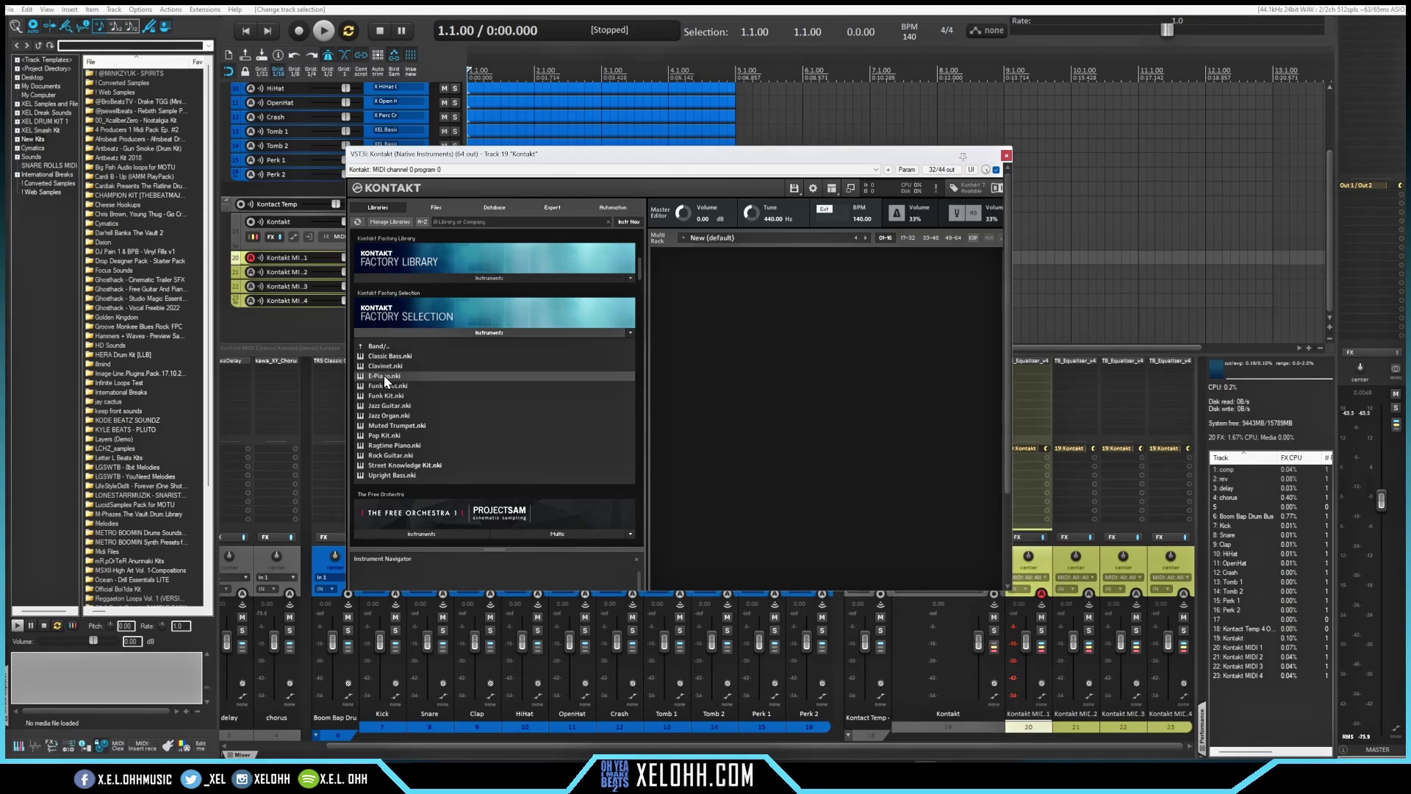
pyautogui.doubleClick(384, 375)
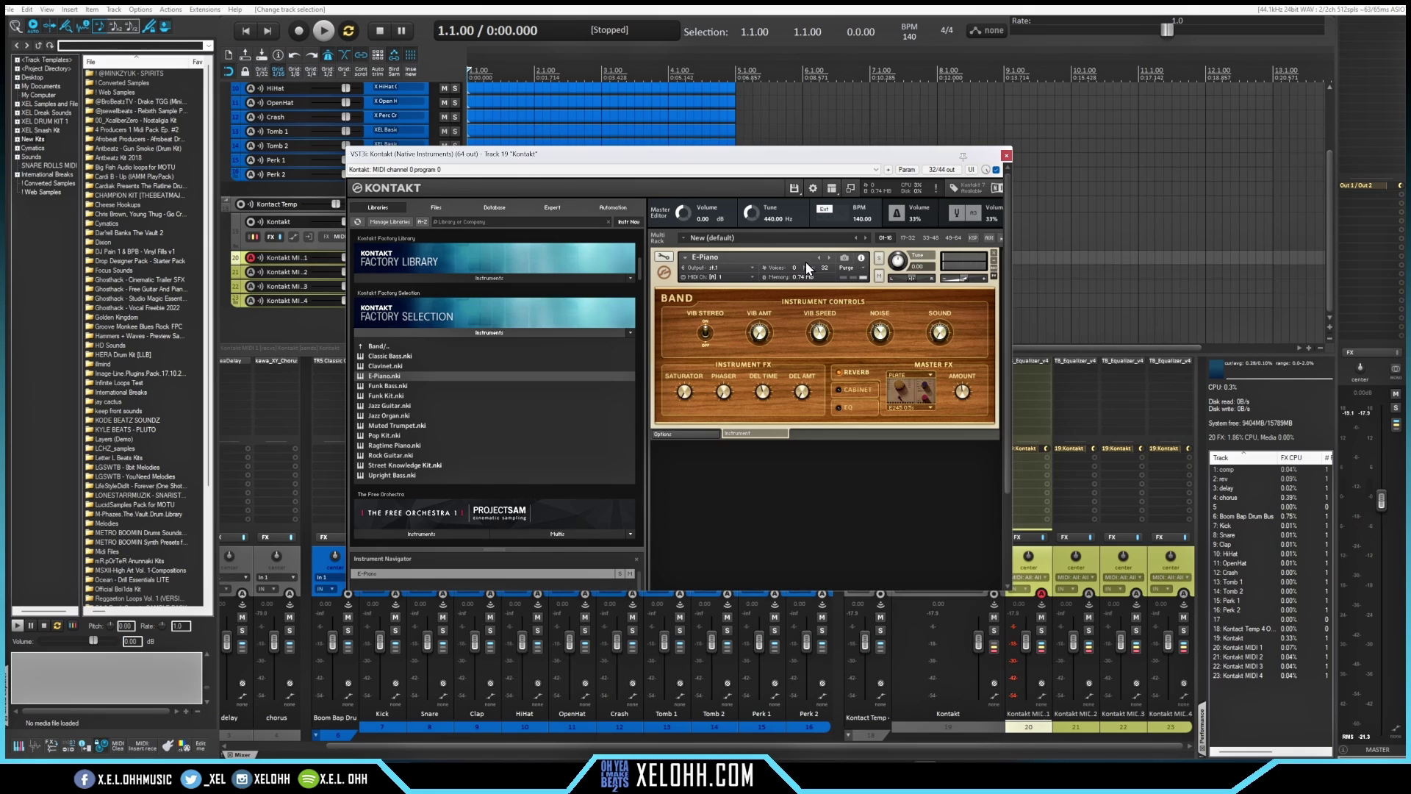
# Close the Kontakt window and delete the Boom Bap drum and Kontakt tracks
pyautogui.click(1006, 155)
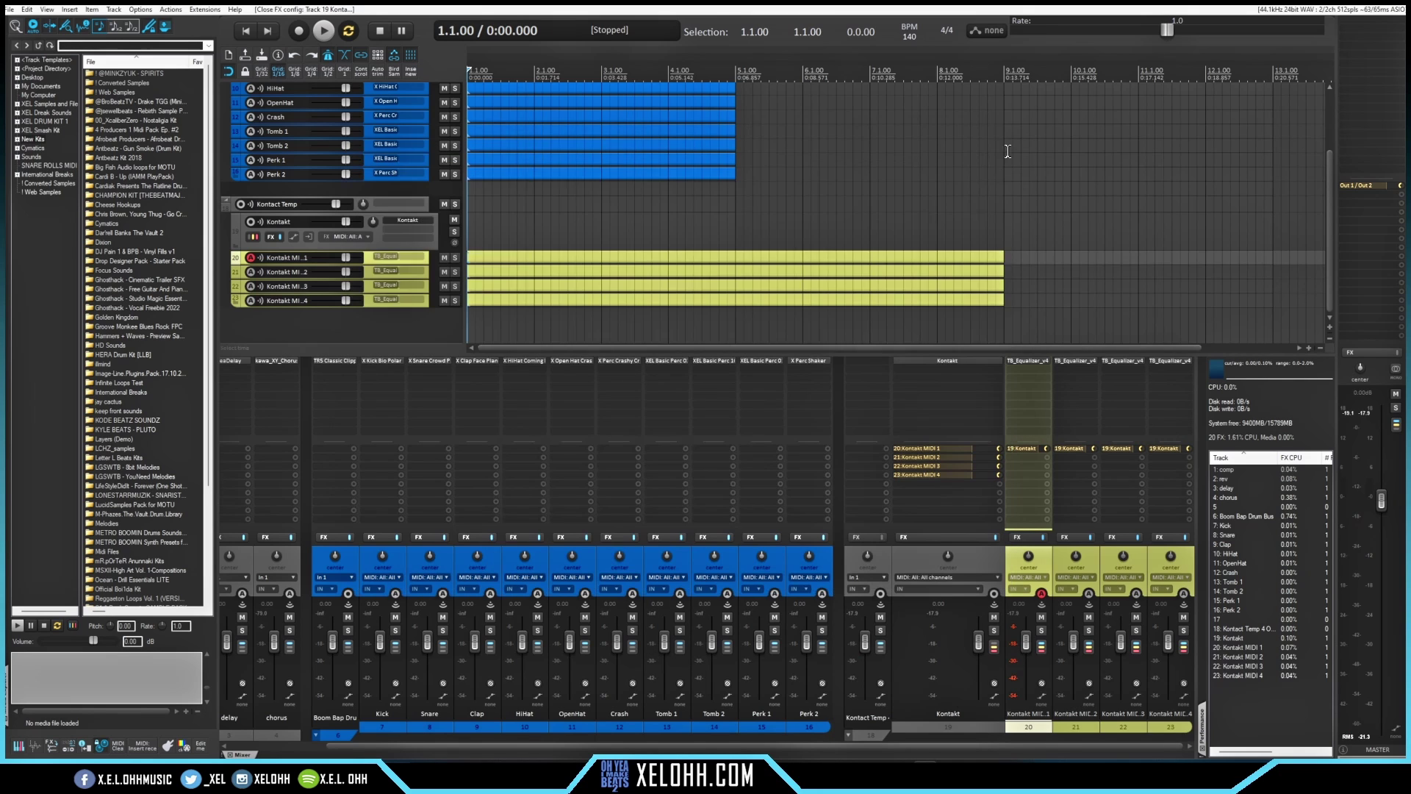
pyautogui.scroll(2, 377, 252)
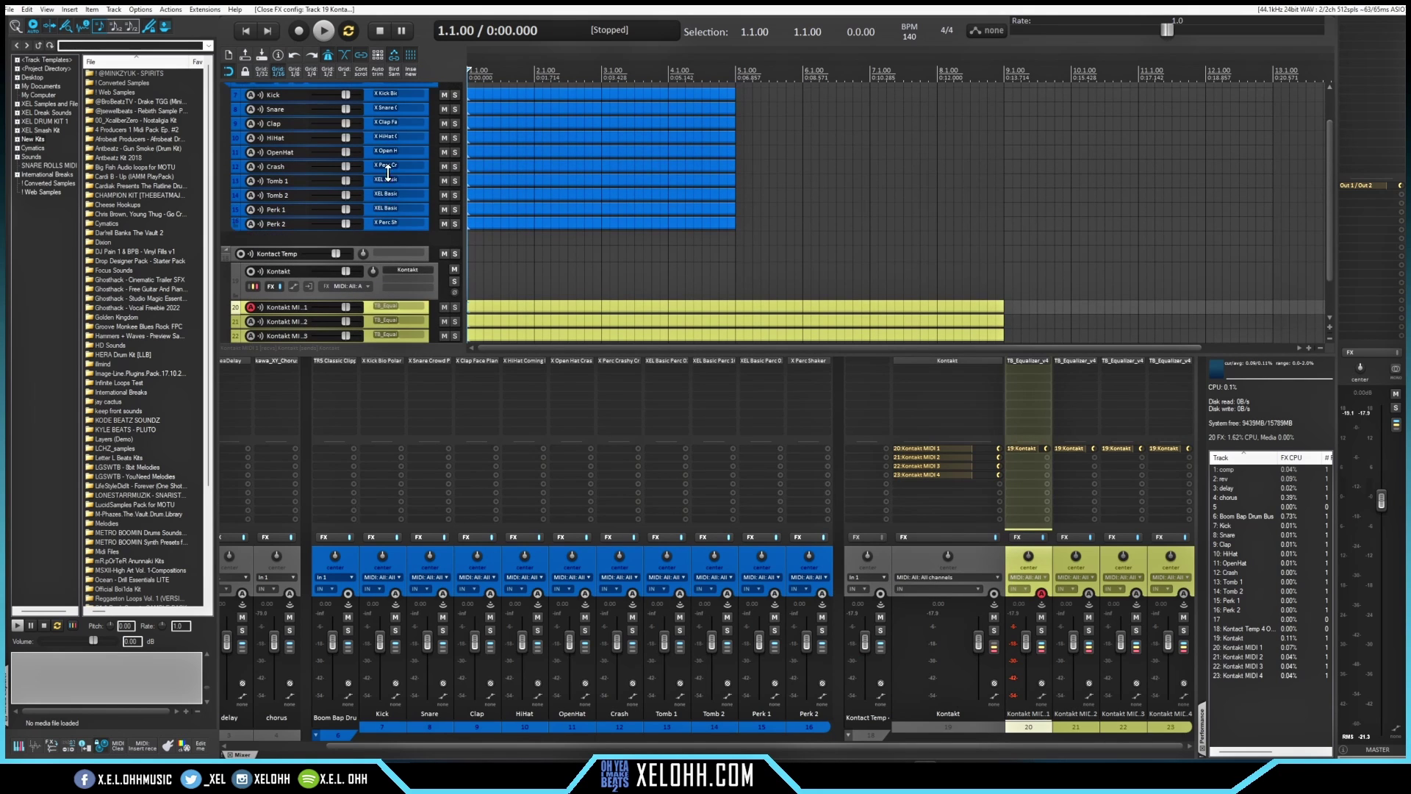
pyautogui.scroll(1, 373, 206)
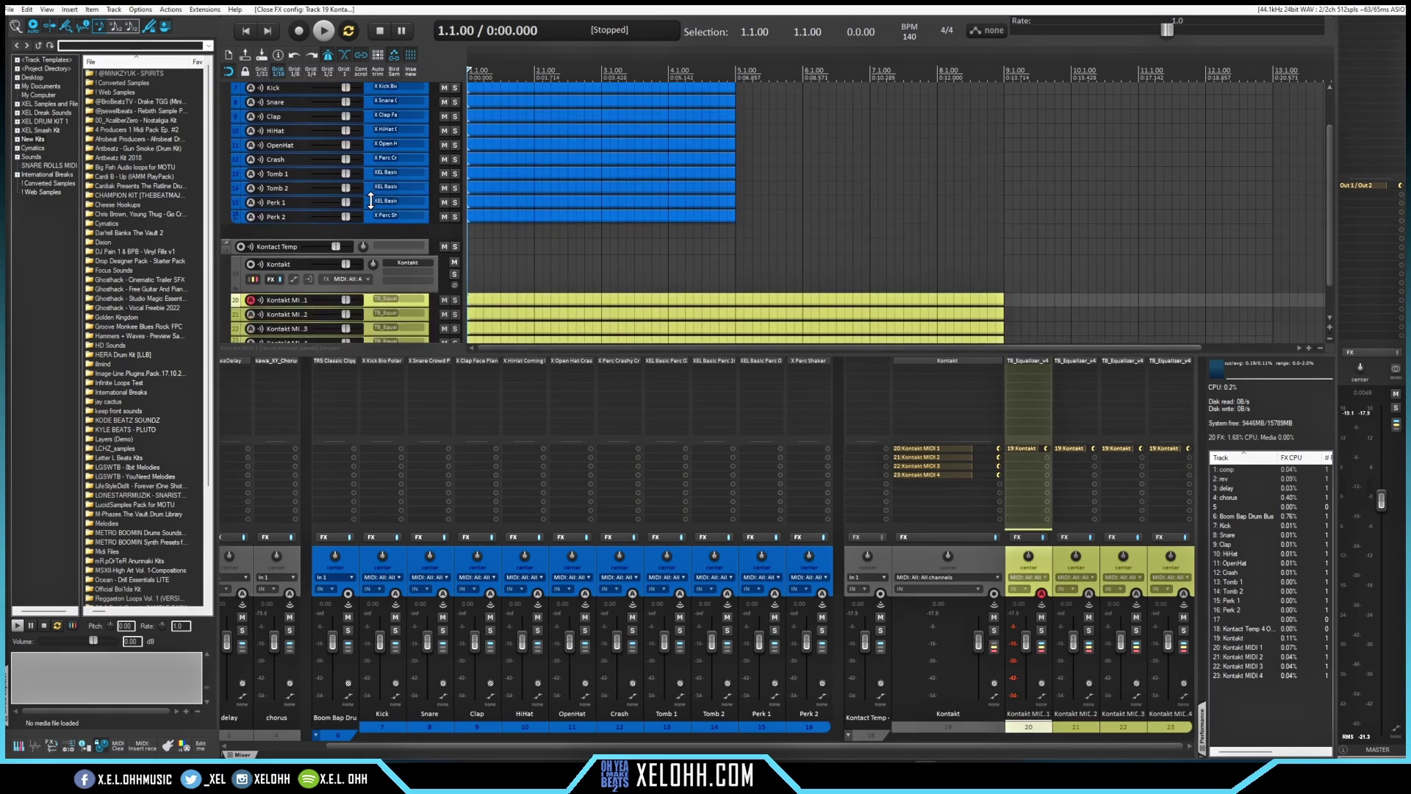
pyautogui.press('Delete')
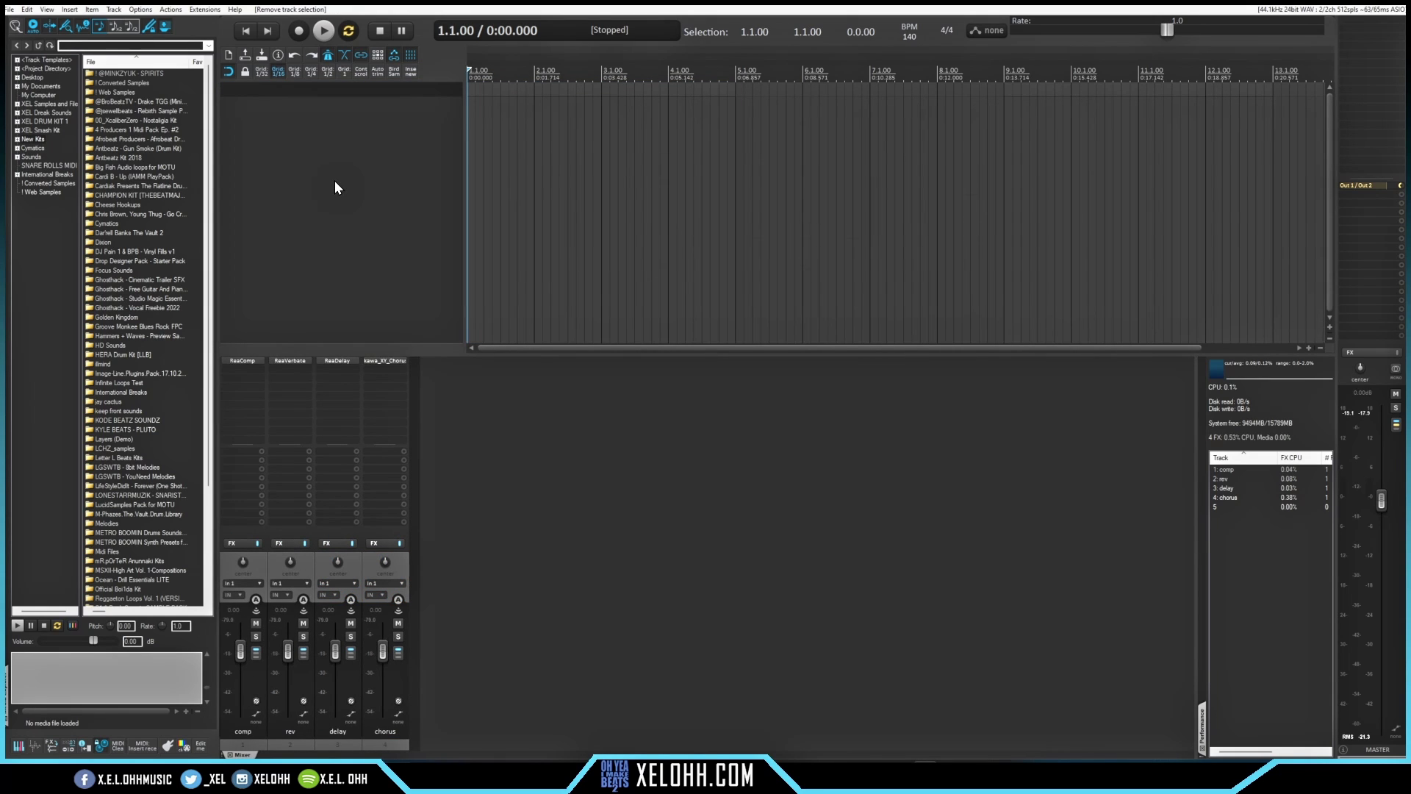
# Add a new track with the ReaSamplOmatic5000 virtual instrument
pyautogui.rightClick(319, 104)
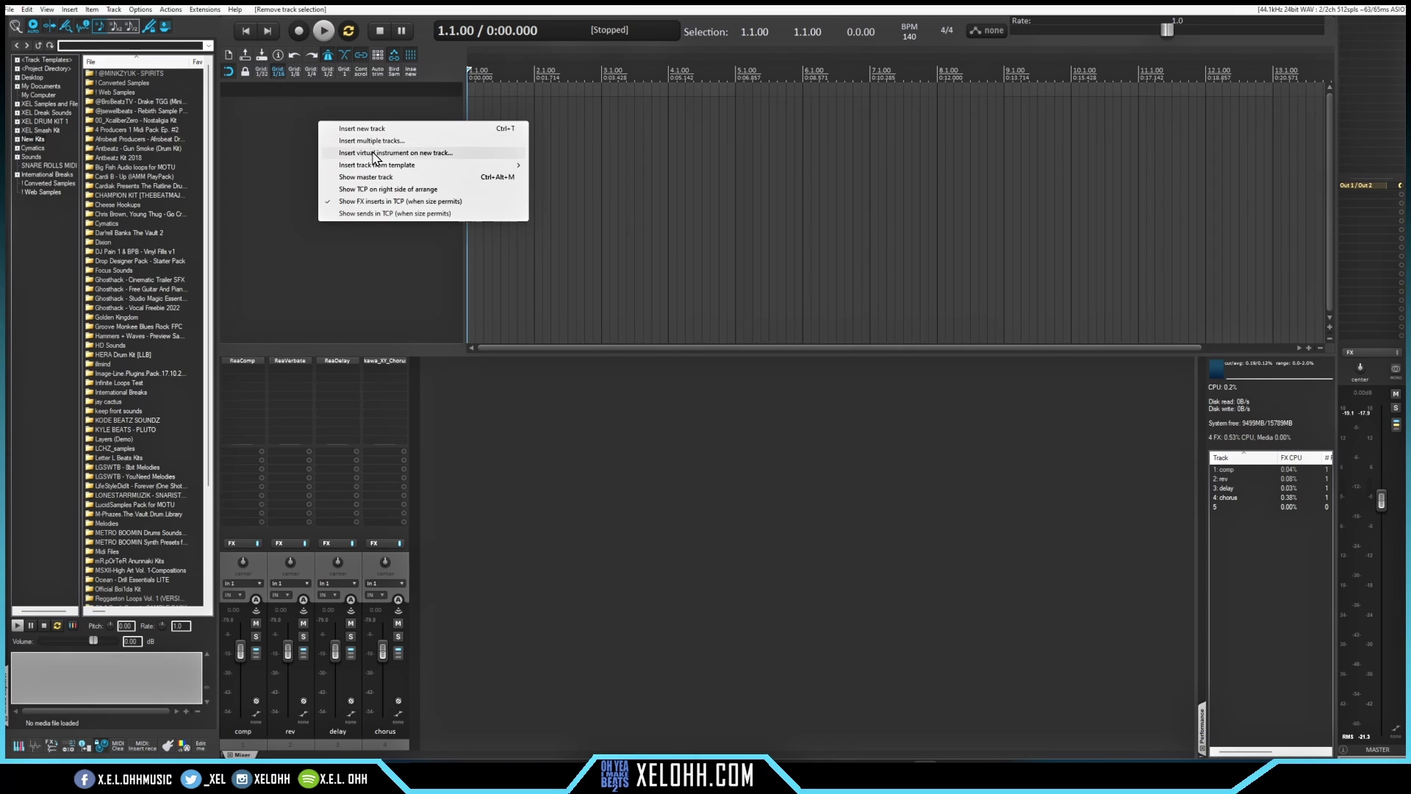
pyautogui.click(372, 151)
pyautogui.click(512, 387)
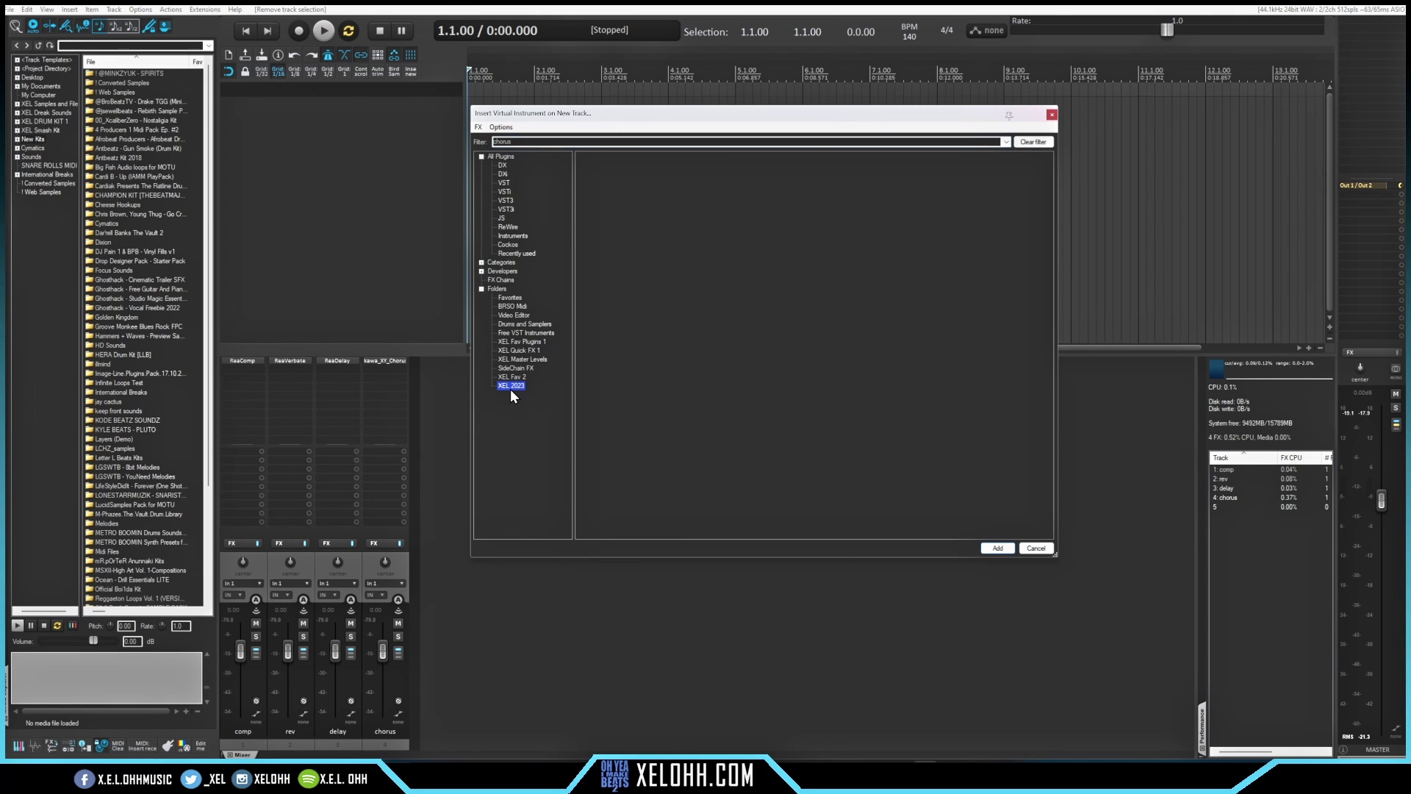
pyautogui.click(505, 156)
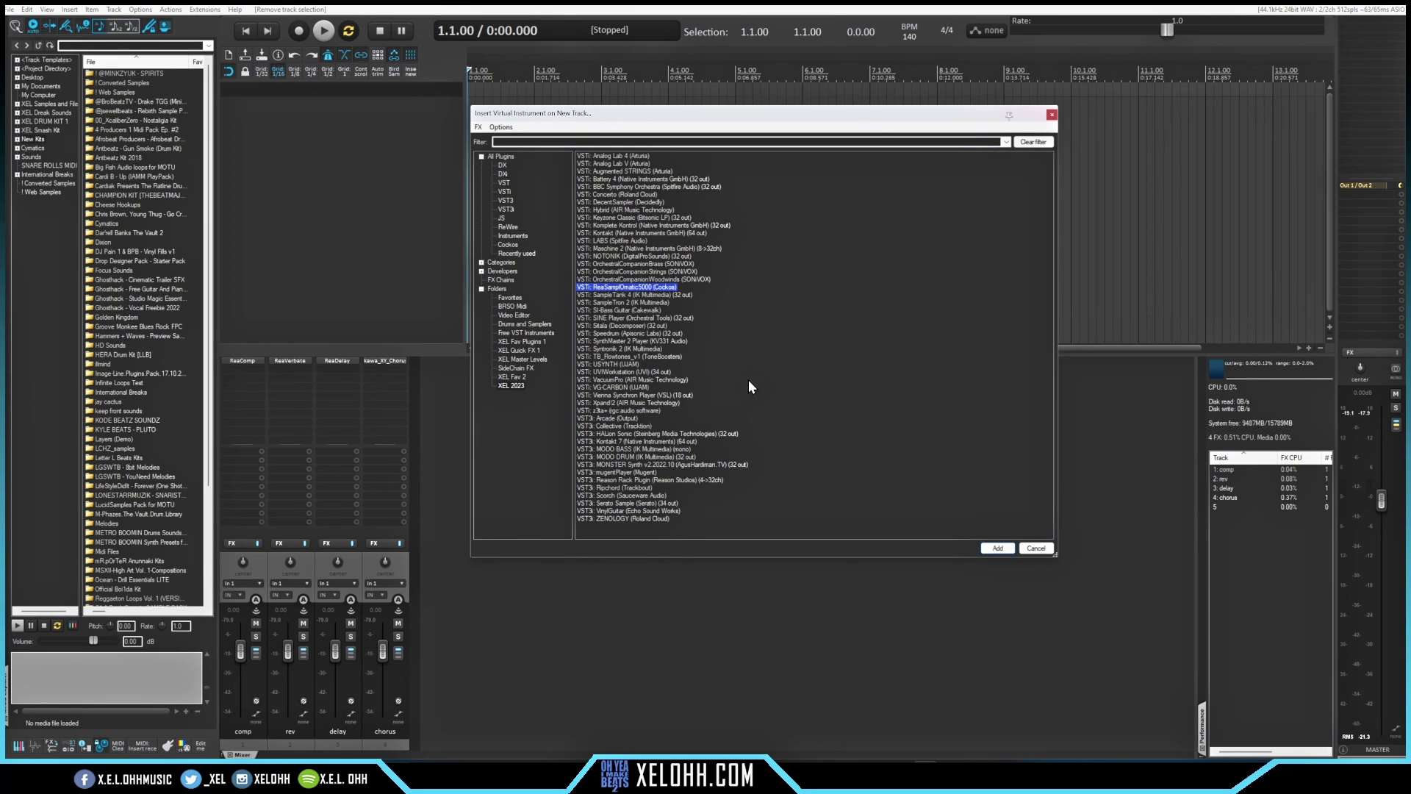
pyautogui.click(997, 549)
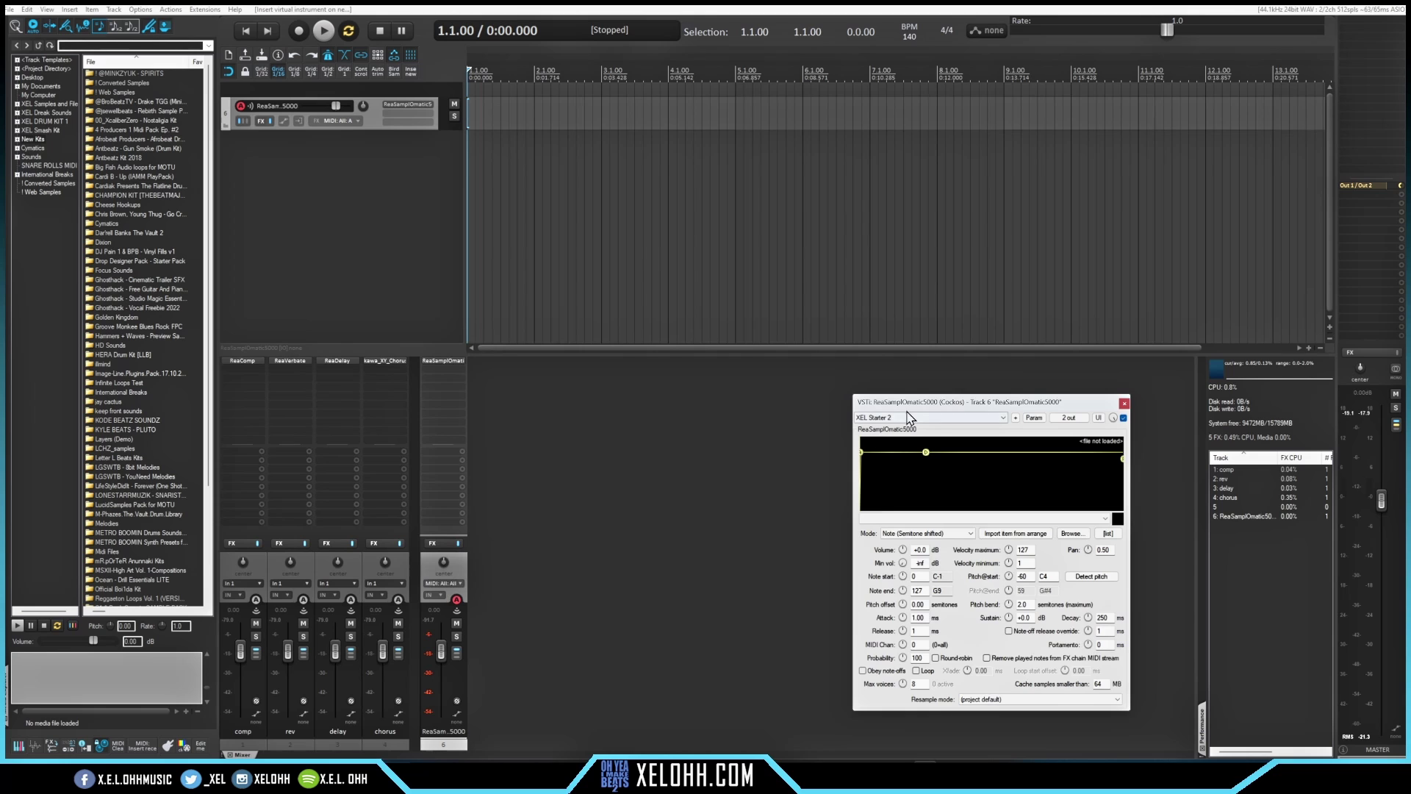
pyautogui.moveTo(925, 409); pyautogui.dragTo(642, 252)
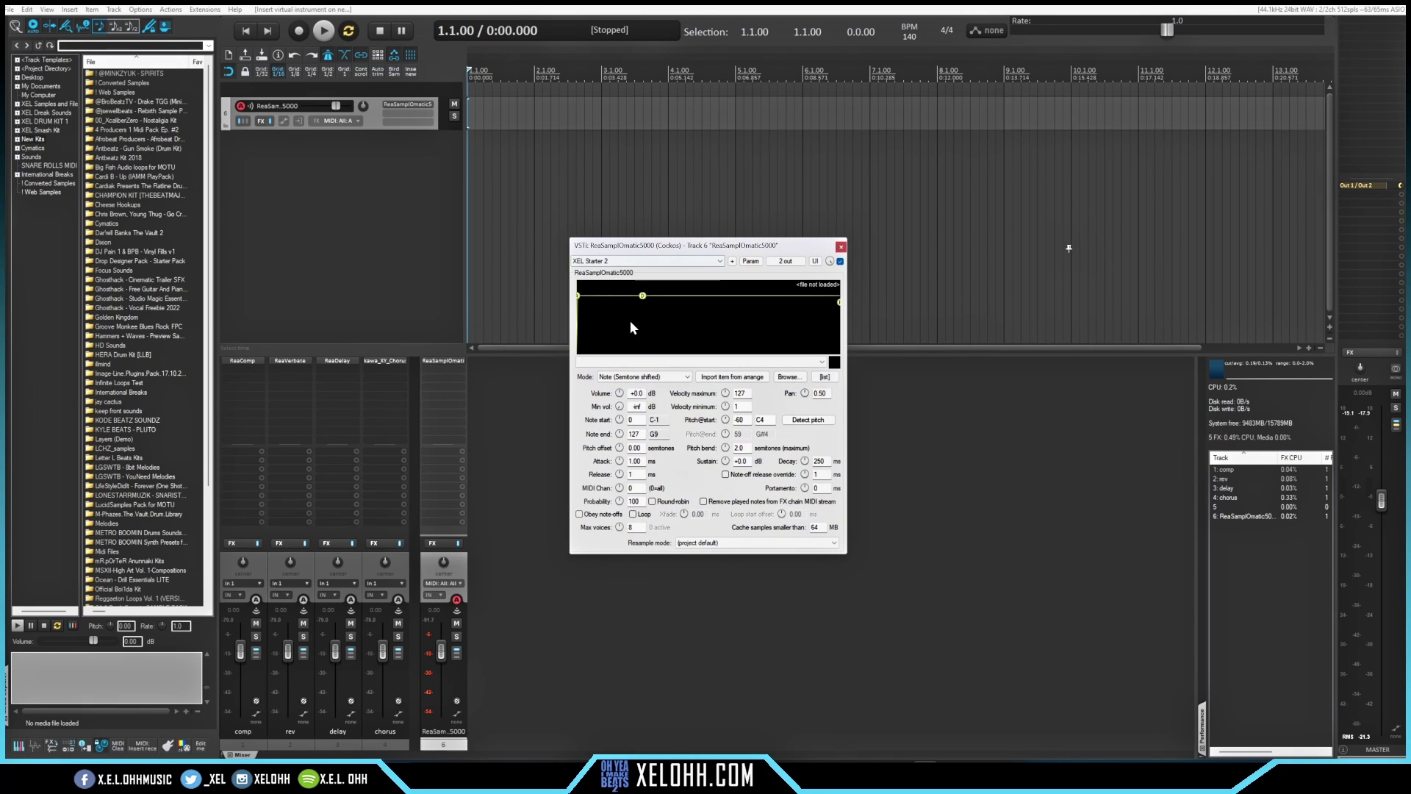
# Duplicate the sampler track three times to make four sampler tracks
pyautogui.rightClick(369, 120)
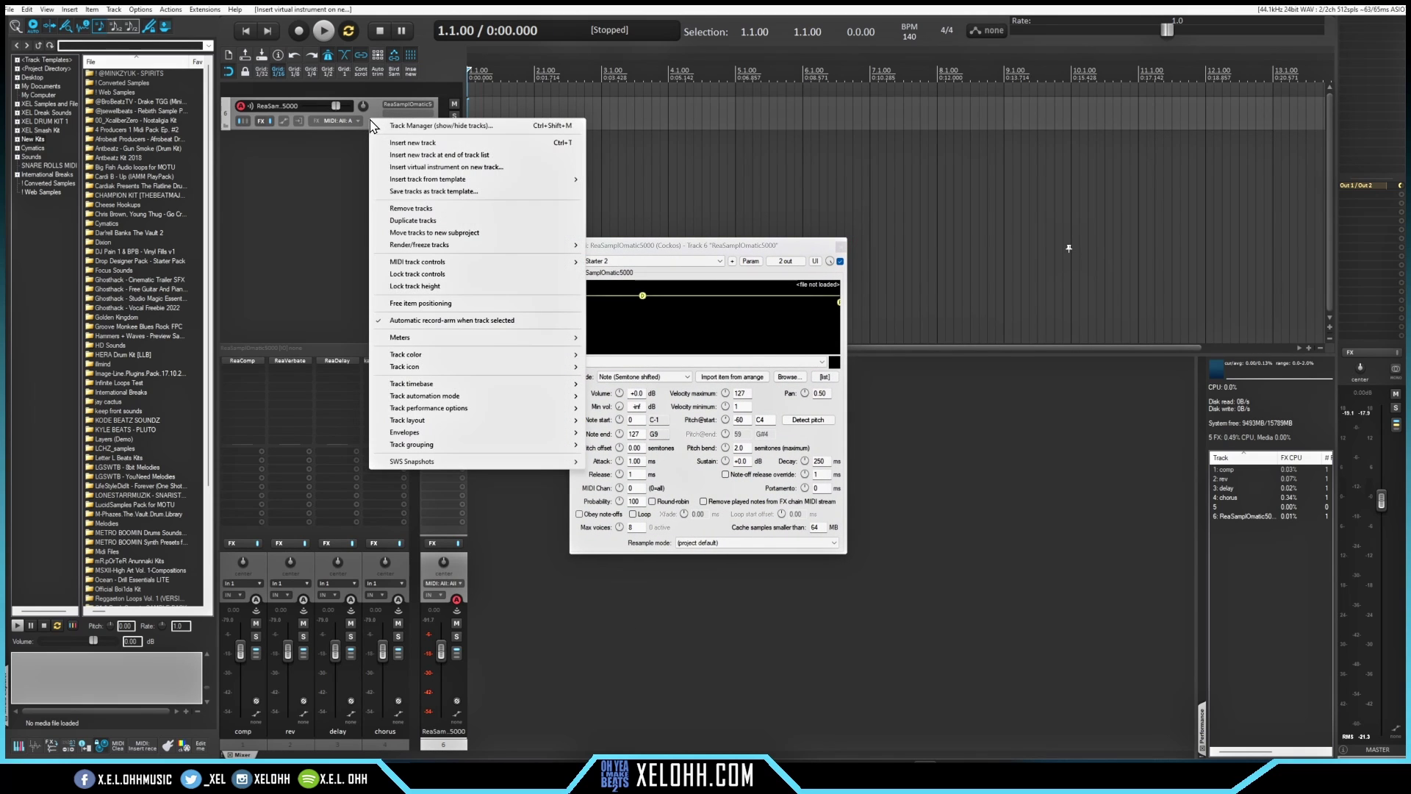
pyautogui.click(413, 221)
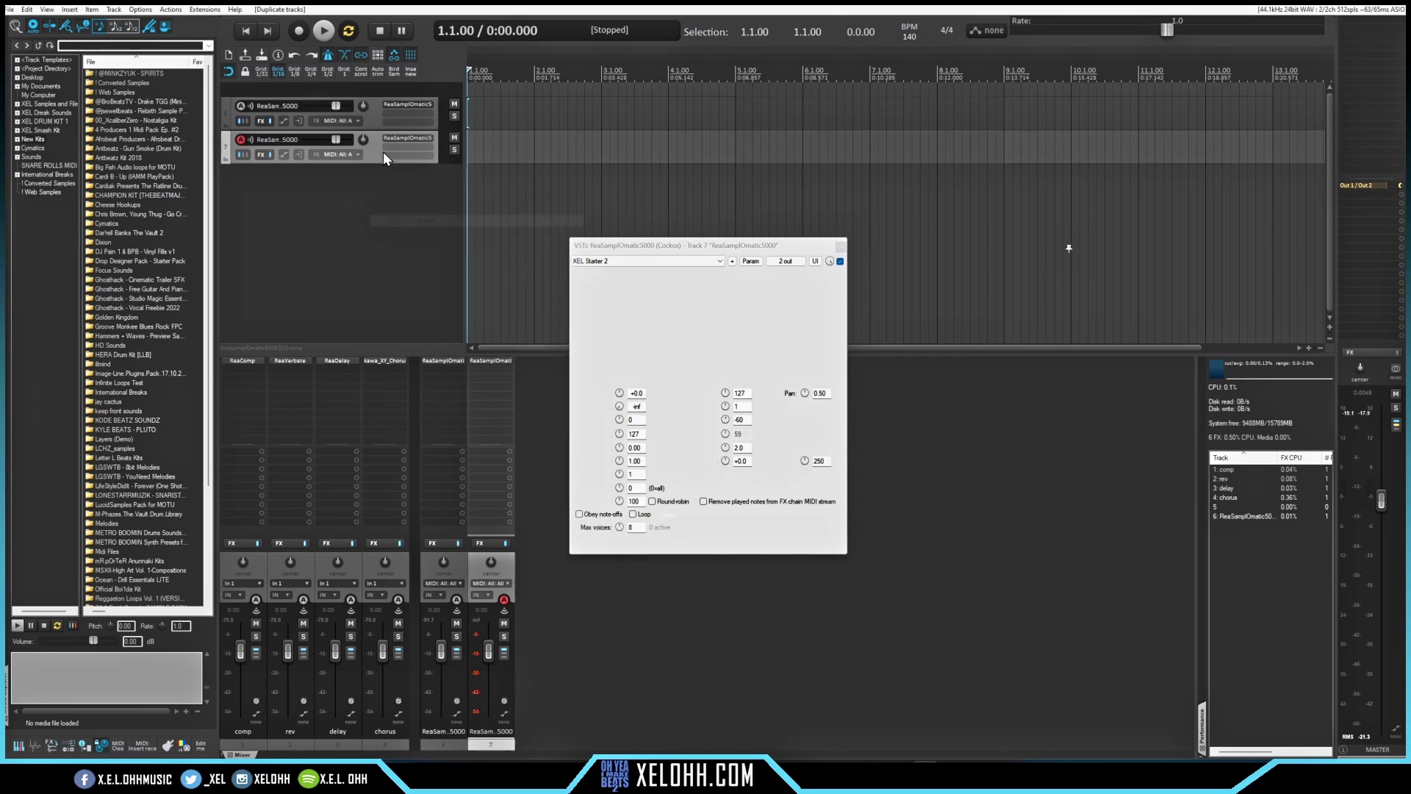
pyautogui.rightClick(370, 147)
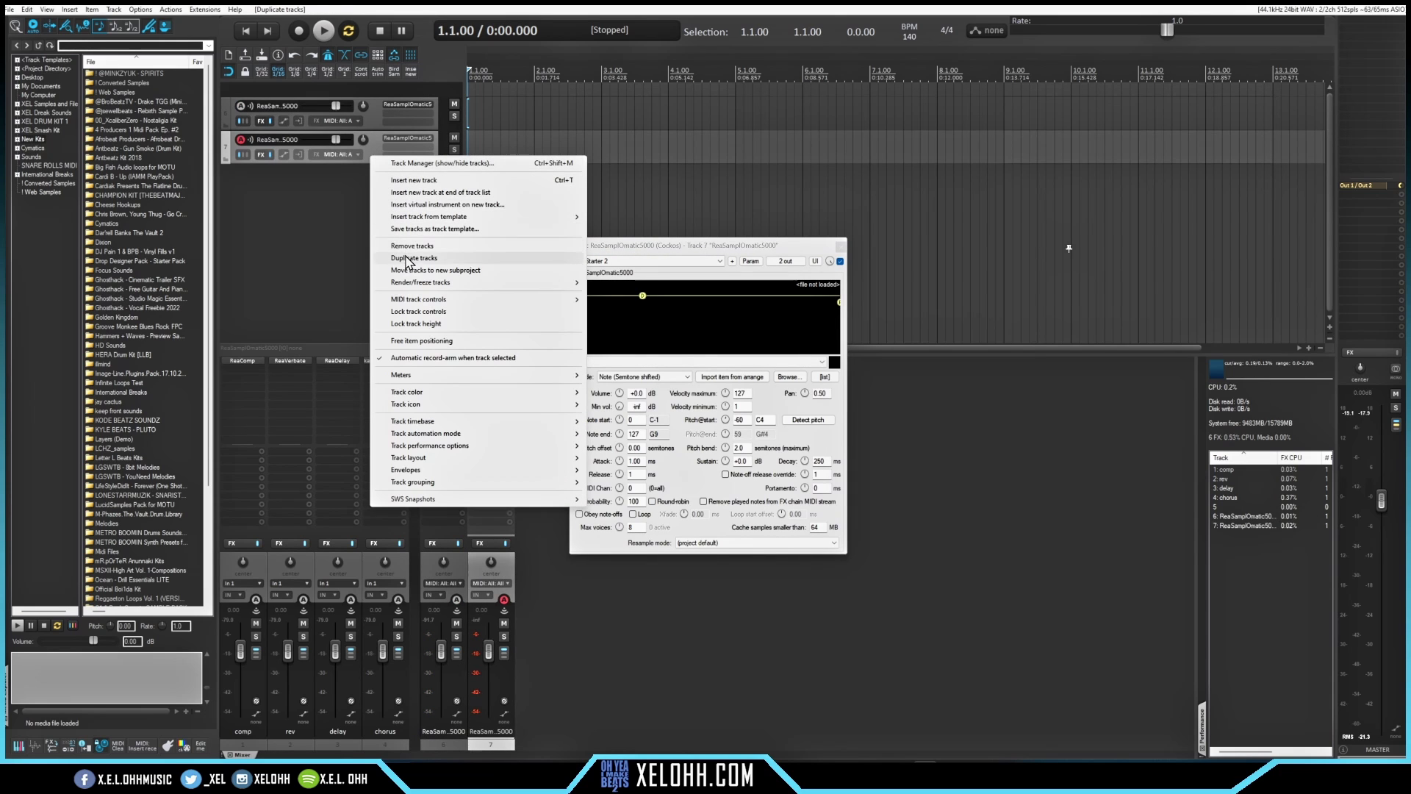
pyautogui.click(415, 258)
pyautogui.rightClick(377, 192)
pyautogui.click(430, 293)
# Name the four sampler tracks kick, snare, hihat and open hat
pyautogui.doubleClick(277, 105)
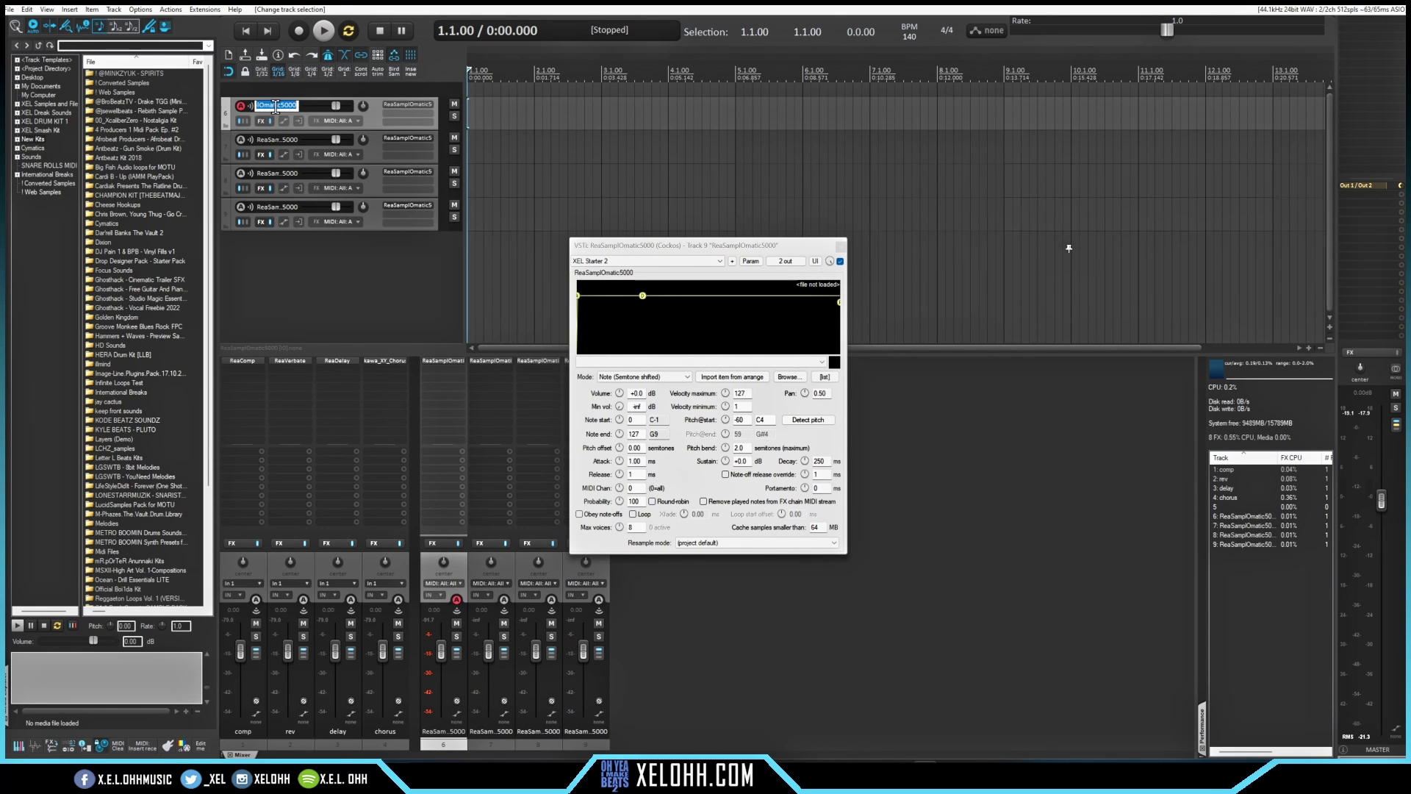
pyautogui.write('kick')
pyautogui.doubleClick(272, 139)
pyautogui.write('snare')
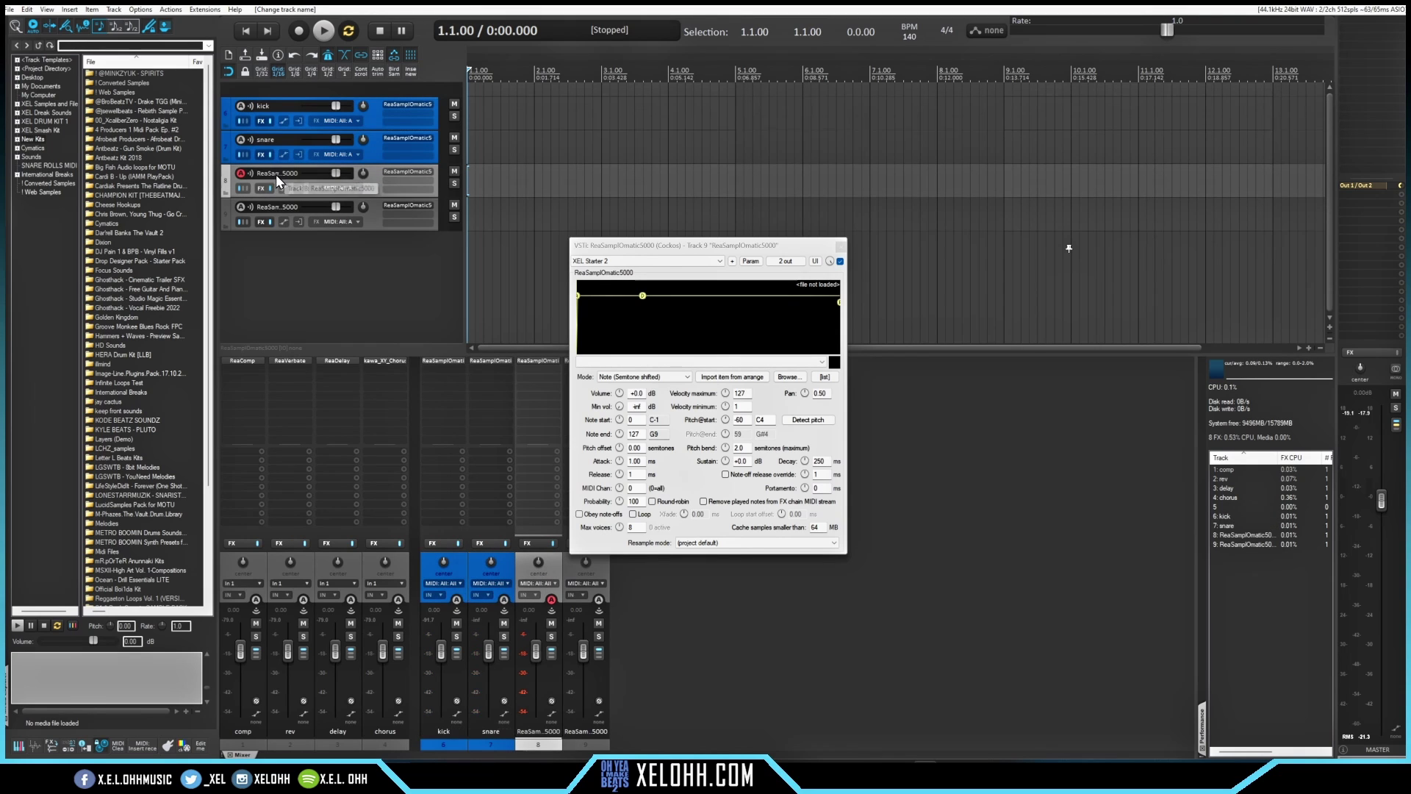
pyautogui.doubleClick(275, 173)
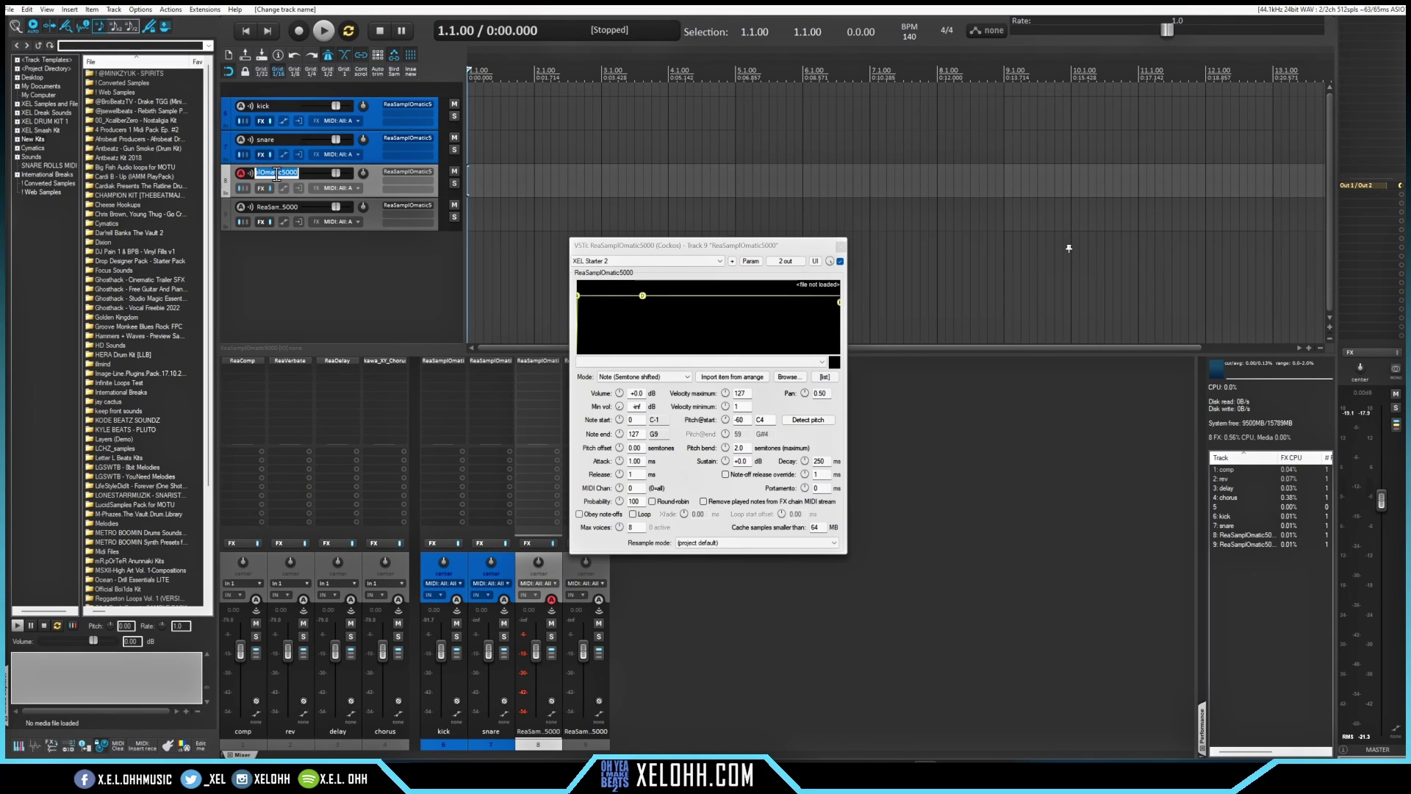
pyautogui.write('hihat')
pyautogui.doubleClick(276, 206)
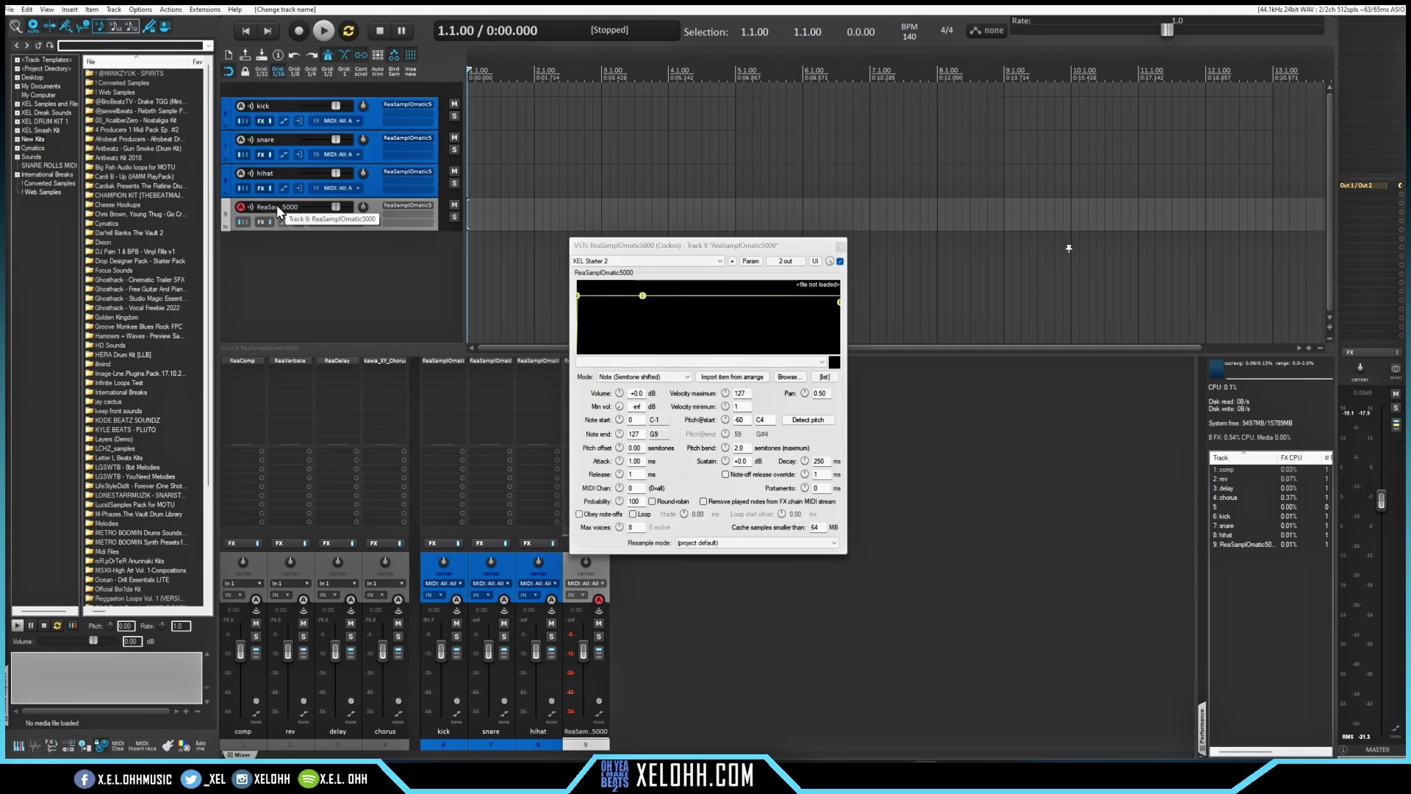
pyautogui.write('open hat')
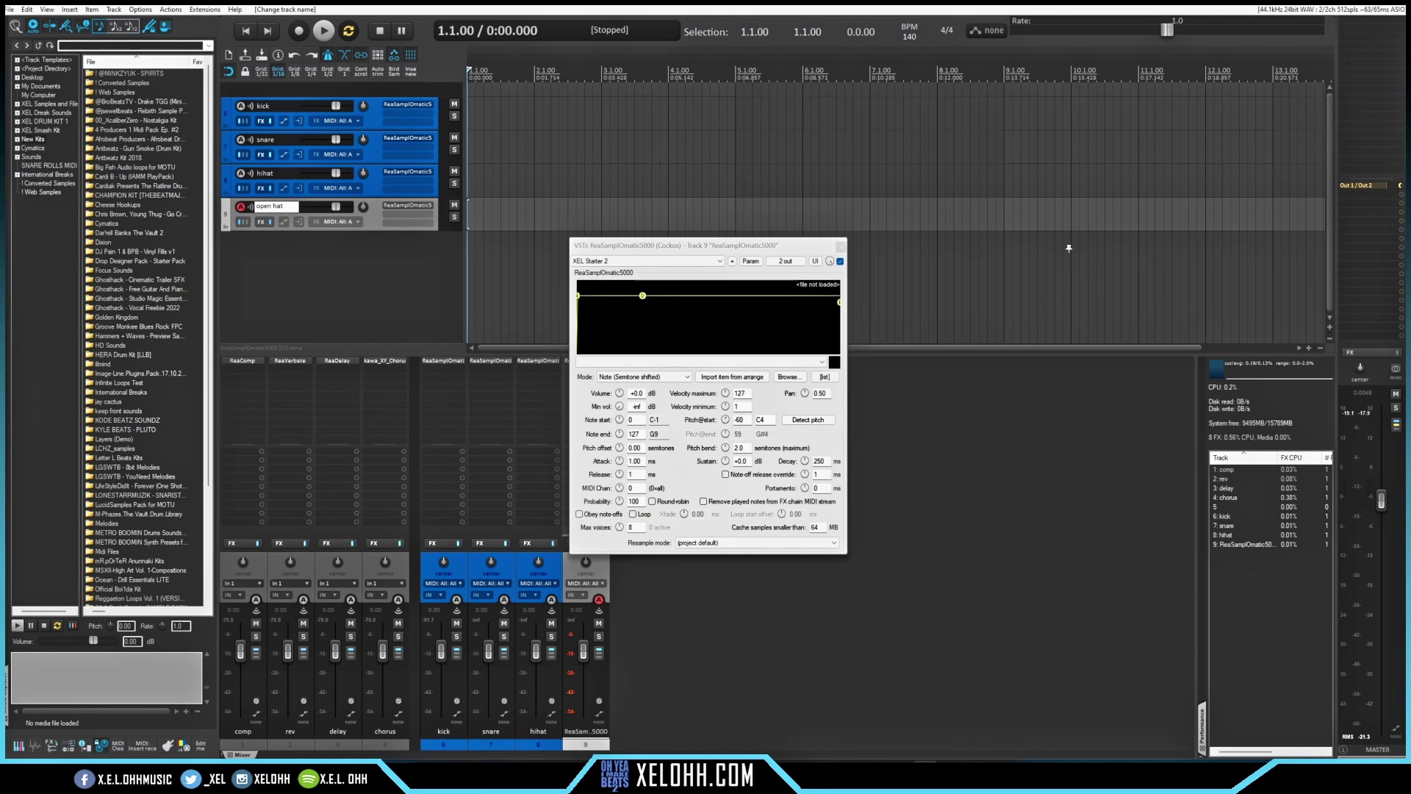
pyautogui.press('Return')
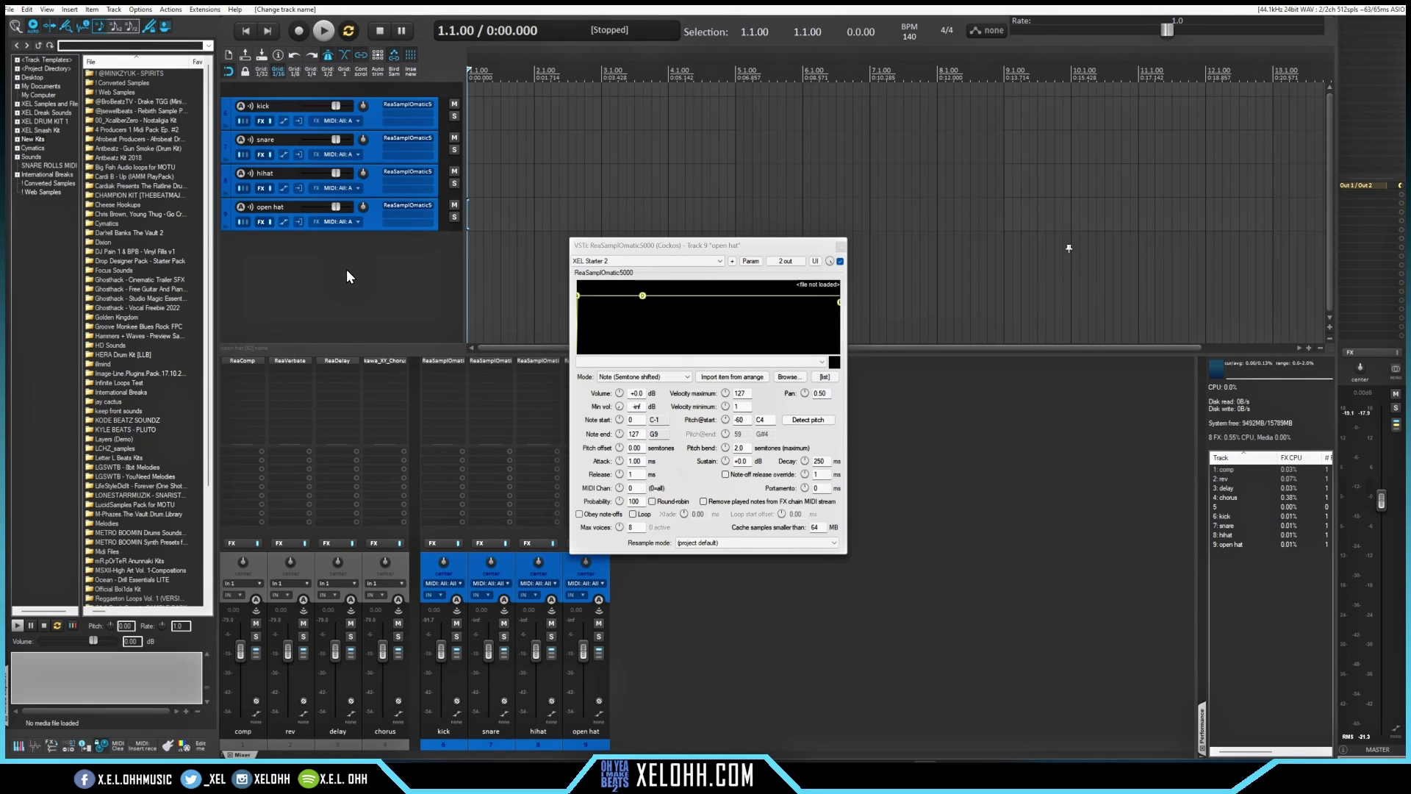
pyautogui.click(206, 10)
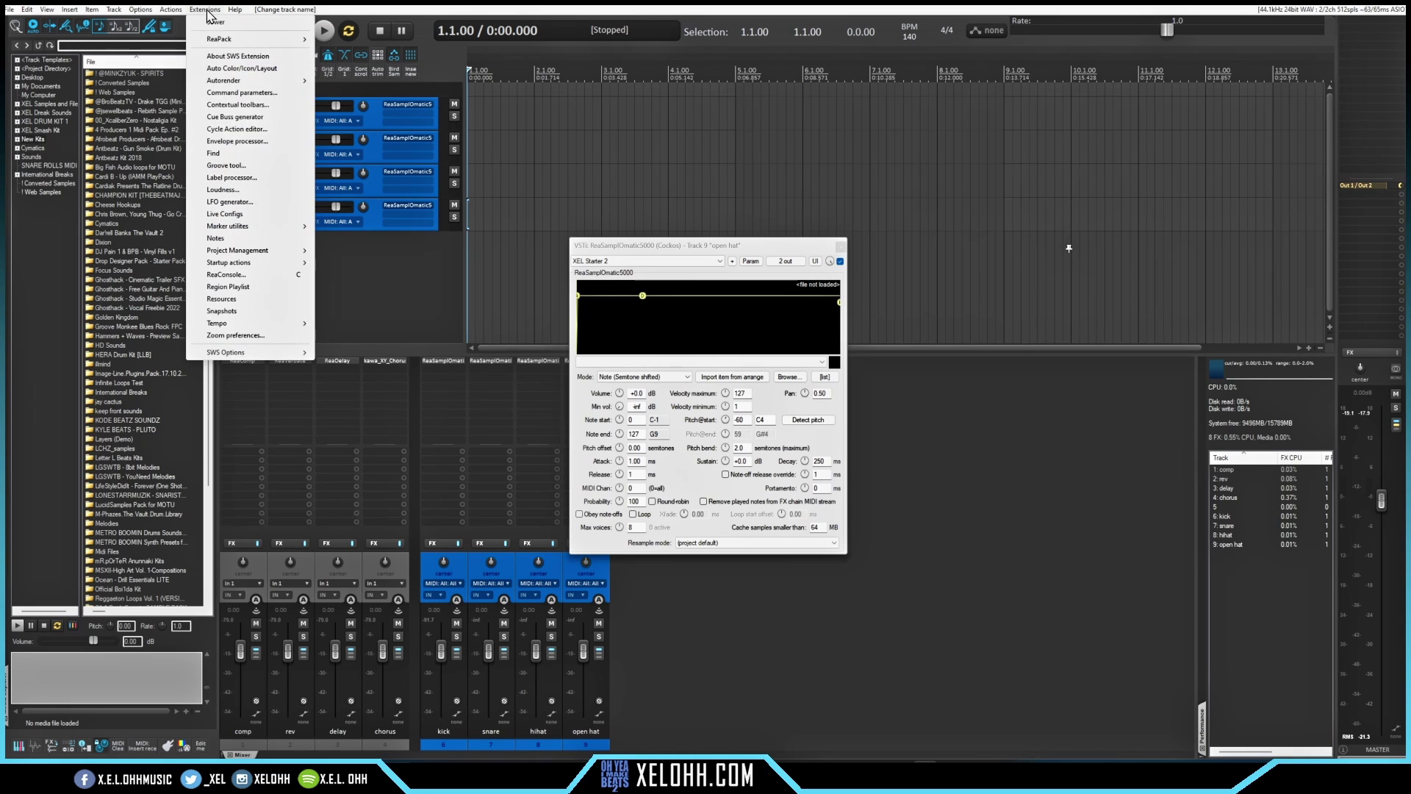
pyautogui.click(232, 71)
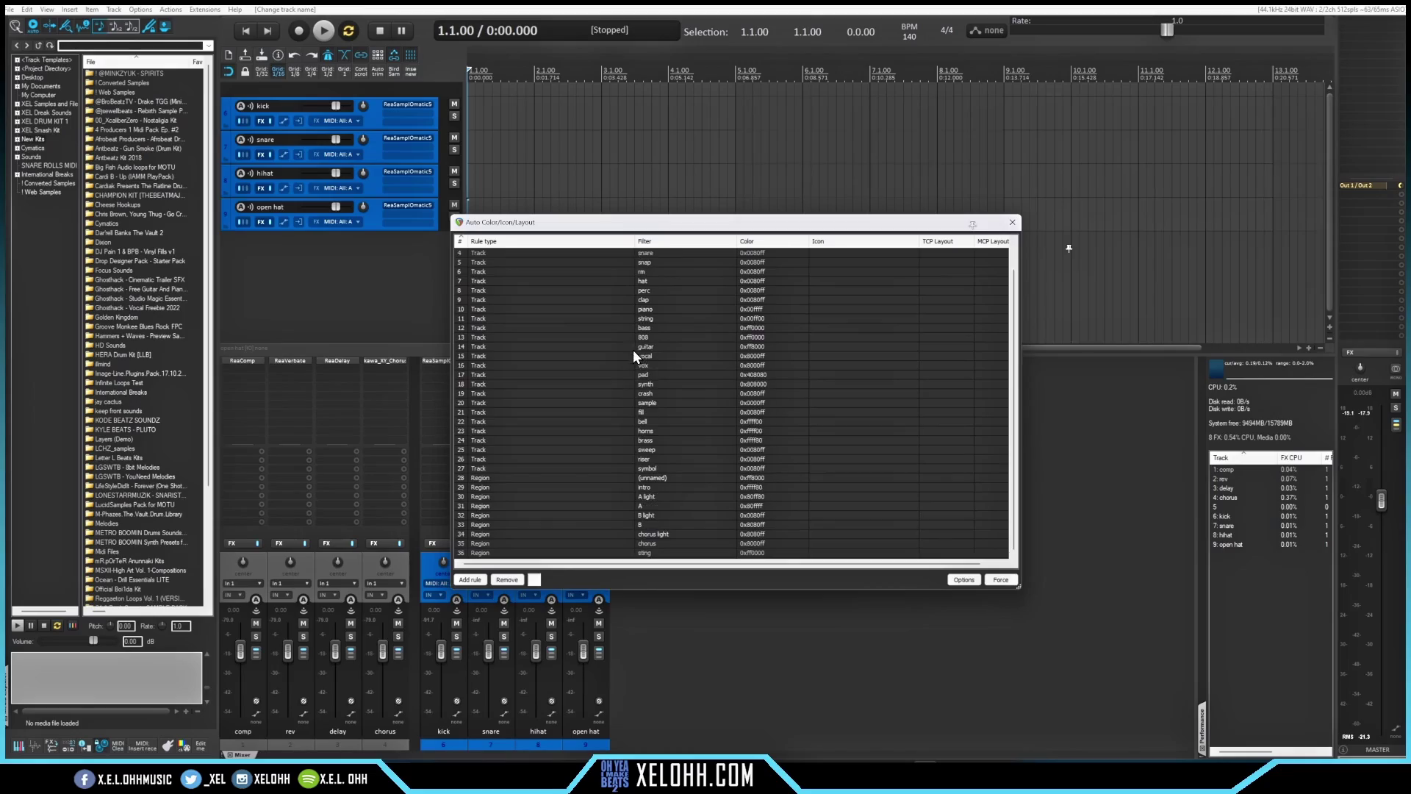
pyautogui.scroll(-1, 632, 351)
pyautogui.scroll(1, 630, 354)
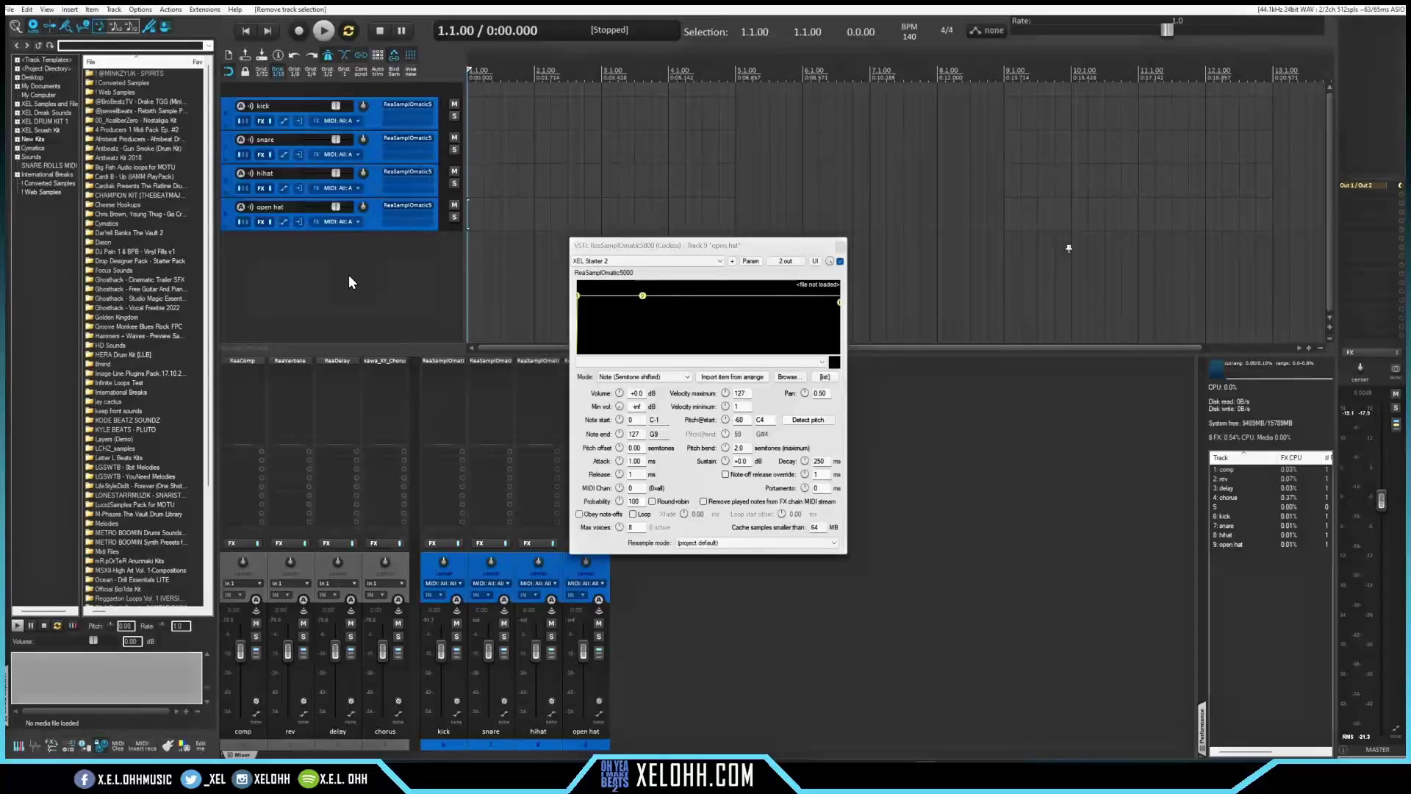
# Add a new track, move it to the top and name it drums
pyautogui.doubleClick(366, 265)
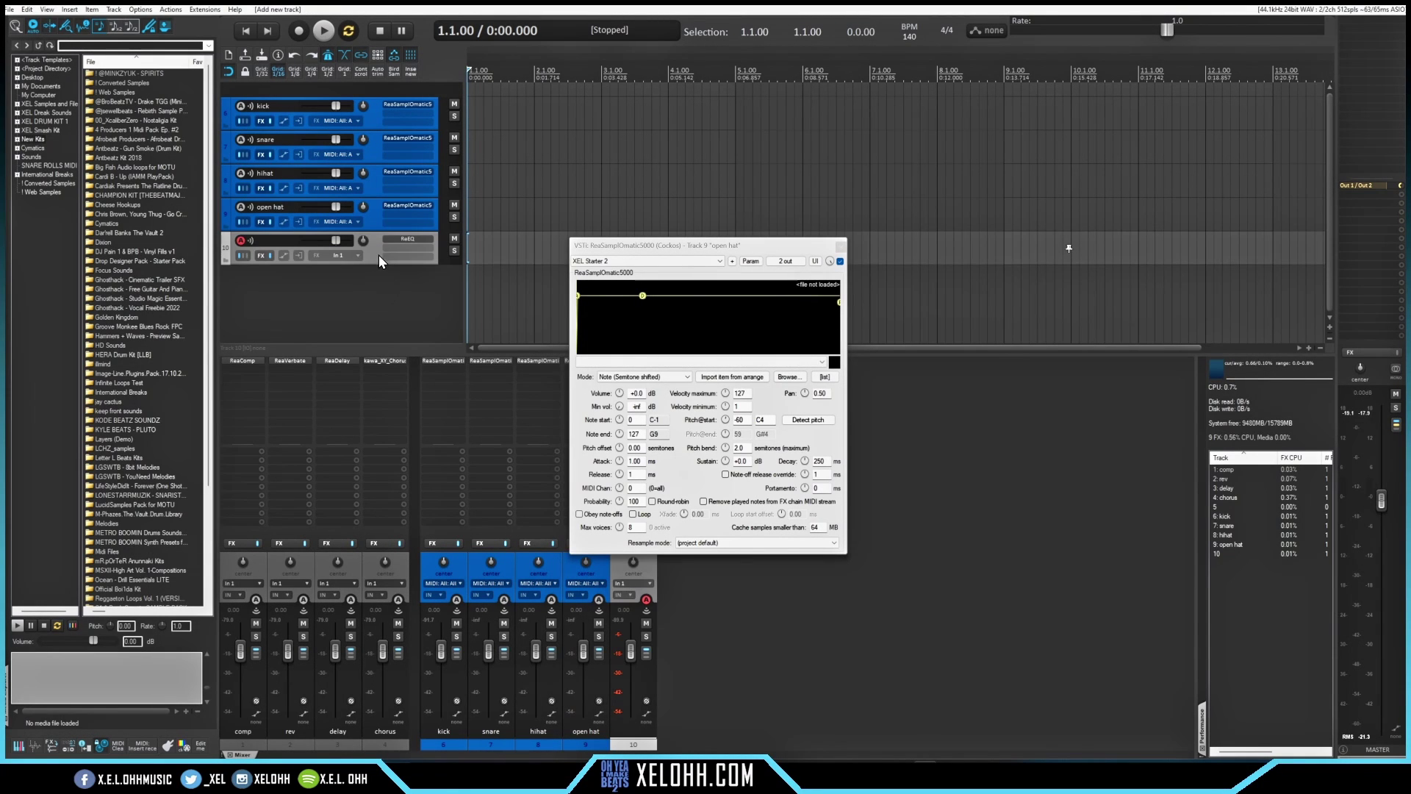
pyautogui.moveTo(372, 247); pyautogui.dragTo(328, 101)
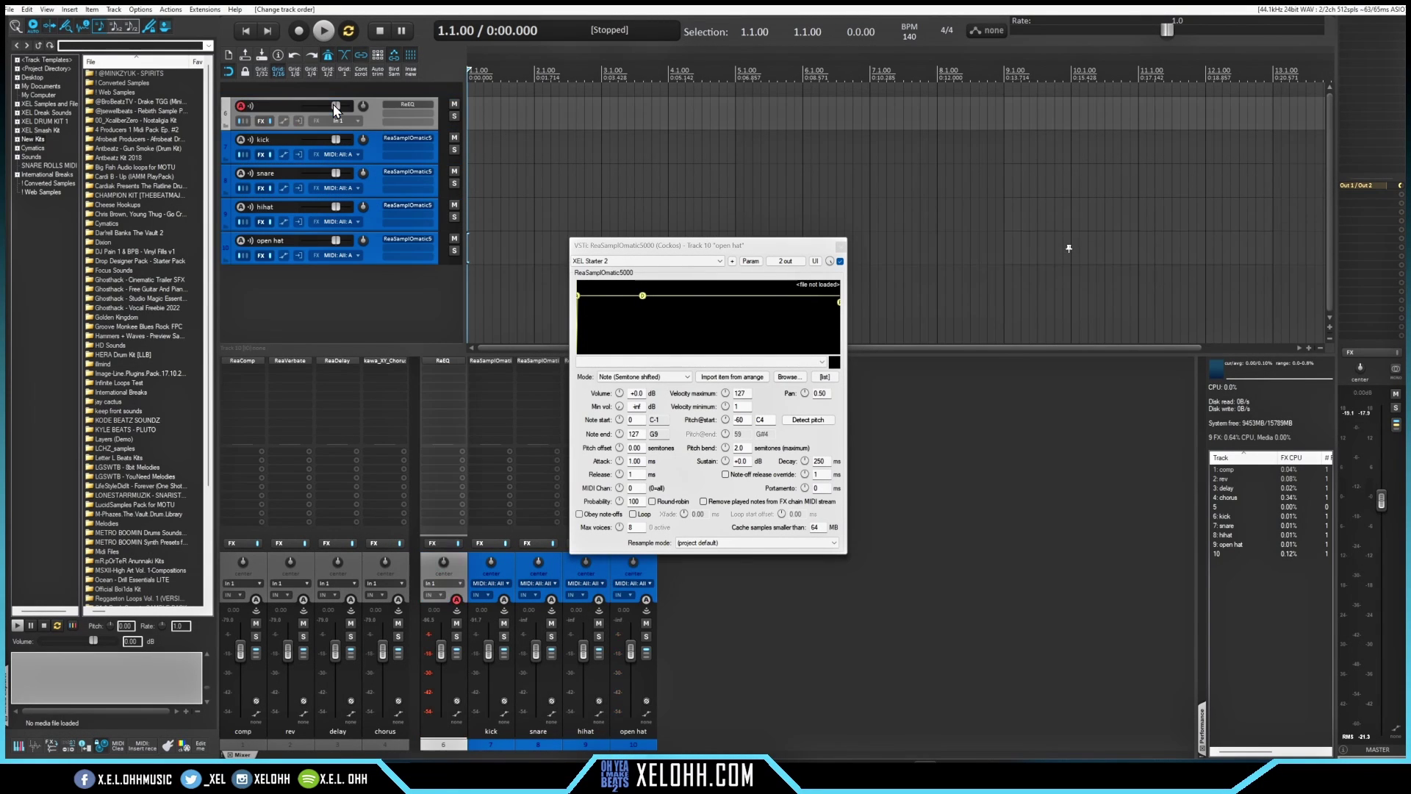
pyautogui.doubleClick(266, 107)
pyautogui.write('drums')
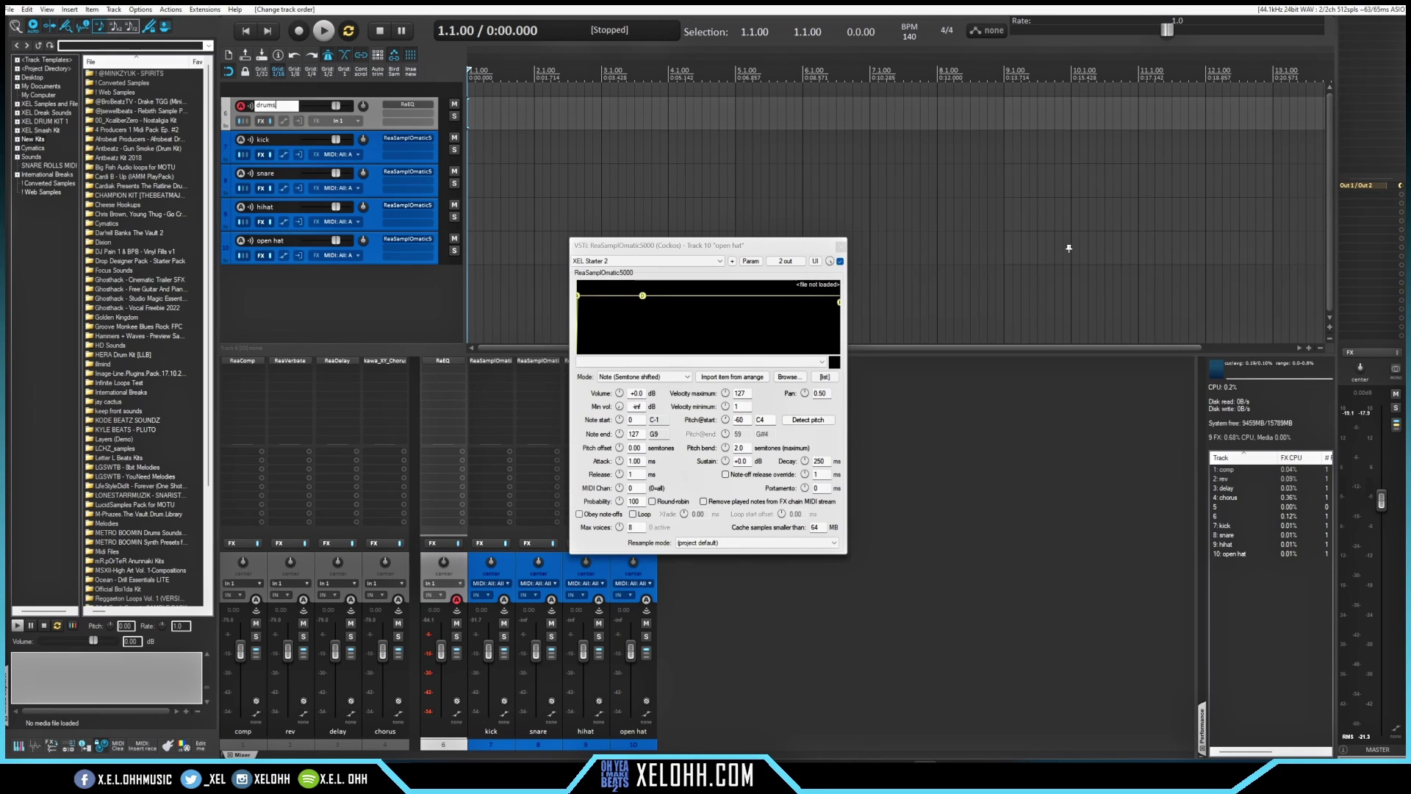
pyautogui.press('Return')
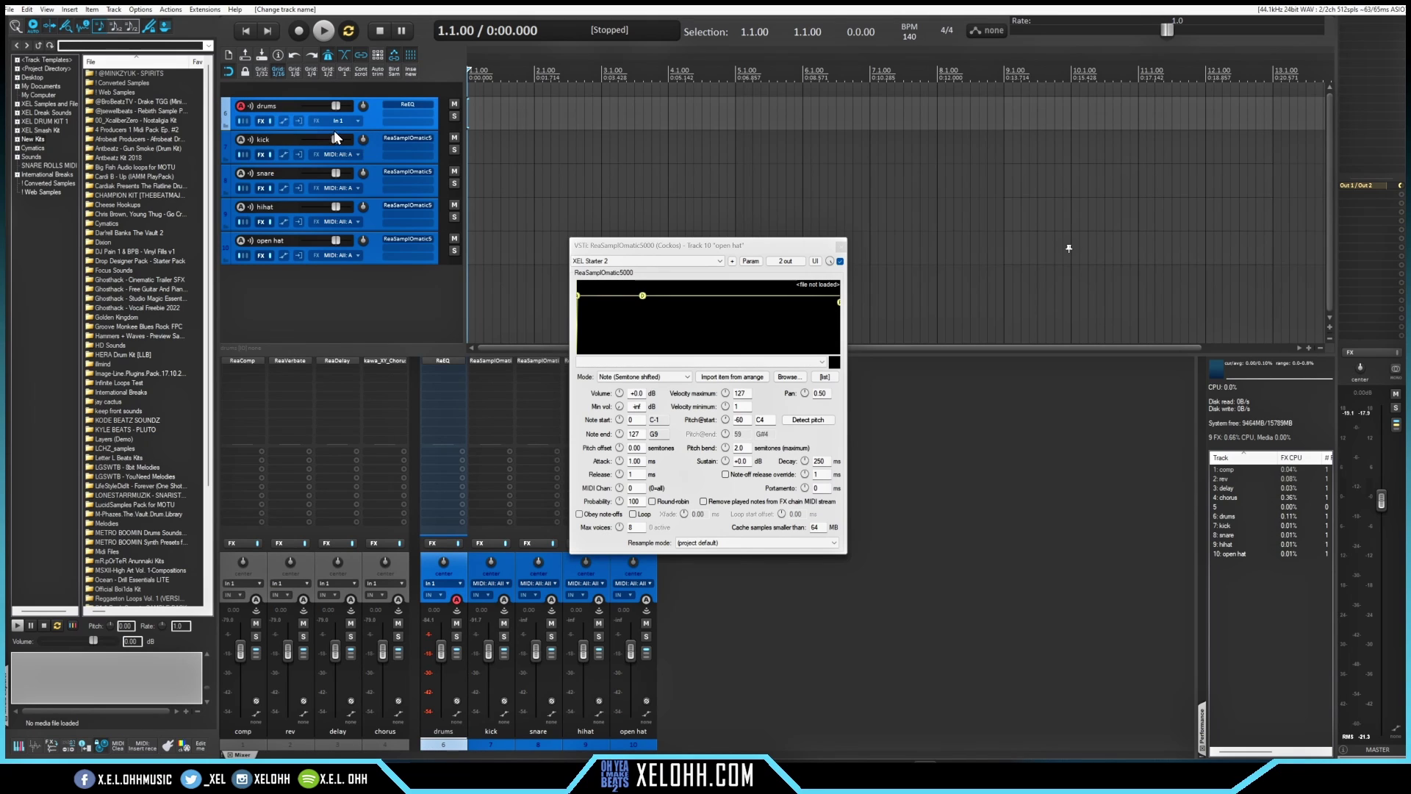
# Nest kick through open hat inside the drums folder and close the sampler windows
pyautogui.click(370, 155)
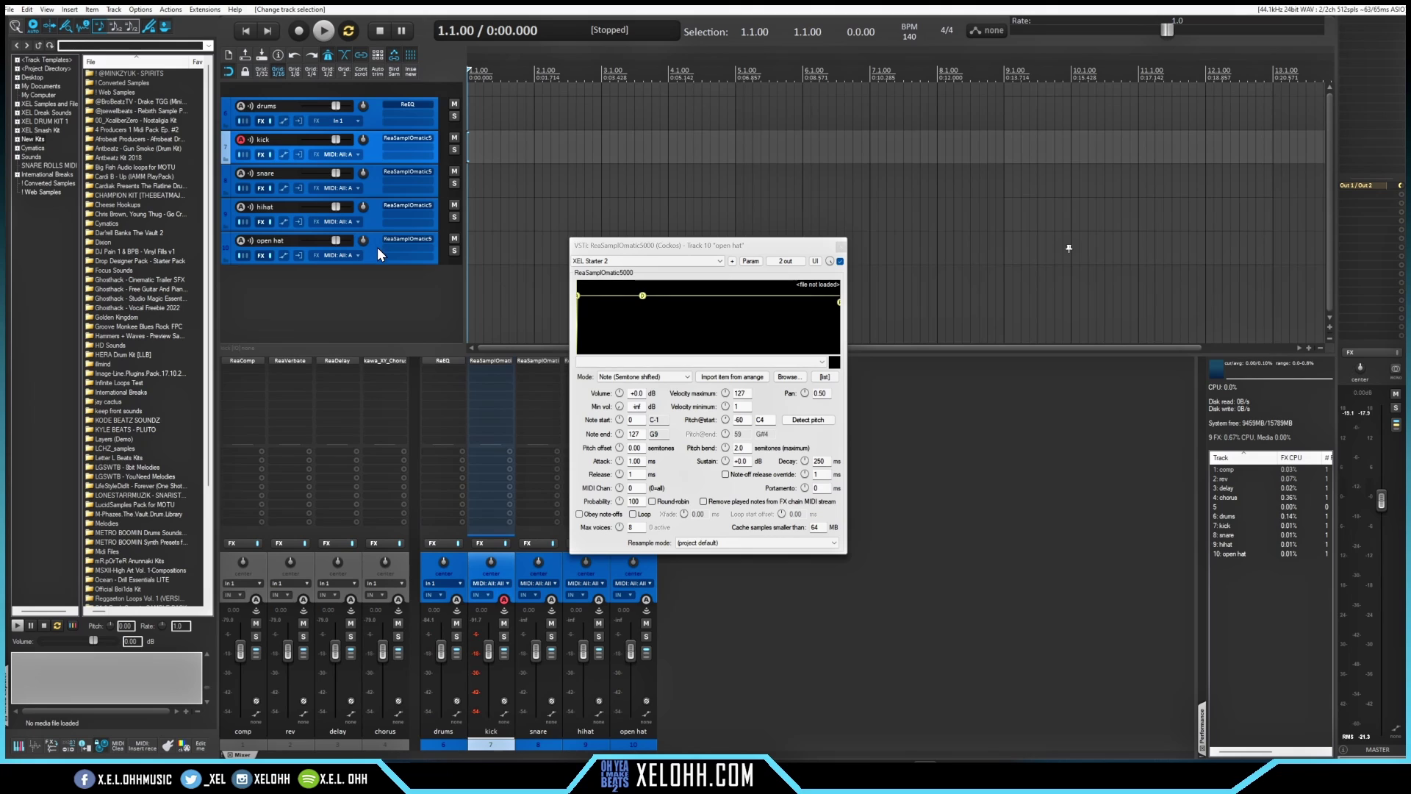
pyautogui.keyDown('shift'); pyautogui.click(375, 248); pyautogui.keyUp('shift')
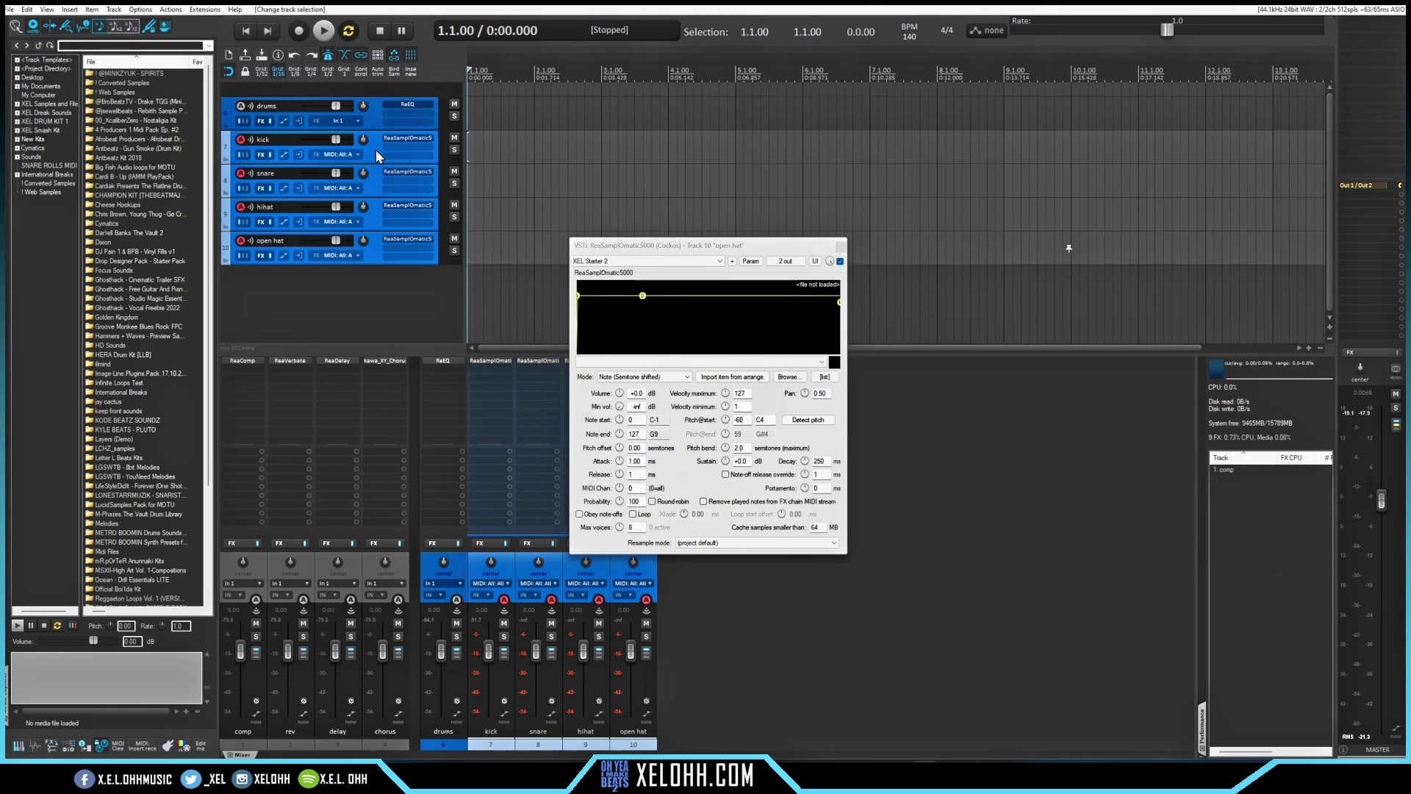
pyautogui.moveTo(376, 148); pyautogui.dragTo(380, 117)
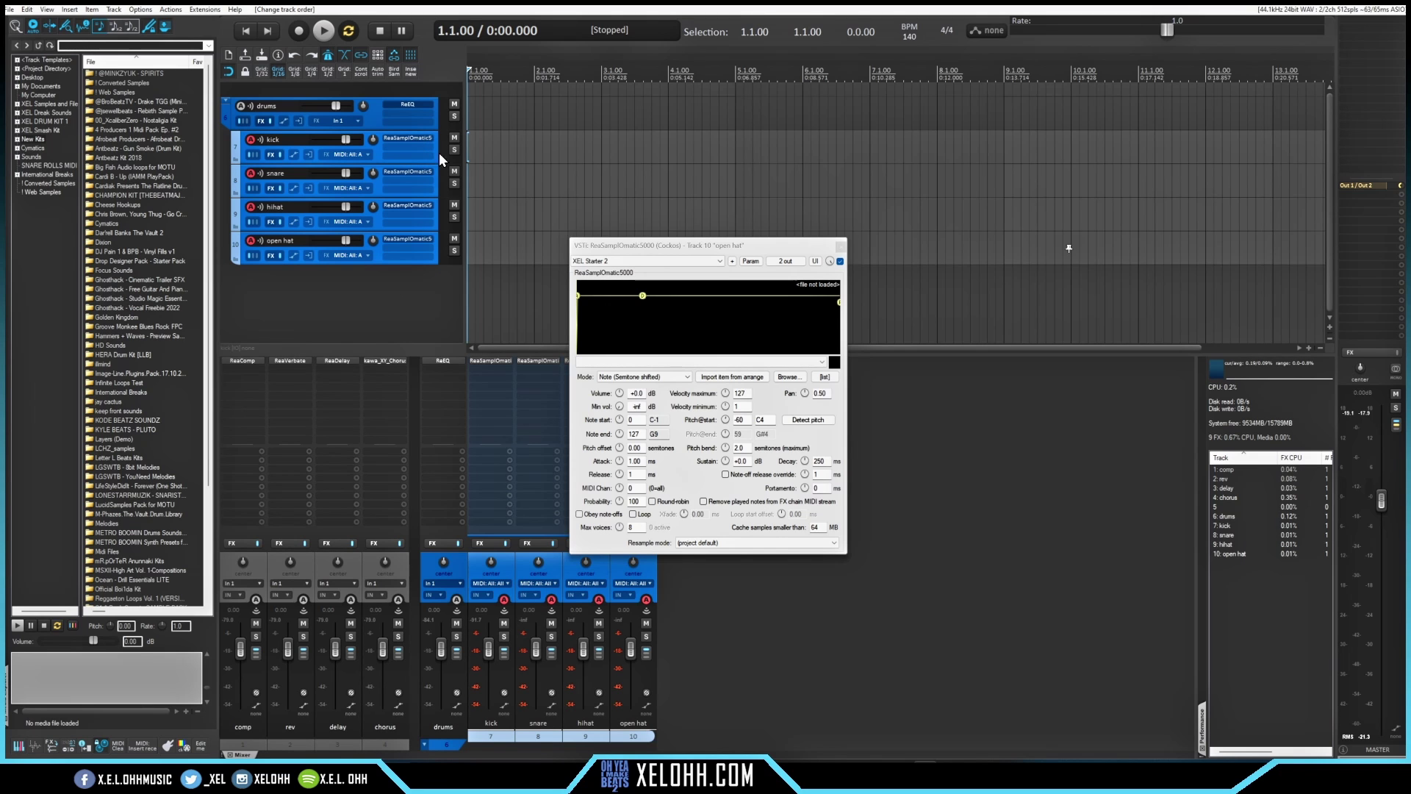
pyautogui.click(841, 247)
pyautogui.click(842, 247)
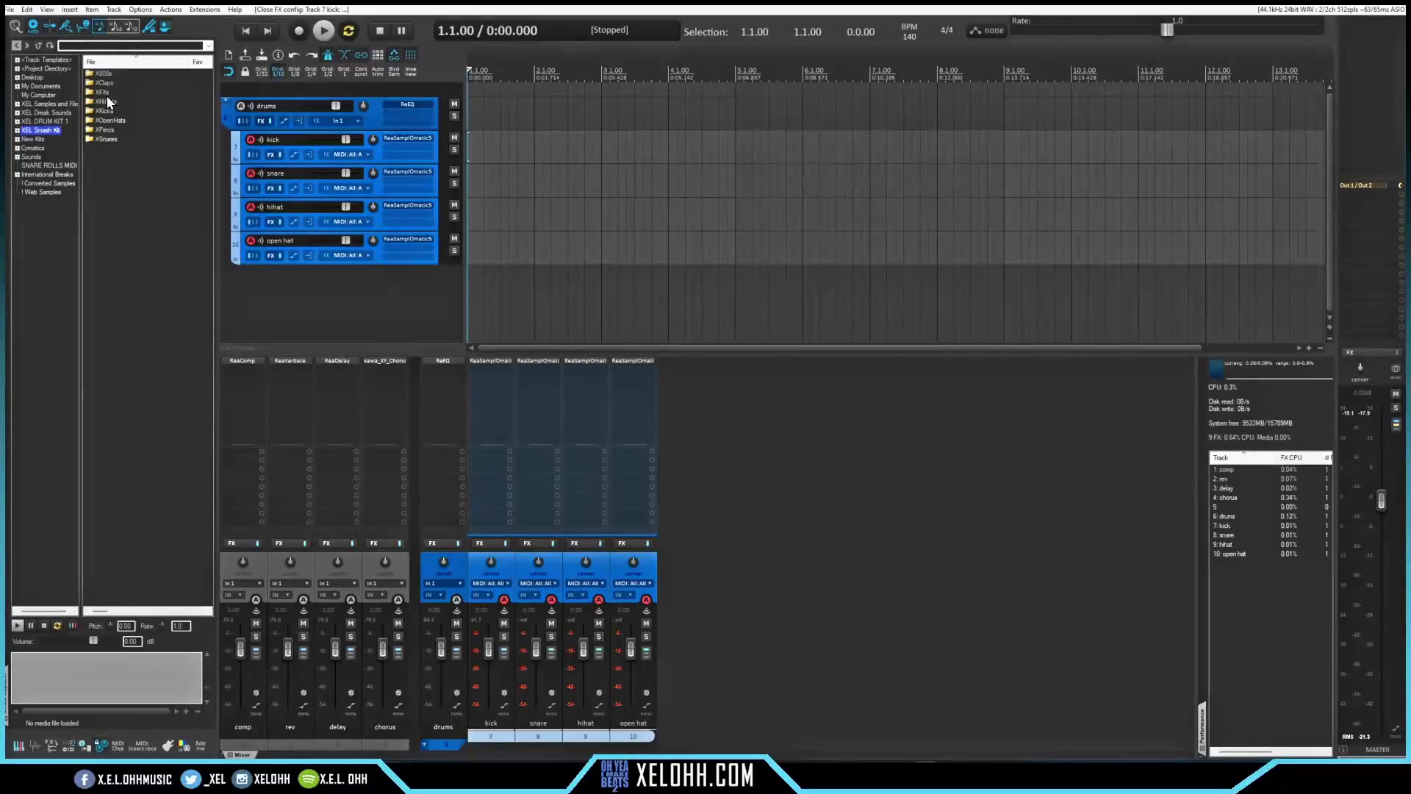
# Load X Kick Bio Polar.wav from the XKicks folder into the kick sampler
pyautogui.doubleClick(104, 110)
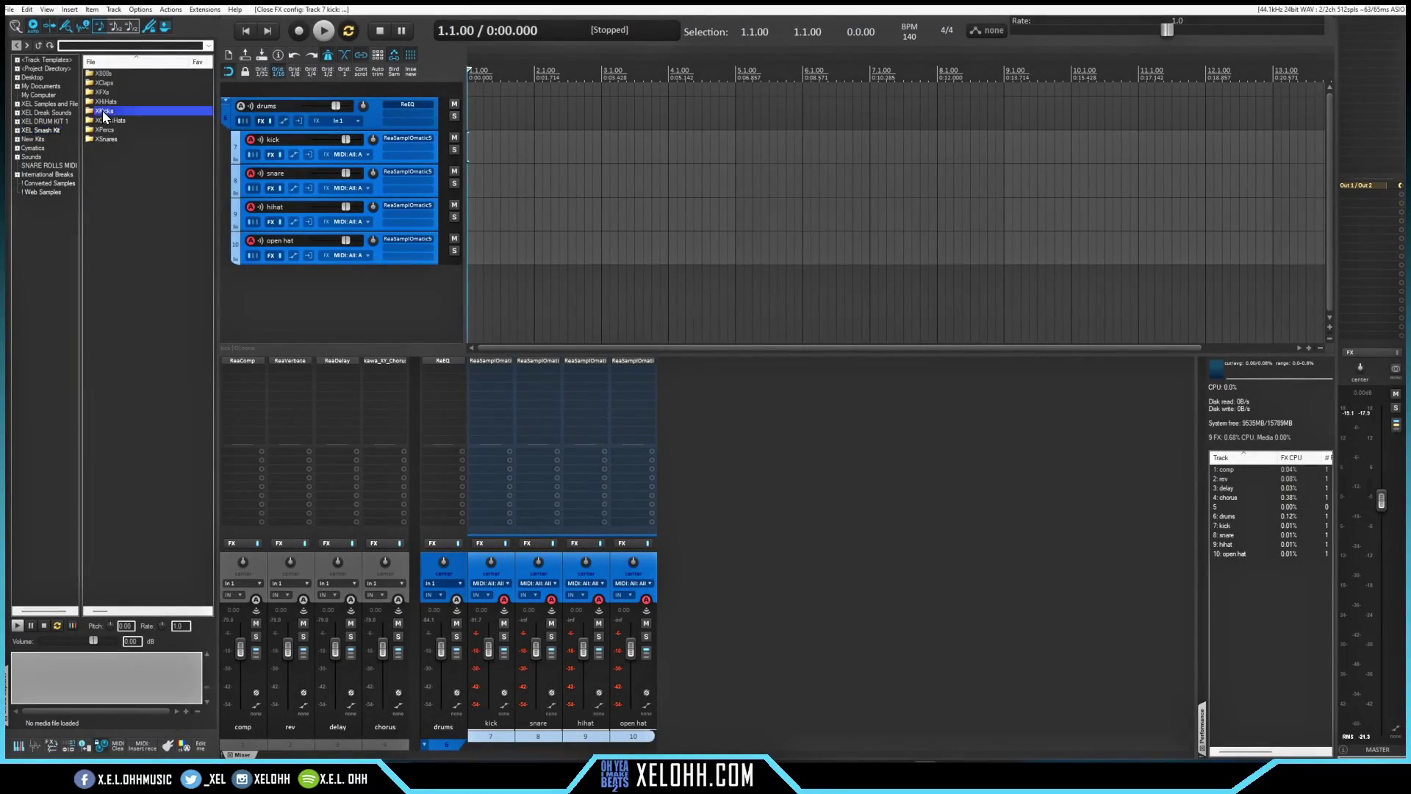
pyautogui.click(118, 74)
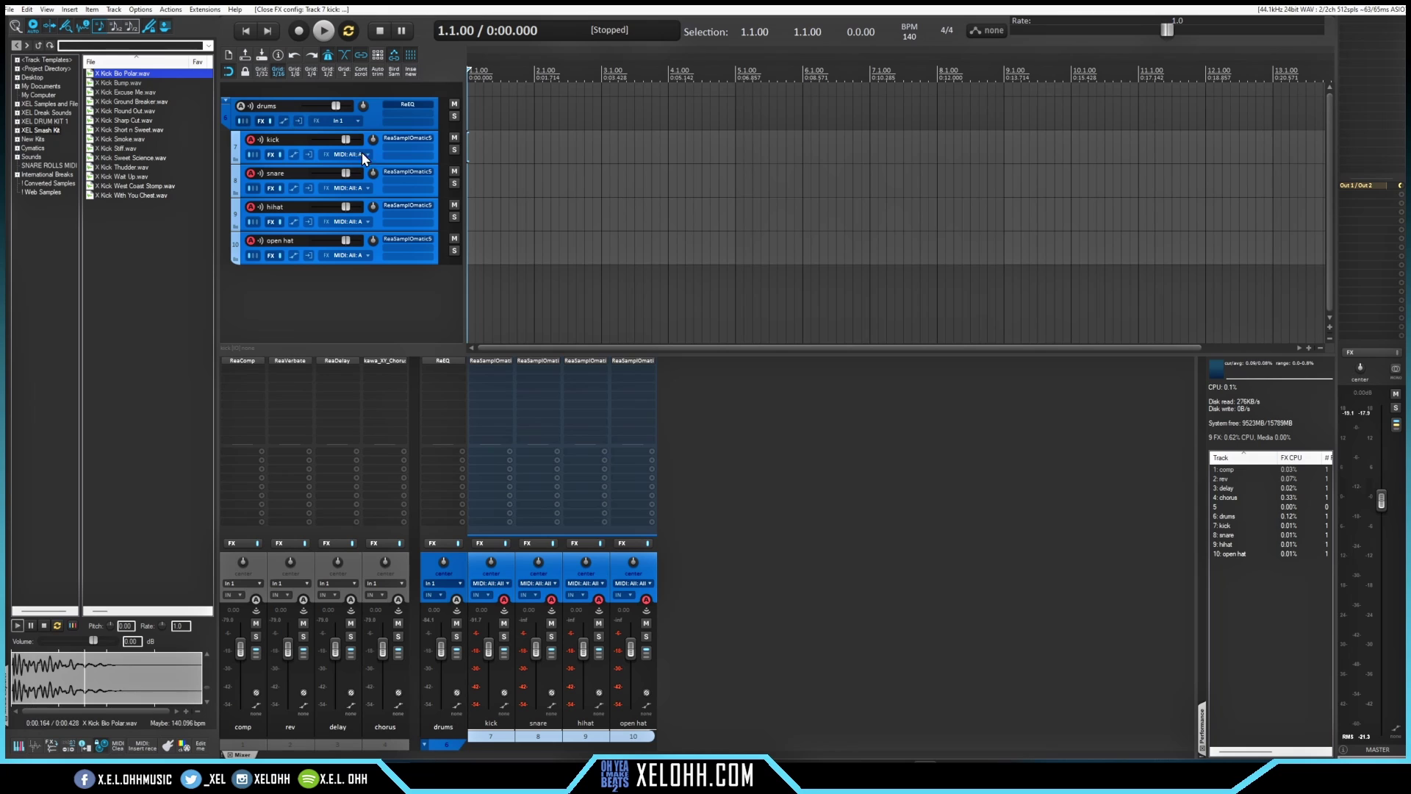
pyautogui.click(411, 139)
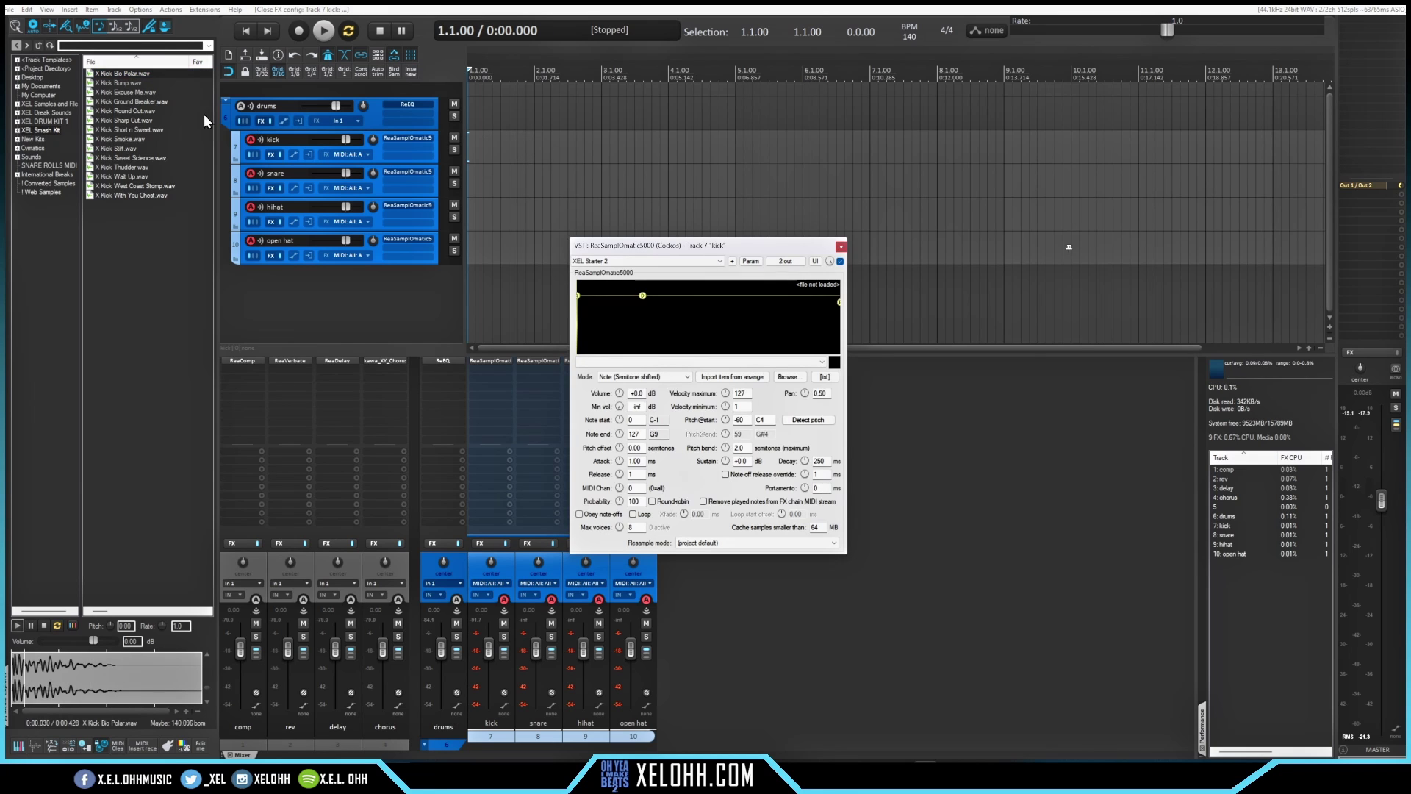
pyautogui.moveTo(126, 75); pyautogui.dragTo(695, 323)
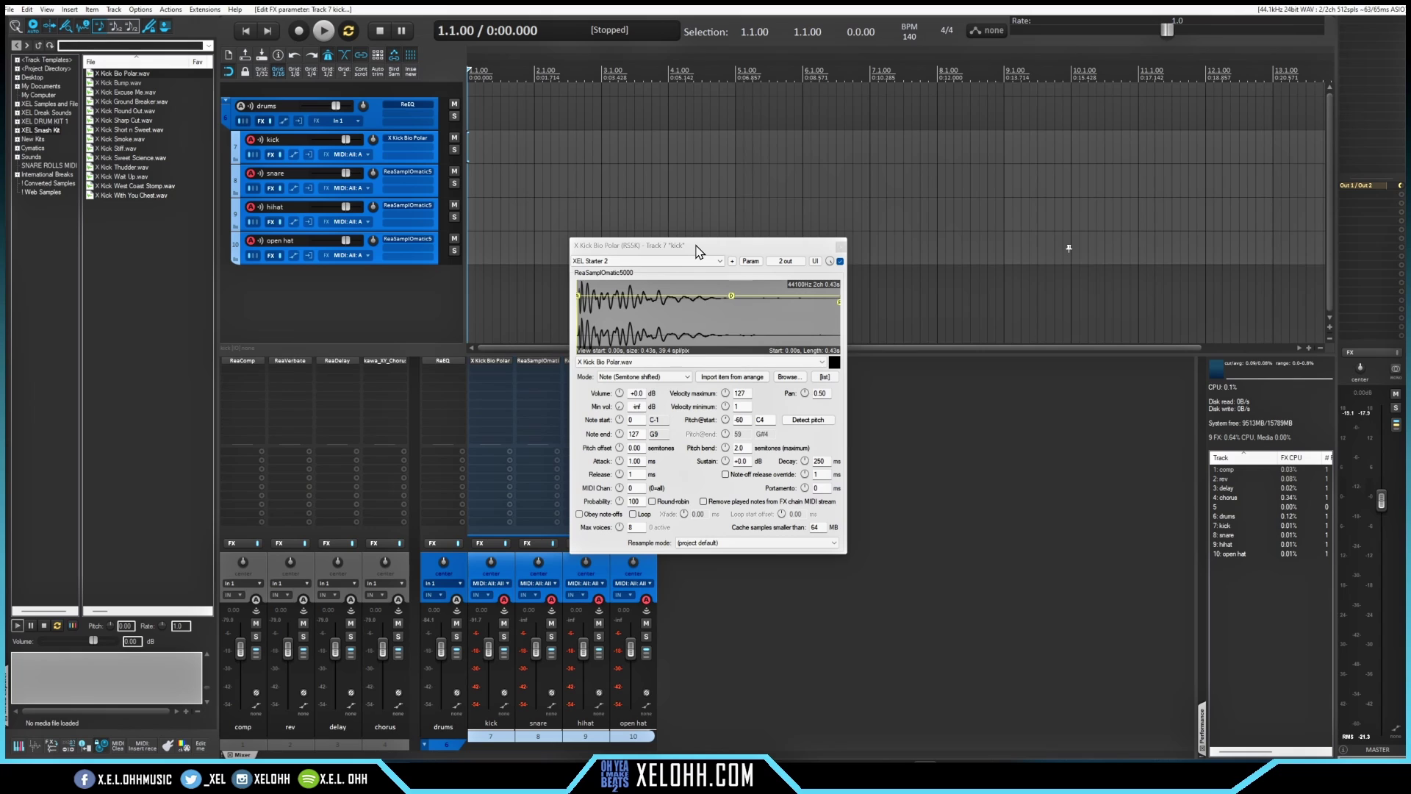
pyautogui.click(662, 362)
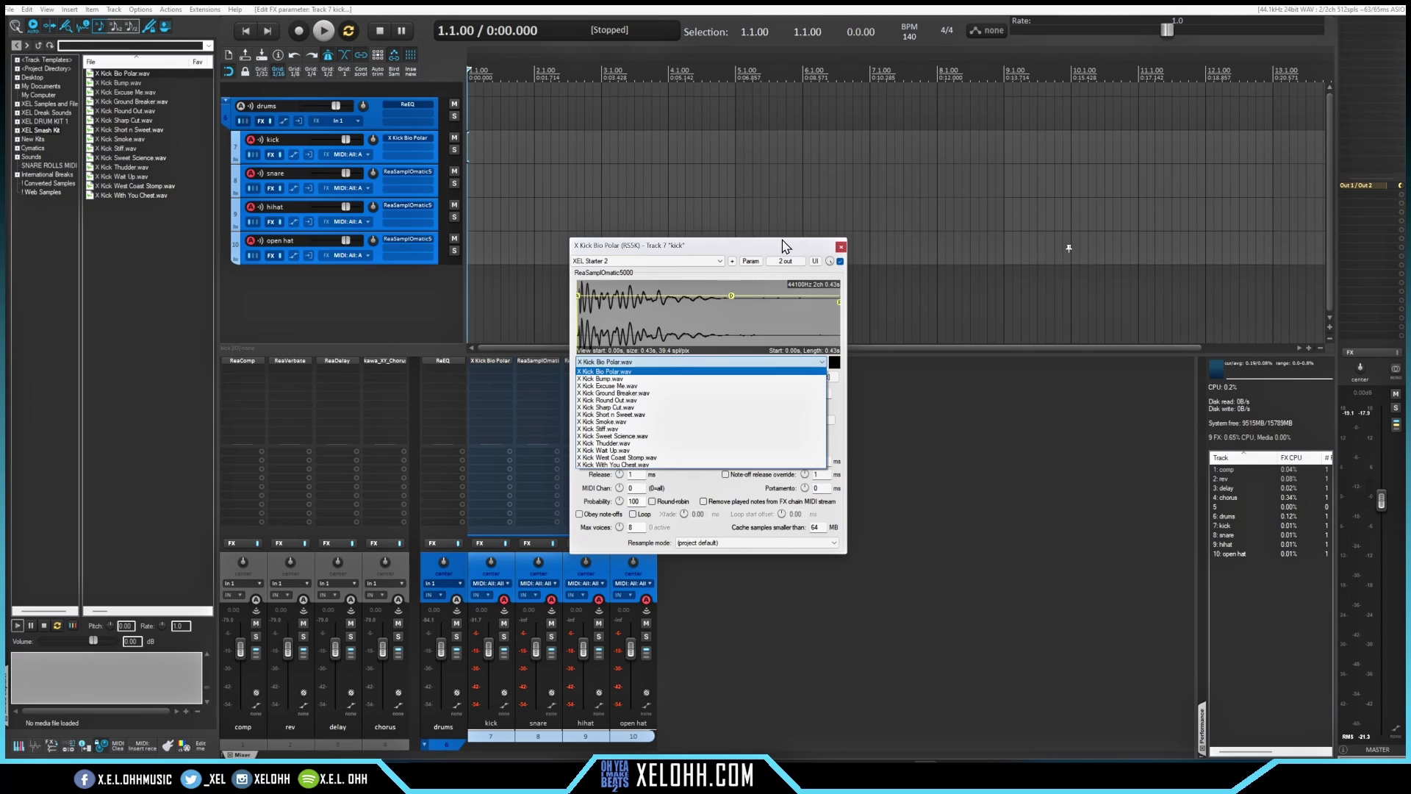
pyautogui.click(841, 246)
# Load X Snare Crowd Pleaser.wav from the XSnares folder into the snare sampler
pyautogui.click(404, 172)
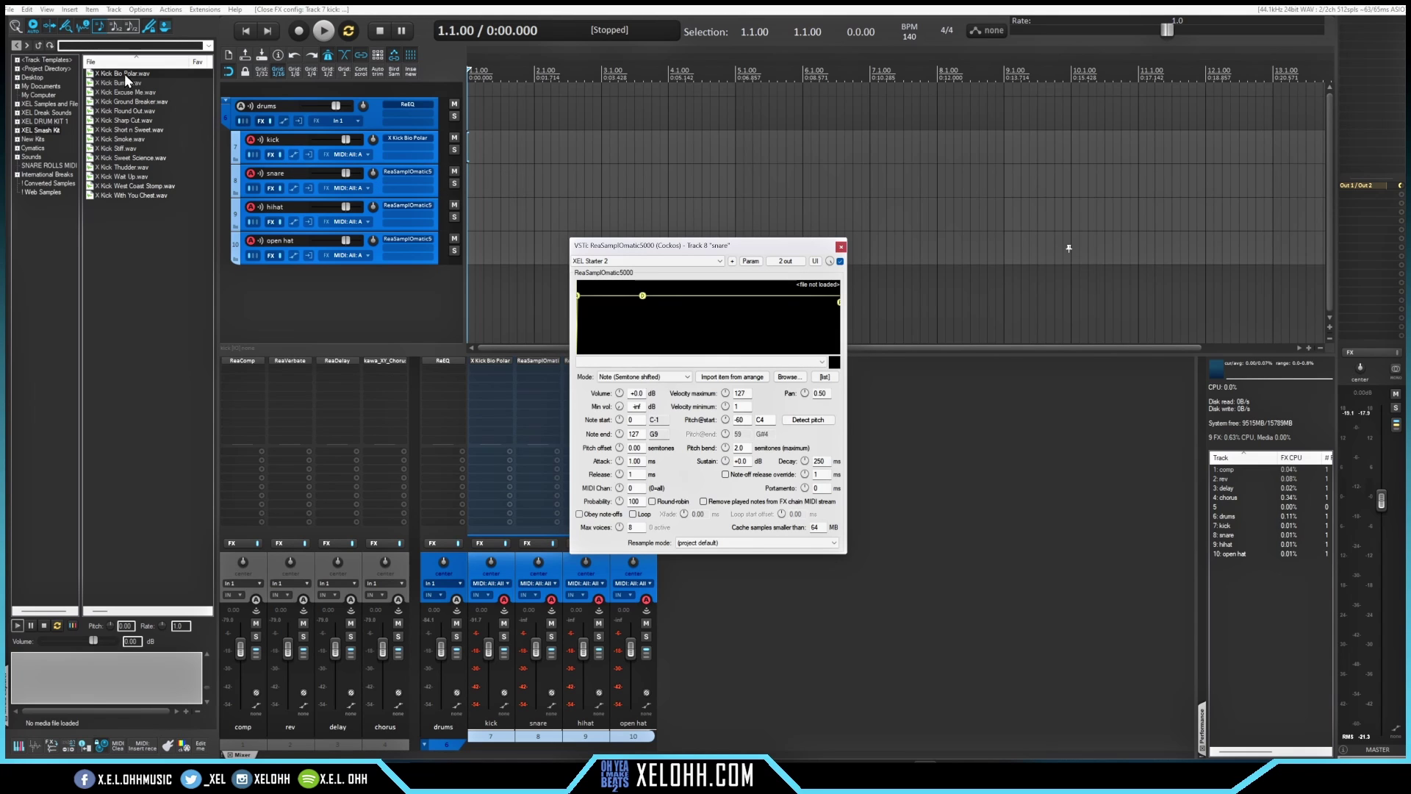
pyautogui.click(39, 46)
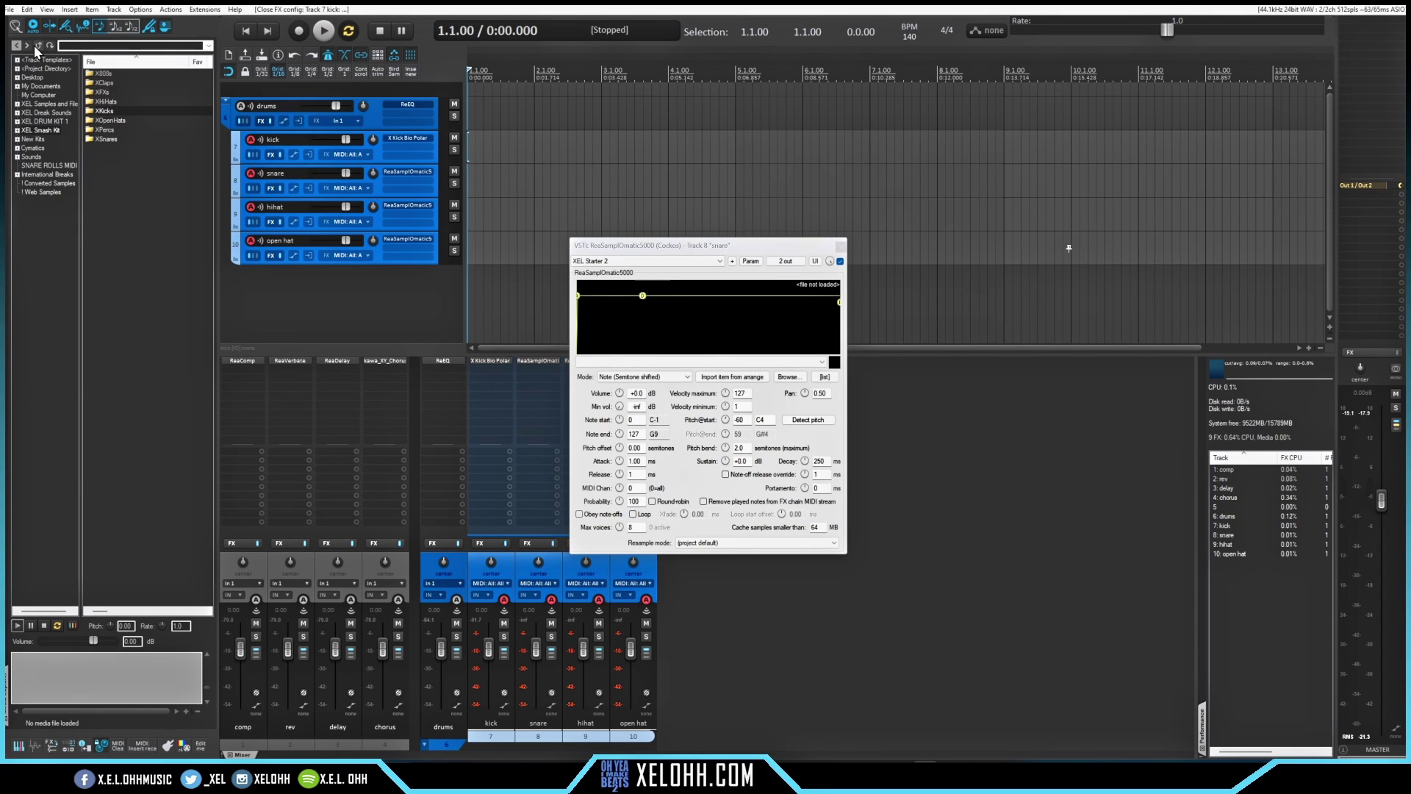
pyautogui.doubleClick(110, 140)
pyautogui.moveTo(119, 74); pyautogui.dragTo(685, 340)
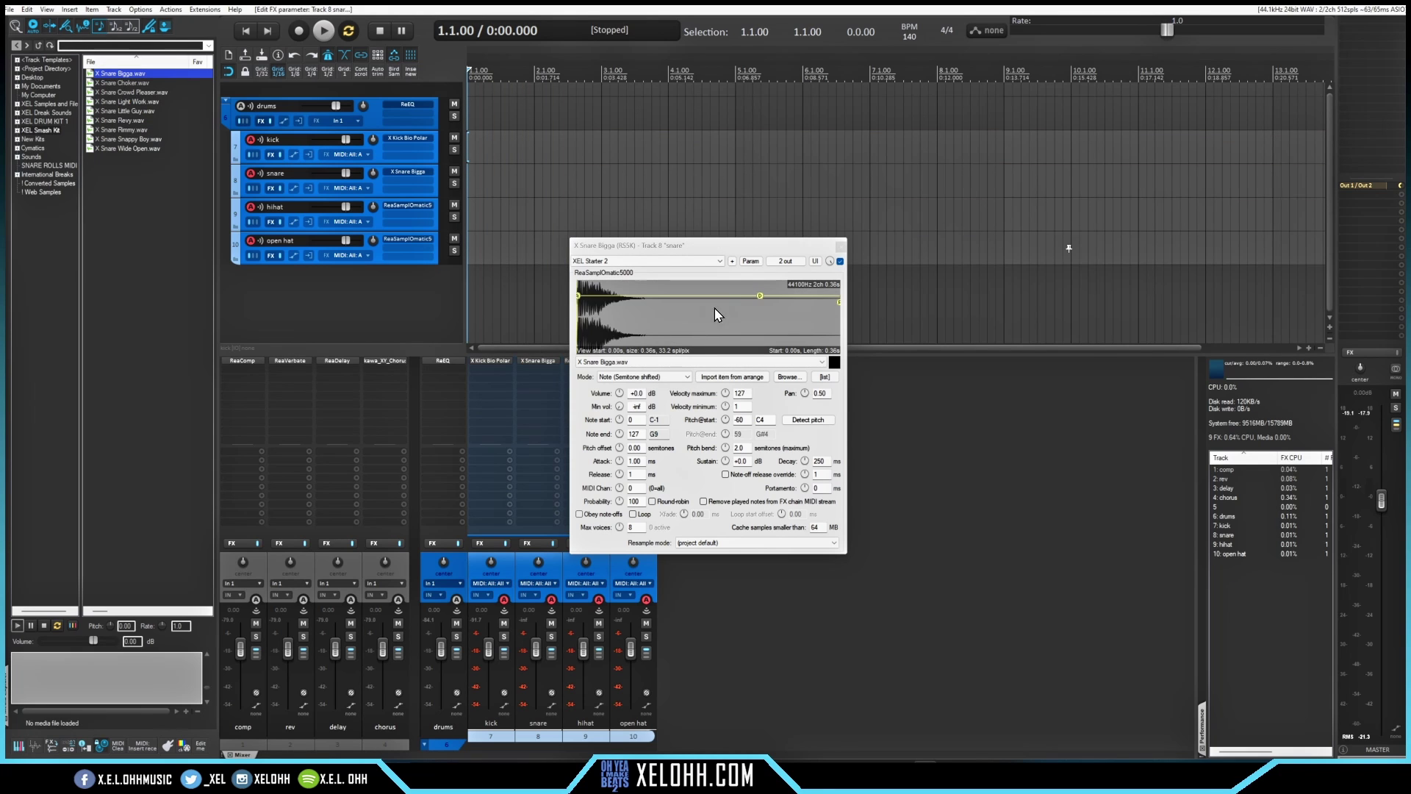
pyautogui.click(664, 363)
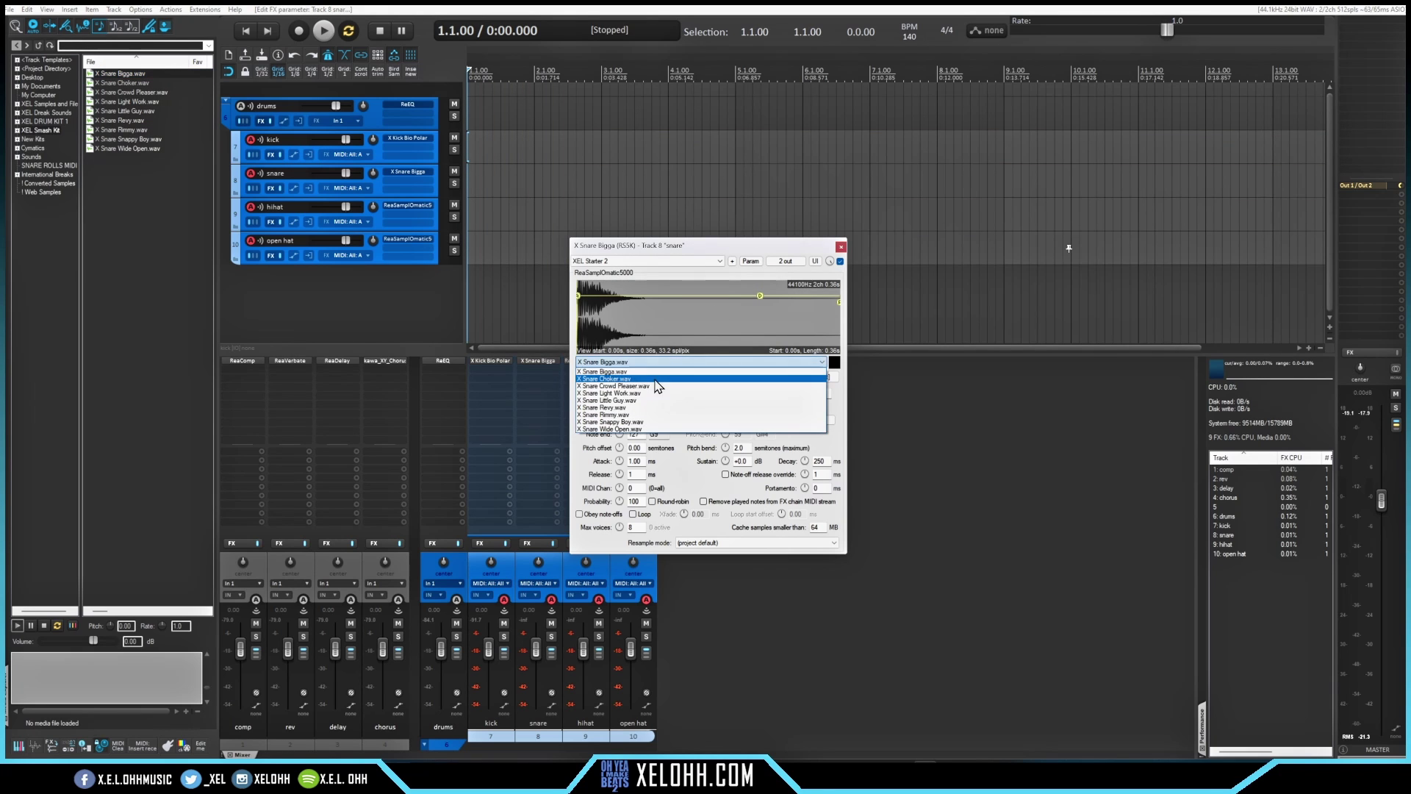
pyautogui.click(656, 386)
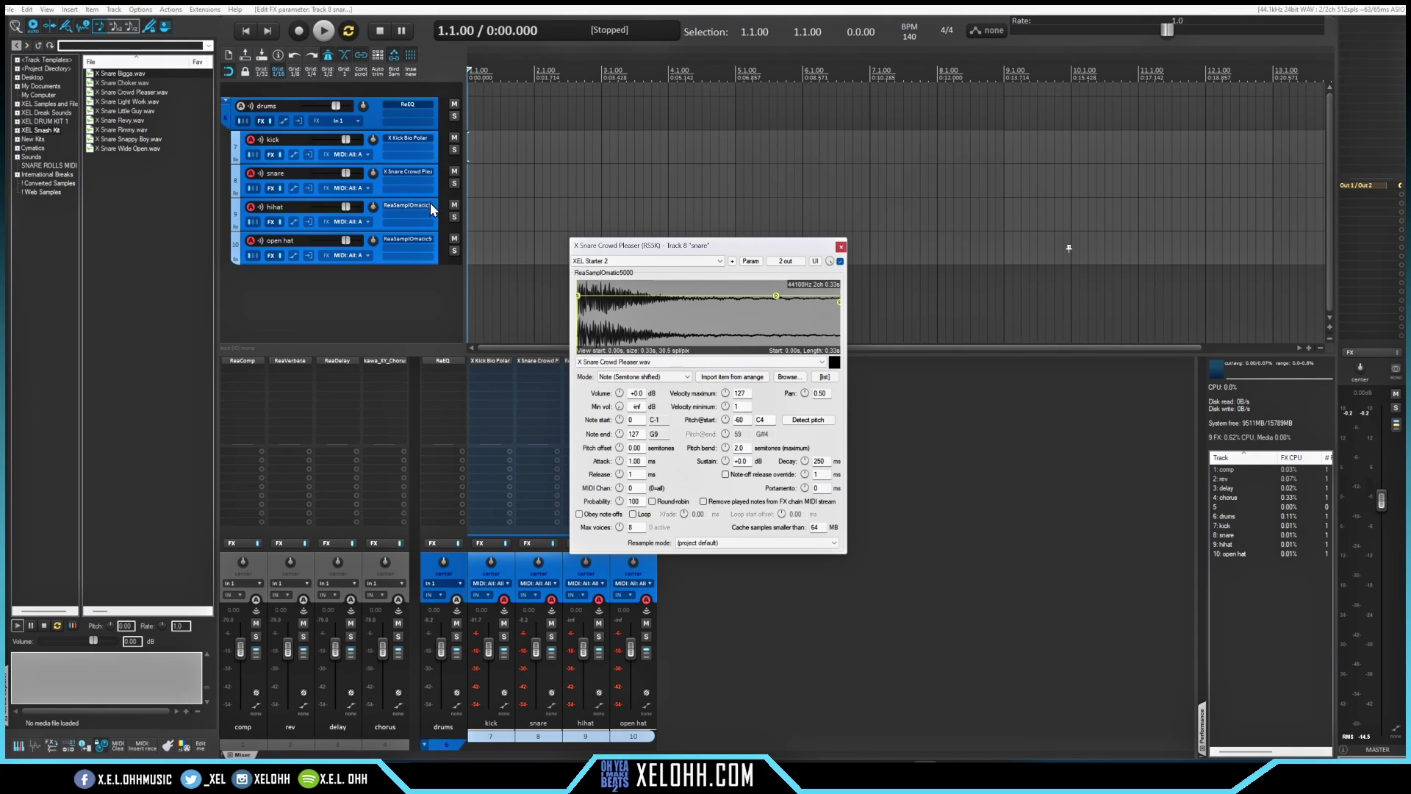
pyautogui.click(840, 247)
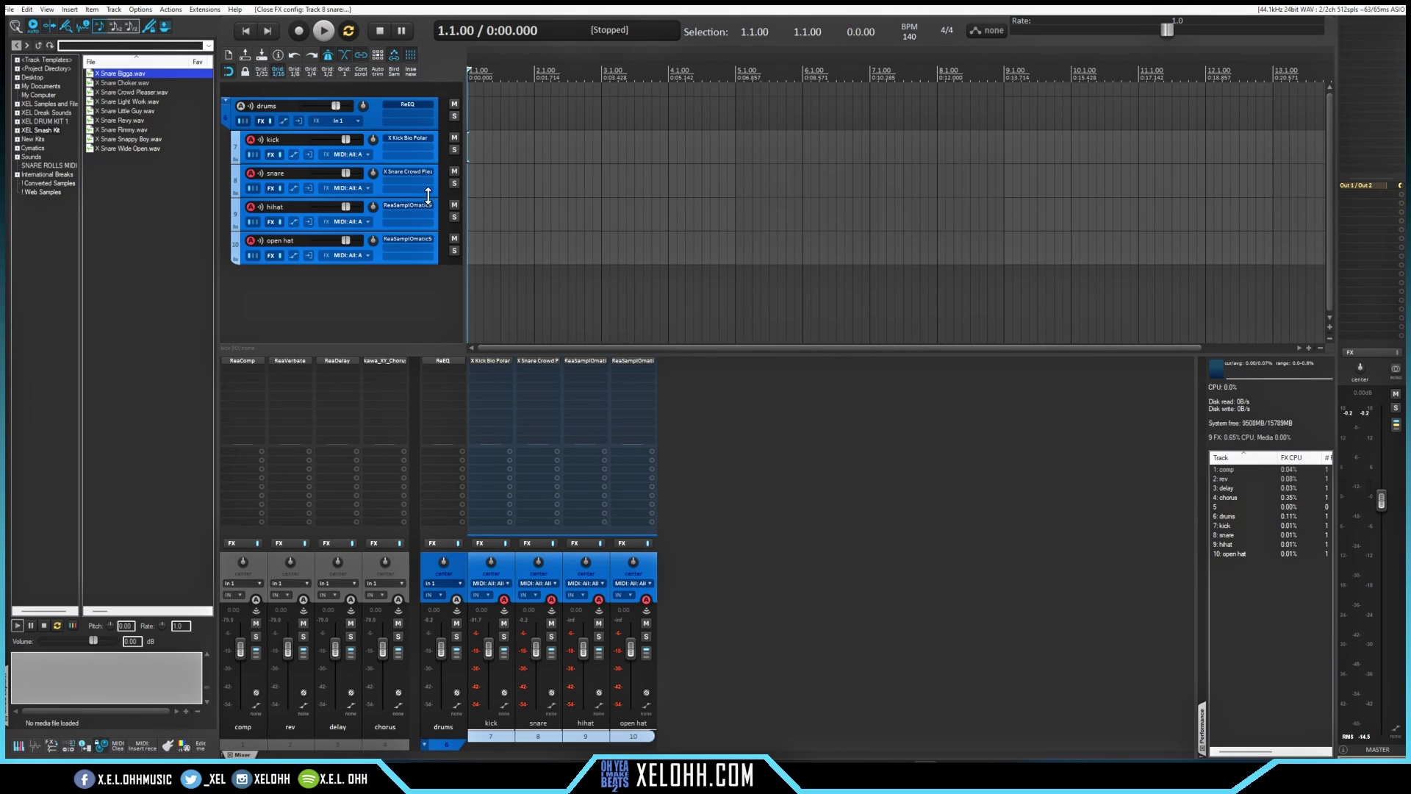
# Load X HiHat Coming For Ya.wav from the XHiHats folder into the hihat sampler
pyautogui.click(38, 46)
pyautogui.doubleClick(115, 101)
pyautogui.moveTo(125, 92); pyautogui.dragTo(694, 336)
pyautogui.click(840, 246)
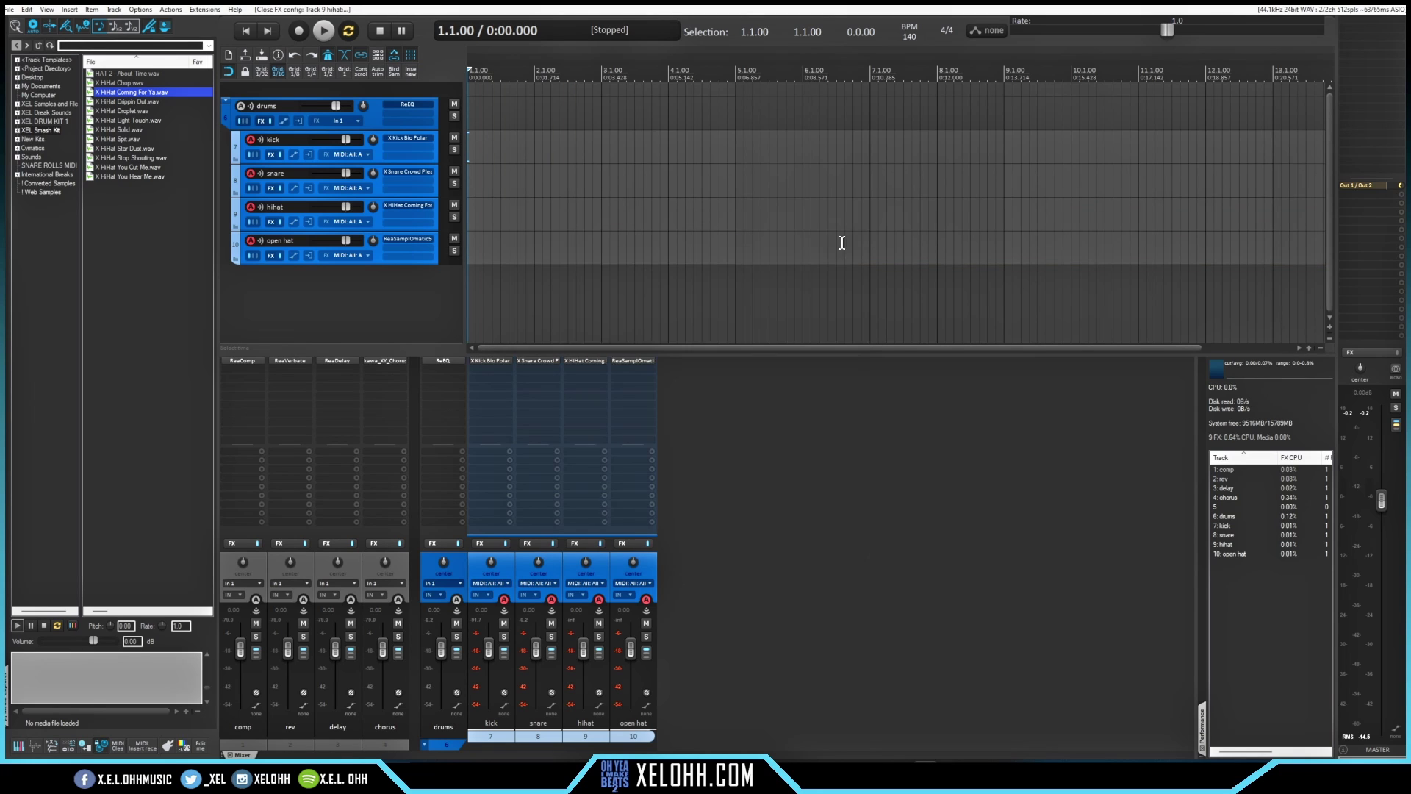
# Load X Open Hat Crash The Party.wav into the open hat sampler
pyautogui.click(408, 239)
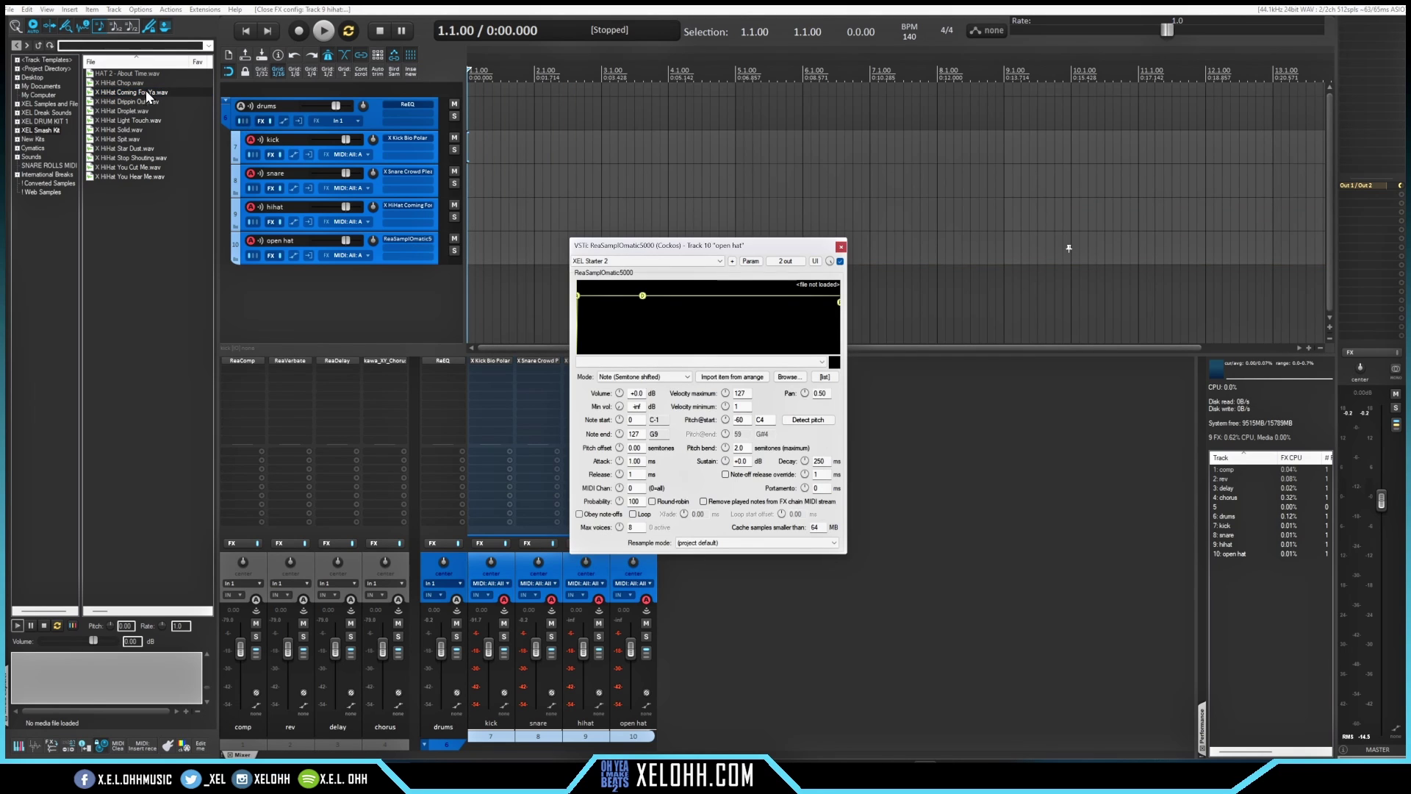
pyautogui.click(53, 43)
pyautogui.doubleClick(106, 118)
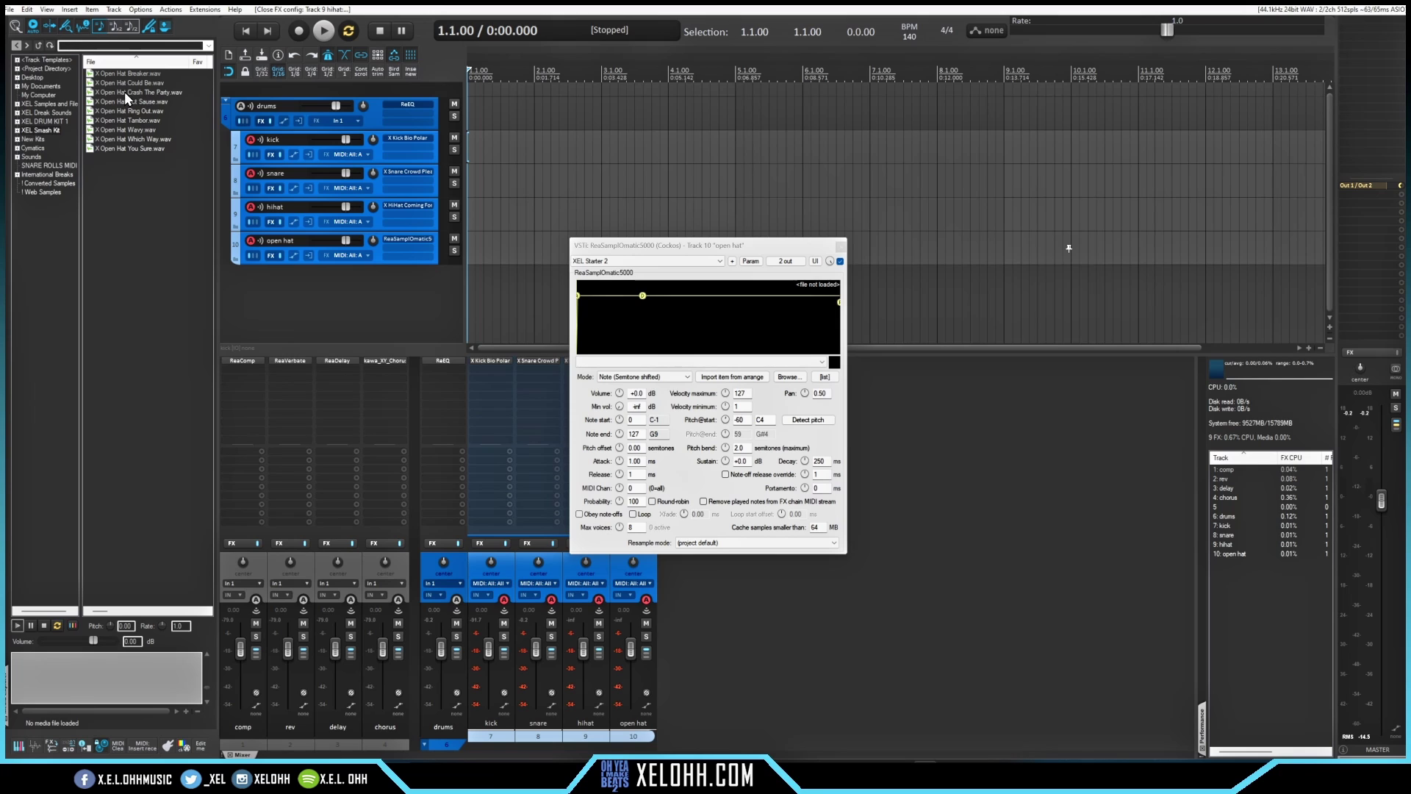
pyautogui.moveTo(129, 94); pyautogui.dragTo(655, 323)
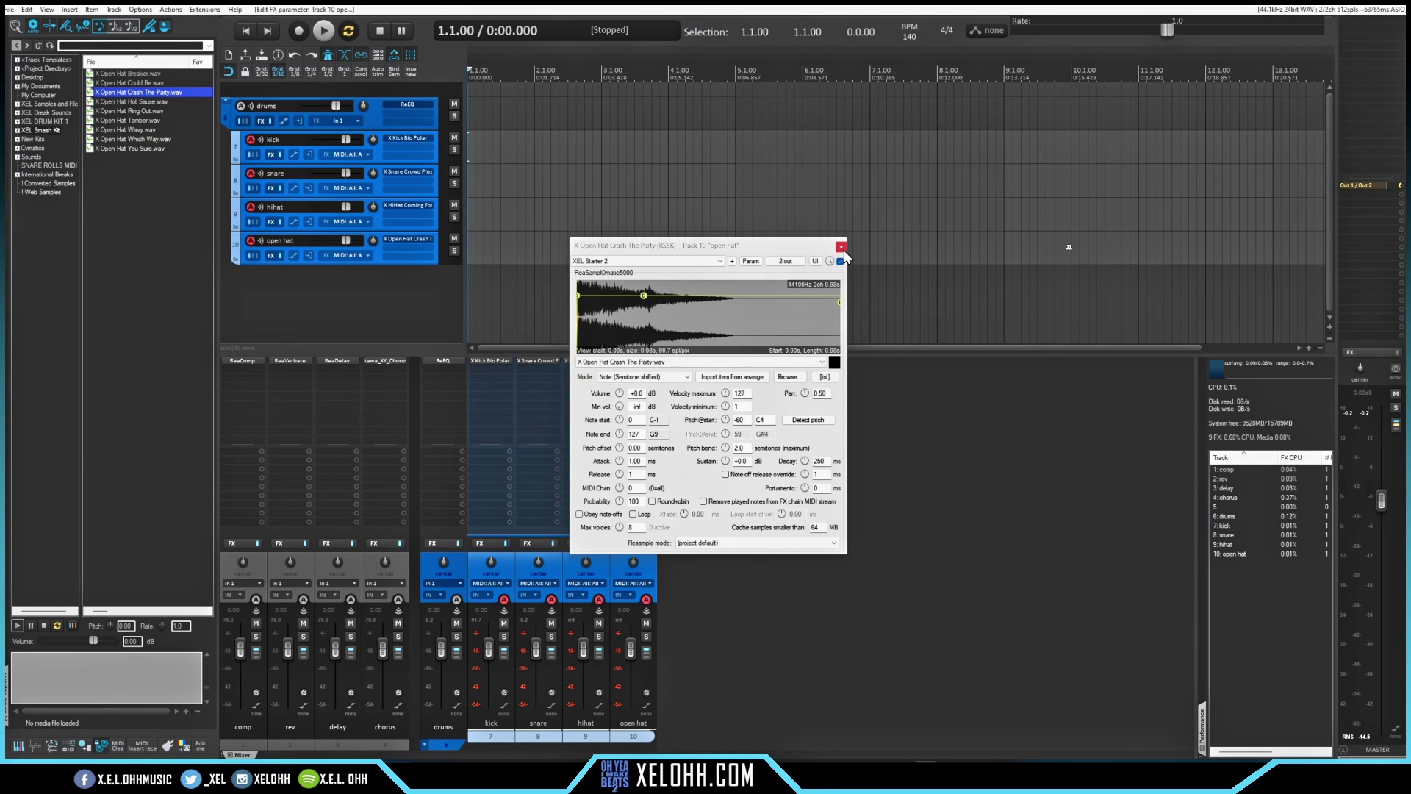
pyautogui.click(841, 245)
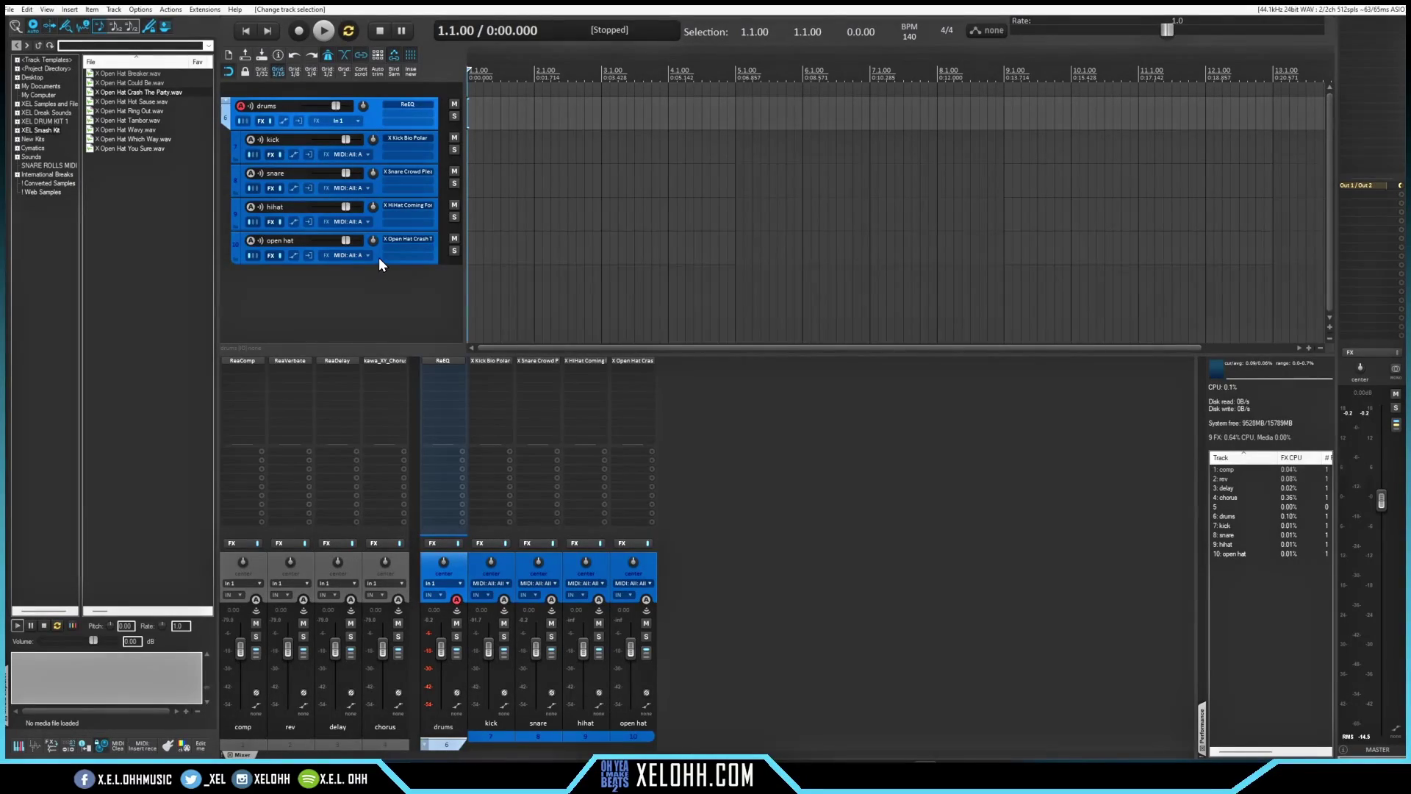
# Record-arm the drum tracks and create an RS5K Drum Kit track template folder
pyautogui.press('F9')
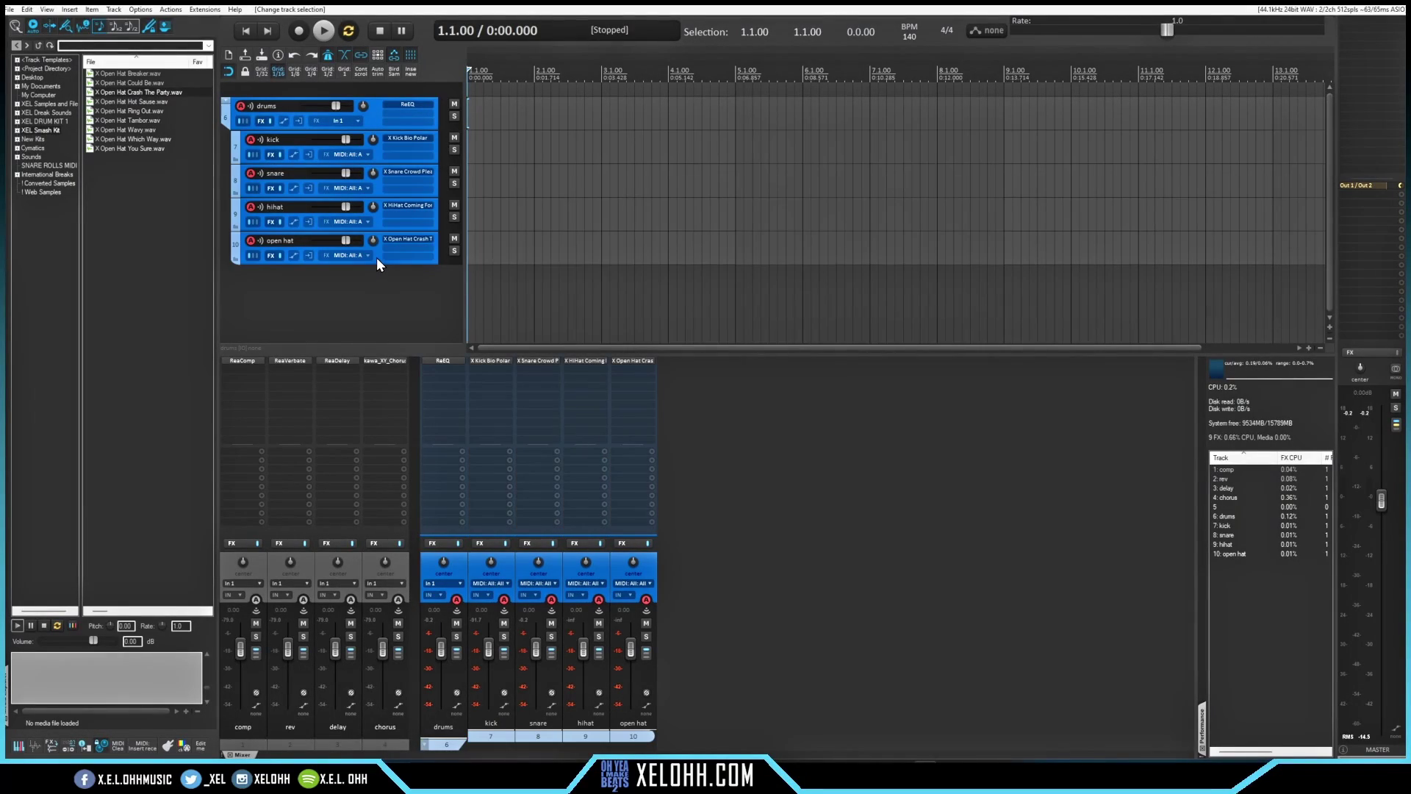
pyautogui.rightClick(378, 263)
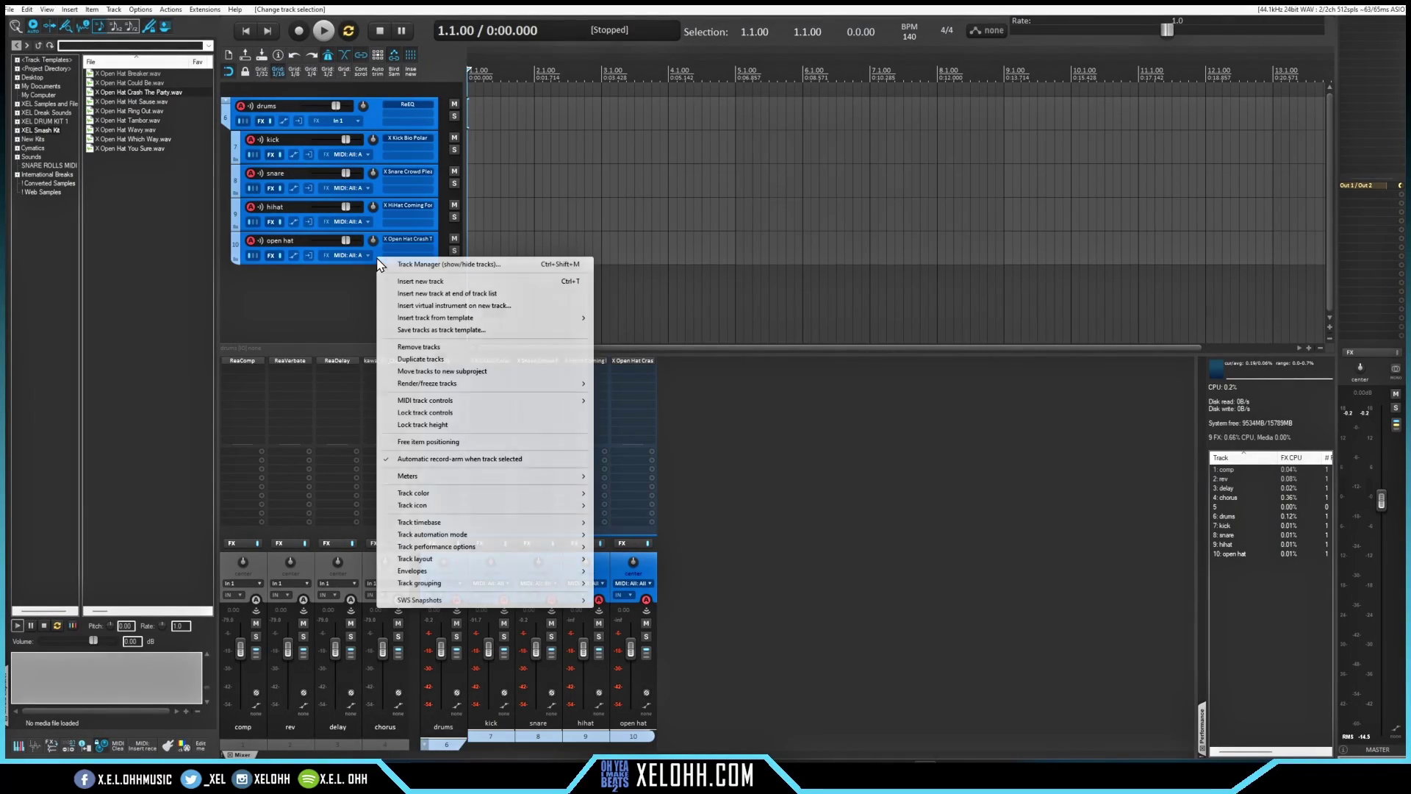
pyautogui.click(433, 330)
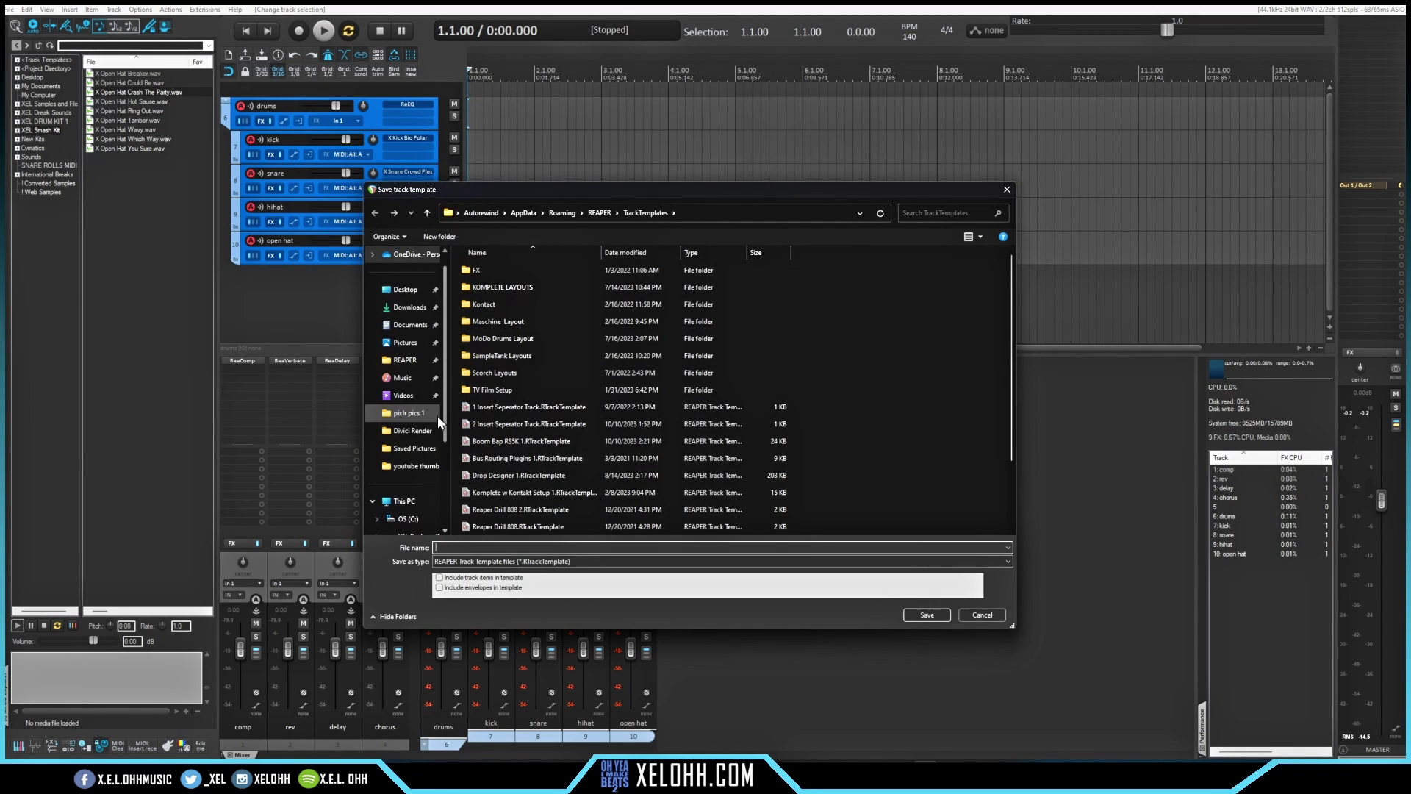
pyautogui.rightClick(453, 373)
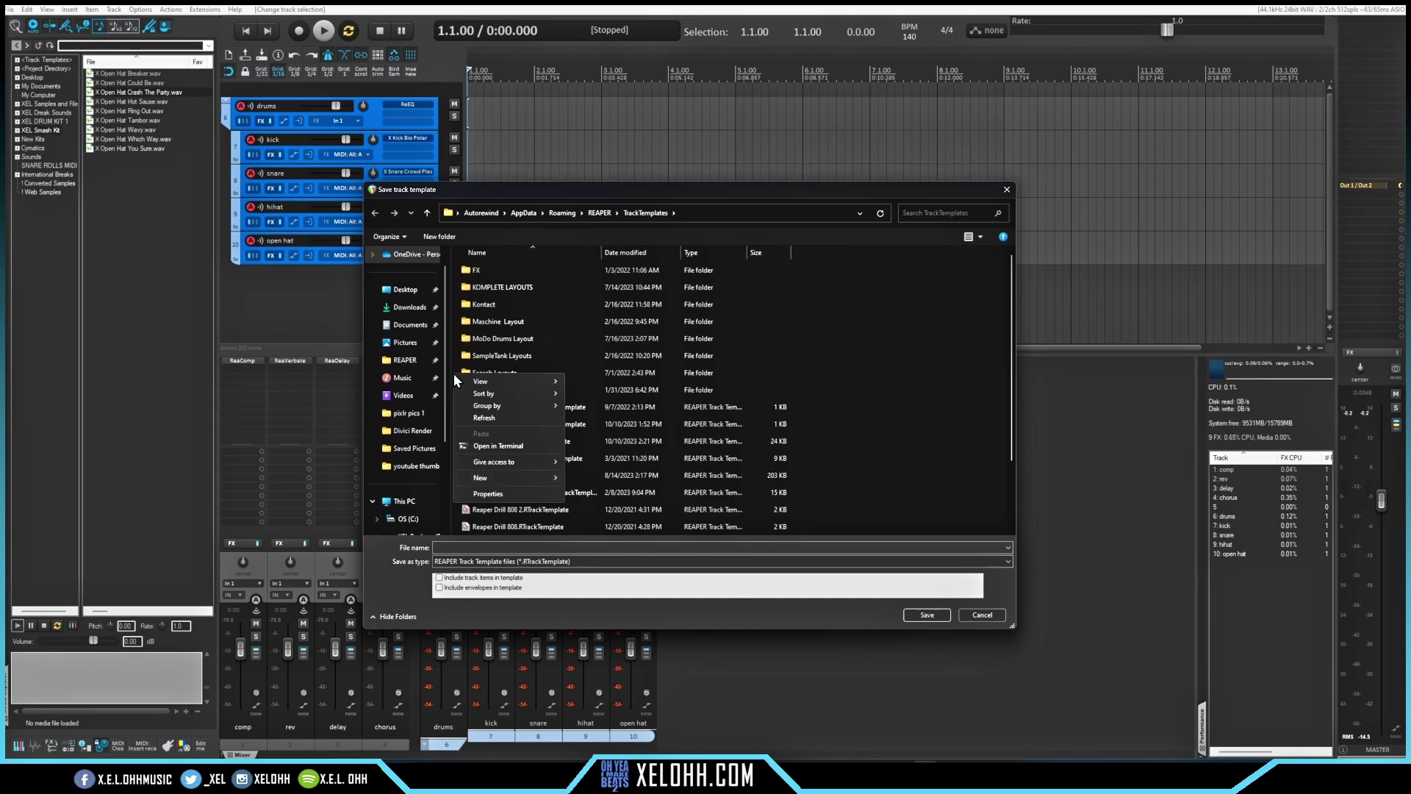
pyautogui.moveTo(537, 478)
pyautogui.click(592, 480)
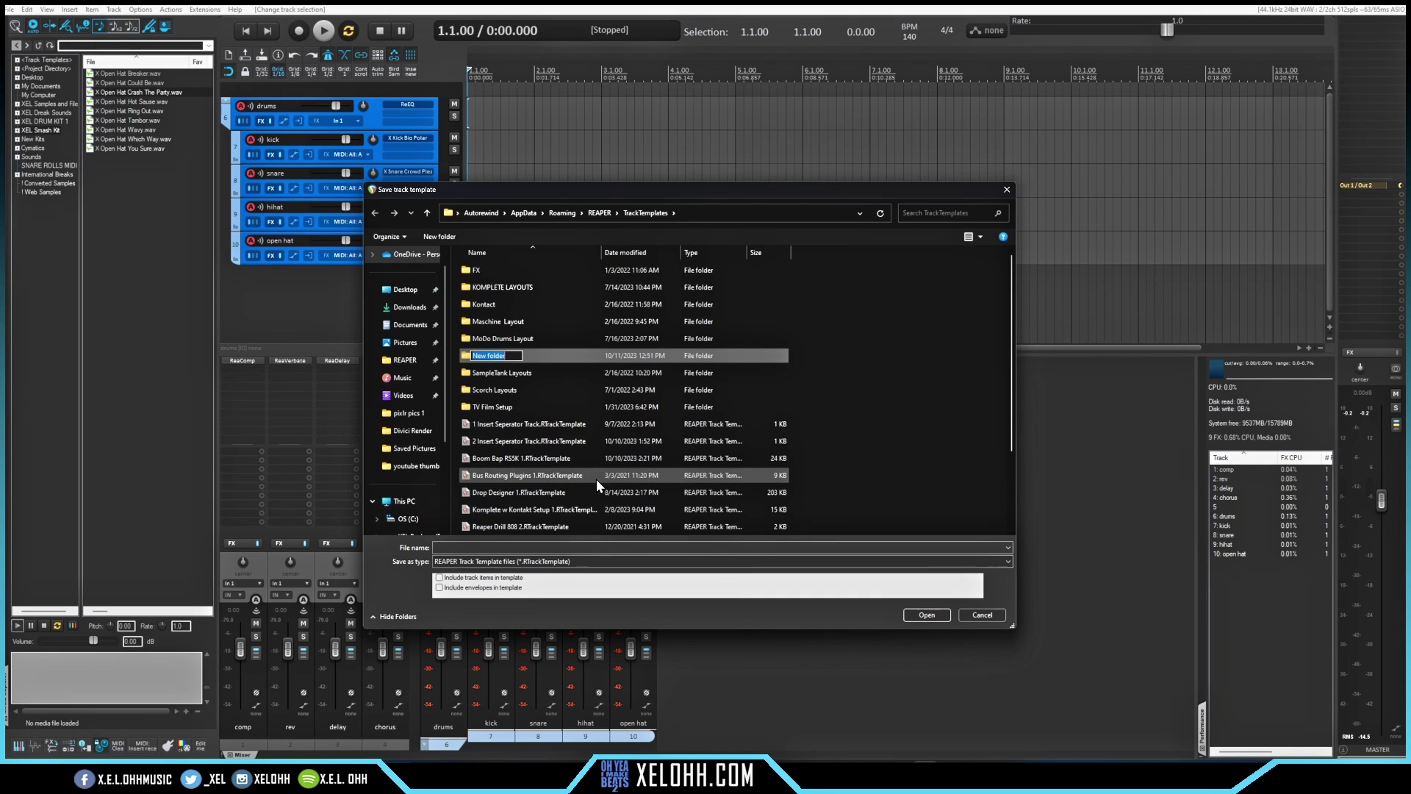
pyautogui.write('RS5K Drum Kit')
pyautogui.click(720, 357)
# Save the tracks as template Siple Drums in RS5K Drum Kit, including track items
pyautogui.doubleClick(545, 356)
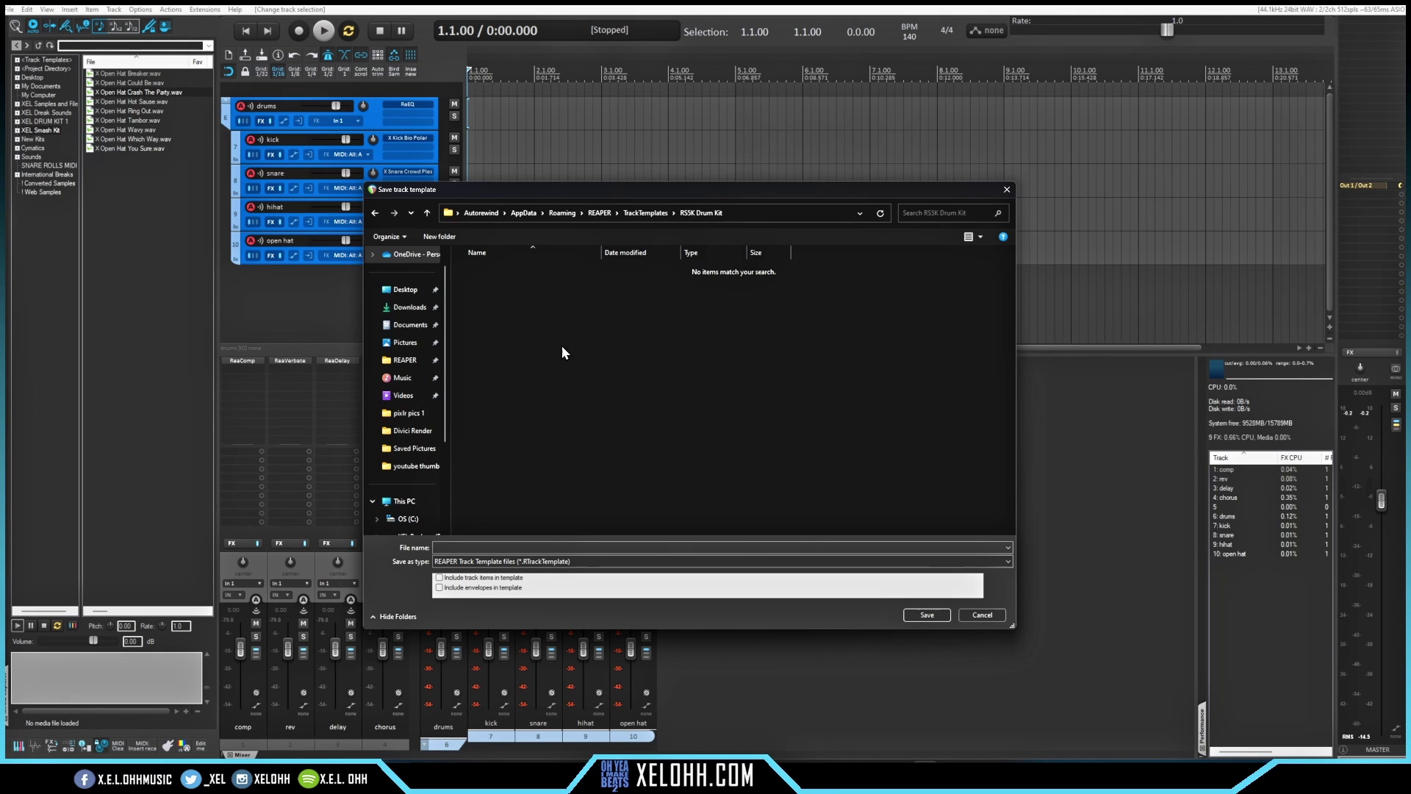
pyautogui.click(478, 547)
pyautogui.write('Siple Drums')
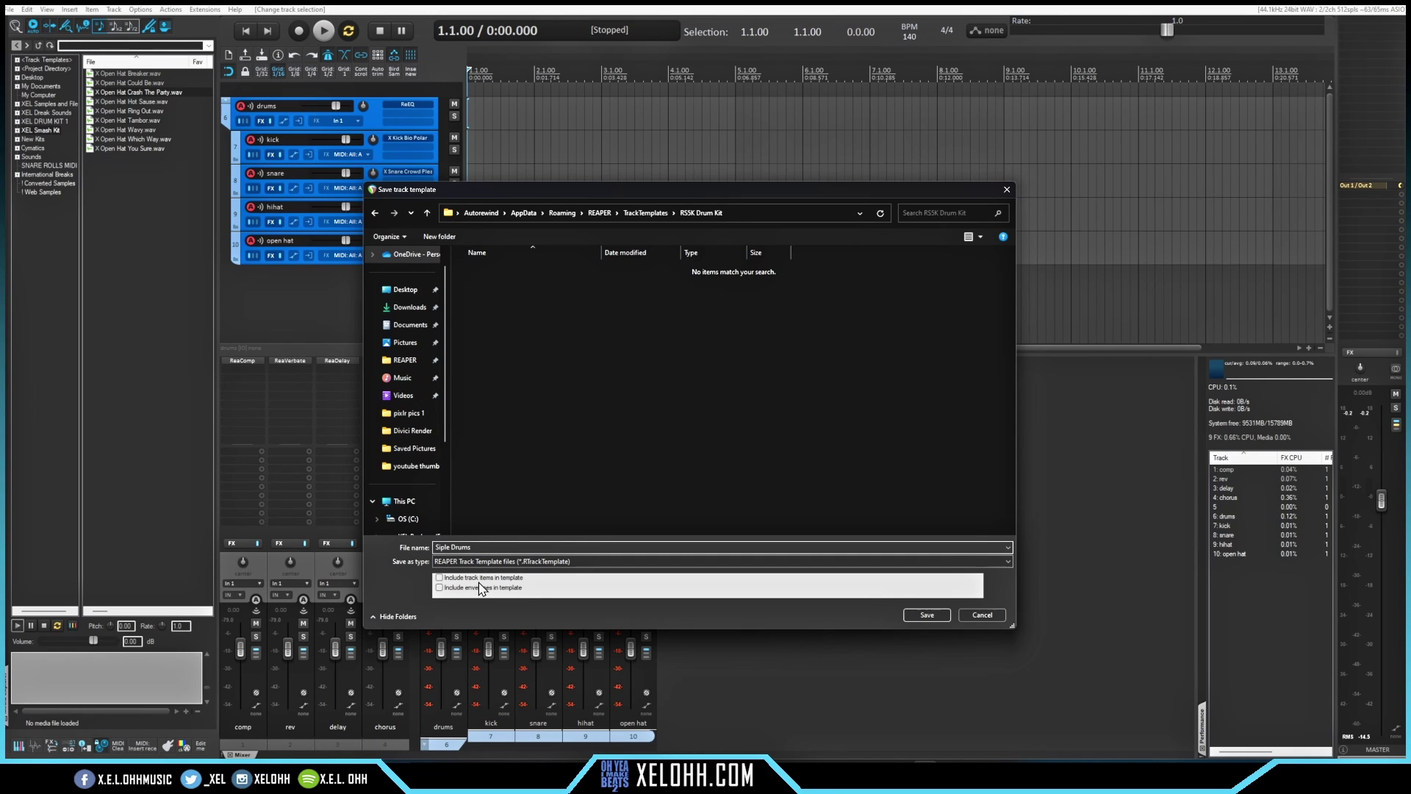
pyautogui.click(438, 578)
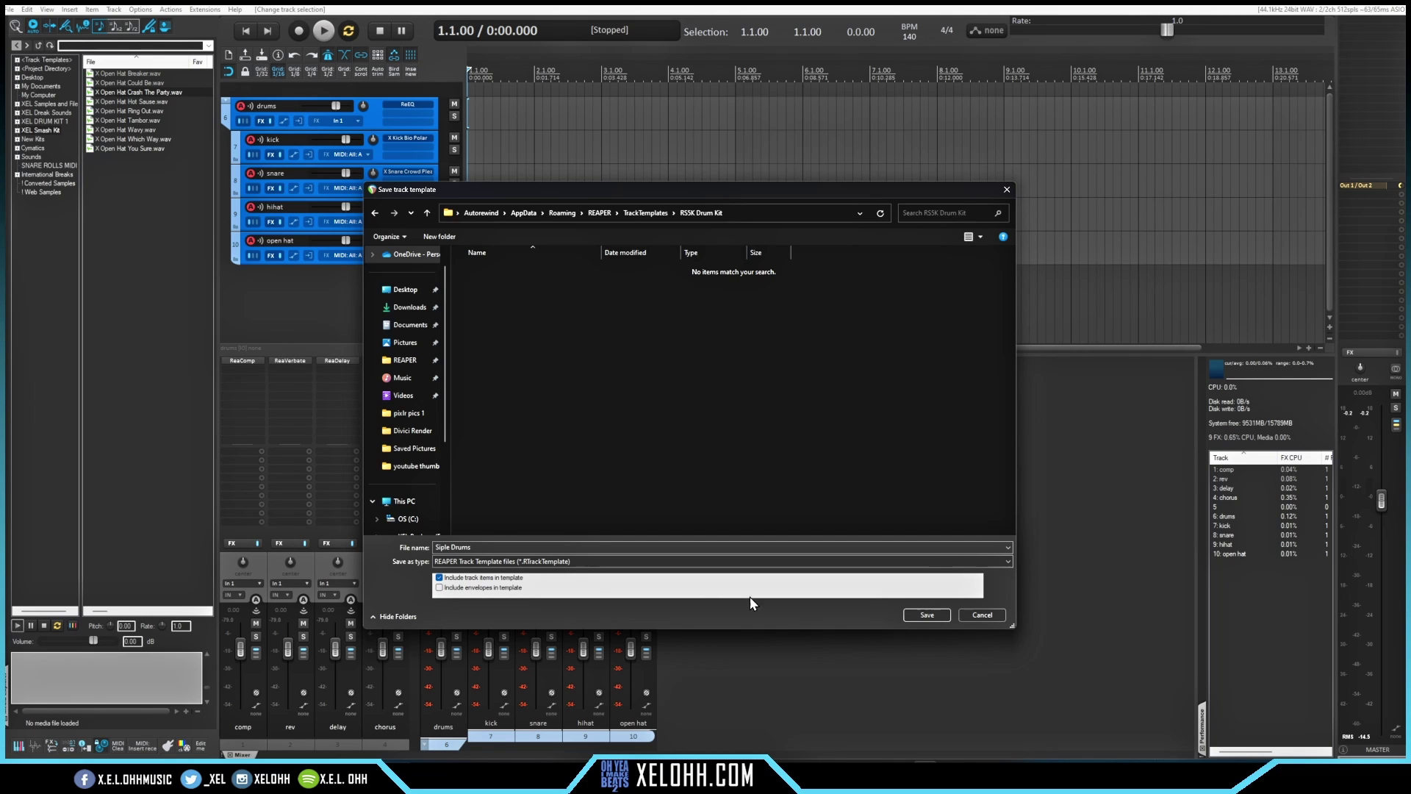
pyautogui.click(928, 615)
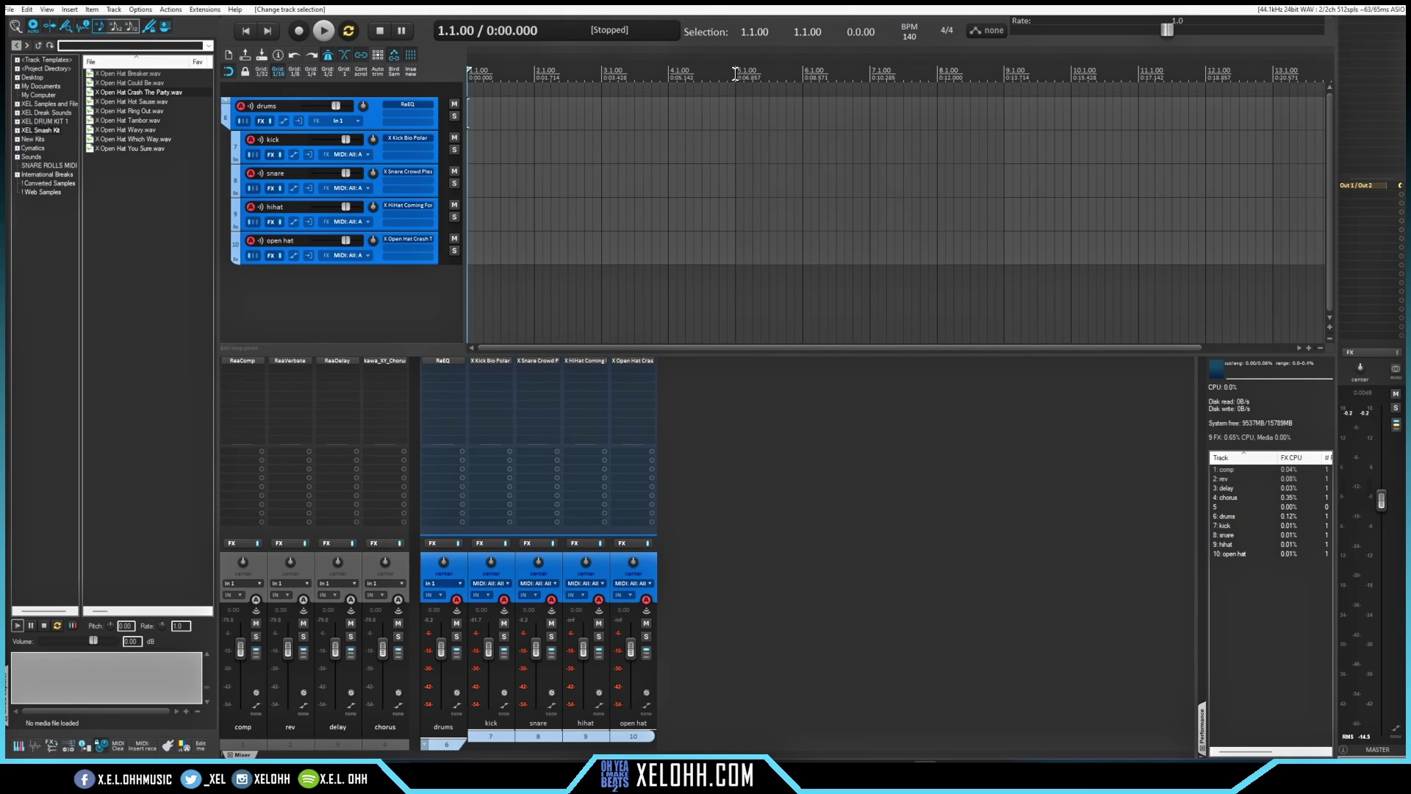
# Create a four-bar empty MIDI item (bars 1–5) on kick and copy it to the other drum tracks
pyautogui.moveTo(735, 74); pyautogui.dragTo(413, 86)
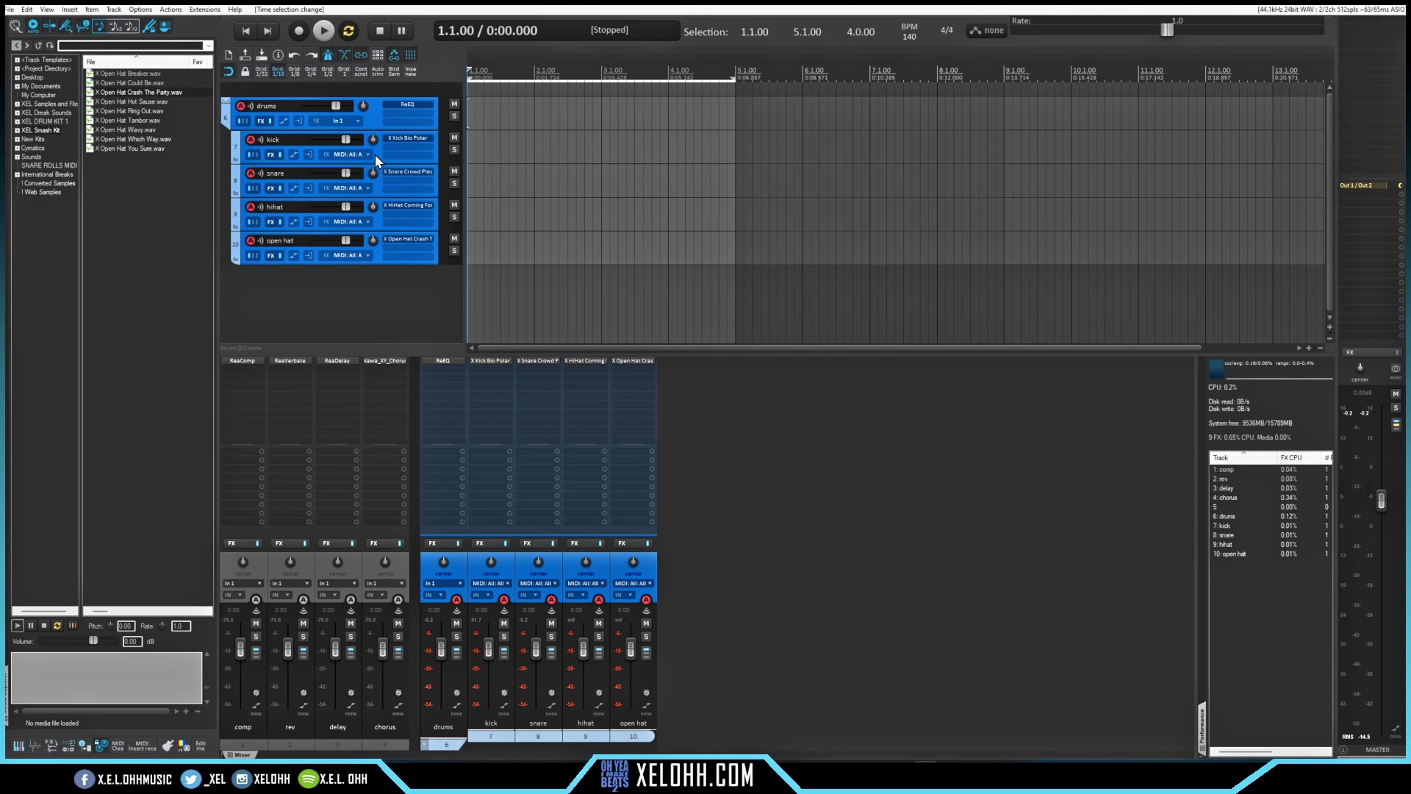
pyautogui.click(477, 143)
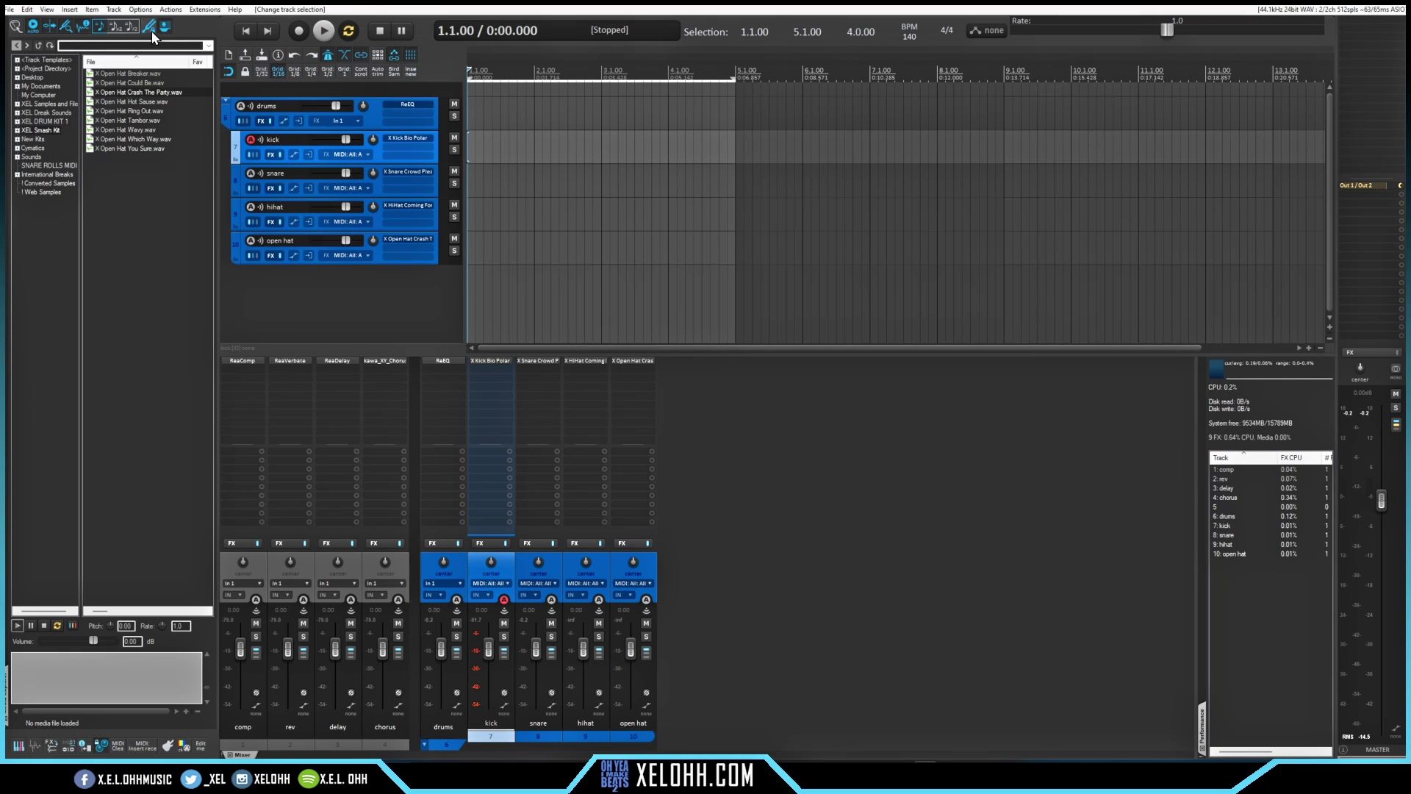
pyautogui.click(69, 11)
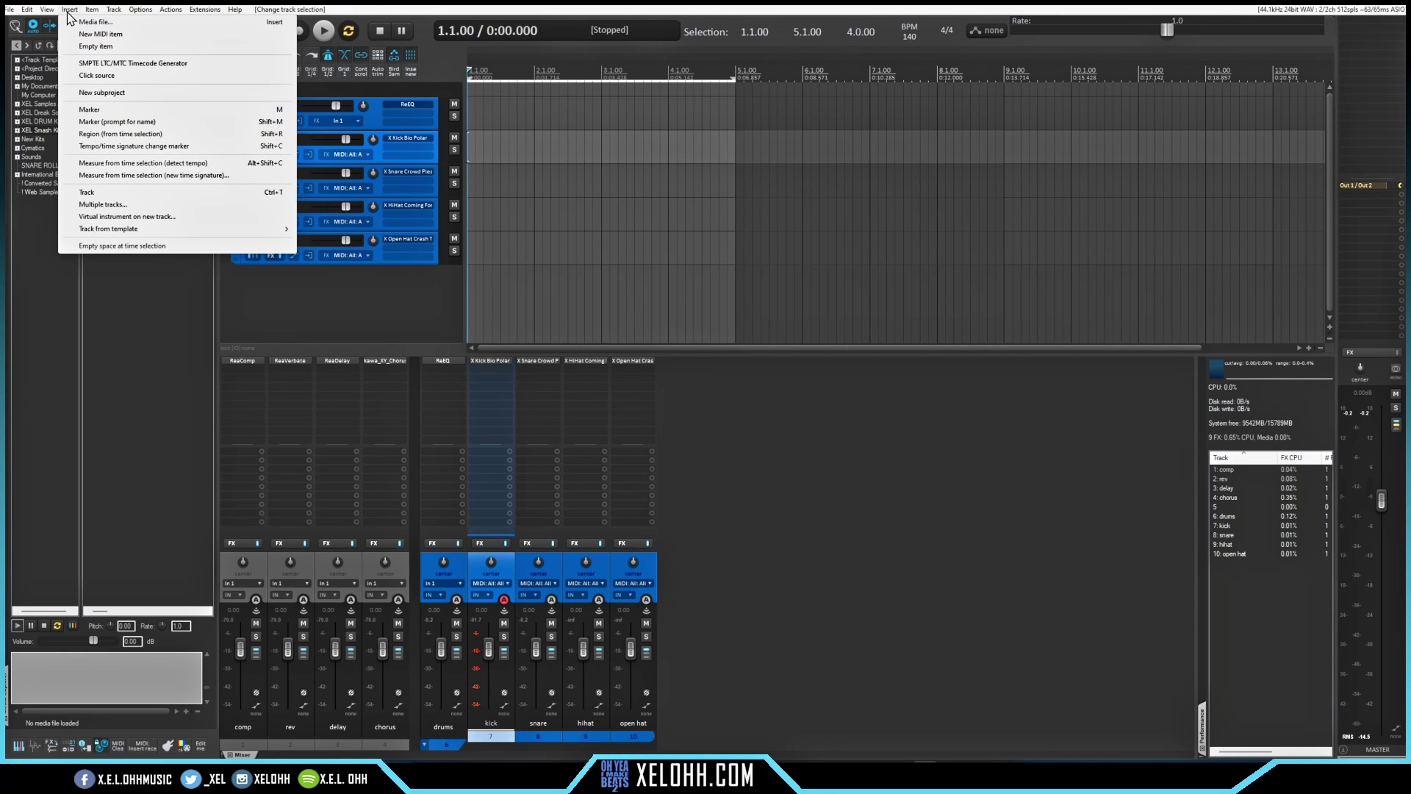
pyautogui.click(101, 35)
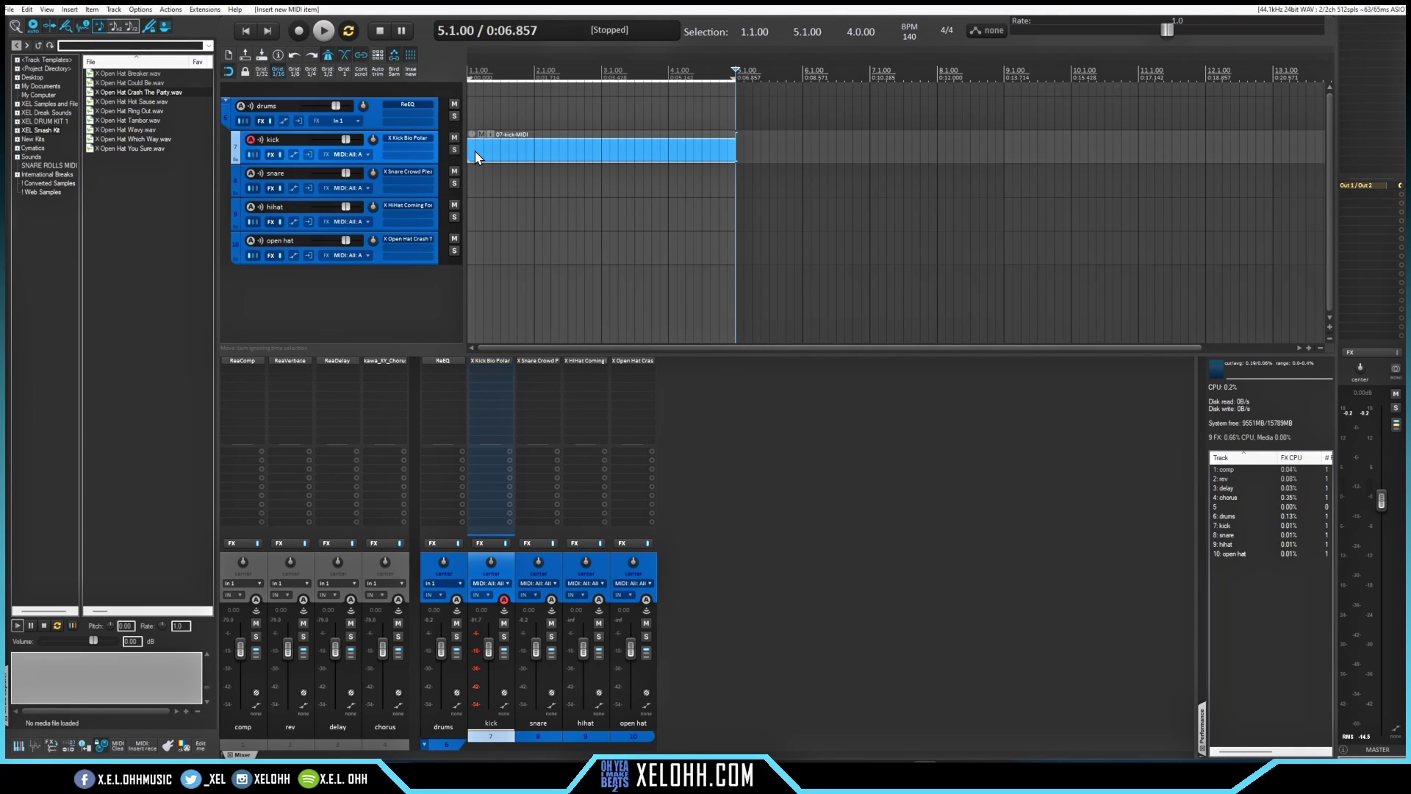
pyautogui.moveTo(475, 151); pyautogui.dragTo(484, 244)
# Select the drums folder track and record-arm the drum tracks
pyautogui.click(421, 292)
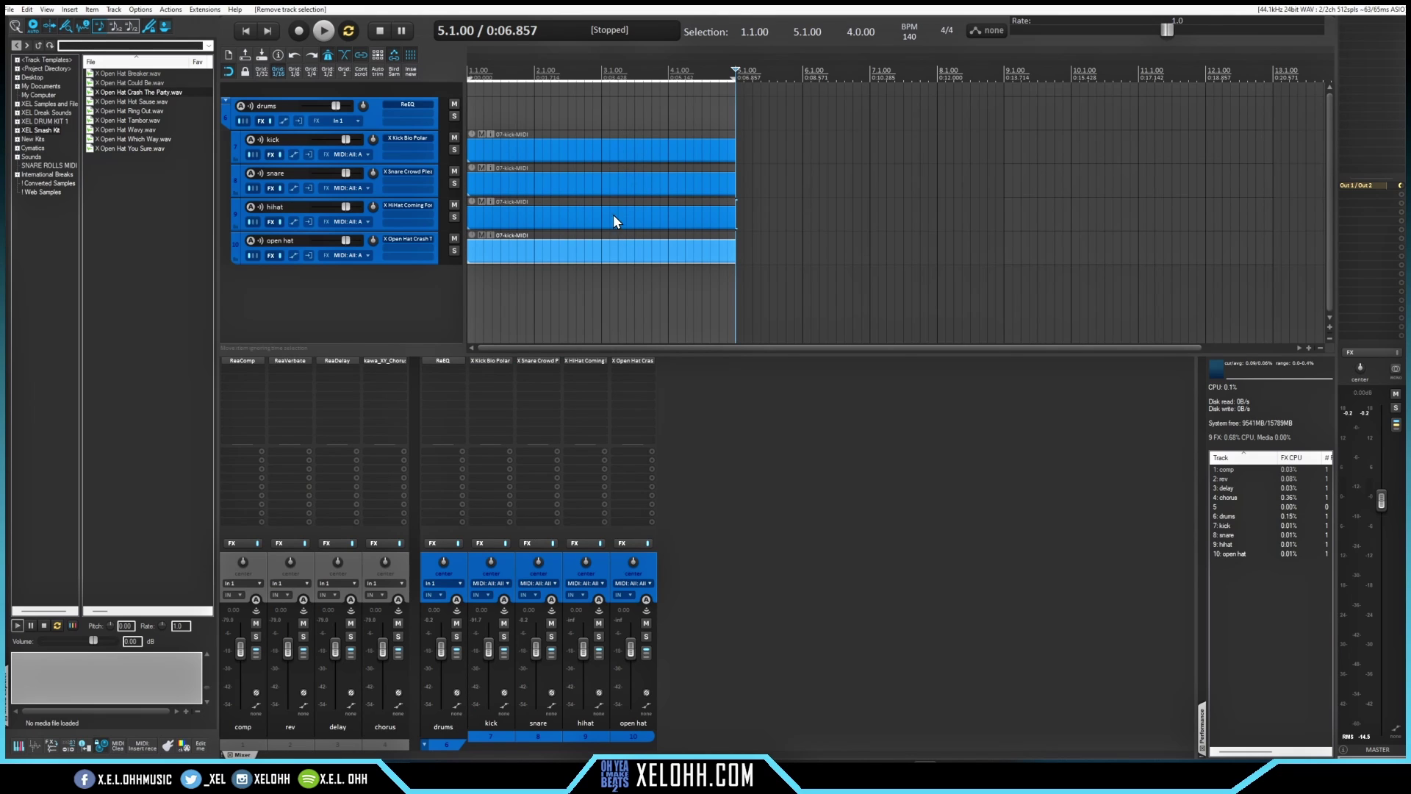
pyautogui.click(373, 122)
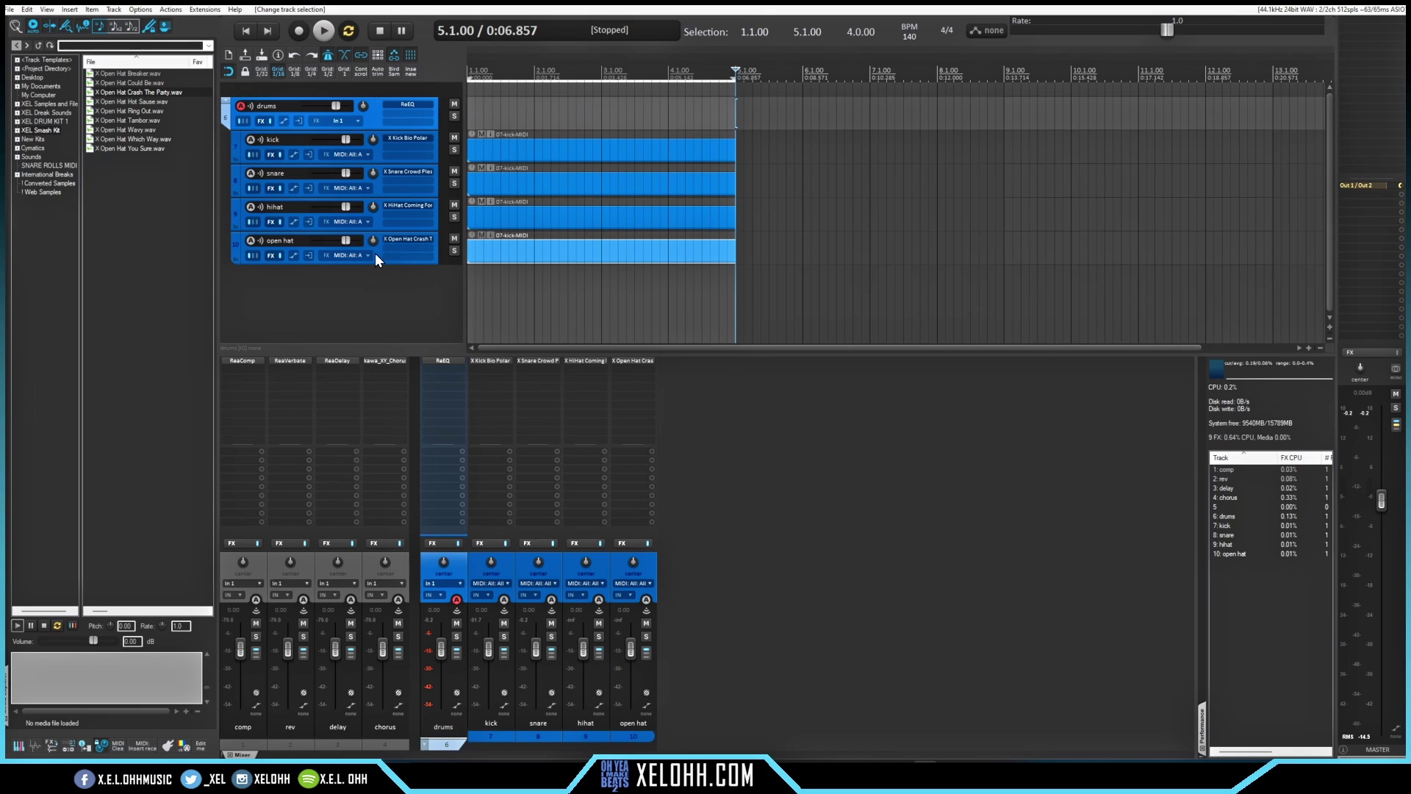
pyautogui.press('F9')
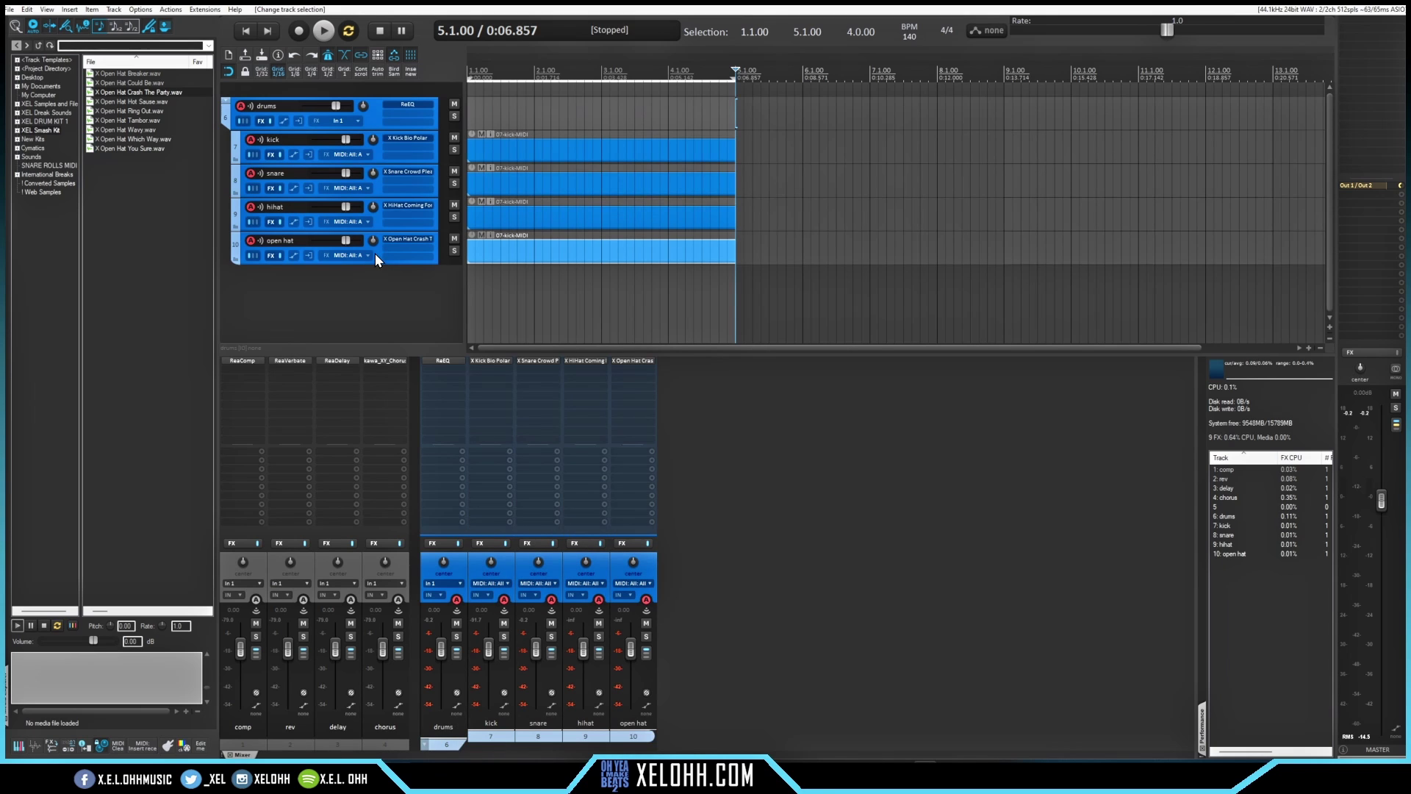
pyautogui.rightClick(375, 254)
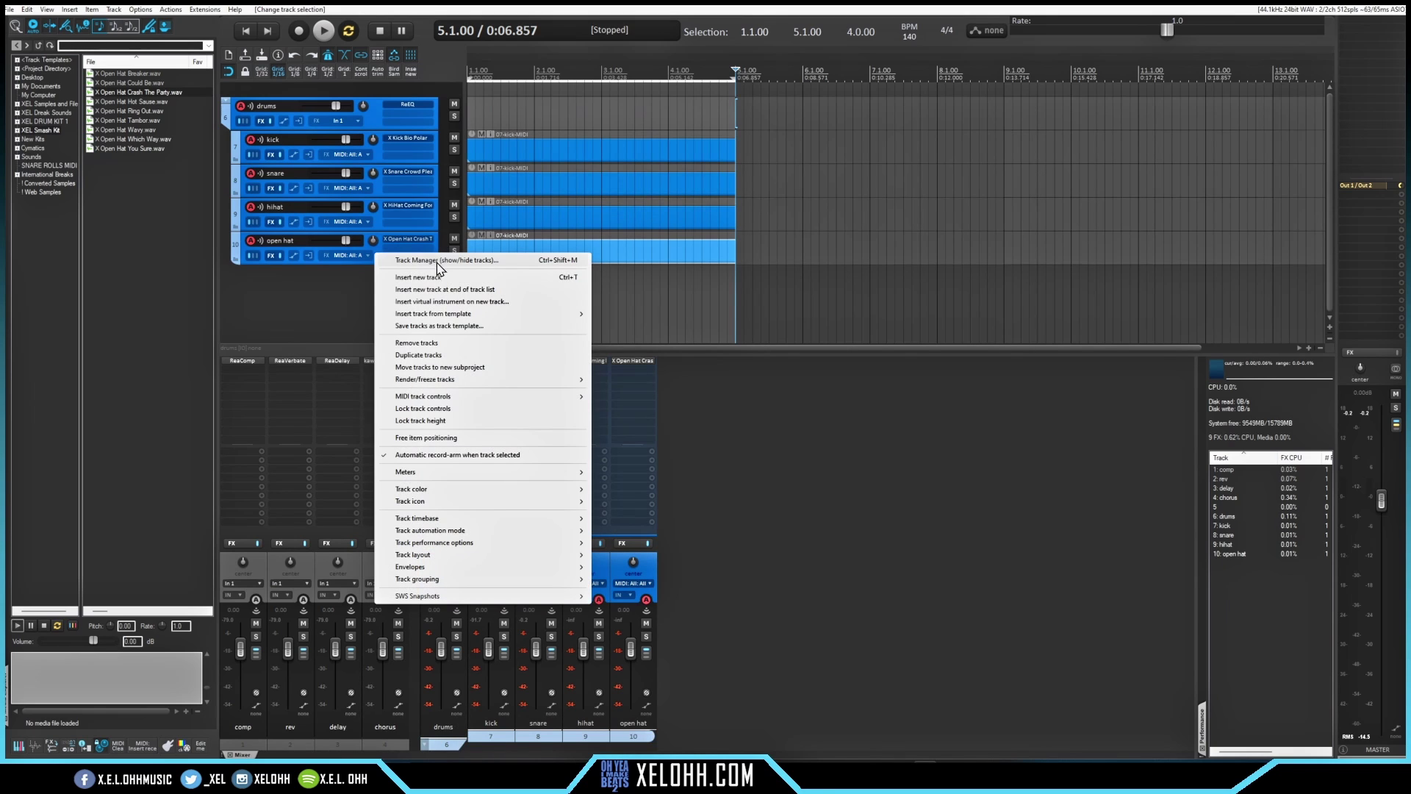
# Overwrite Siple Drums.RTrackTemplate in RS5K Drum Kit with the tracks and MIDI items
pyautogui.click(437, 326)
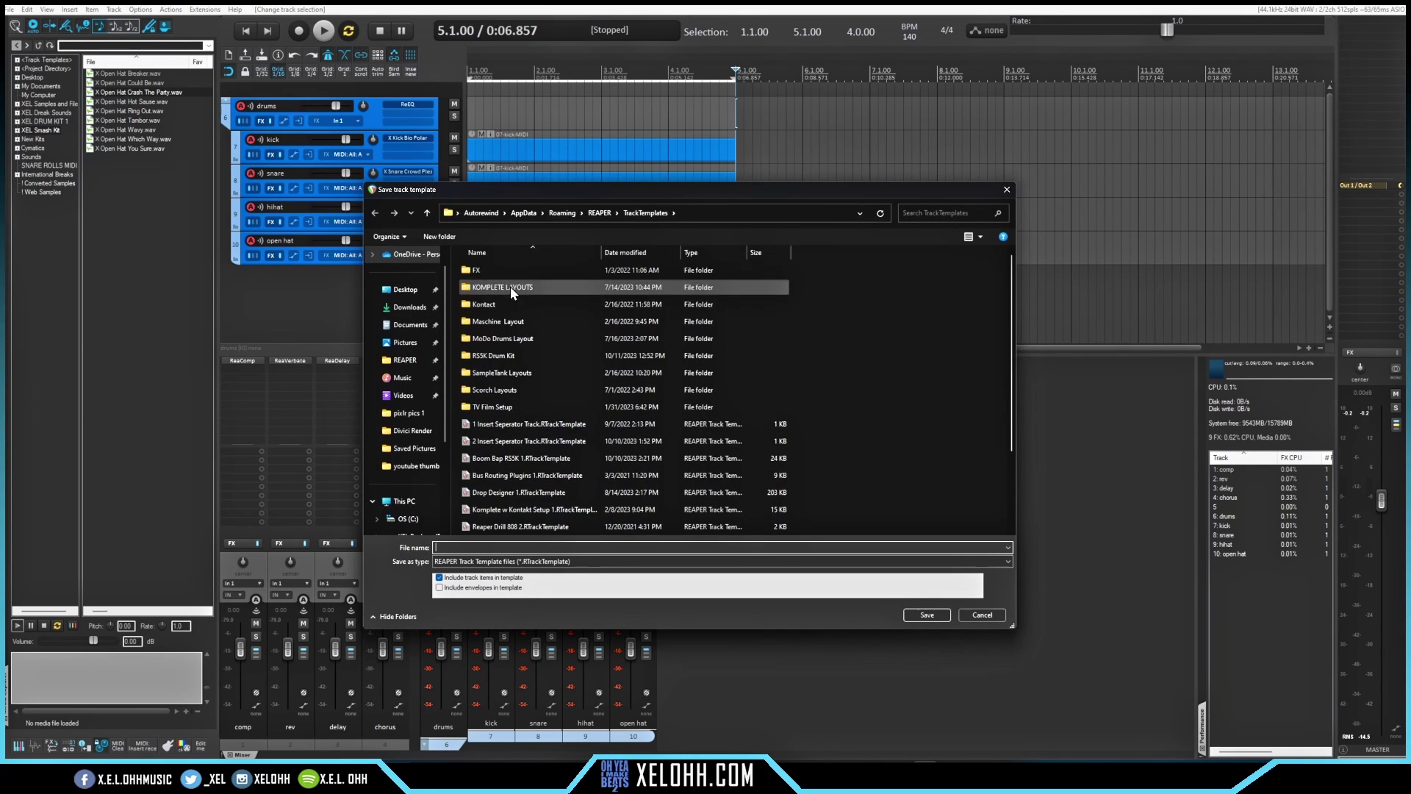
pyautogui.doubleClick(497, 354)
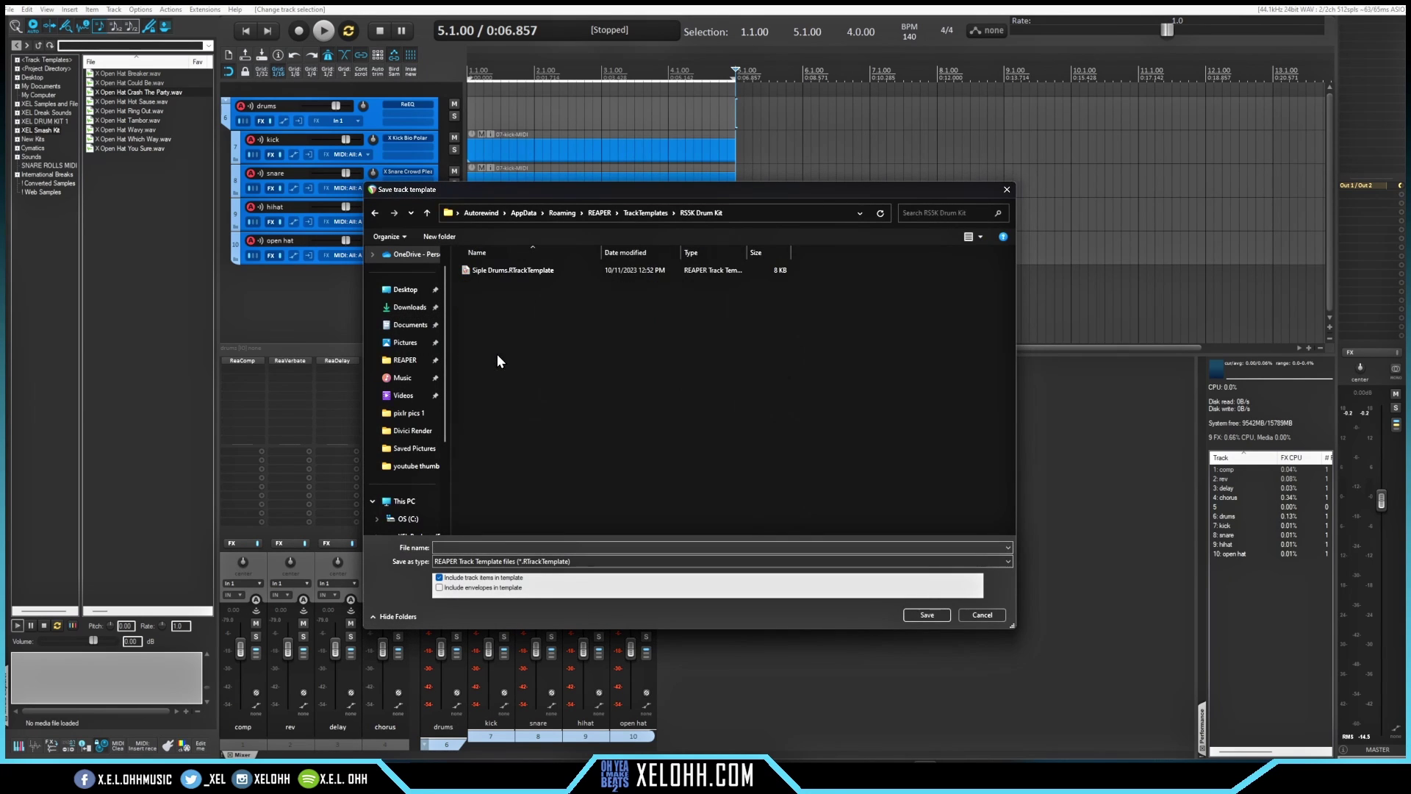
pyautogui.click(506, 269)
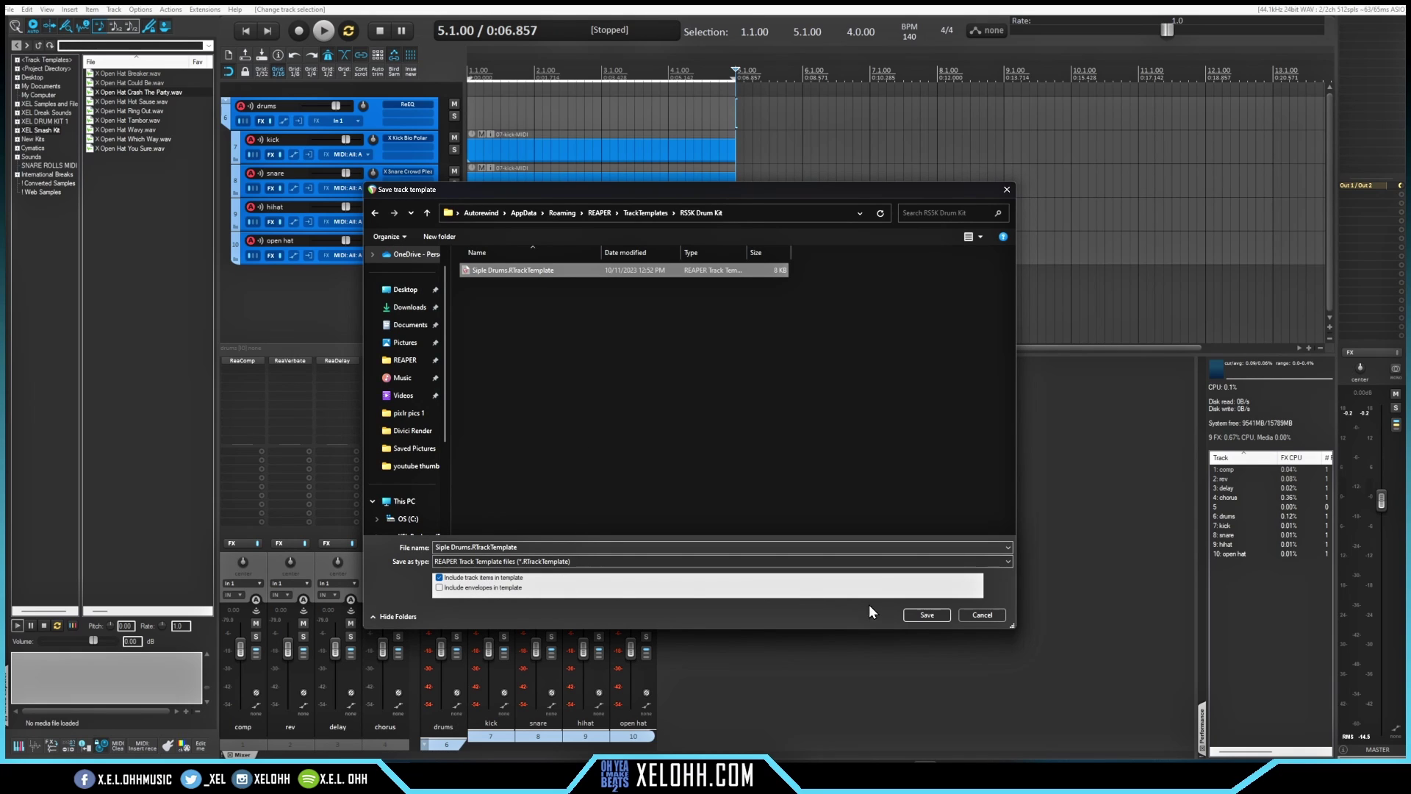
pyautogui.click(927, 615)
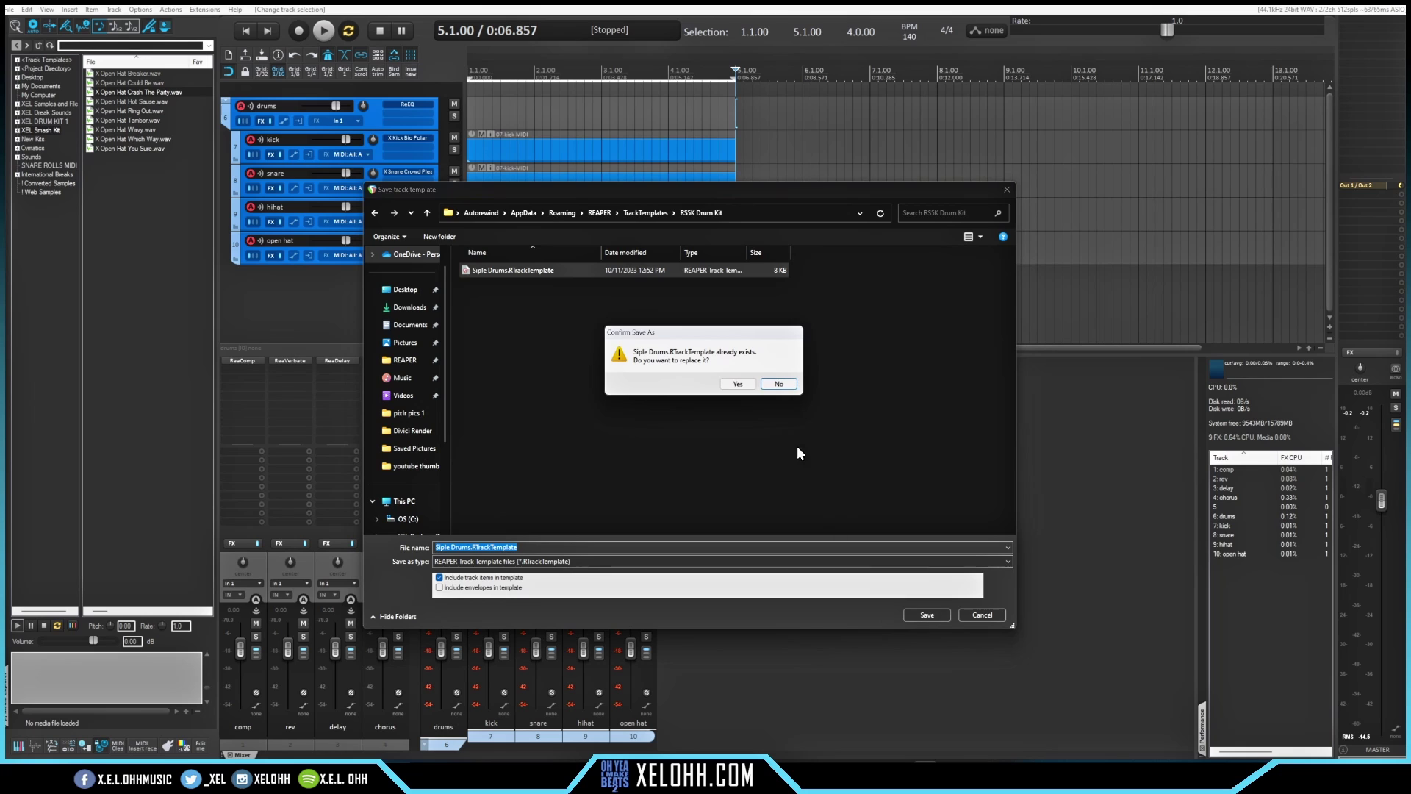
pyautogui.click(738, 382)
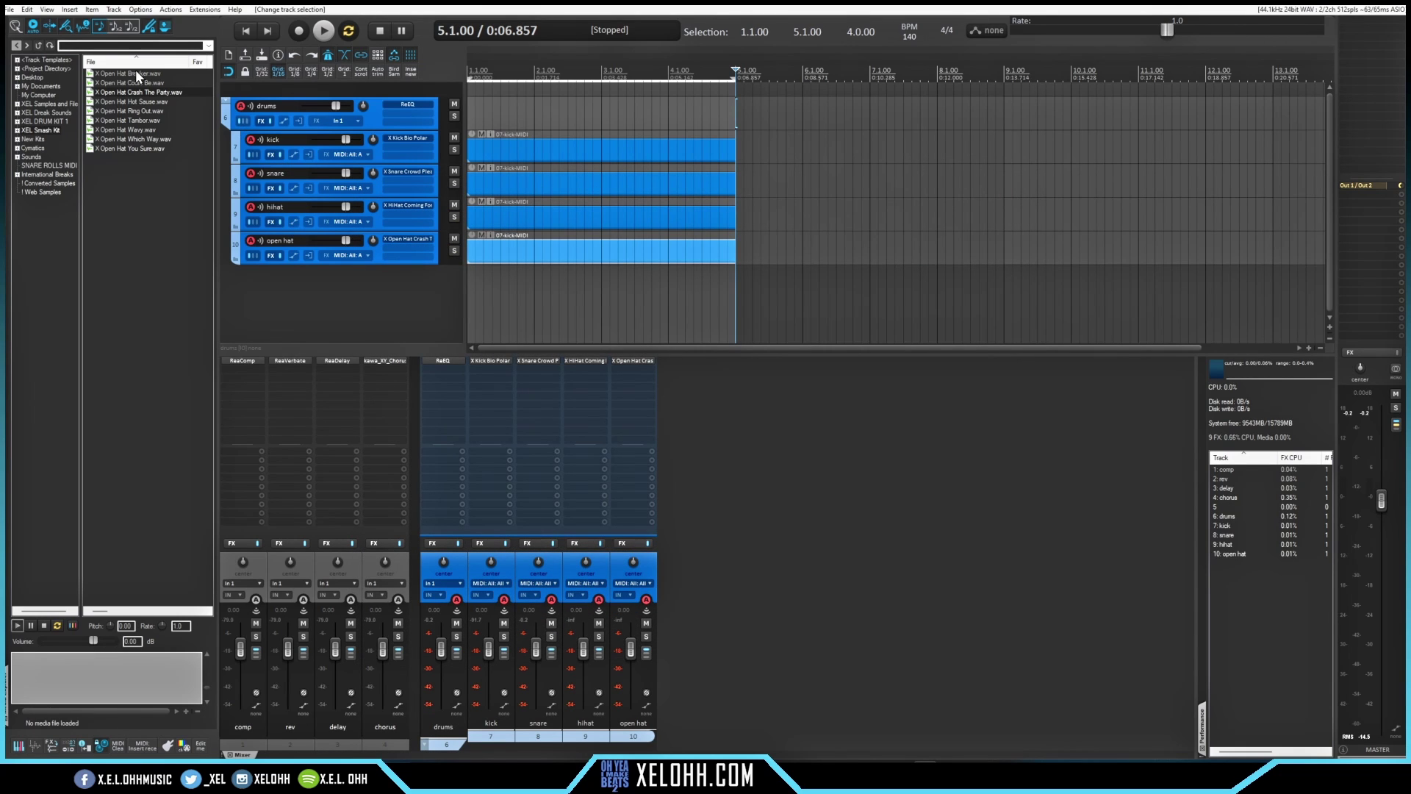
# Open a new project tab and insert the Siple Drums template from RS5K Drum Kit
pyautogui.click(8, 9)
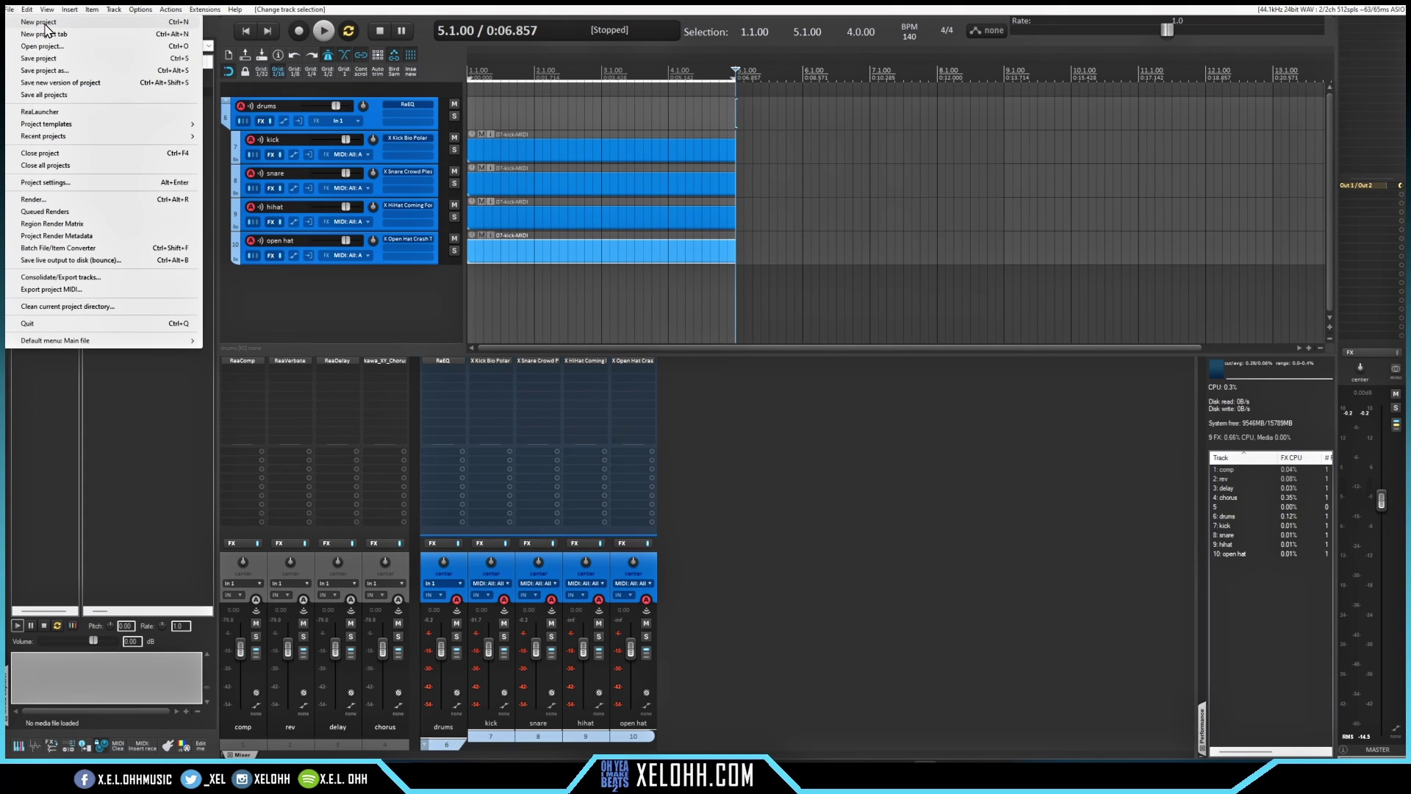
pyautogui.click(47, 35)
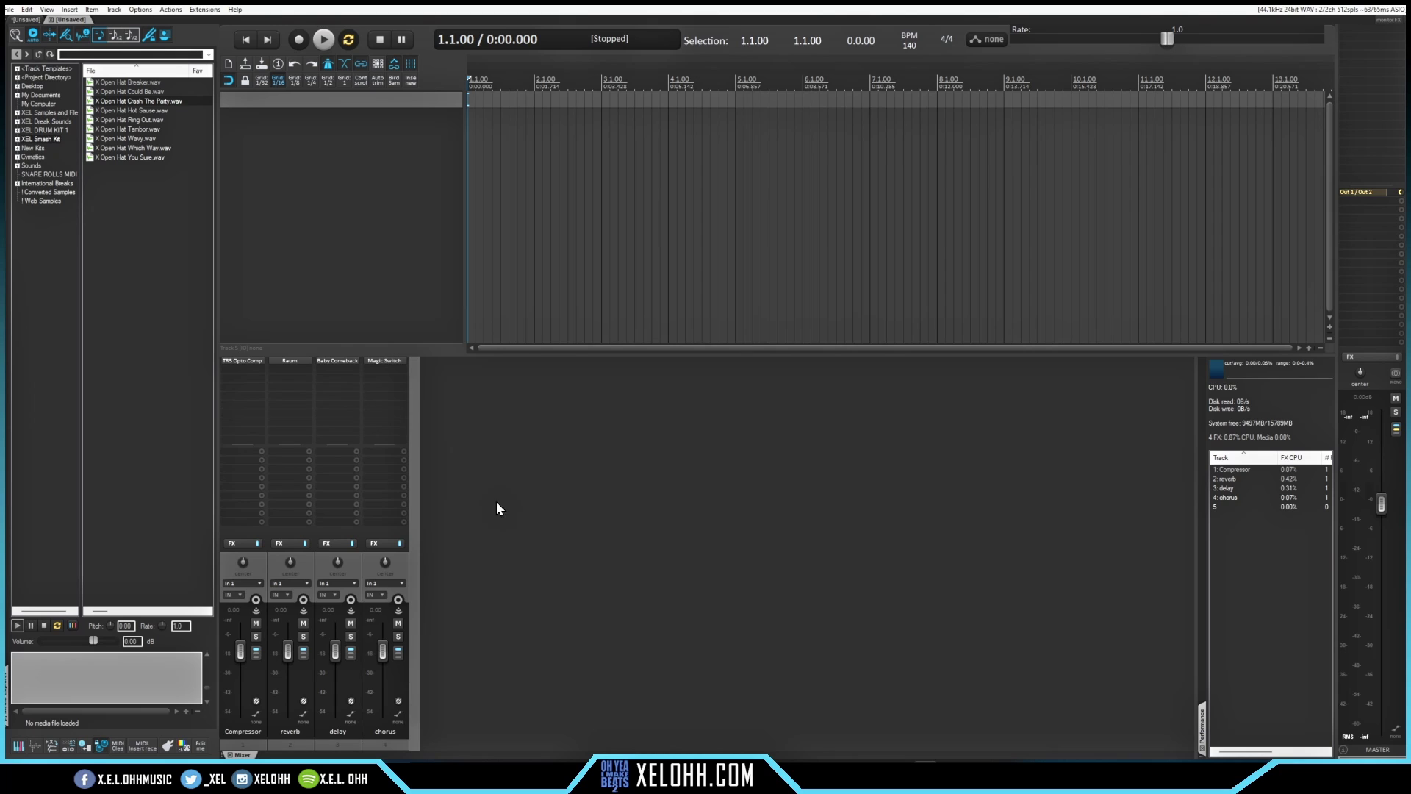
pyautogui.click(370, 158)
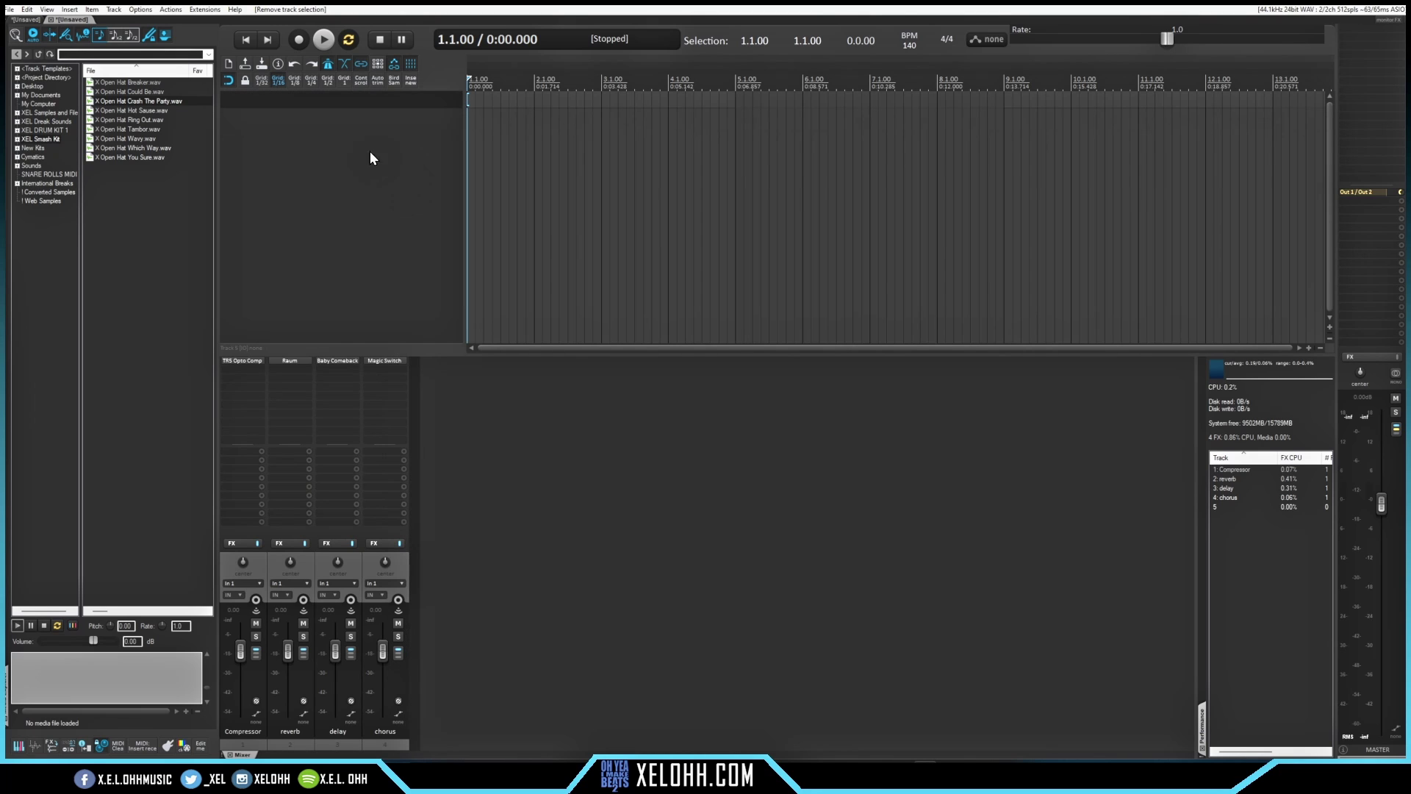
pyautogui.rightClick(319, 132)
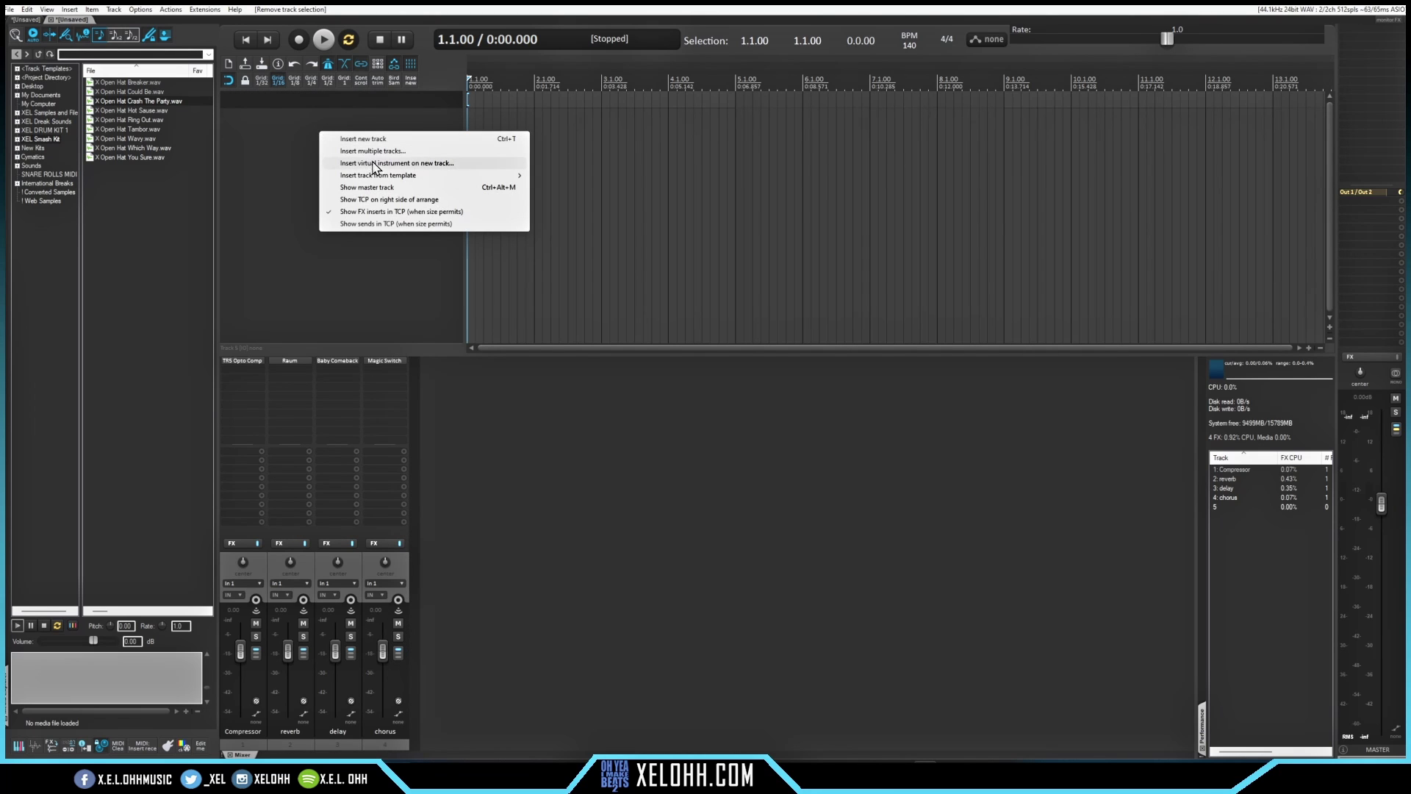
pyautogui.moveTo(381, 177)
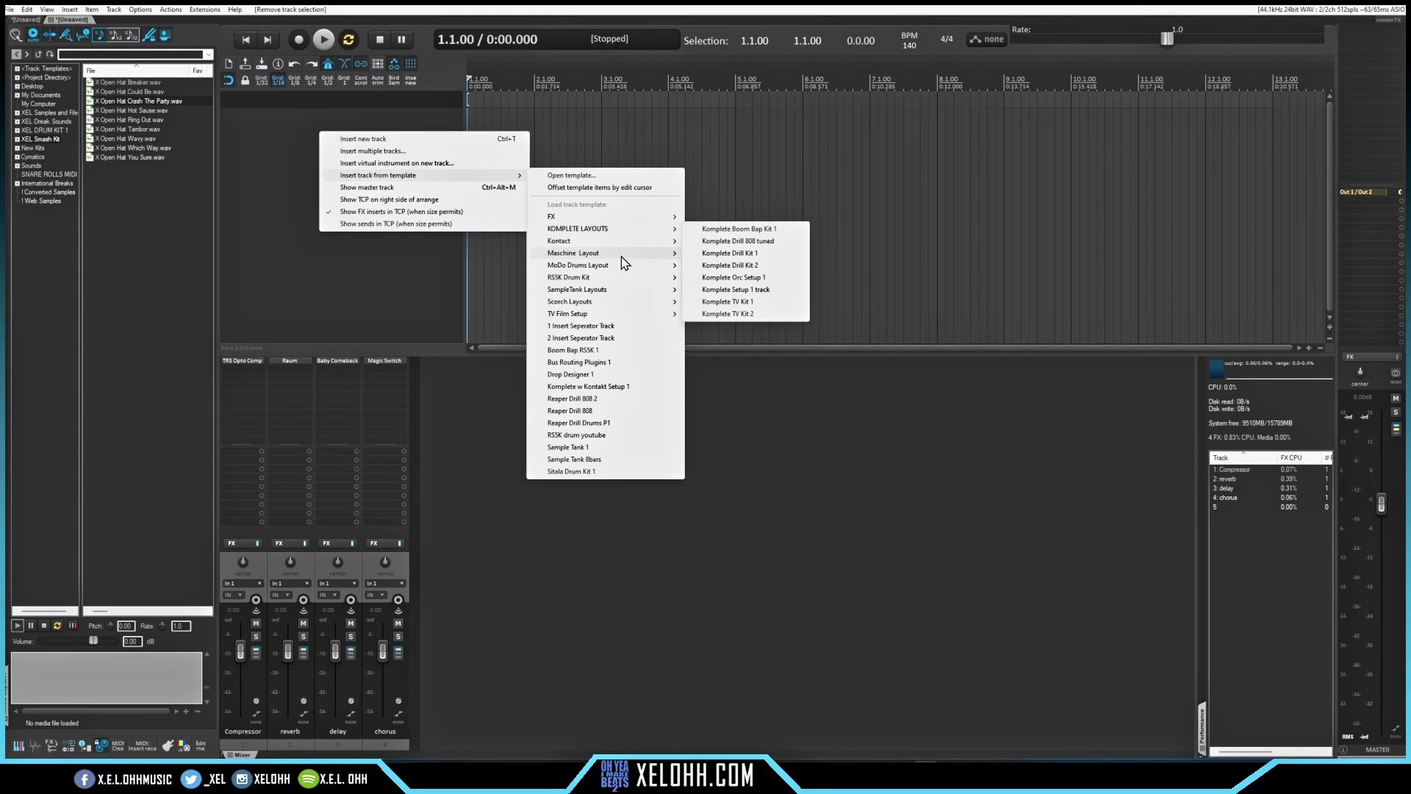
pyautogui.moveTo(624, 267)
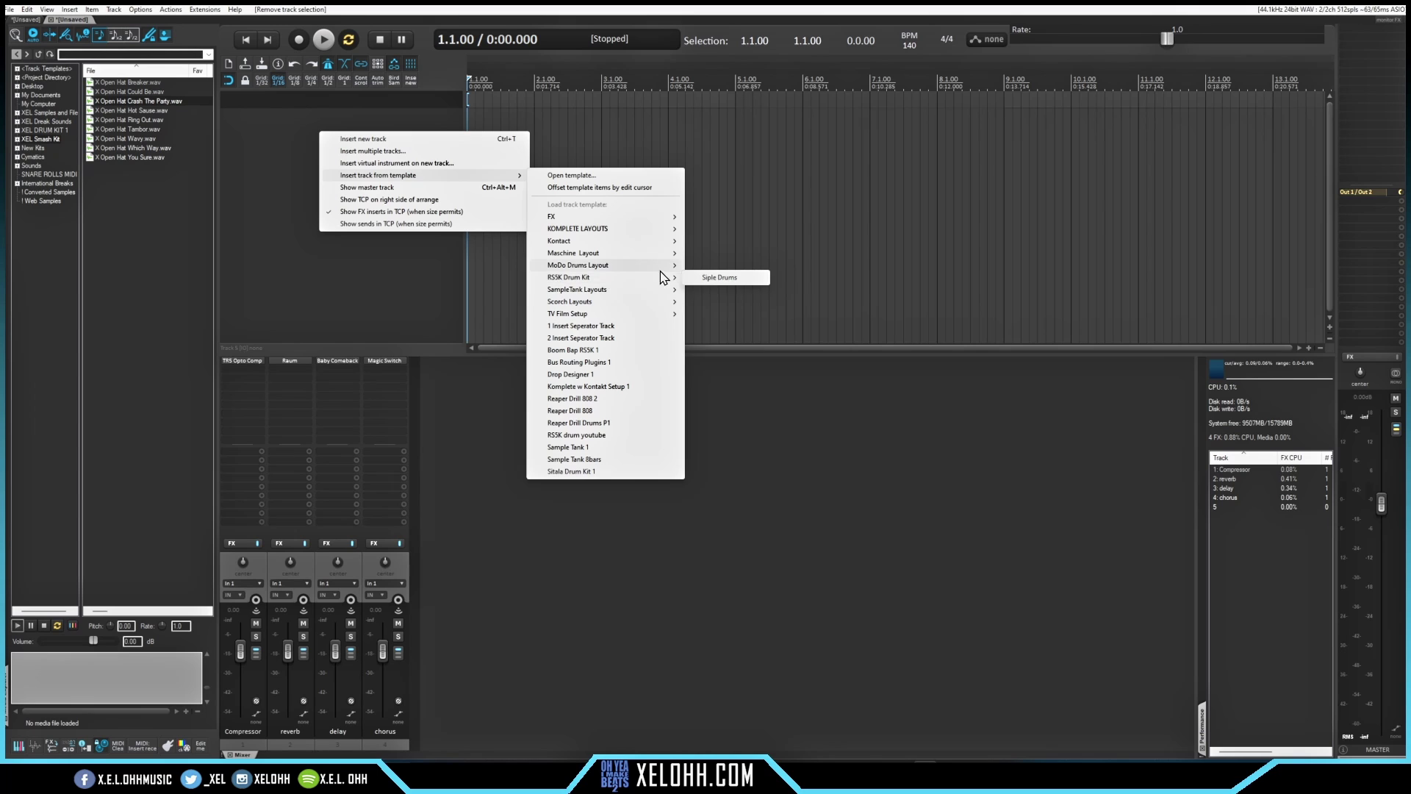
pyautogui.moveTo(665, 279)
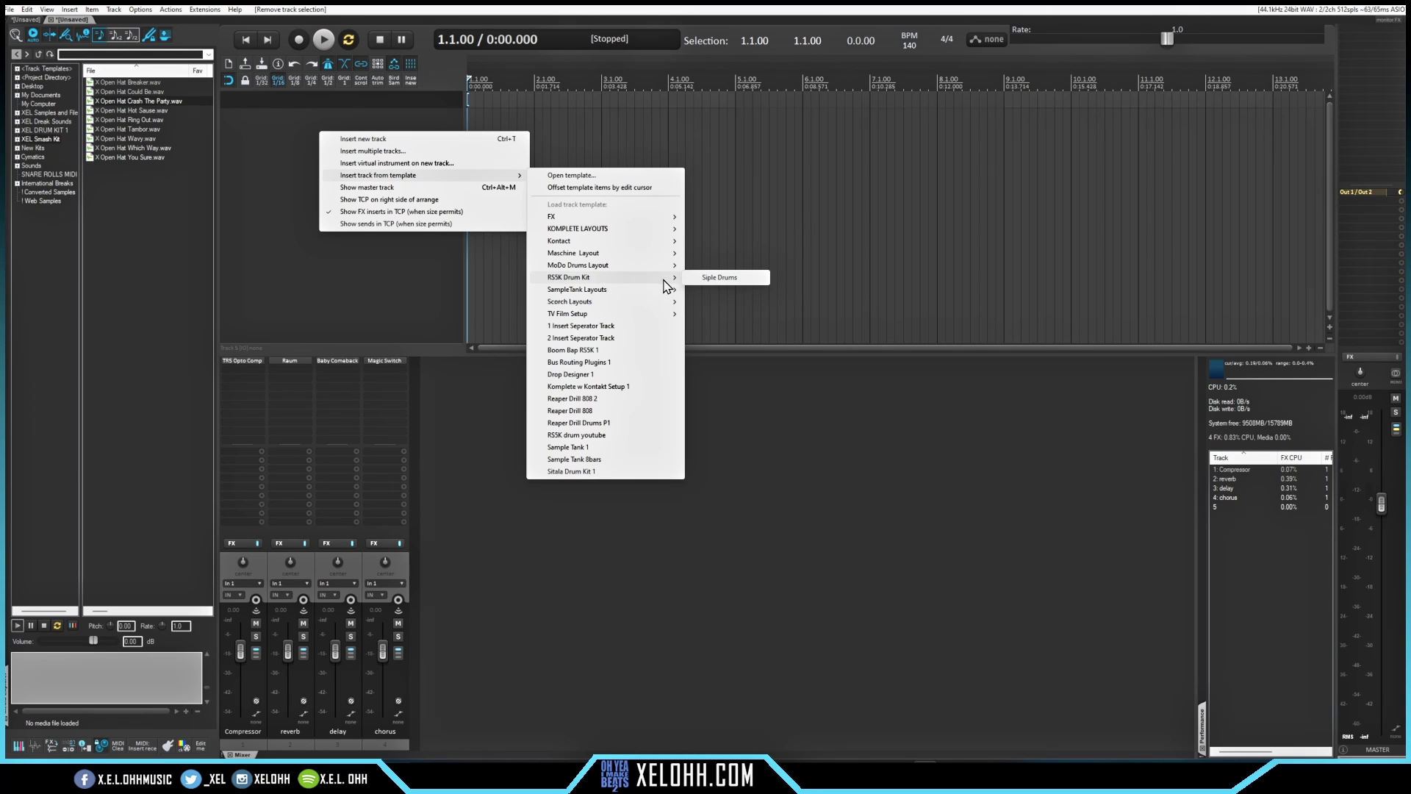
pyautogui.click(731, 282)
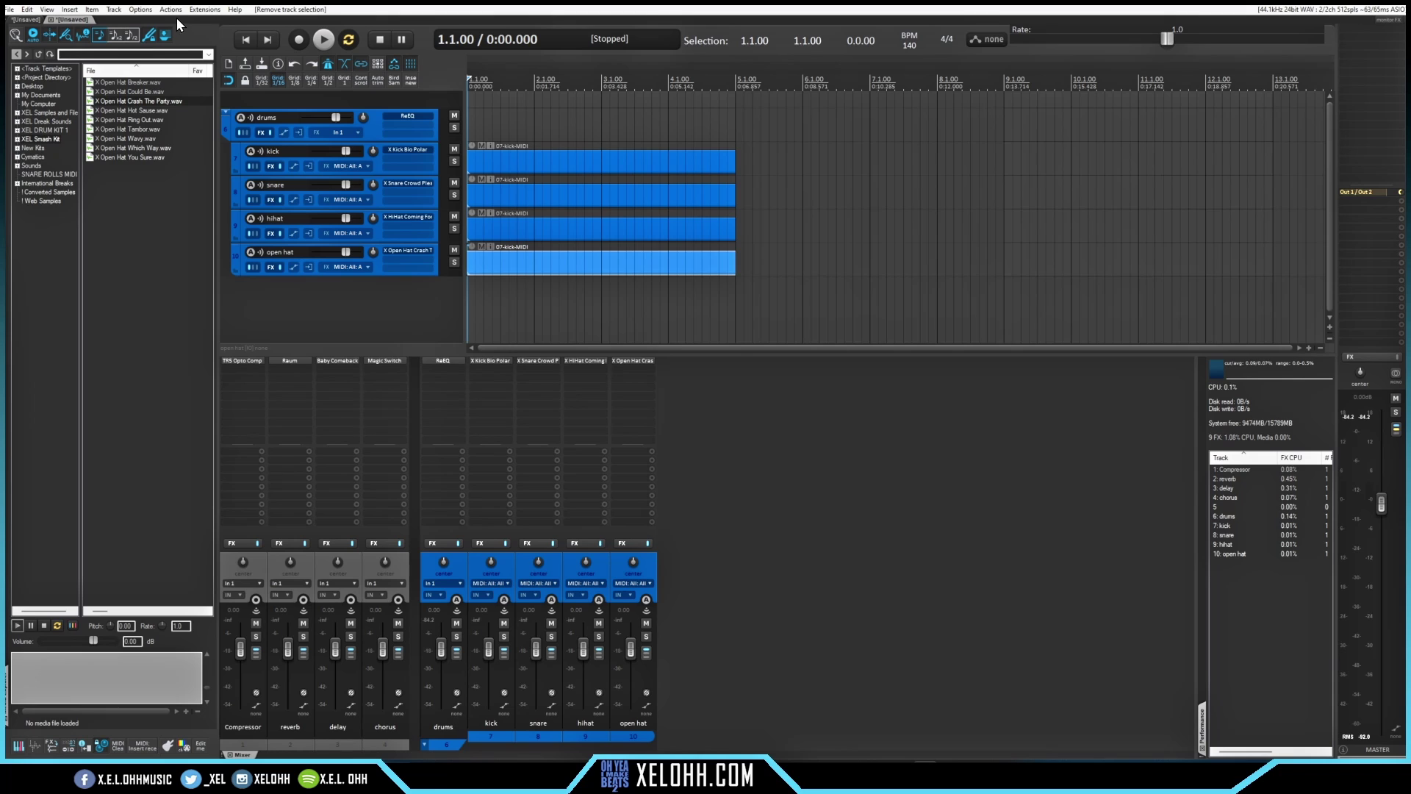
# Launch Sower, add the four selected drum tracks as channels, then close it
pyautogui.click(205, 9)
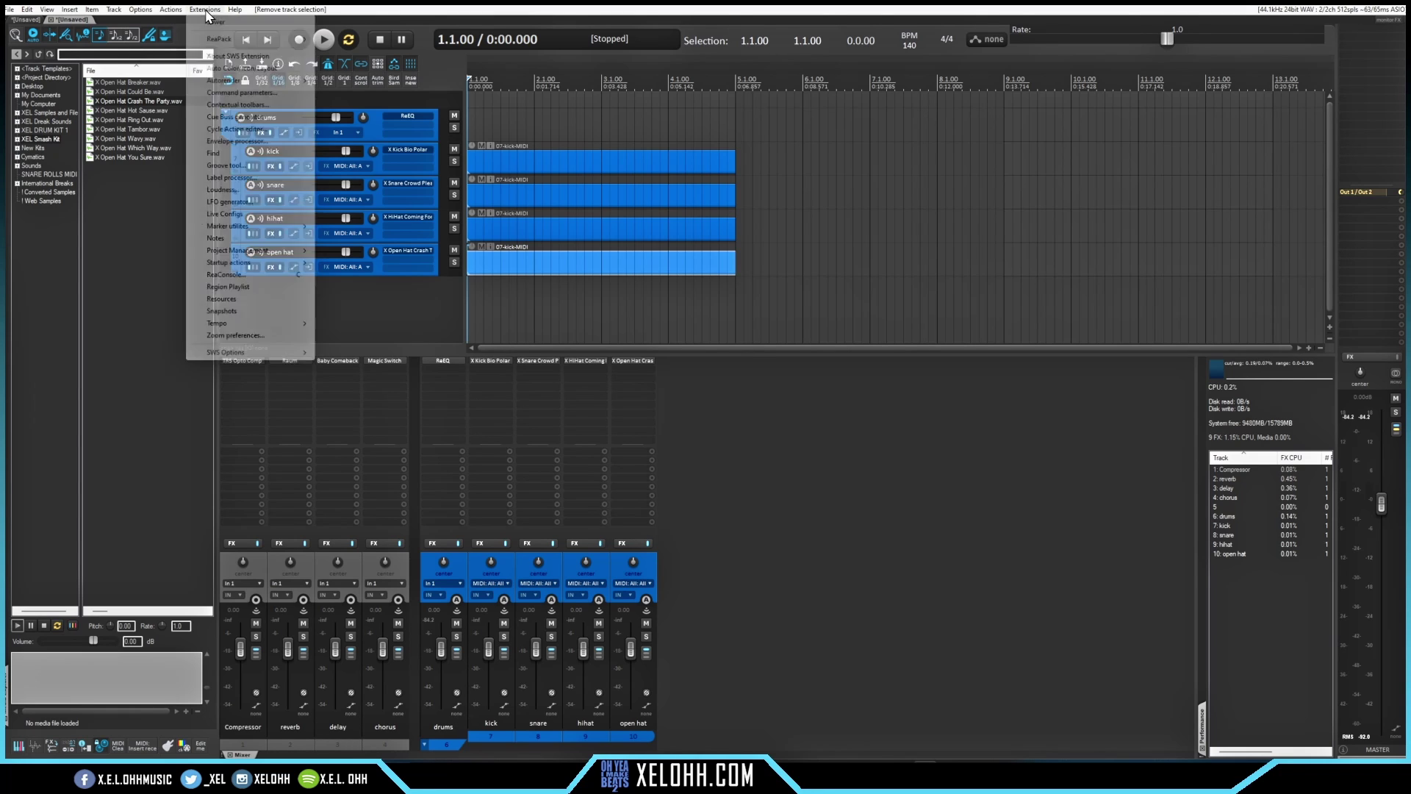
pyautogui.click(222, 23)
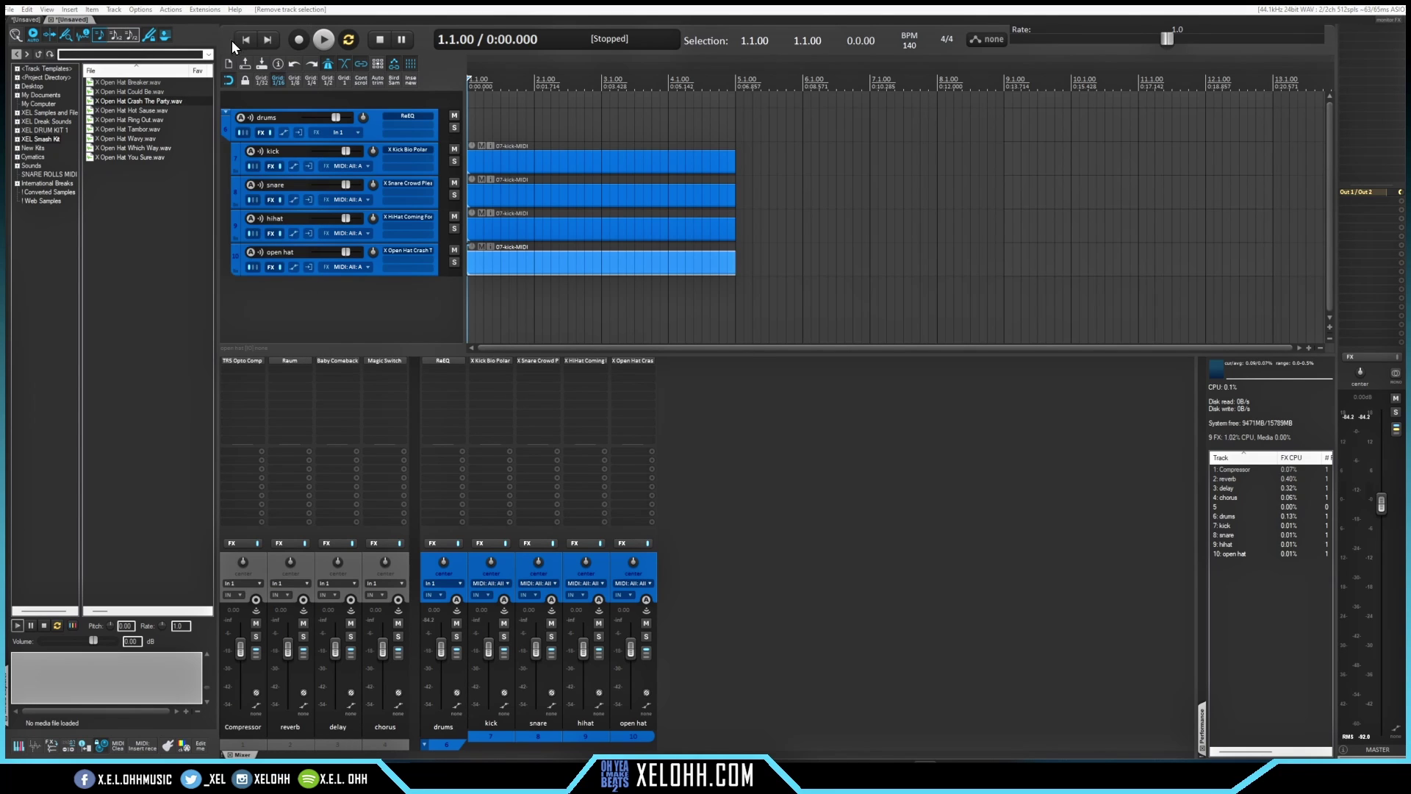
pyautogui.click(377, 166)
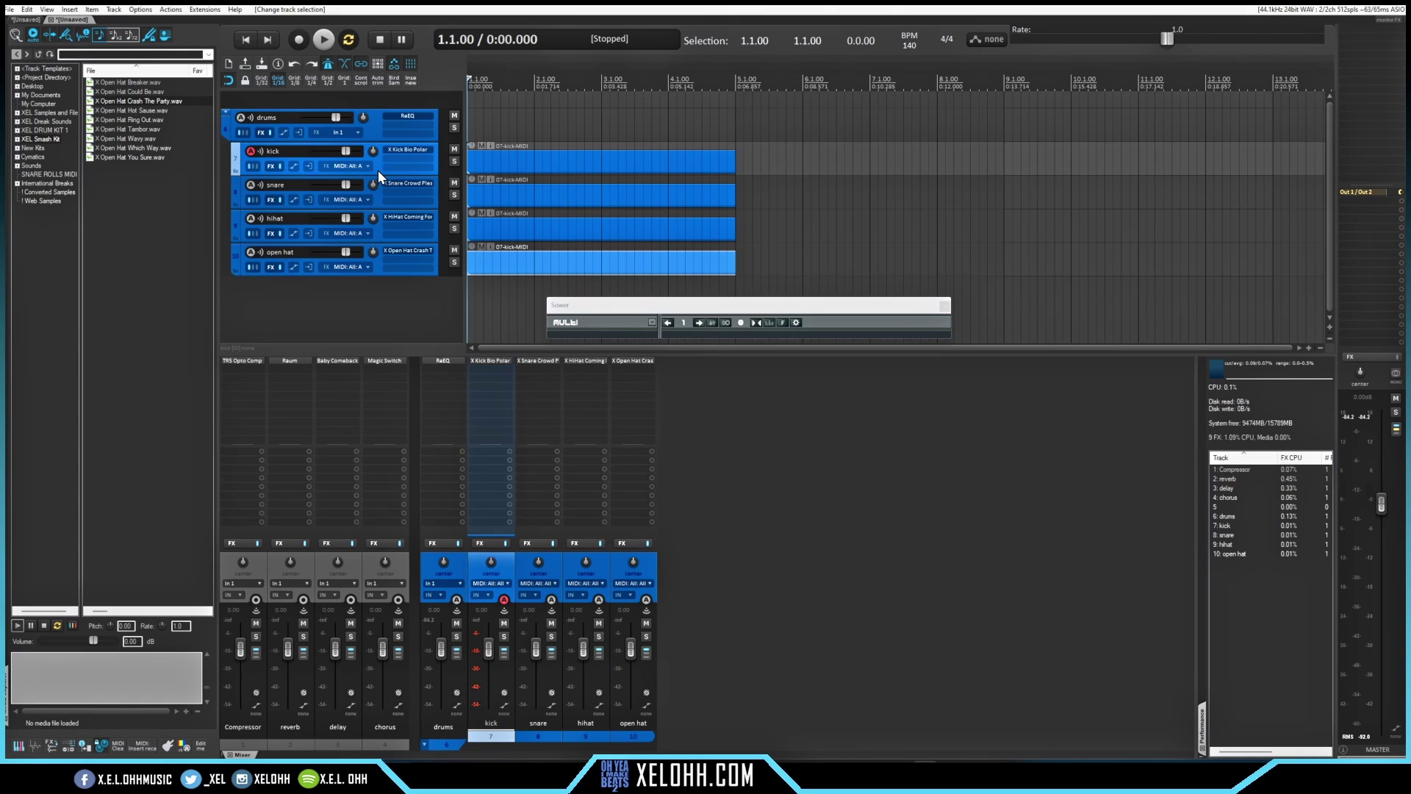
pyautogui.keyDown('shift'); pyautogui.click(378, 271); pyautogui.keyUp('shift')
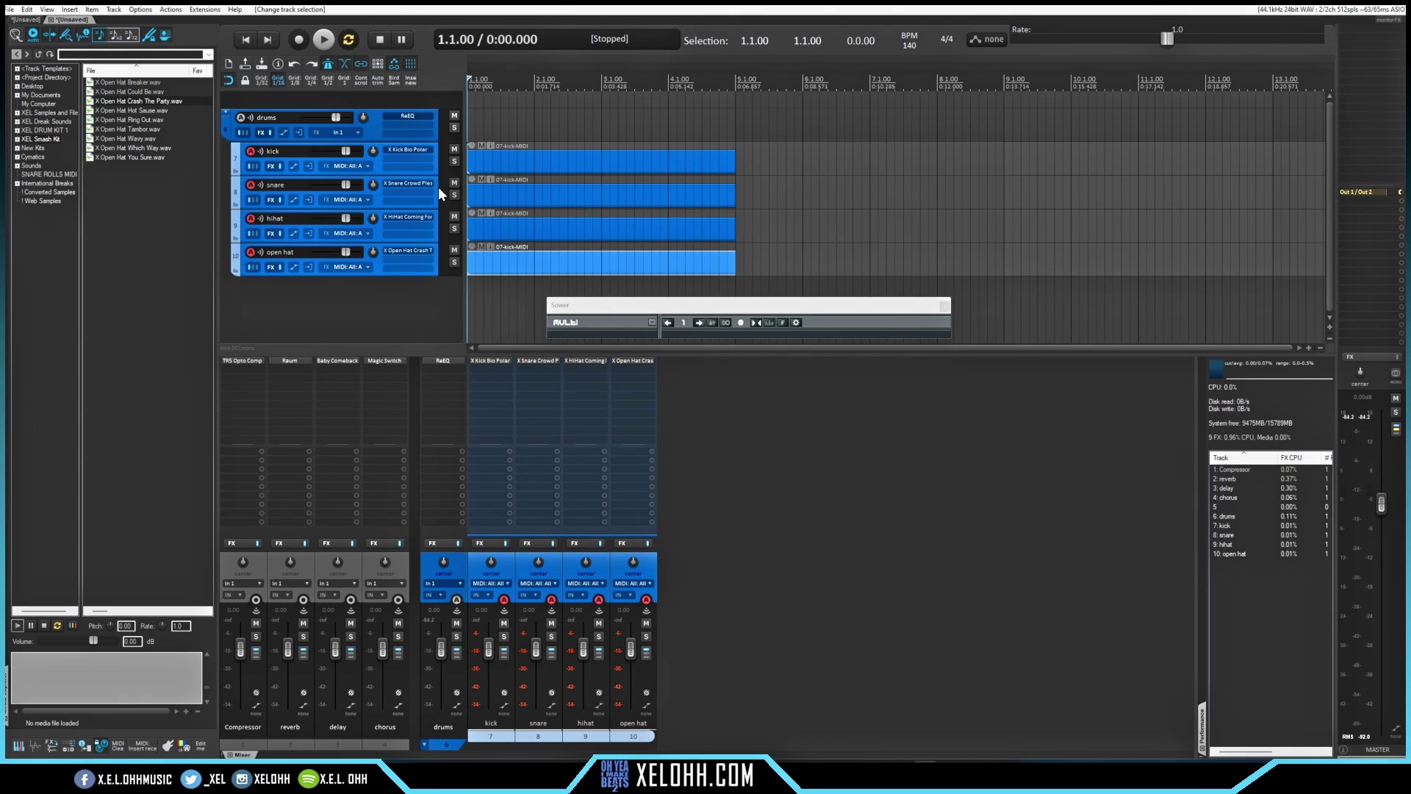
pyautogui.click(651, 324)
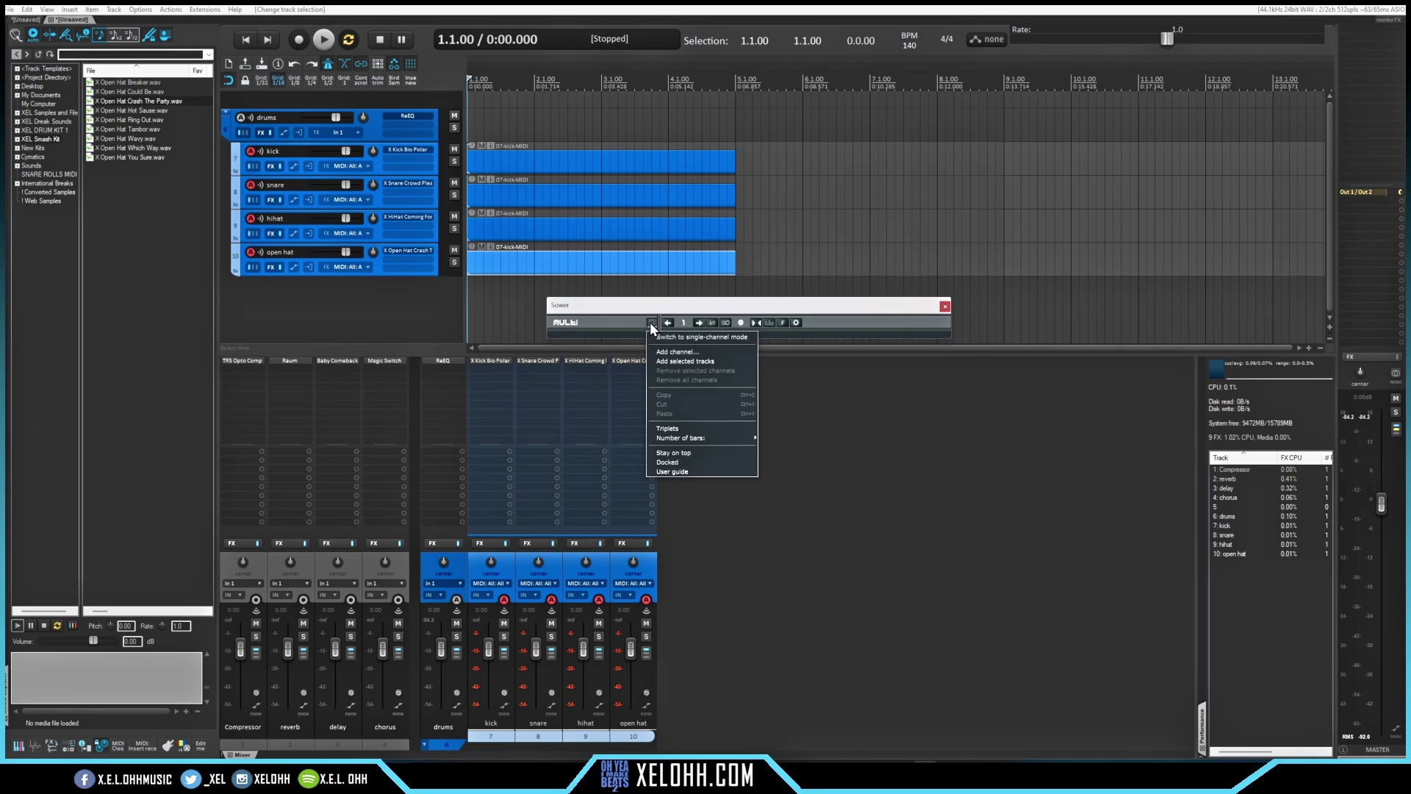
pyautogui.click(674, 361)
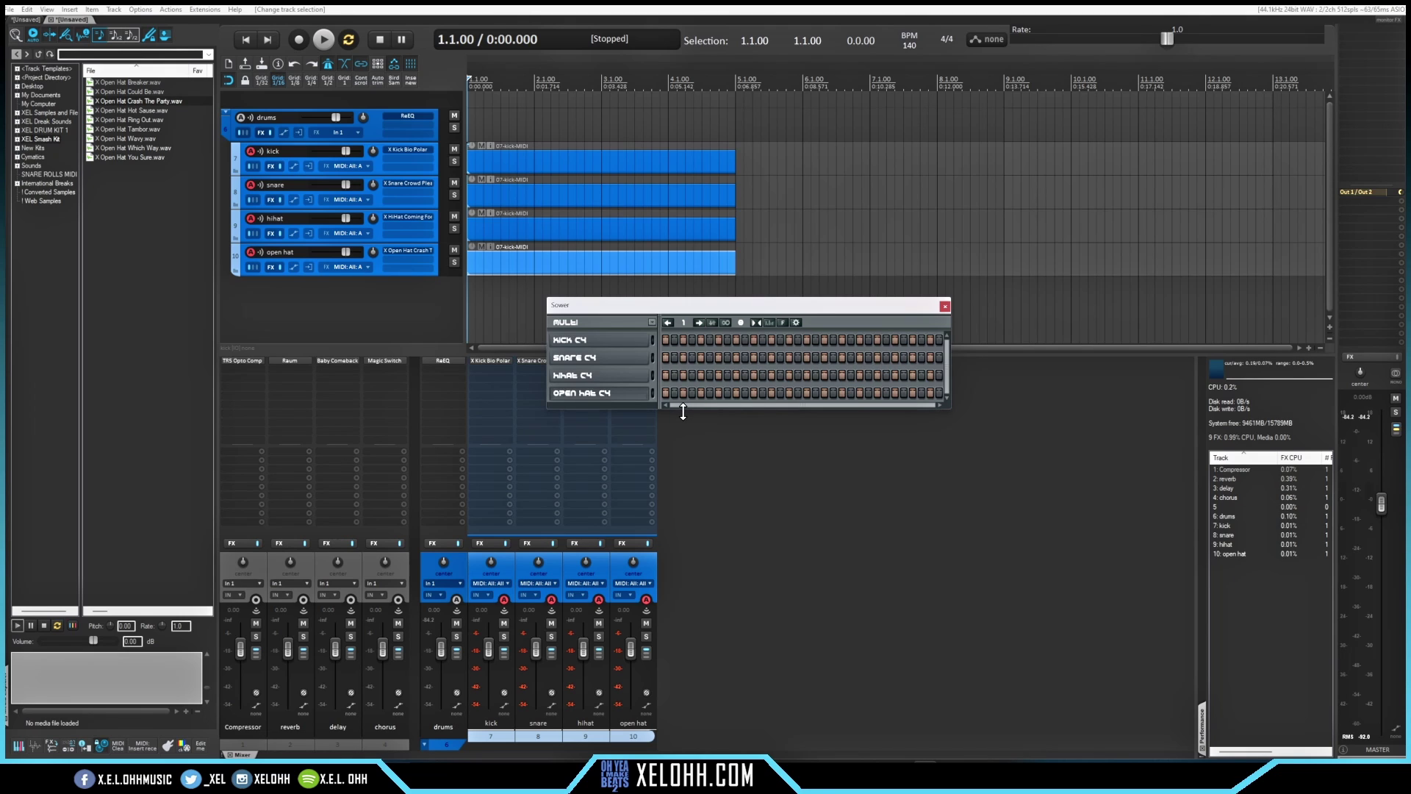
pyautogui.click(946, 305)
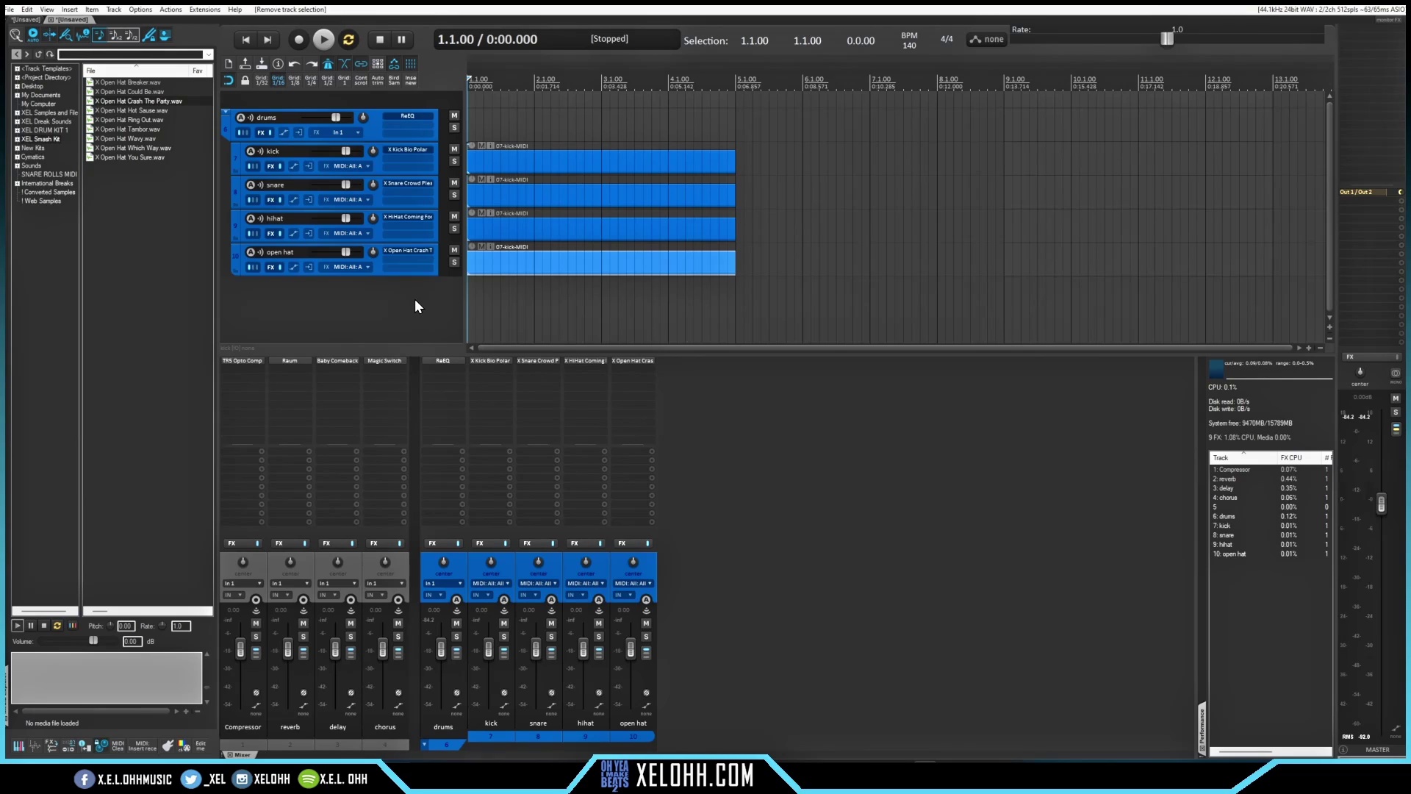
# Create empty track 11 and open its plugin browser filtered to Cockos
pyautogui.doubleClick(416, 300)
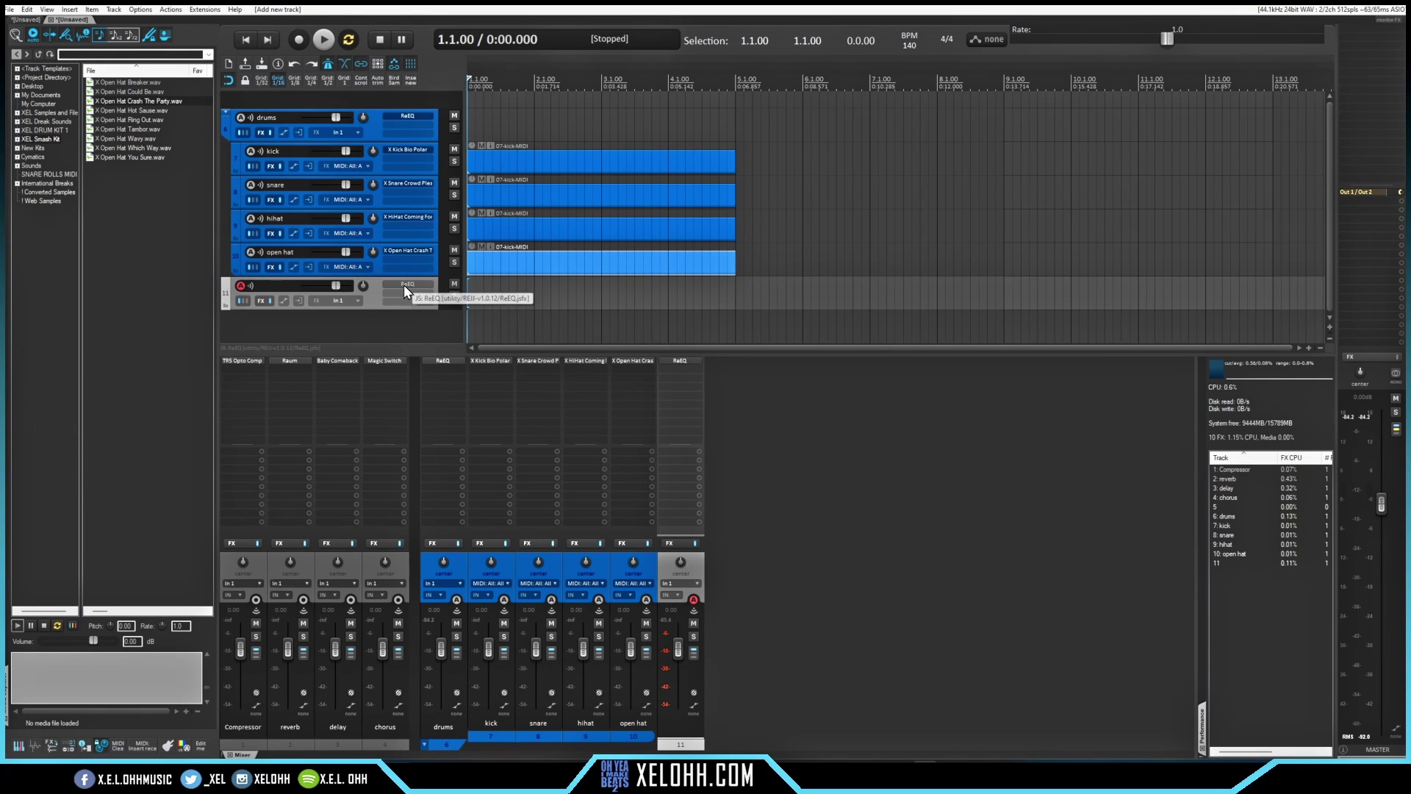
pyautogui.keyDown('alt'); pyautogui.click(403, 284); pyautogui.keyUp('alt')
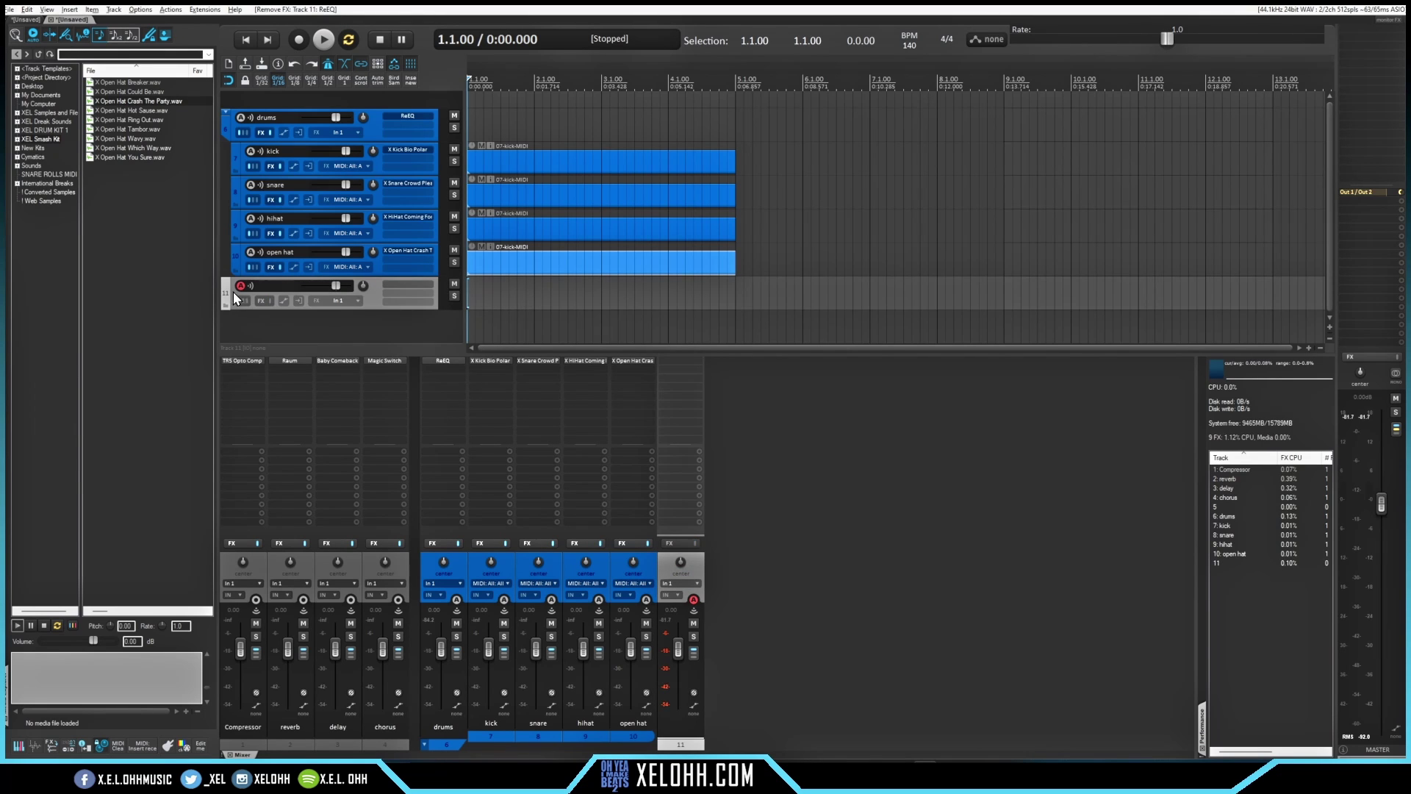
pyautogui.click(260, 302)
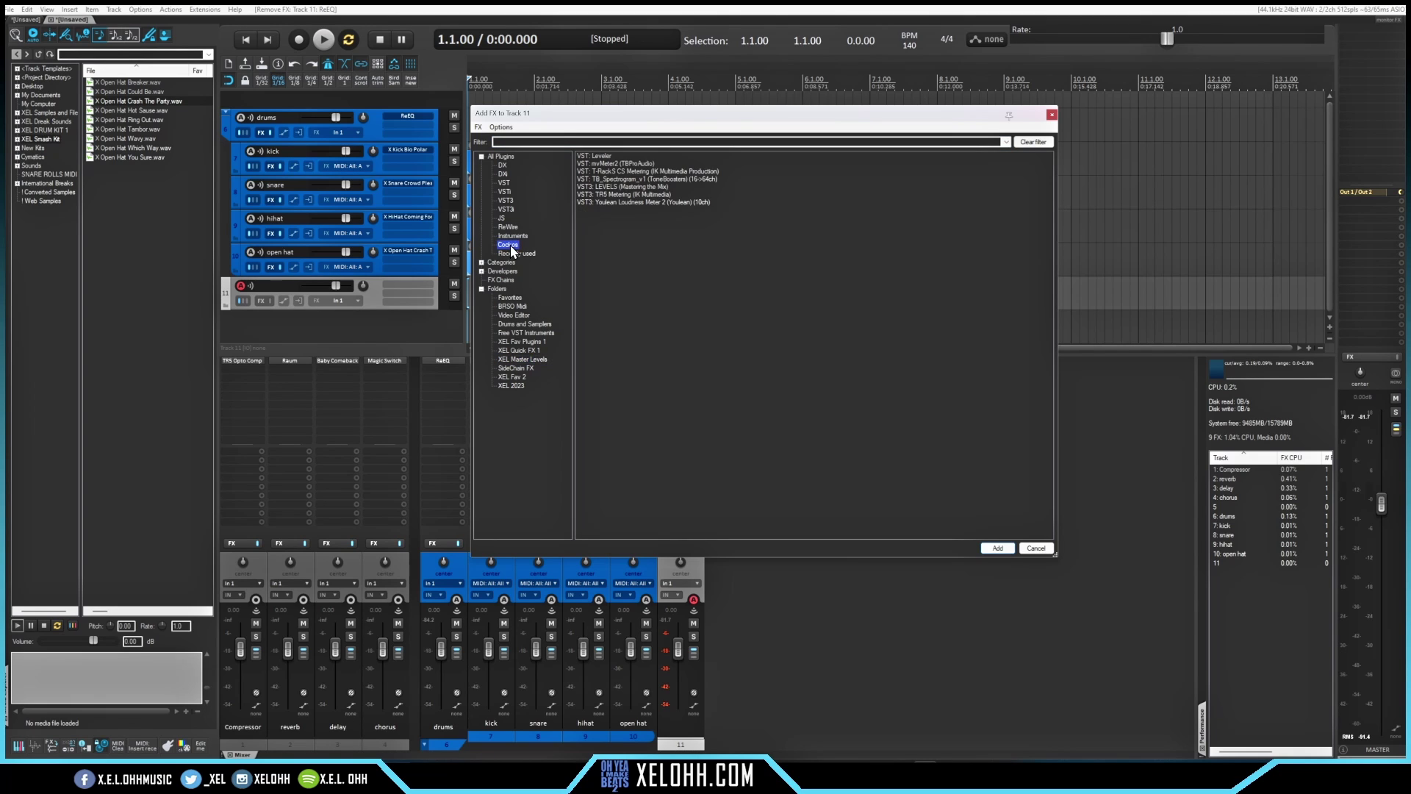
pyautogui.click(510, 244)
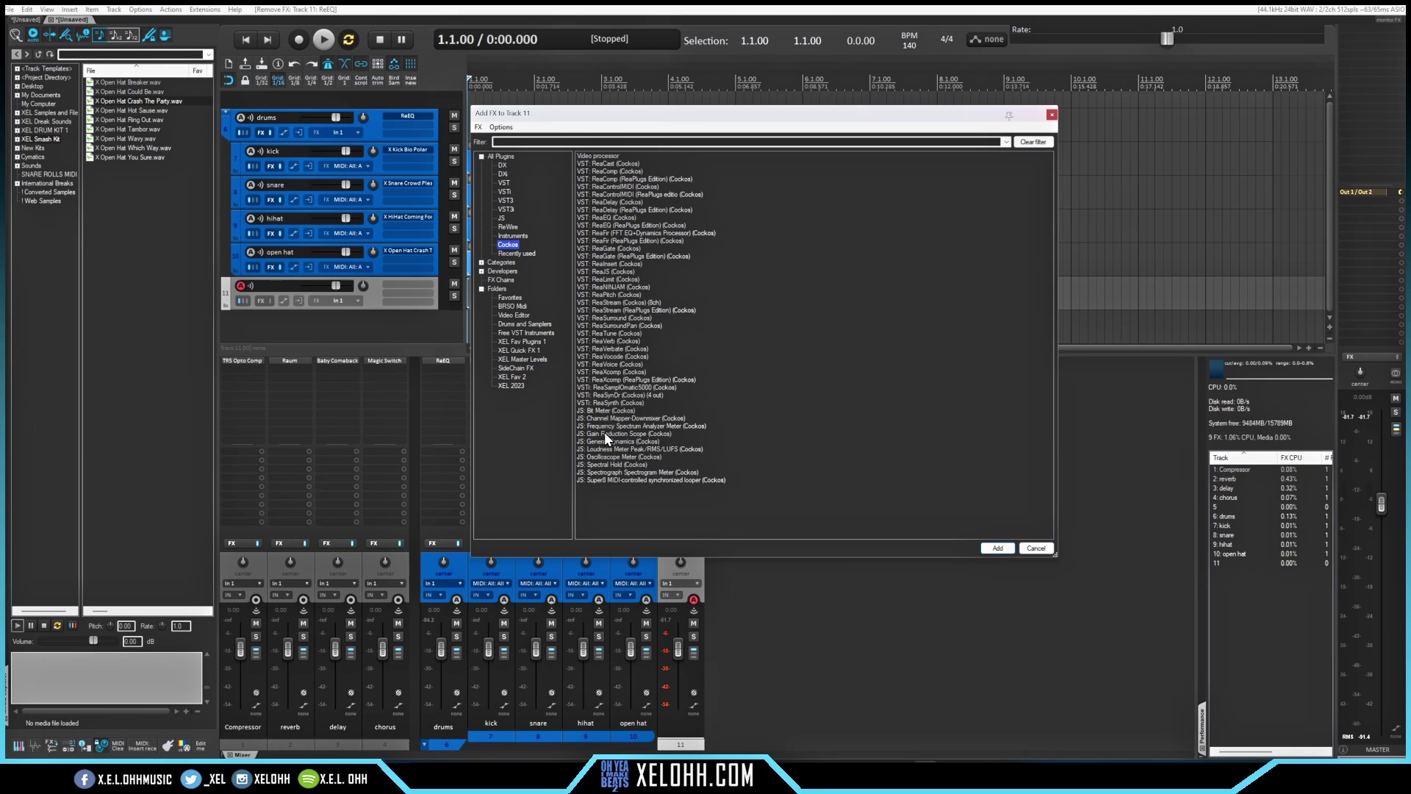
# Add ReaEQ, ReaComp and ReaLimit to track 11 and show its FX chain
pyautogui.moveTo(604, 217); pyautogui.dragTo(401, 291)
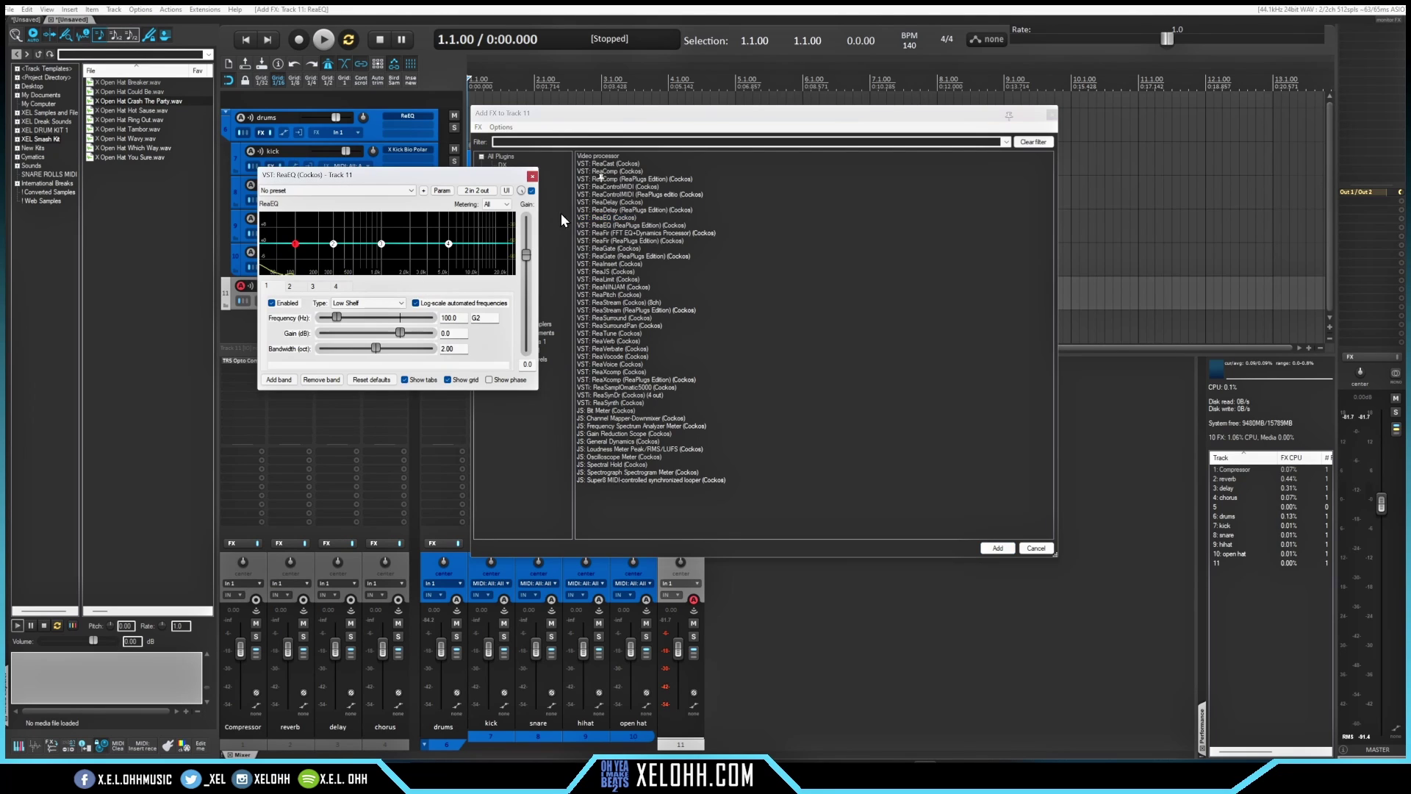
pyautogui.click(530, 176)
pyautogui.moveTo(607, 171); pyautogui.dragTo(402, 294)
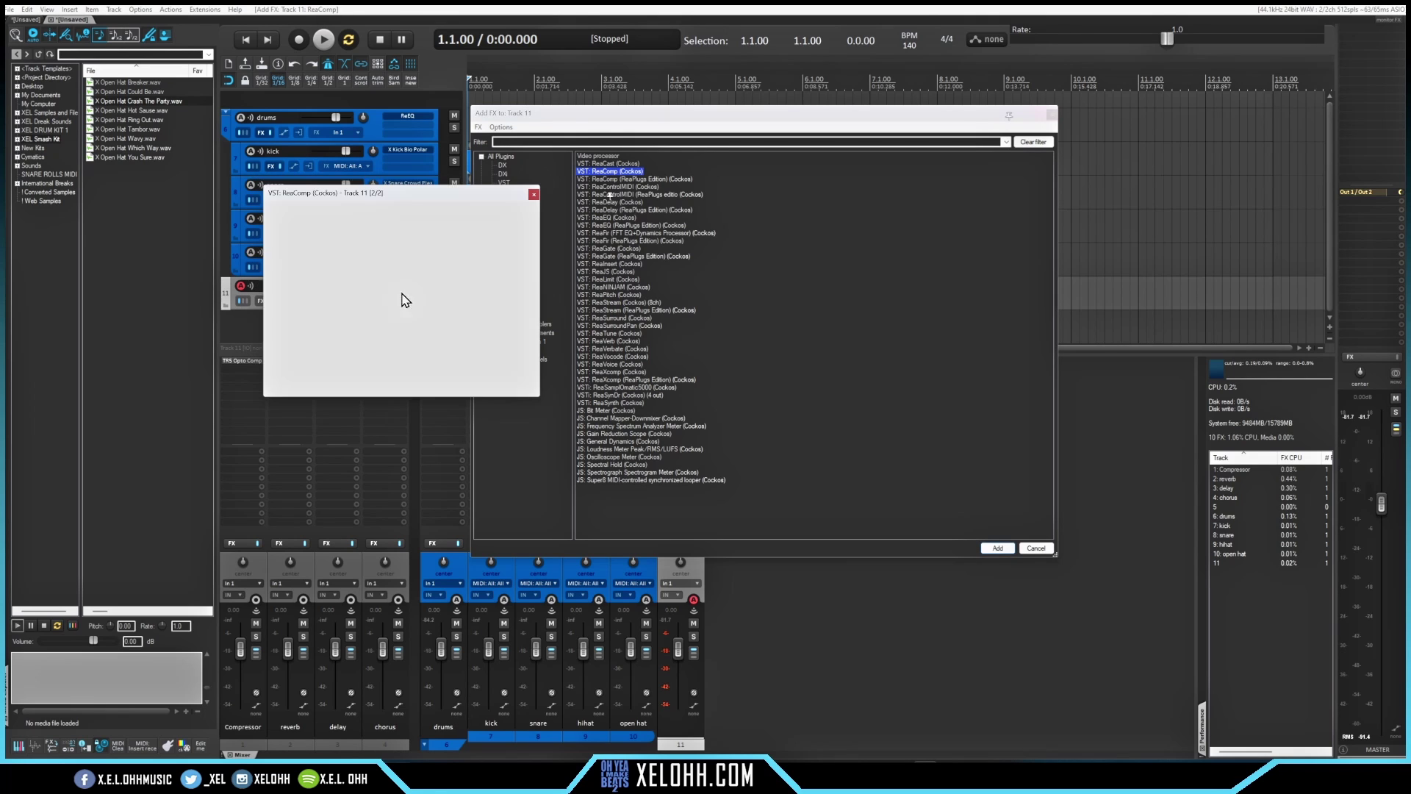
pyautogui.click(534, 194)
pyautogui.moveTo(602, 279); pyautogui.dragTo(412, 303)
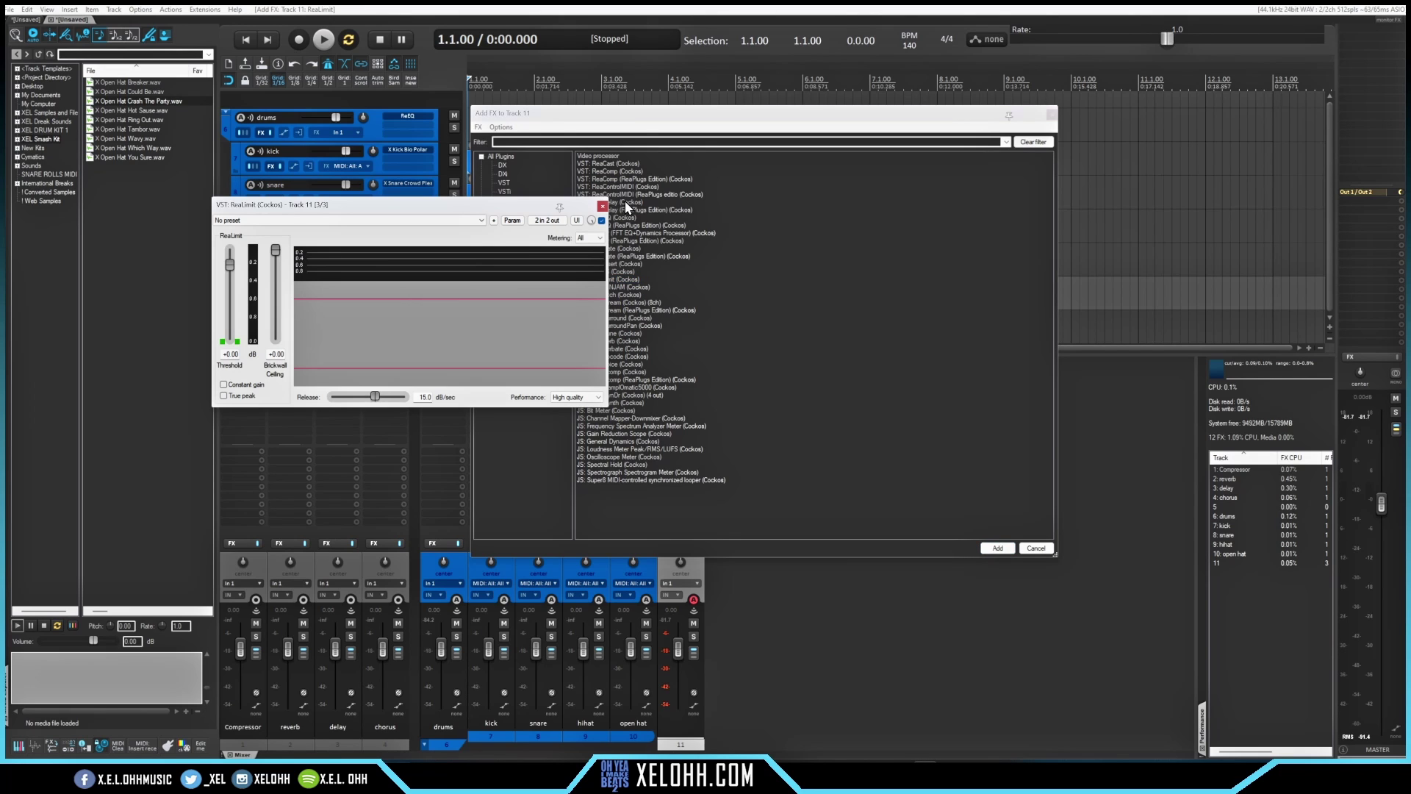
pyautogui.click(602, 205)
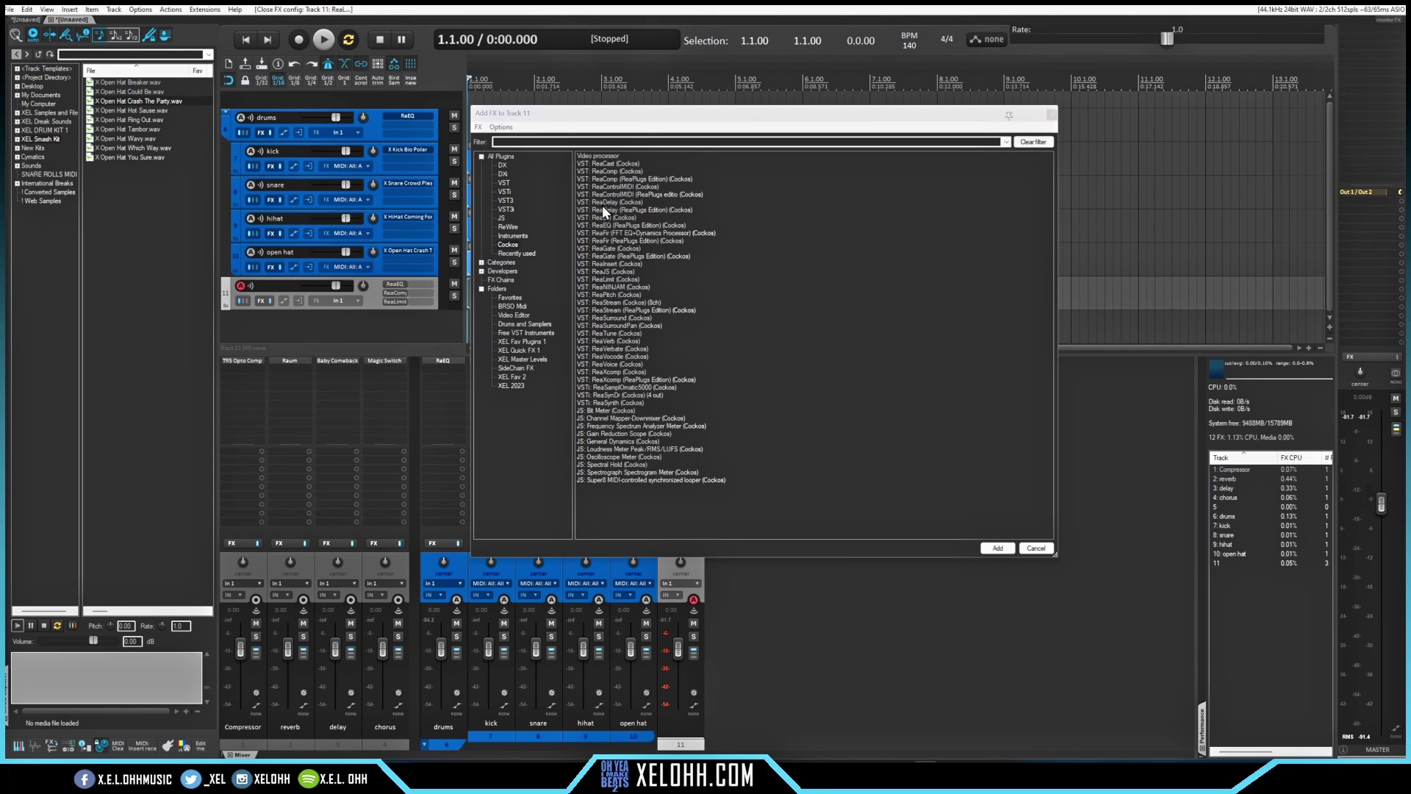
pyautogui.click(262, 300)
pyautogui.moveTo(314, 206); pyautogui.dragTo(732, 331)
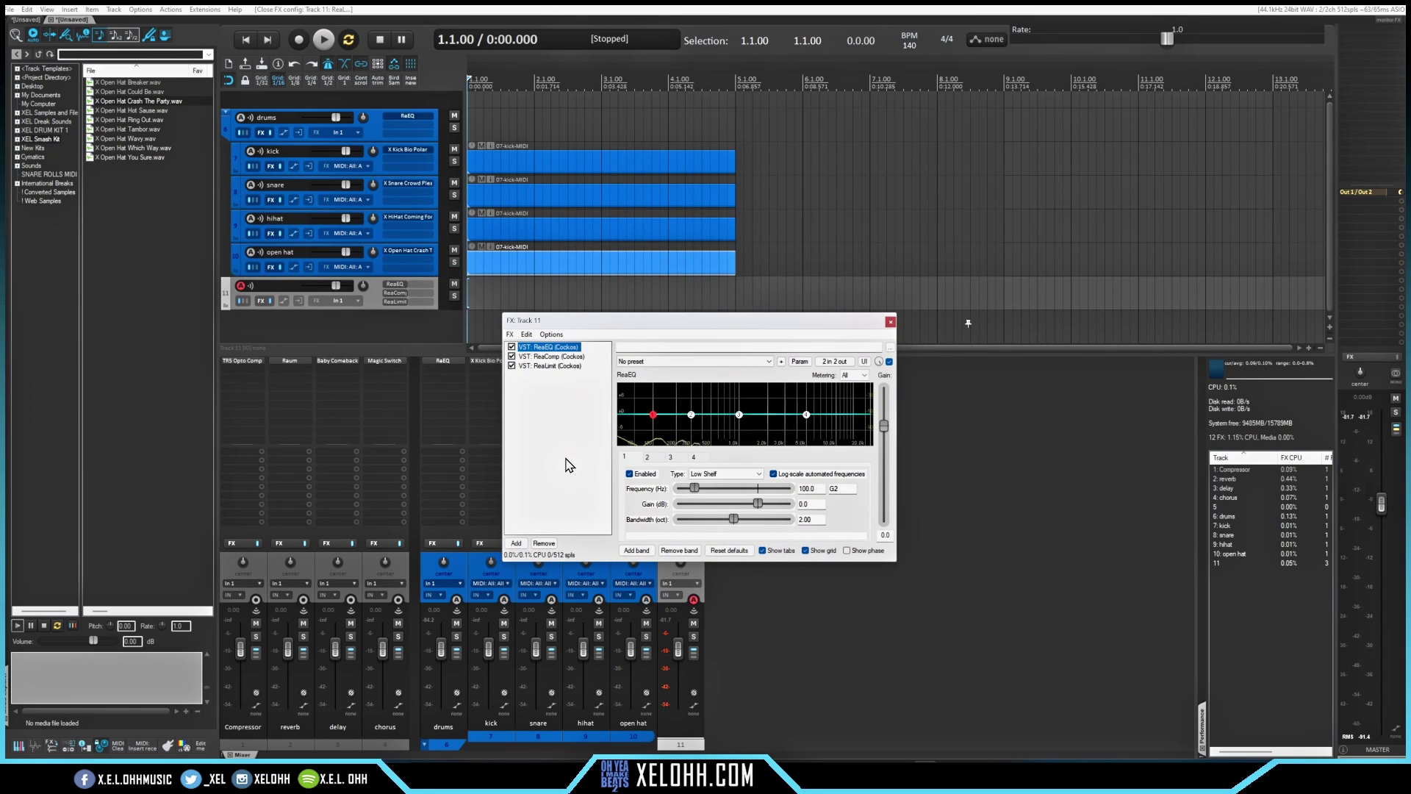
# Review the ReaComp, ReaLimit and ReaEQ settings in track 11's FX chain
pyautogui.click(550, 357)
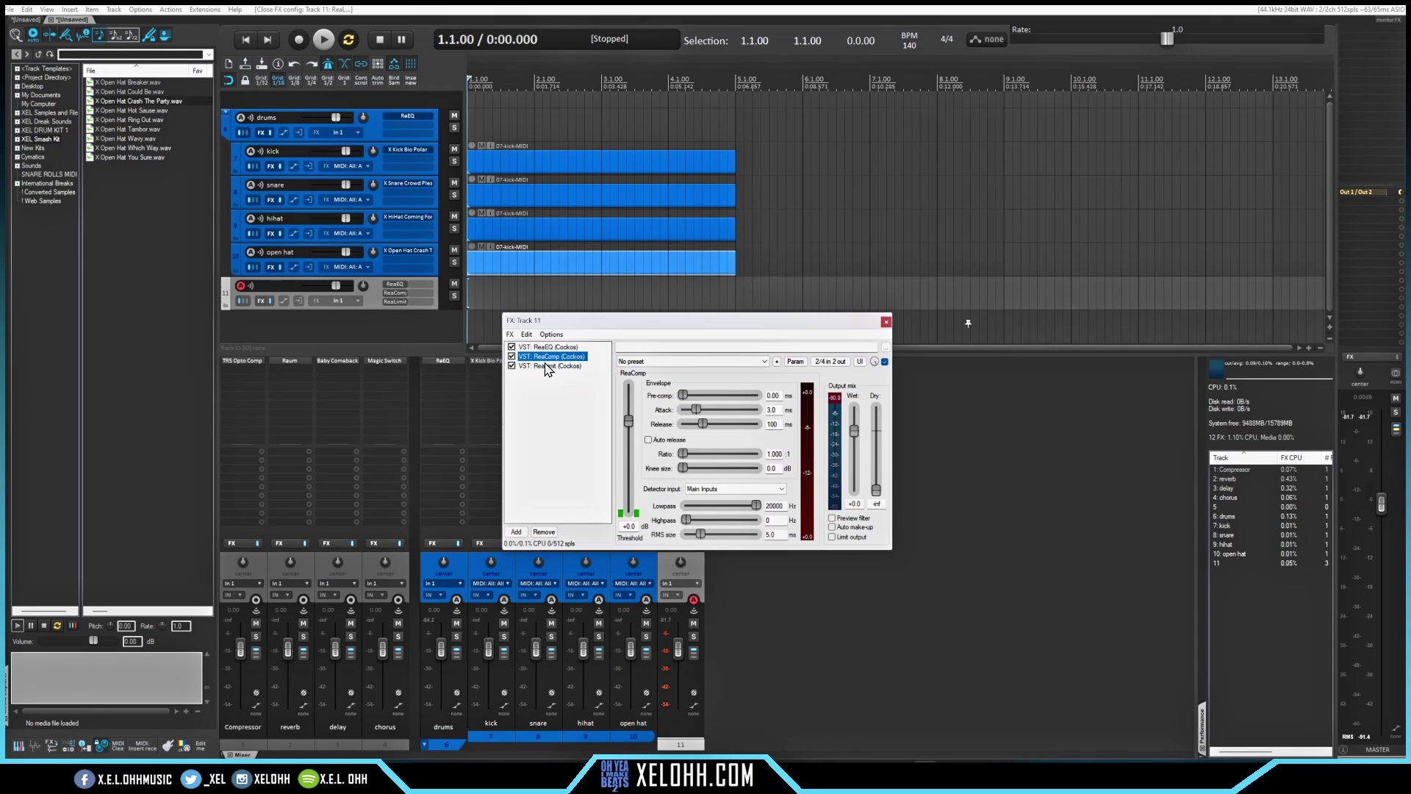
pyautogui.click(545, 366)
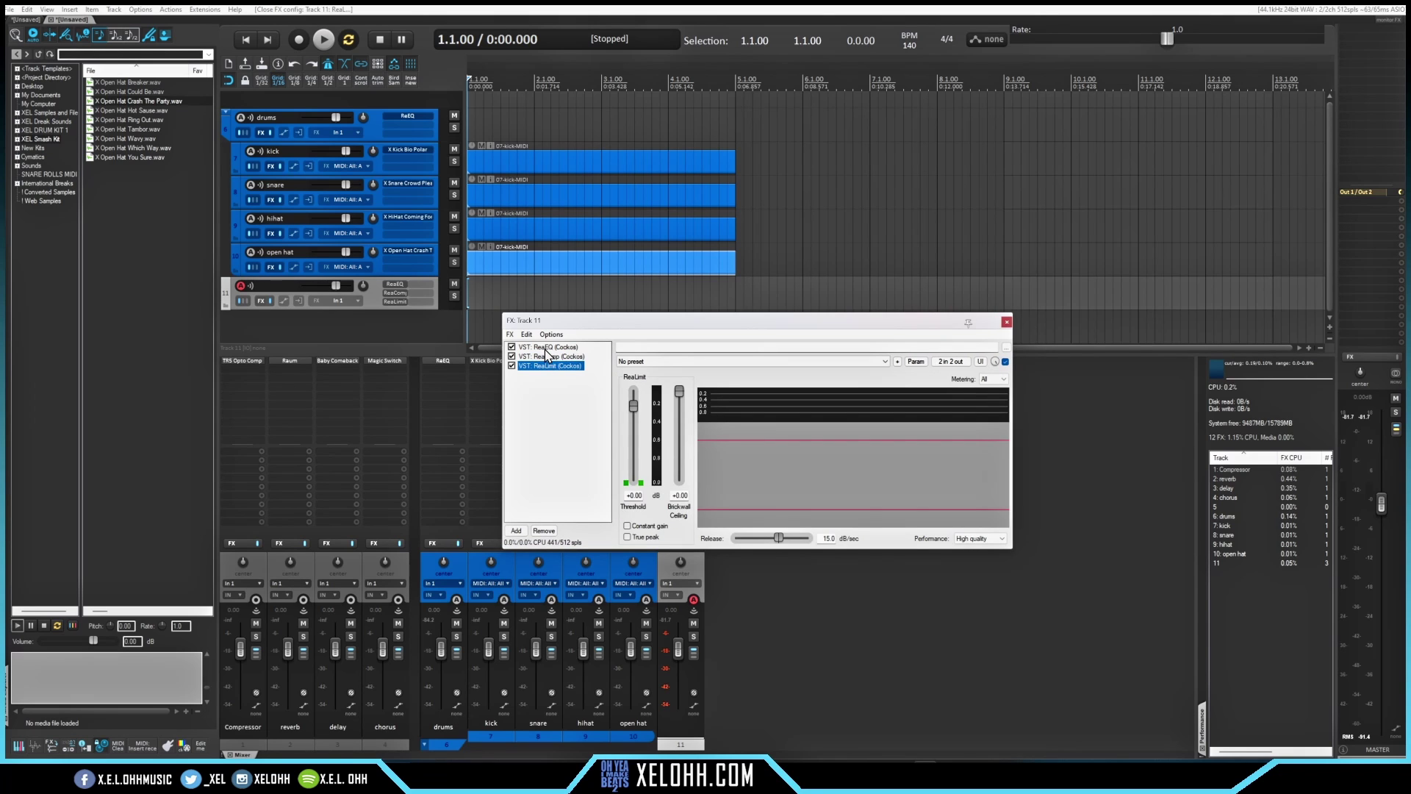
pyautogui.click(545, 347)
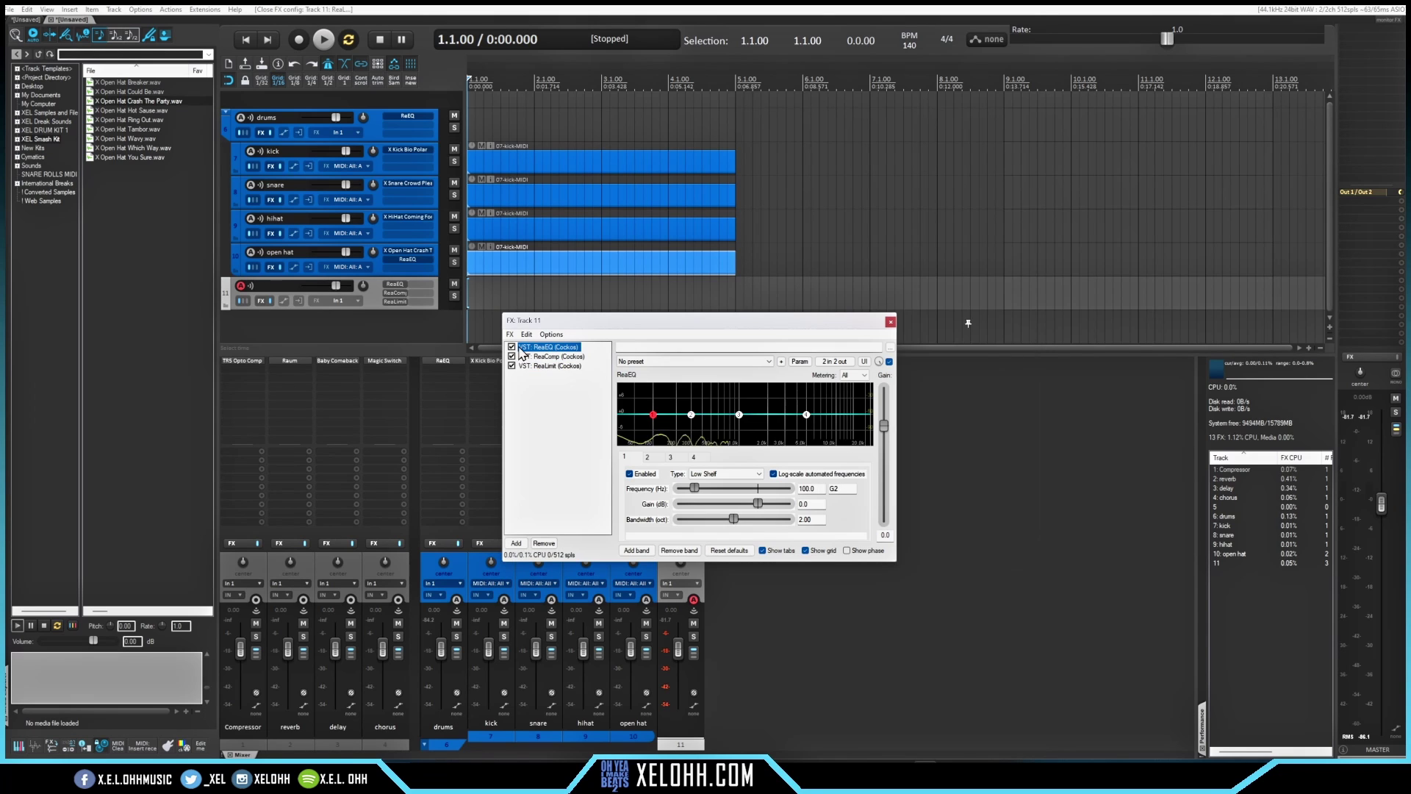
# Save all three effects as a chain, overwriting reaper masters.RfxChain, then close the chain window
pyautogui.keyDown('shift'); pyautogui.click(551, 368); pyautogui.keyUp('shift')
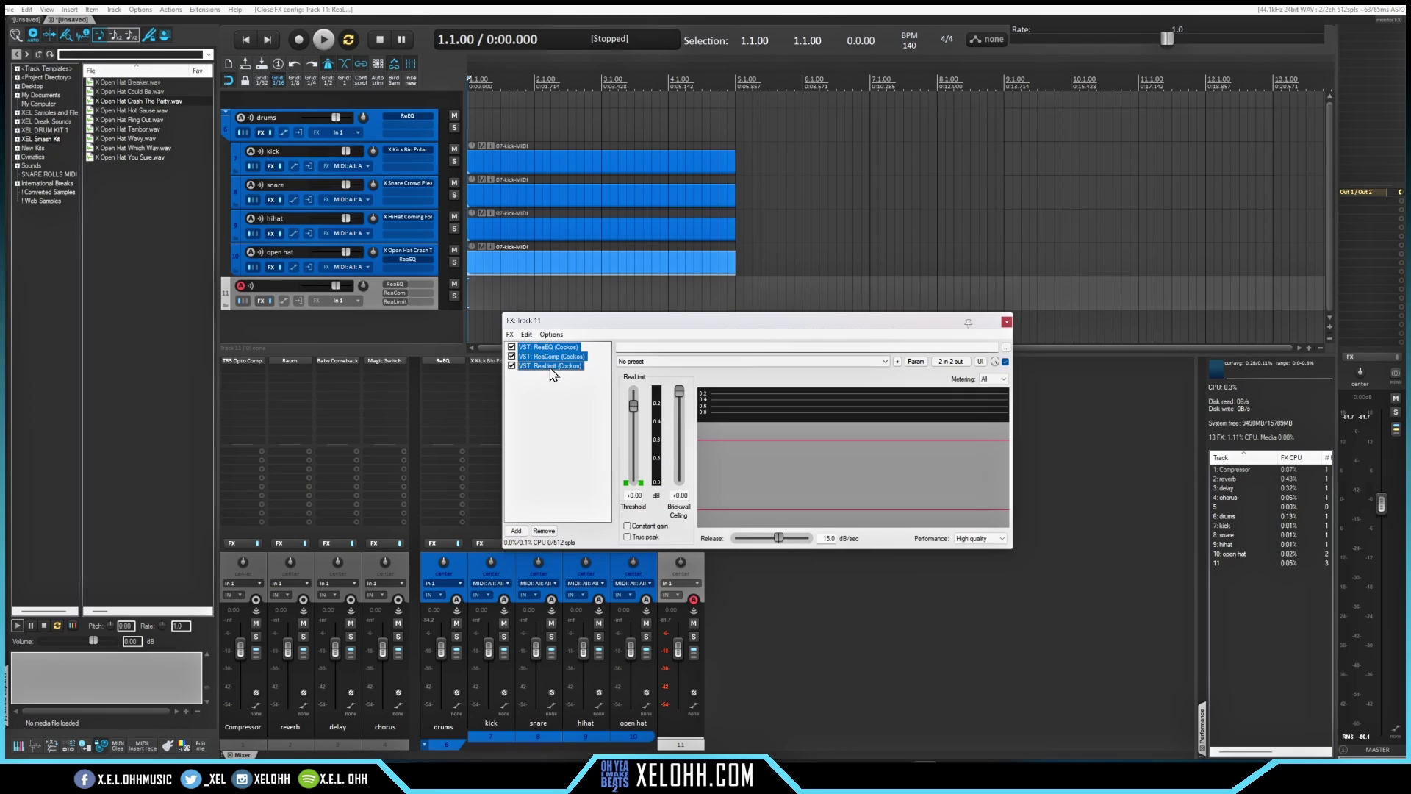
pyautogui.click(510, 335)
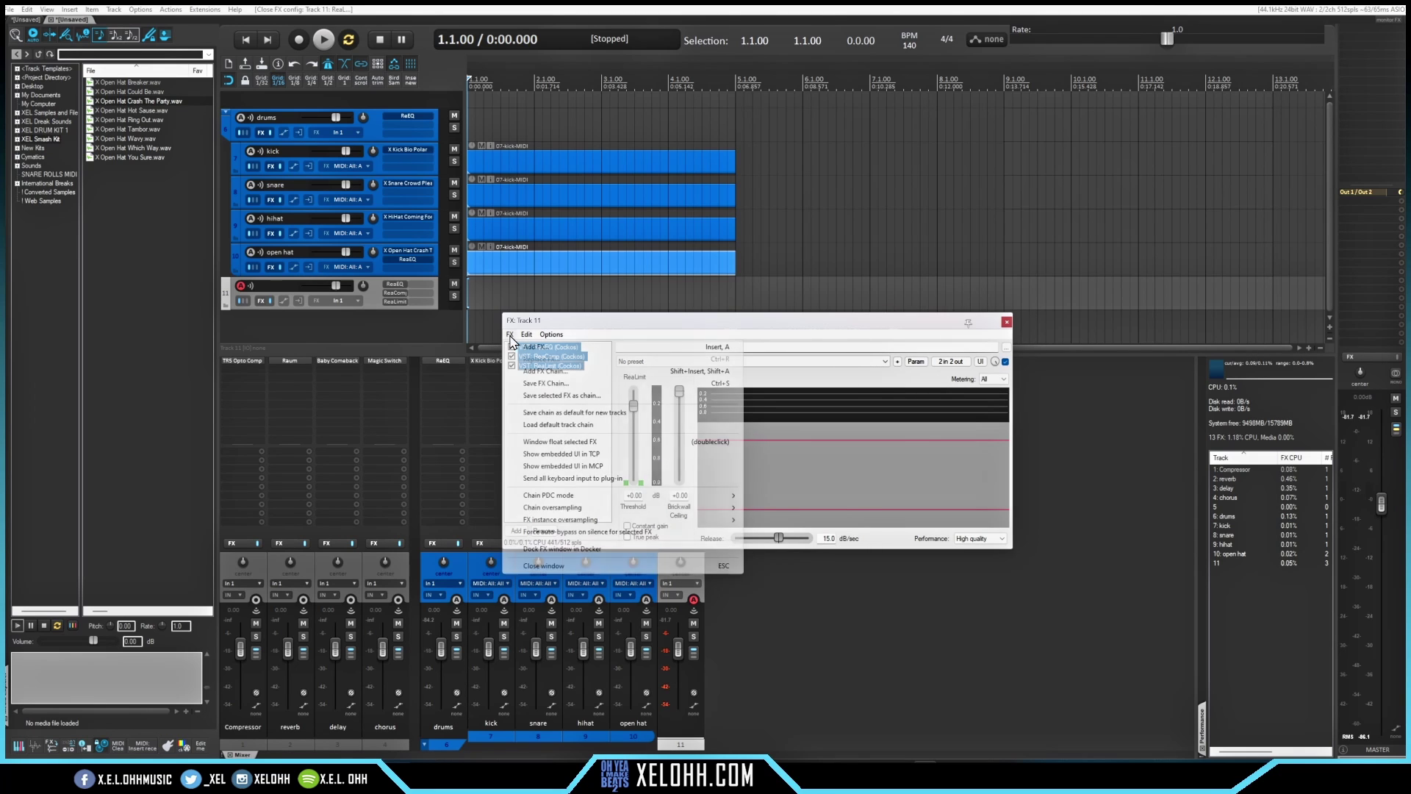
pyautogui.click(574, 397)
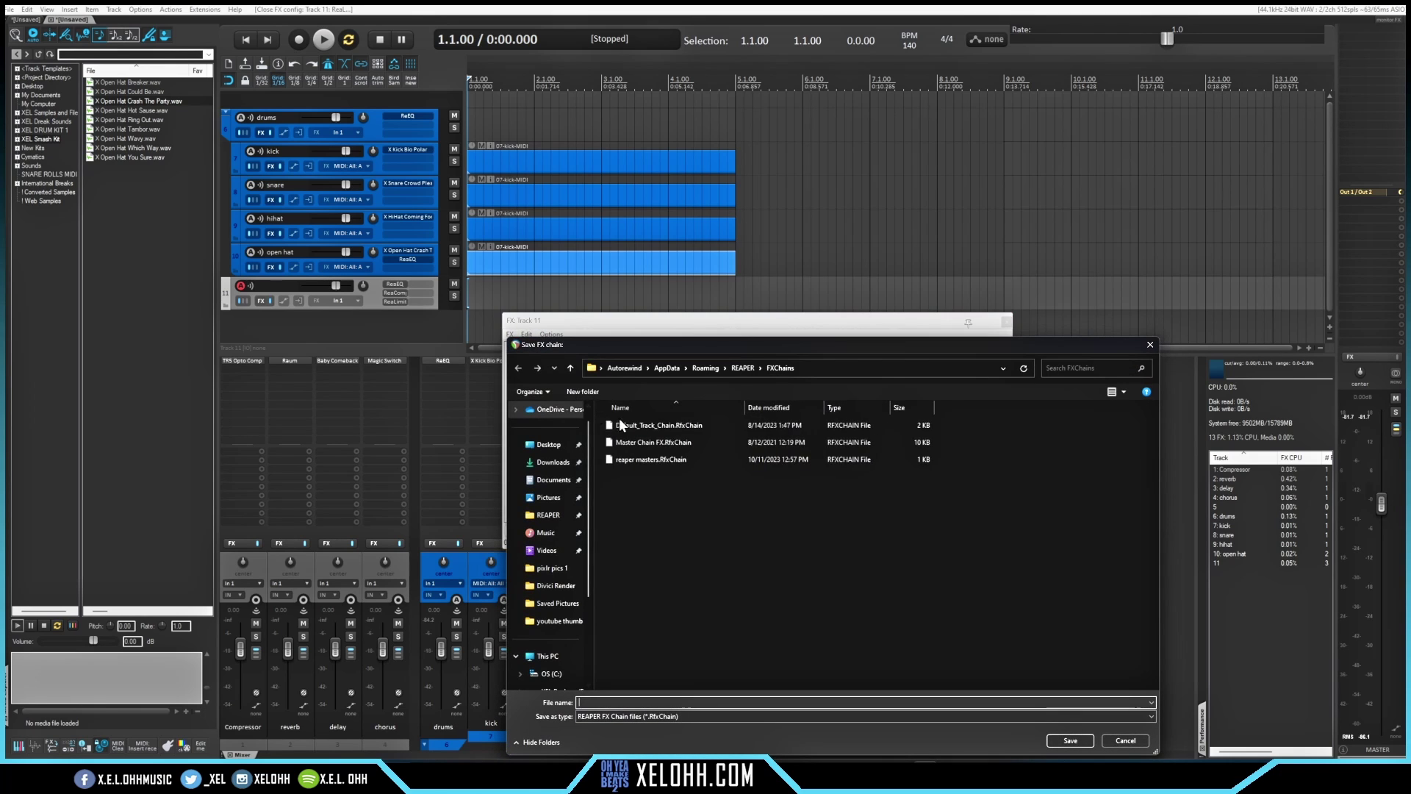
pyautogui.click(633, 459)
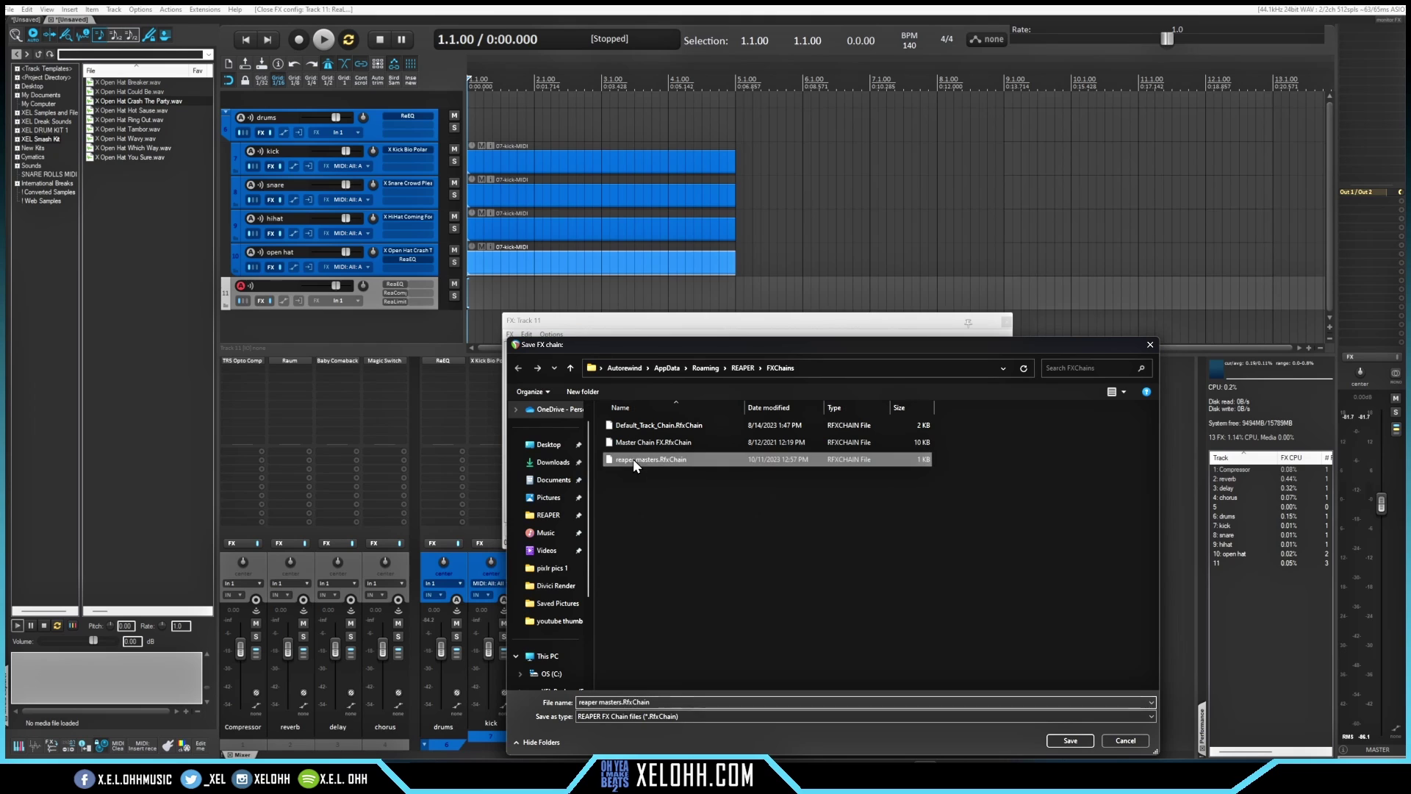
pyautogui.click(1082, 745)
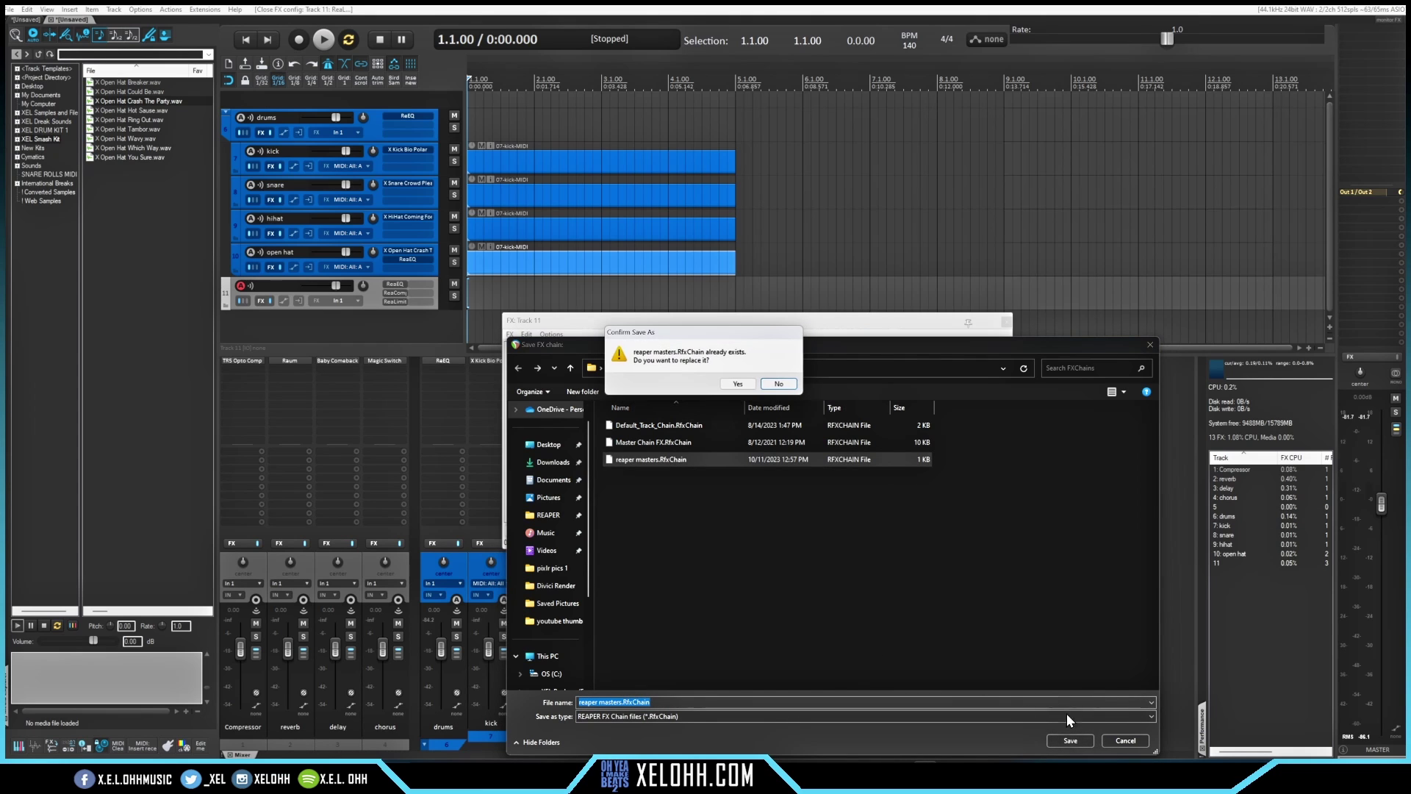
pyautogui.click(737, 383)
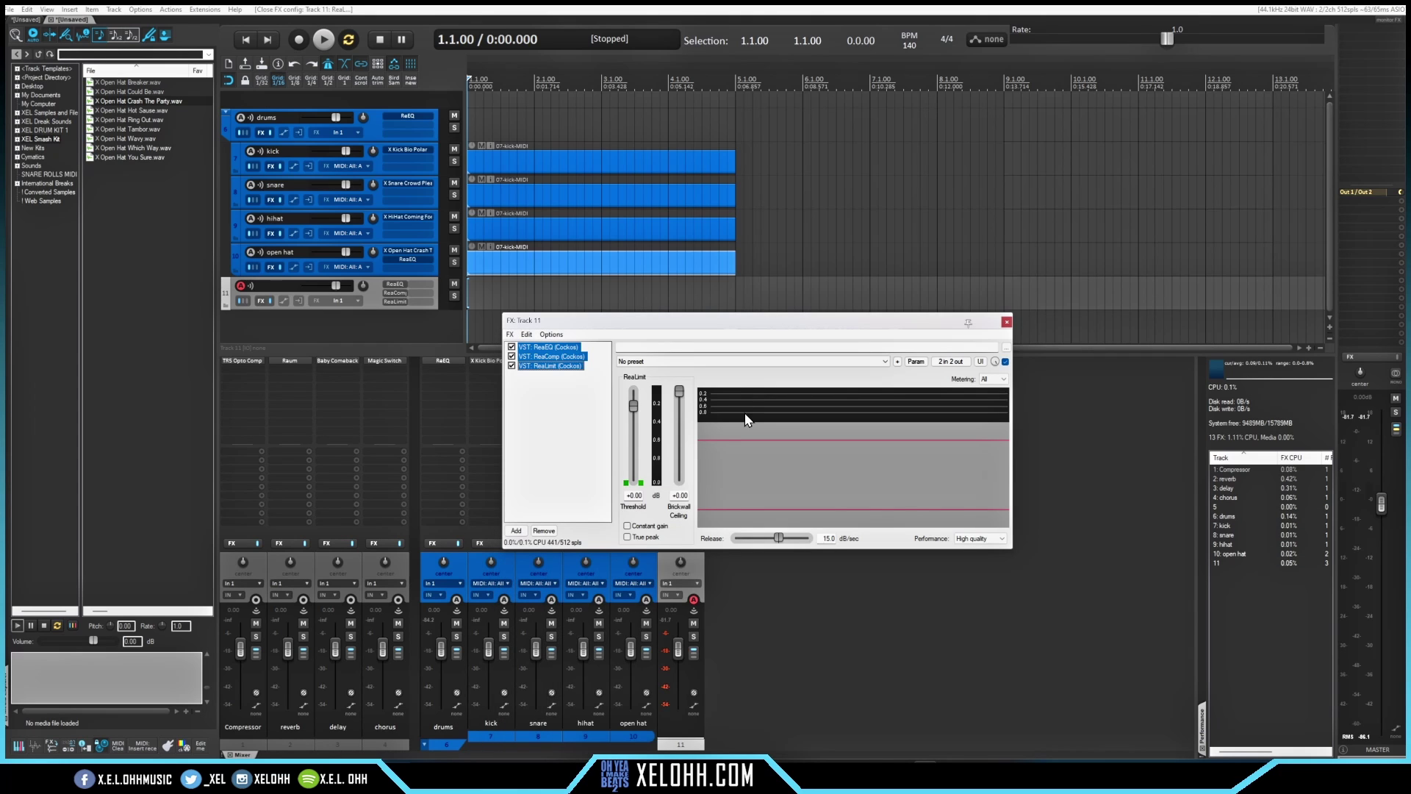
pyautogui.click(1006, 322)
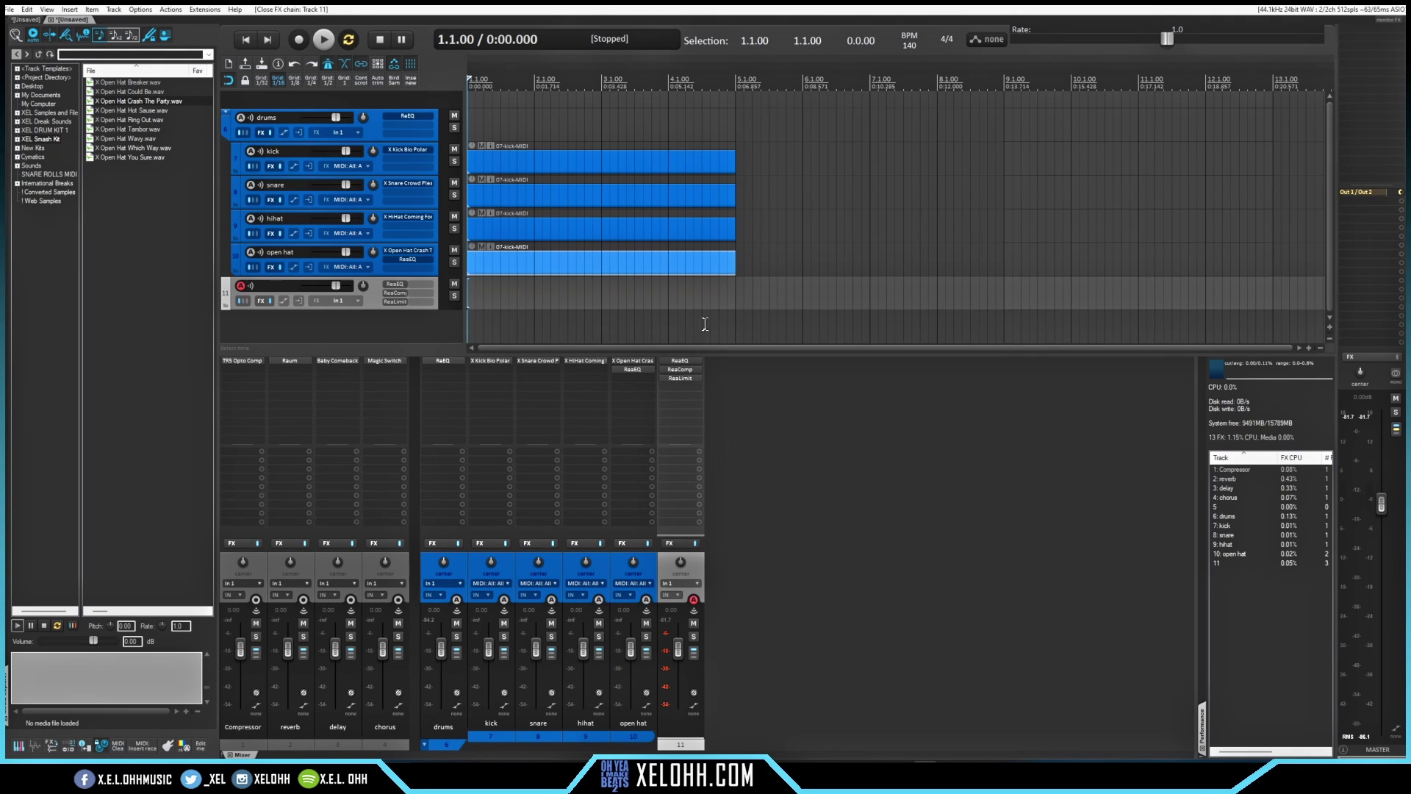
# Load the reaper masters FX chain onto the open hat track
pyautogui.keyDown('alt'); pyautogui.click(402, 259); pyautogui.keyUp('alt')
pyautogui.rightClick(401, 258)
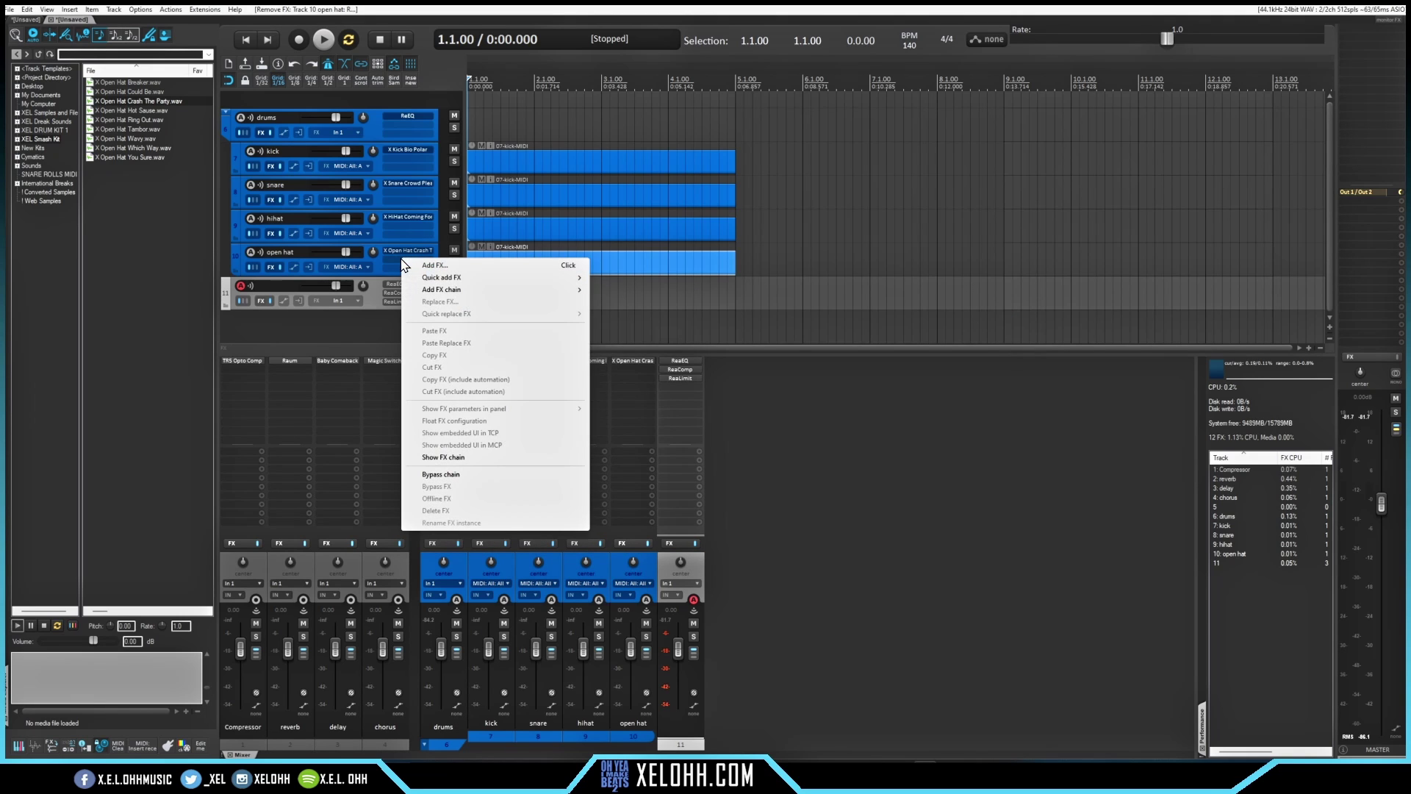
pyautogui.moveTo(441, 296)
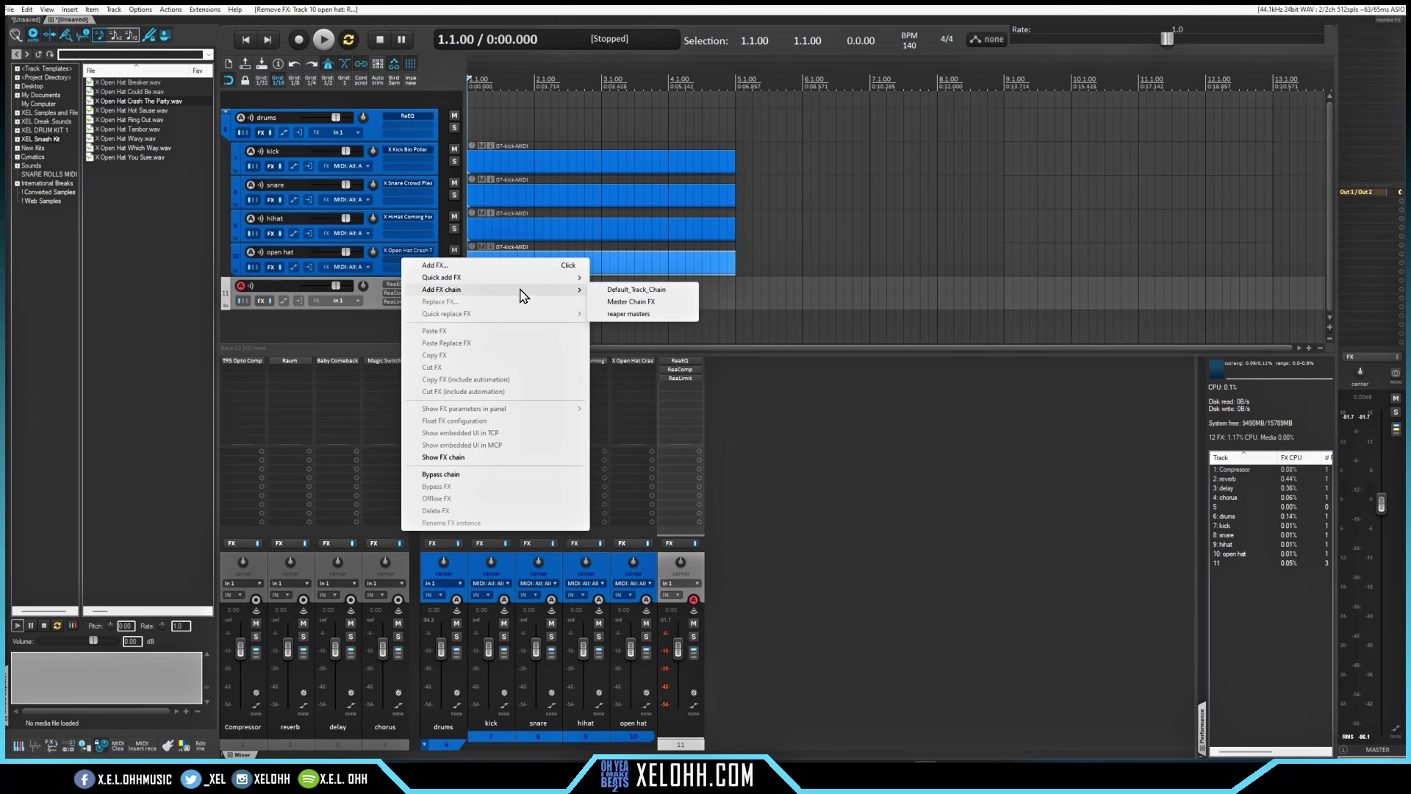
pyautogui.click(623, 317)
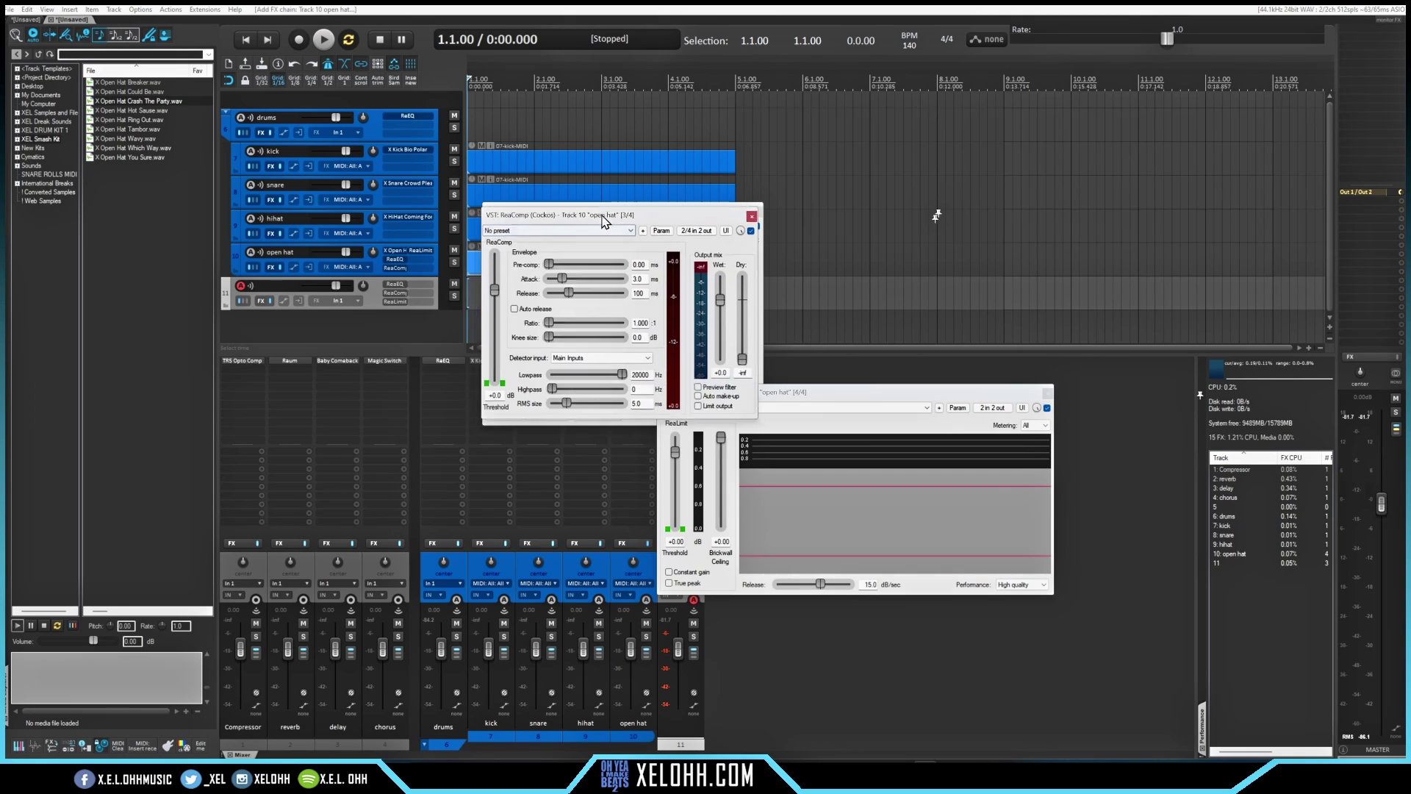
# Close the ReaLimit and ReaComp plugin windows, leaving only ReaEQ open
pyautogui.moveTo(603, 220); pyautogui.dragTo(452, 390)
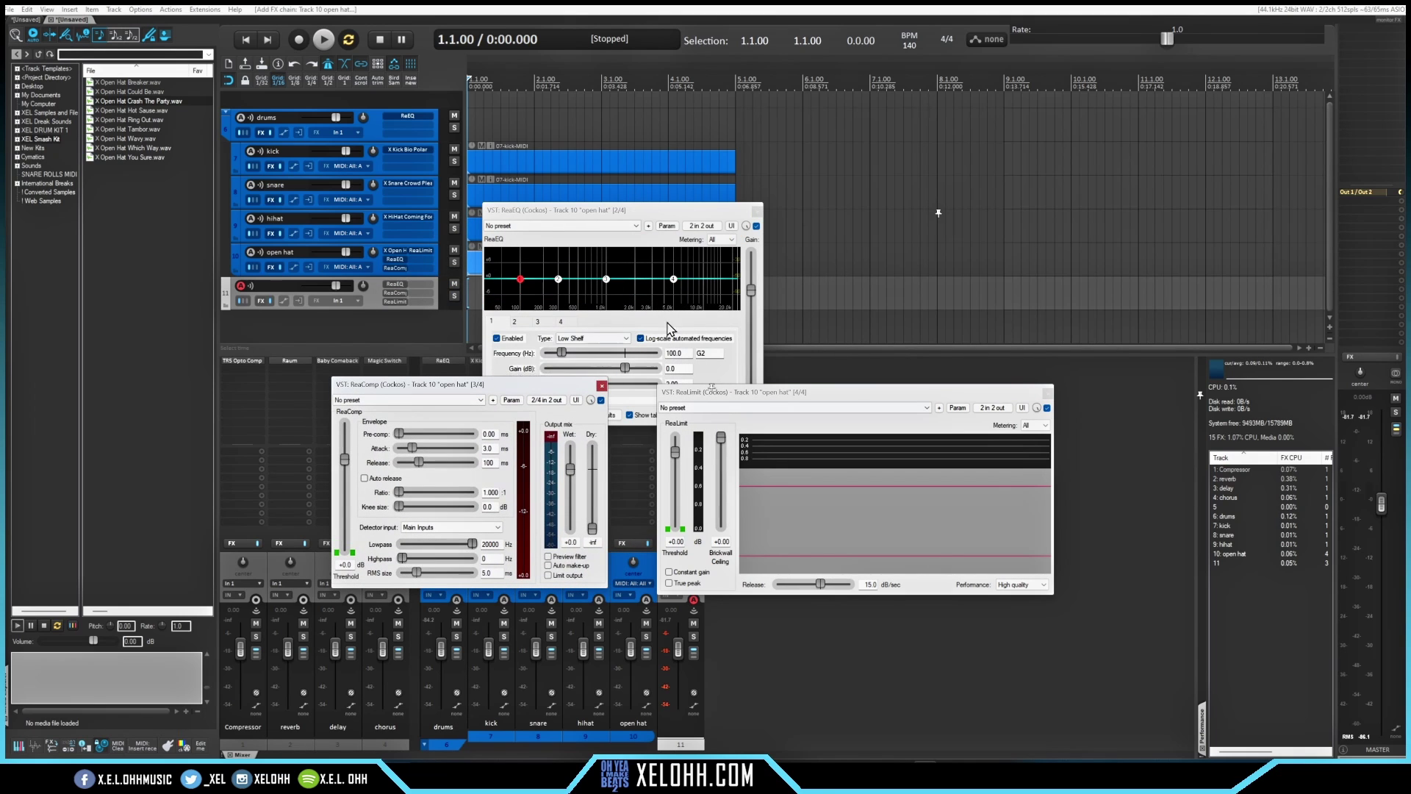
pyautogui.click(1047, 392)
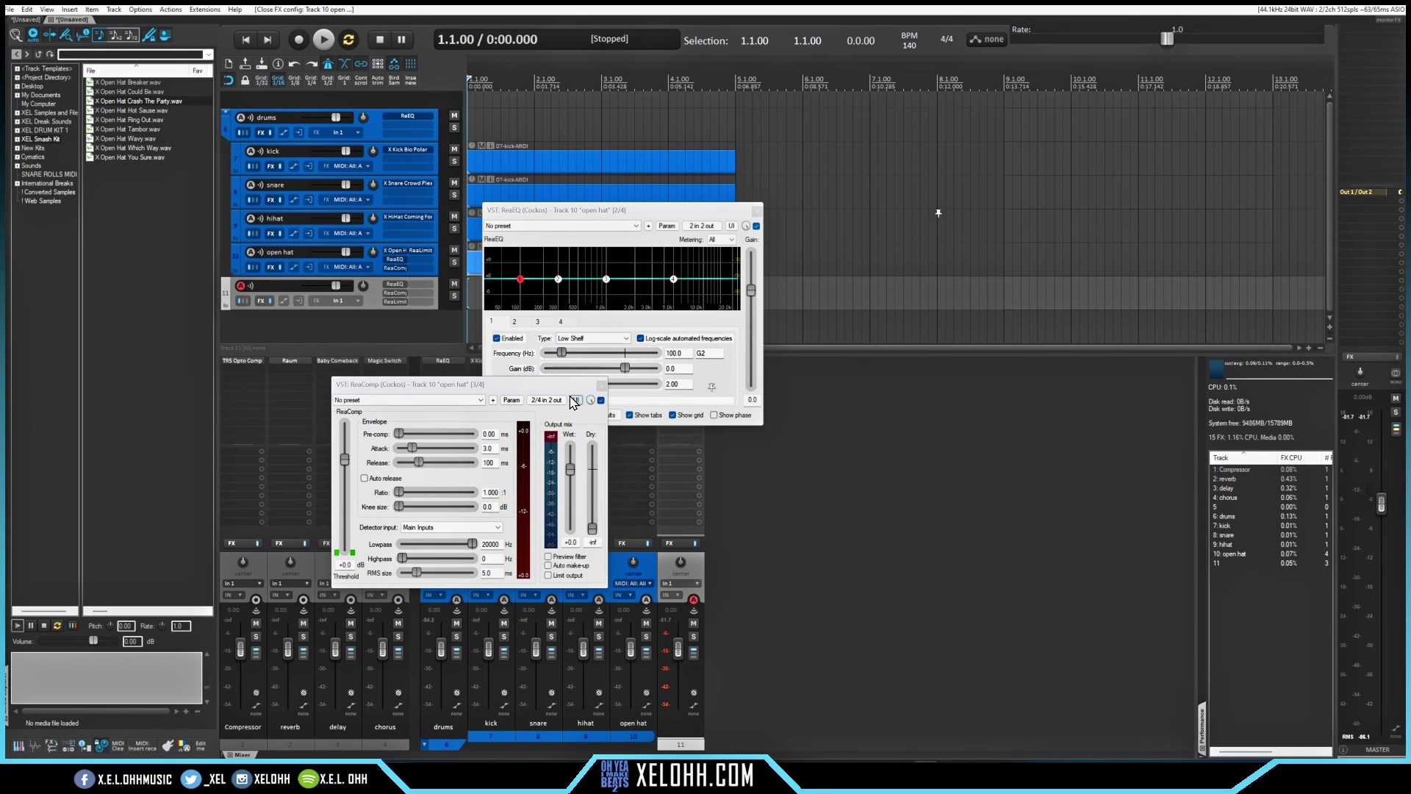
pyautogui.click(601, 384)
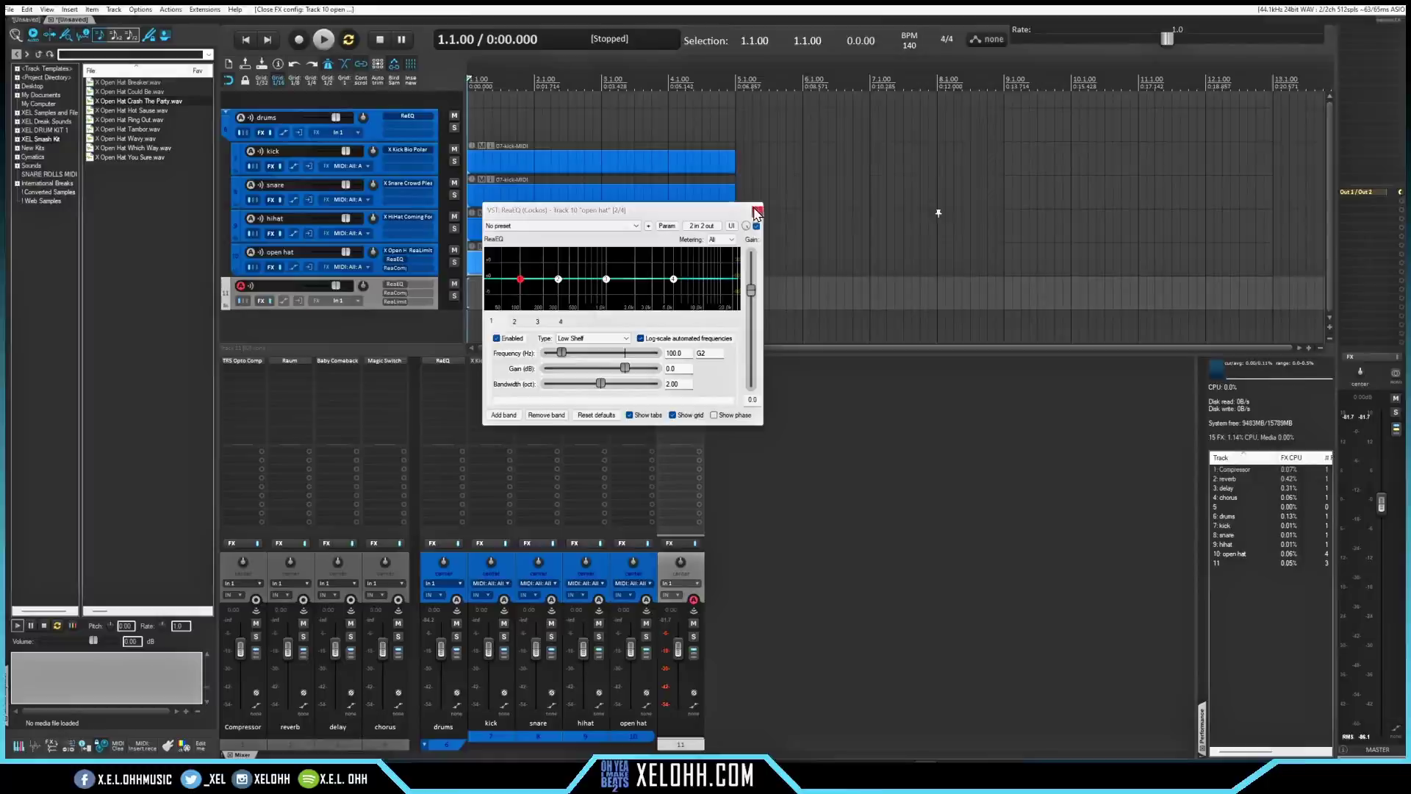